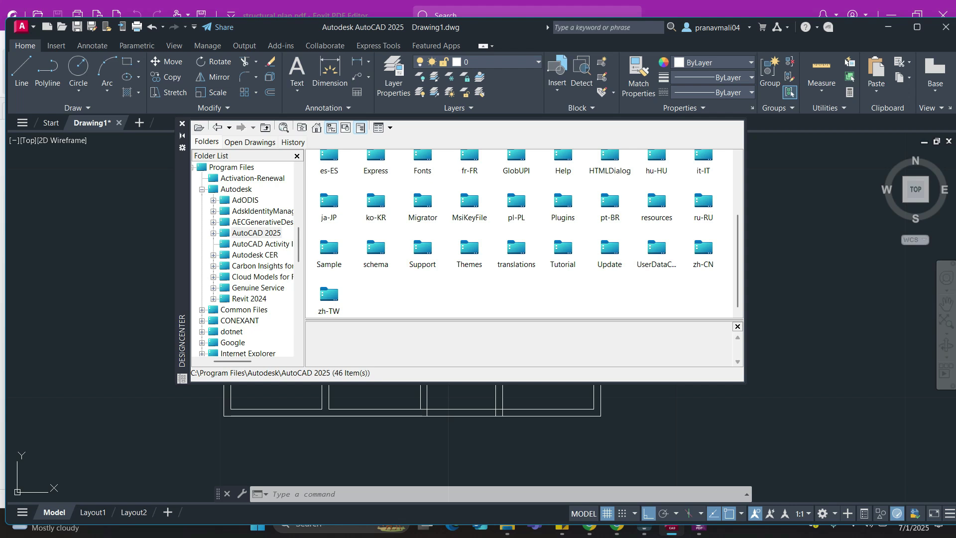
Browse DesignCenter through Sample, en-us and DesignCenter to the block collection of Home - Space Planner.dwg
{"action": "double_click", "coordinate": [329, 248]}
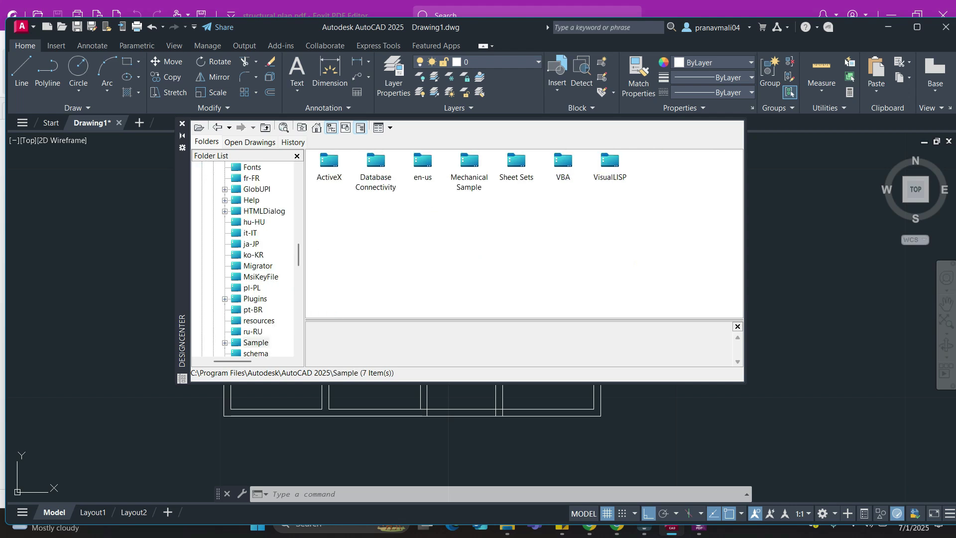
{"action": "double_click", "coordinate": [422, 162]}
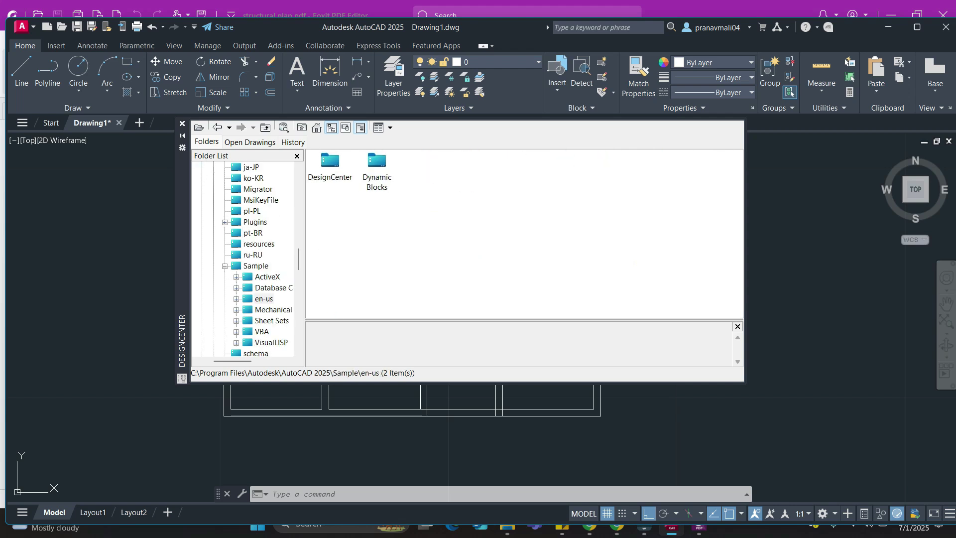
{"action": "double_click", "coordinate": [330, 160]}
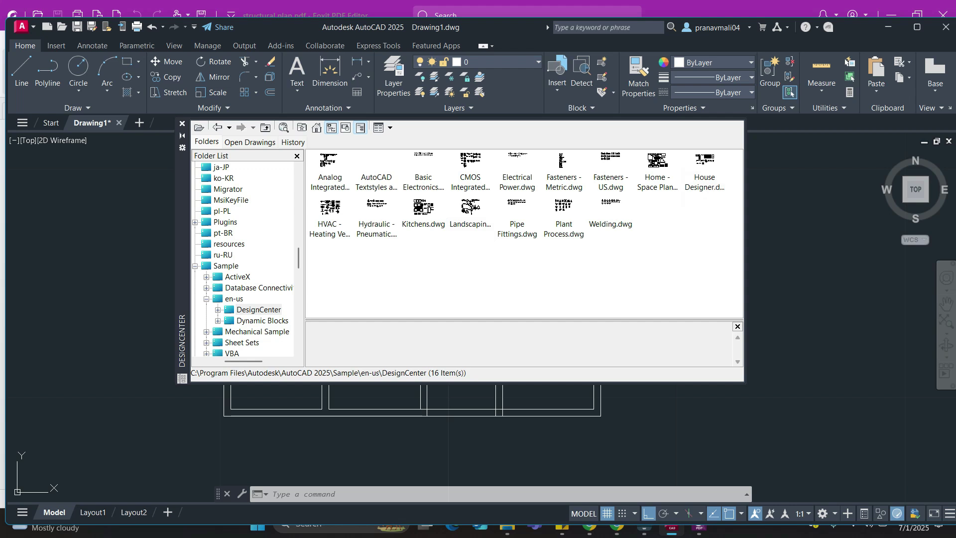
{"action": "double_click", "coordinate": [657, 162]}
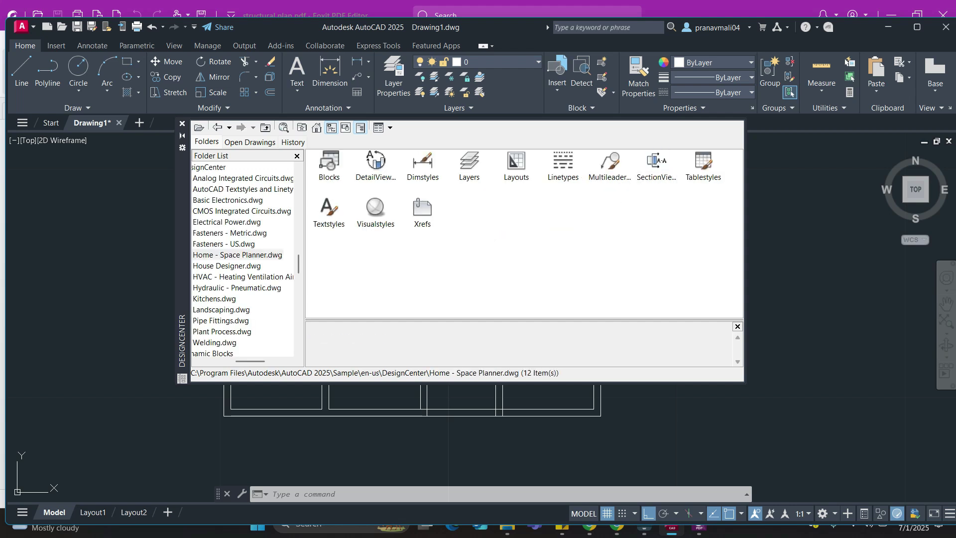
{"action": "double_click", "coordinate": [329, 167]}
Insert the Bed - Queen, Chair - Desk, Computer Terminal, Desk - 30 x 60 in. and Entertainment Center blocks in the empty space right of the plan
{"action": "left_click", "coordinate": [329, 166]}
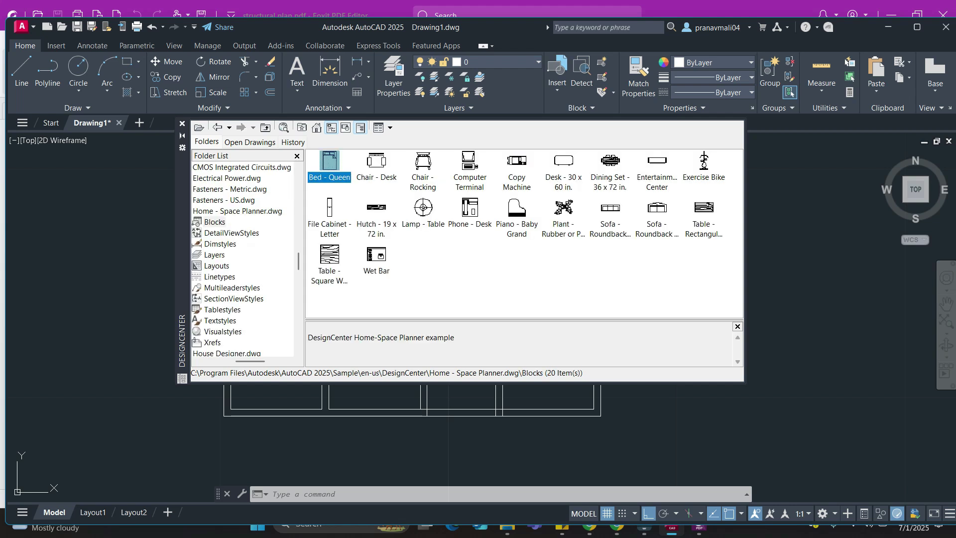
{"action": "left_click_drag", "start_coordinate": [329, 161], "coordinate": [749, 418]}
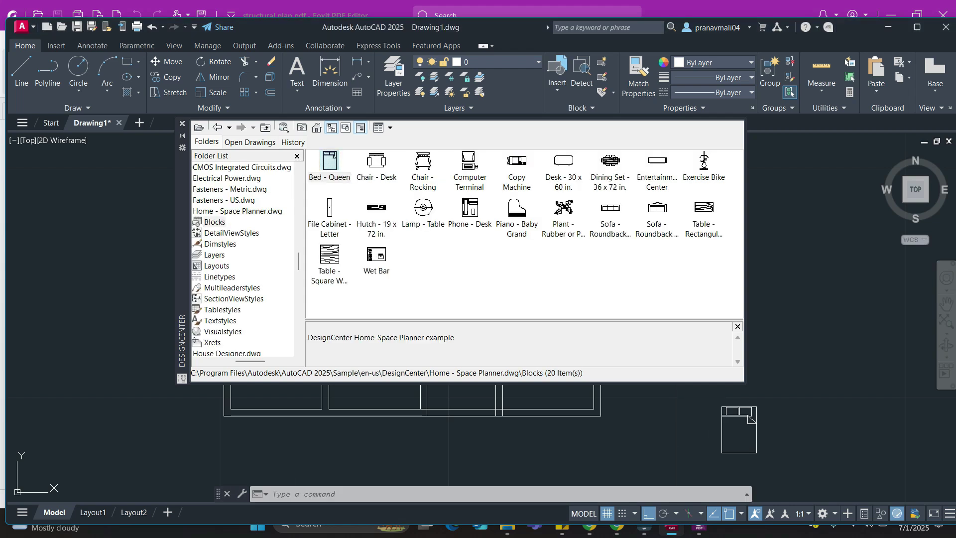
{"action": "left_click", "coordinate": [376, 162]}
{"action": "left_click", "coordinate": [469, 162]}
{"action": "left_click_drag", "start_coordinate": [470, 162], "coordinate": [807, 357]}
{"action": "left_click", "coordinate": [563, 160]}
{"action": "left_click_drag", "start_coordinate": [563, 161], "coordinate": [783, 250]}
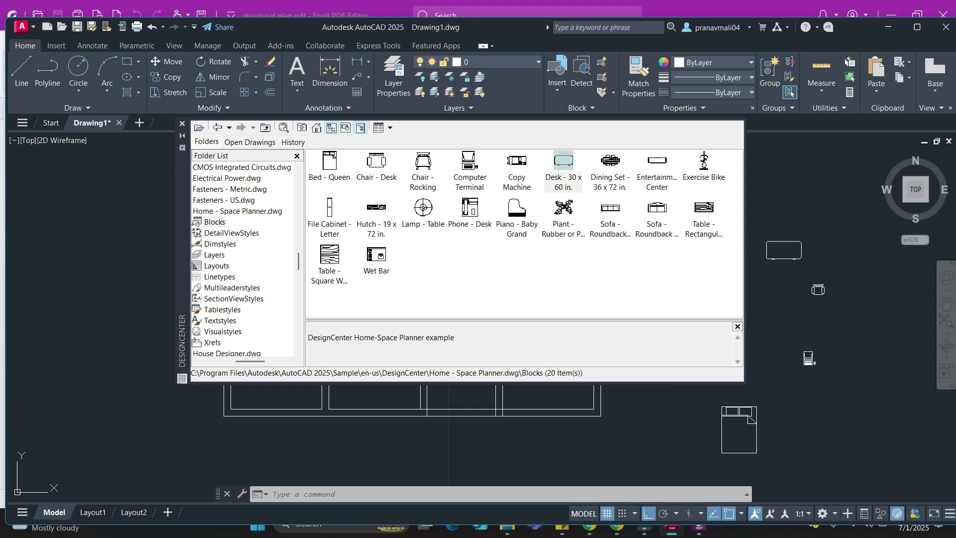
{"action": "left_click", "coordinate": [657, 160]}
{"action": "mouse_move", "coordinate": [657, 160]}
{"action": "left_mouse_down"}
{"action": "mouse_move", "coordinate": [853, 208]}
{"action": "mouse_move", "coordinate": [824, 206]}
{"action": "left_mouse_up"}
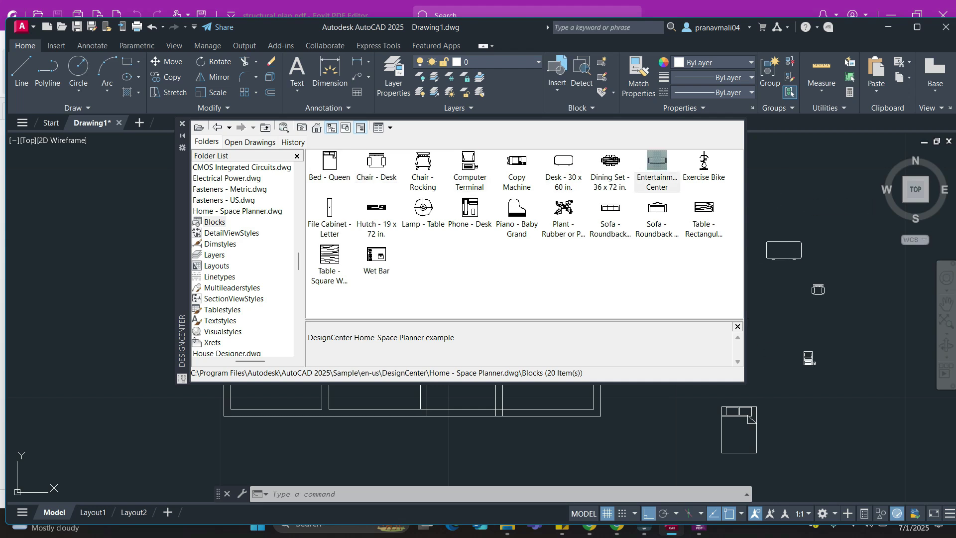
Return to the DesignCenter sample drawings and open the block collection of House Designer.dwg
{"action": "left_click", "coordinate": [217, 127]}
{"action": "left_click", "coordinate": [218, 128]}
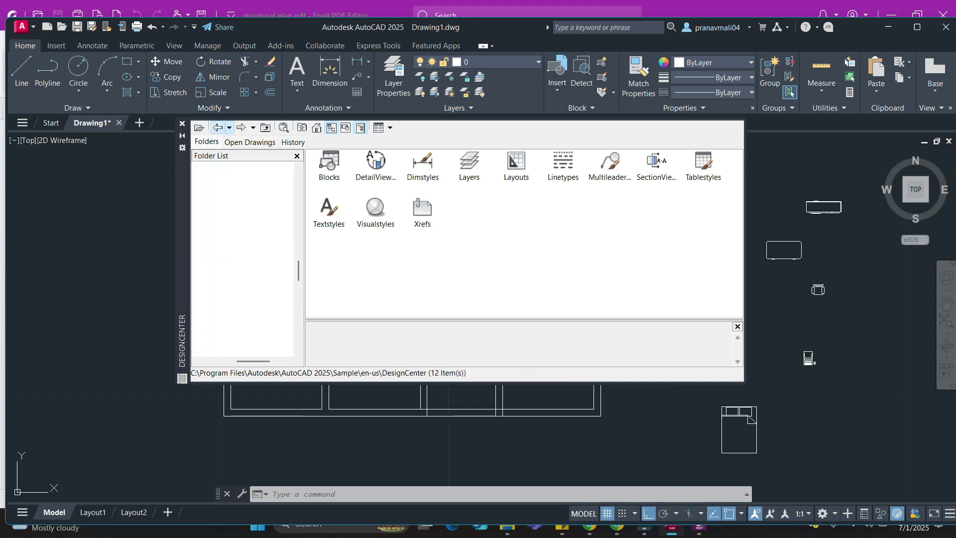
{"action": "double_click", "coordinate": [704, 162]}
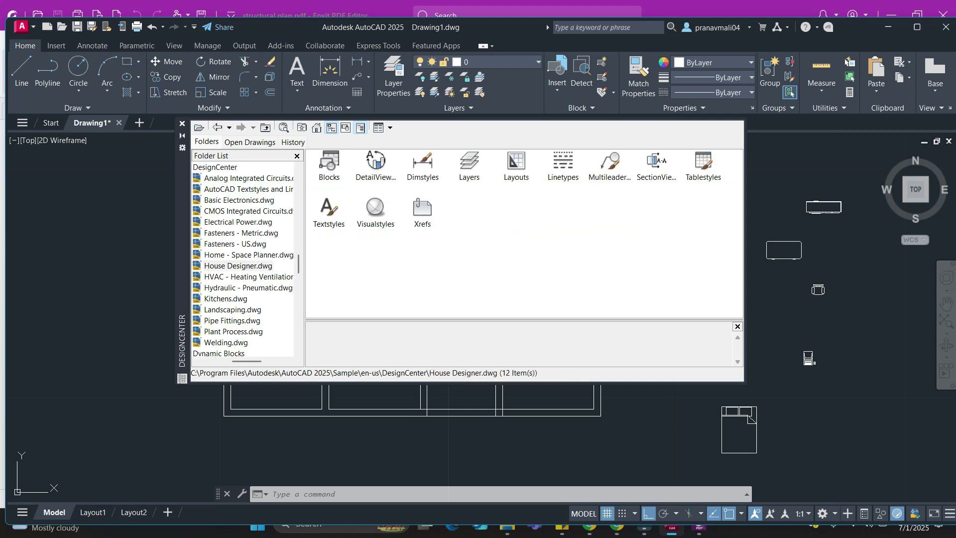
{"action": "double_click", "coordinate": [329, 161]}
Insert the bathtub, oval basin, pedestal fixture, two window and folding door blocks left of the plan, and the spiral staircase right of it
{"action": "left_click_drag", "start_coordinate": [330, 160], "coordinate": [80, 277]}
{"action": "left_click_drag", "start_coordinate": [423, 207], "coordinate": [64, 319]}
{"action": "left_click_drag", "start_coordinate": [471, 207], "coordinate": [470, 207]}
{"action": "left_click_drag", "start_coordinate": [107, 357], "coordinate": [89, 360]}
{"action": "left_click_drag", "start_coordinate": [329, 255], "coordinate": [114, 223]}
{"action": "left_click_drag", "start_coordinate": [377, 255], "coordinate": [126, 199]}
{"action": "mouse_move", "coordinate": [423, 161]}
{"action": "left_mouse_down"}
{"action": "mouse_move", "coordinate": [149, 223]}
{"action": "mouse_move", "coordinate": [164, 229]}
{"action": "left_mouse_up"}
{"action": "mouse_move", "coordinate": [517, 208]}
{"action": "left_mouse_down"}
{"action": "mouse_move", "coordinate": [833, 433]}
{"action": "mouse_move", "coordinate": [845, 431]}
{"action": "left_mouse_up"}
Insert the double sink (36 in top), single sink (30 in top) and 18 x 36 in wall cabinet blocks from Kitchens.dwg below the plan
{"action": "left_click", "coordinate": [217, 127]}
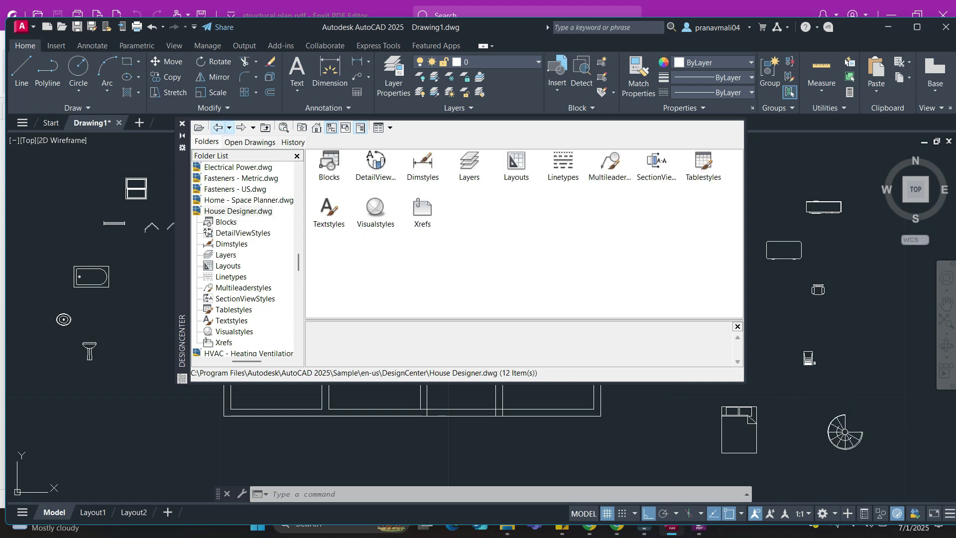
{"action": "left_click", "coordinate": [217, 127]}
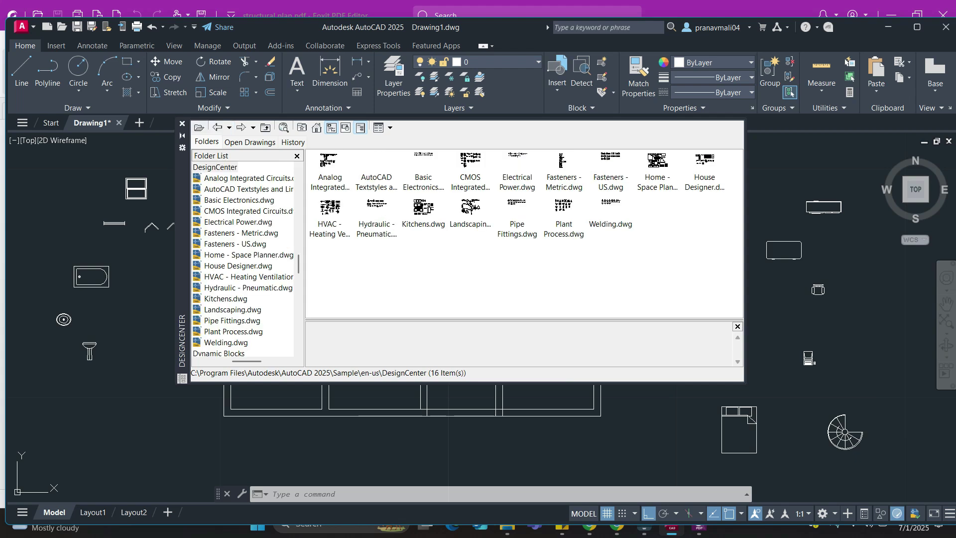
{"action": "double_click", "coordinate": [423, 208]}
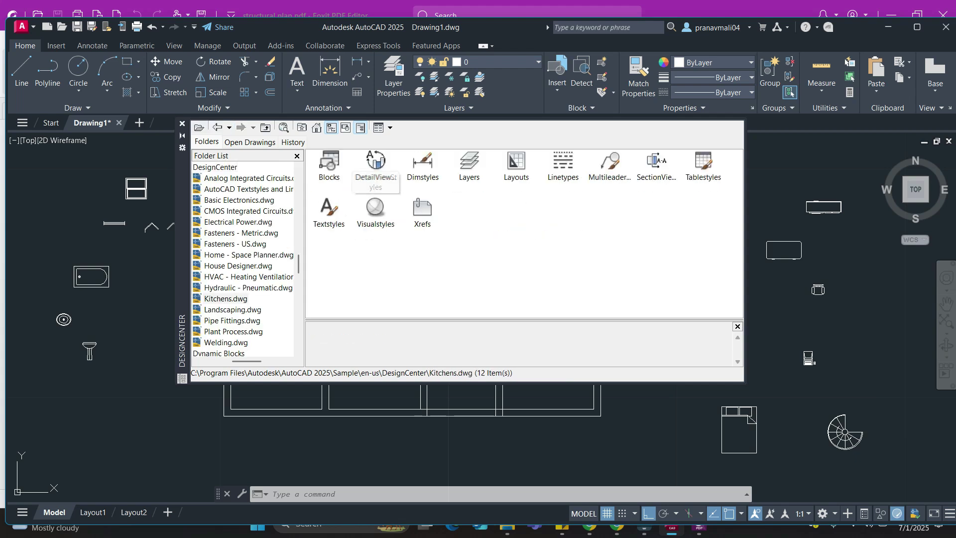
{"action": "double_click", "coordinate": [329, 160]}
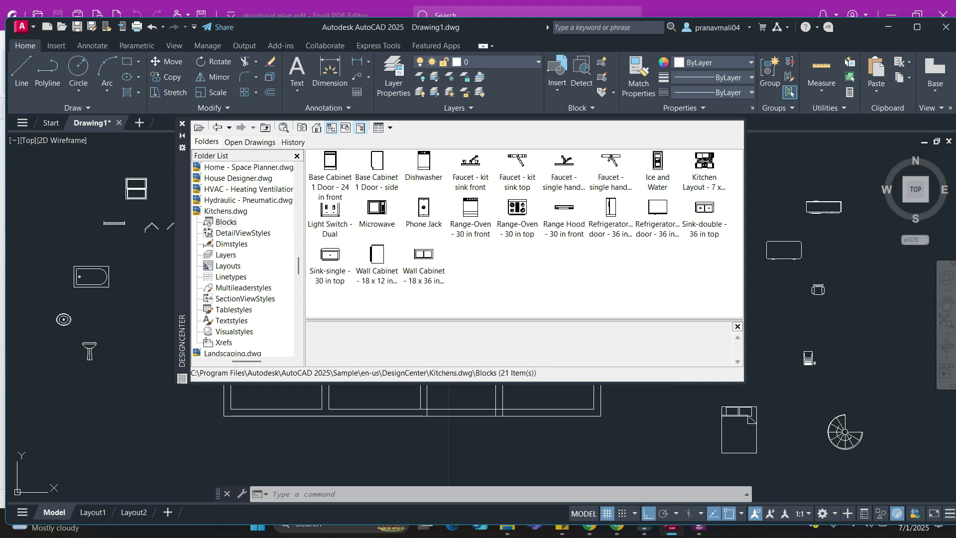
{"action": "mouse_move", "coordinate": [704, 207]}
{"action": "left_mouse_down"}
{"action": "mouse_move", "coordinate": [156, 450]}
{"action": "mouse_move", "coordinate": [131, 447]}
{"action": "left_mouse_up"}
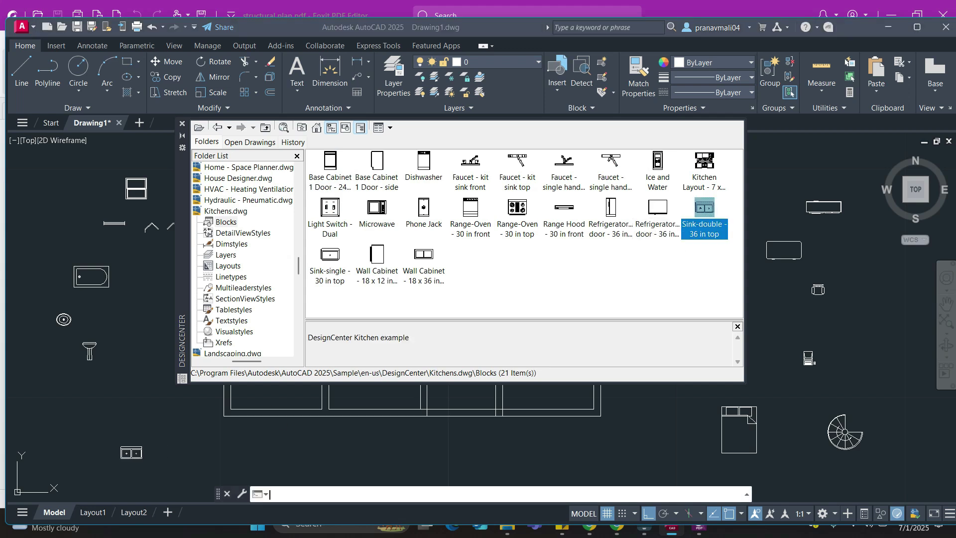
{"action": "mouse_move", "coordinate": [330, 254]}
{"action": "left_mouse_down"}
{"action": "mouse_move", "coordinate": [199, 443]}
{"action": "mouse_move", "coordinate": [178, 449]}
{"action": "left_mouse_up"}
{"action": "mouse_move", "coordinate": [424, 255]}
{"action": "left_mouse_down"}
{"action": "mouse_move", "coordinate": [294, 445]}
{"action": "mouse_move", "coordinate": [282, 446]}
{"action": "left_mouse_up"}
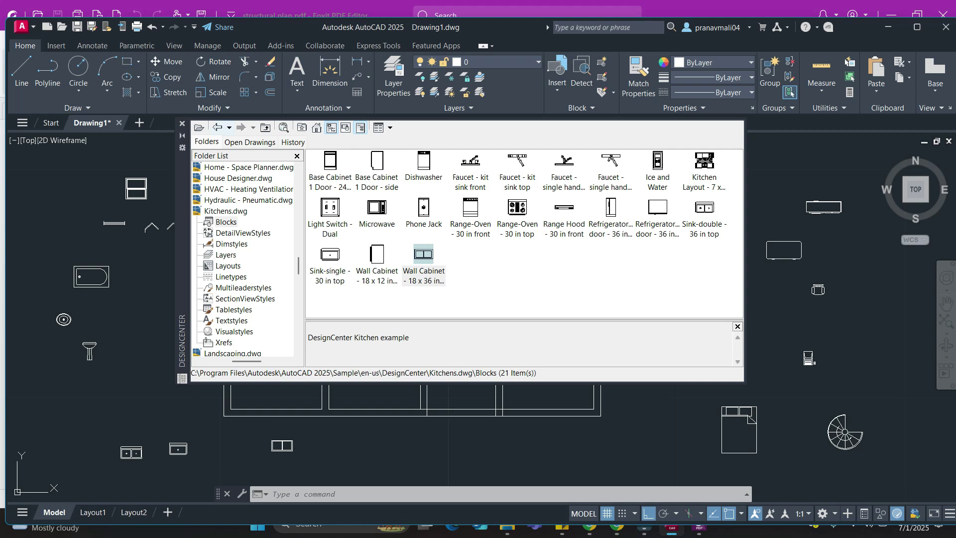
Insert the sedan side view, Picnic Table - plan and Sprinkler Head blocks from Landscaping.dwg right of the plan, and close DesignCenter
{"action": "left_click", "coordinate": [218, 127]}
{"action": "left_click", "coordinate": [217, 127]}
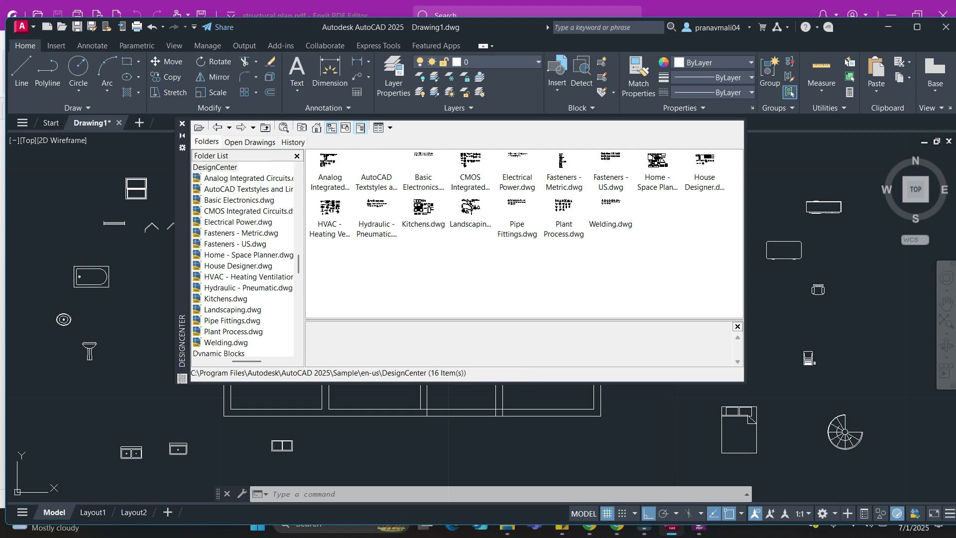
{"action": "left_click", "coordinate": [233, 309]}
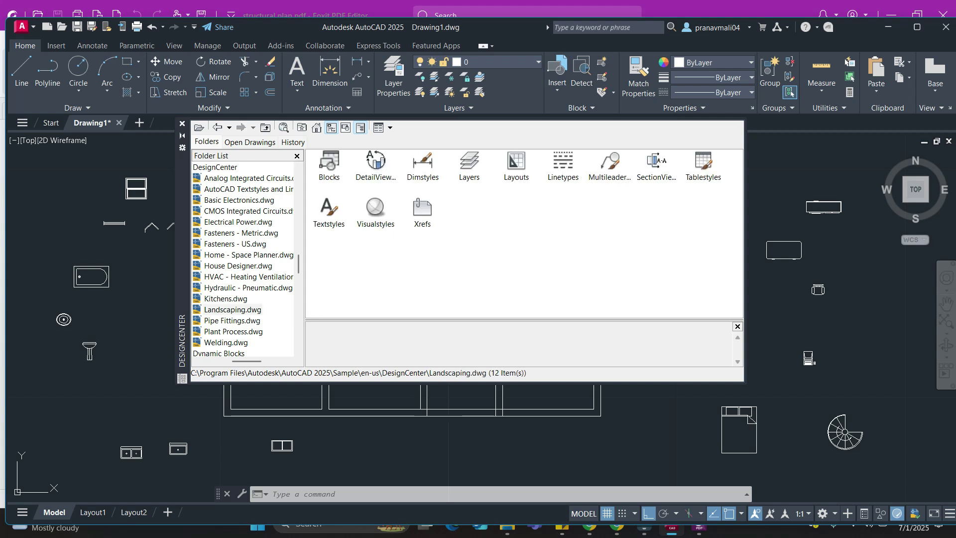
{"action": "double_click", "coordinate": [329, 162]}
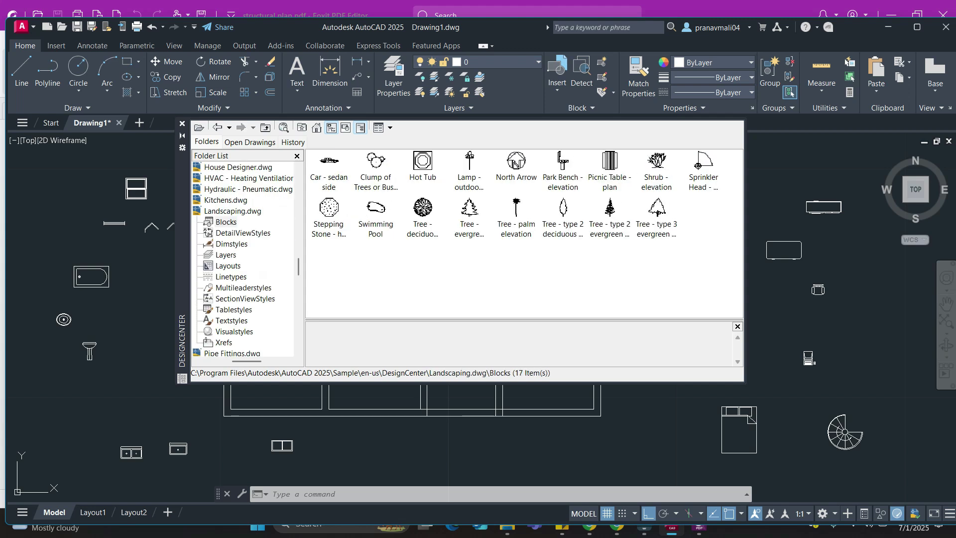
{"action": "left_click_drag", "start_coordinate": [329, 160], "coordinate": [885, 288]}
{"action": "left_click_drag", "start_coordinate": [609, 162], "coordinate": [879, 338]}
{"action": "left_click_drag", "start_coordinate": [703, 161], "coordinate": [805, 180]}
{"action": "key", "text": "ctrl+2"}
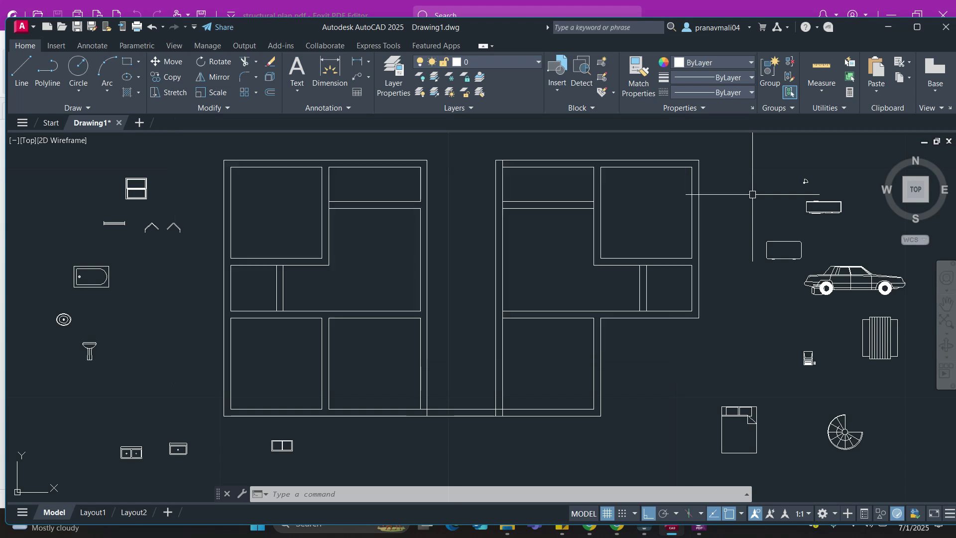
Open the Tool Palettes with the TP command and turn on auto-hide for them
{"action": "middle_click_drag", "start_coordinate": [528, 283], "coordinate": [469, 271]}
{"action": "scroll", "coordinate": [470, 271], "scroll_direction": "down", "scroll_amount": 2}
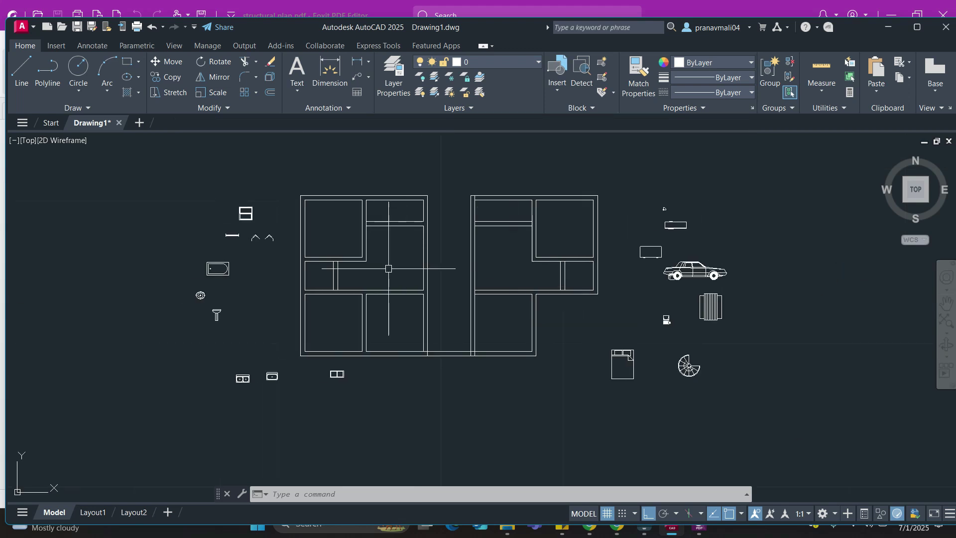
{"action": "scroll", "coordinate": [349, 253], "scroll_direction": "up", "scroll_amount": 2}
{"action": "middle_click_drag", "start_coordinate": [358, 250], "coordinate": [365, 277]}
{"action": "type", "text": "TP"}
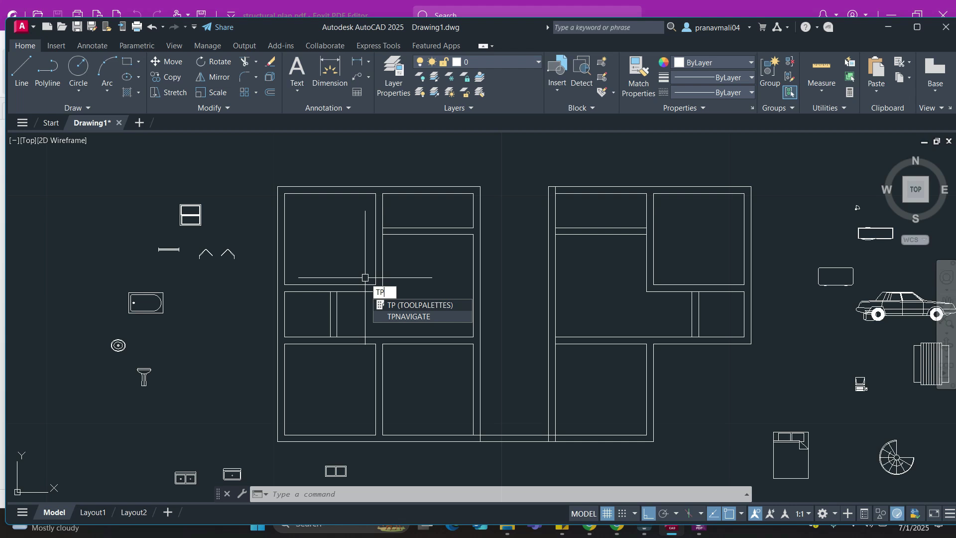
{"action": "key", "text": "Return"}
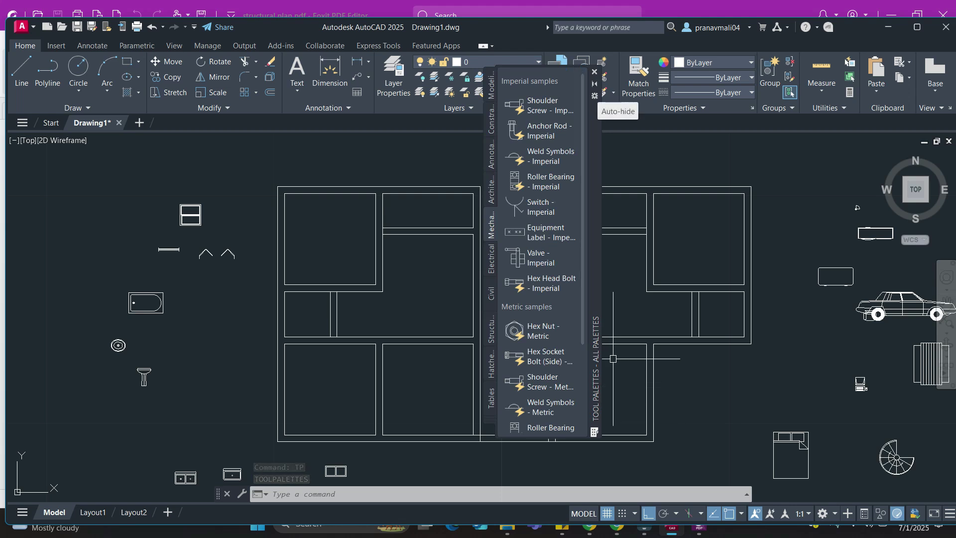
{"action": "left_click", "coordinate": [594, 84]}
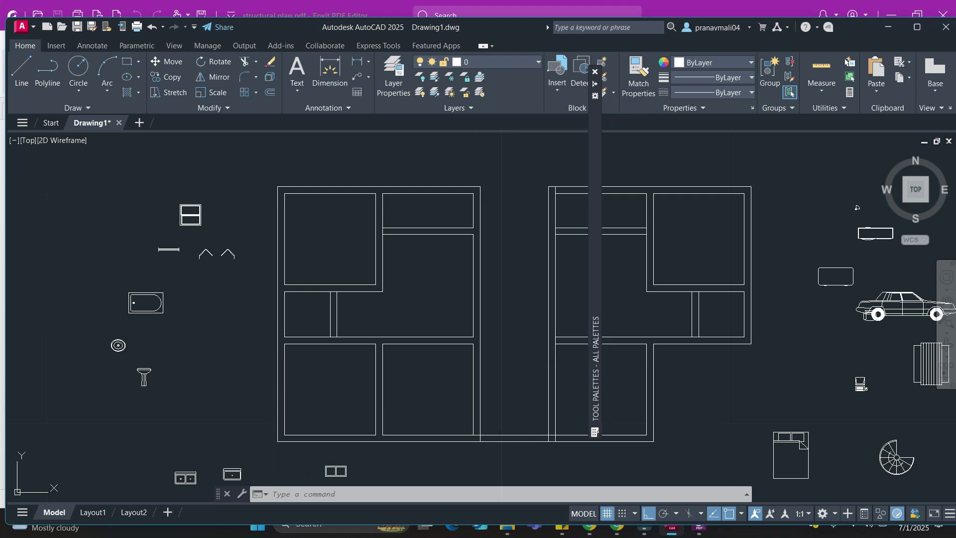
Dock the Tool Palettes on the right side of the drawing area and collapse them into an anchored strip
{"action": "mouse_move", "coordinate": [595, 106]}
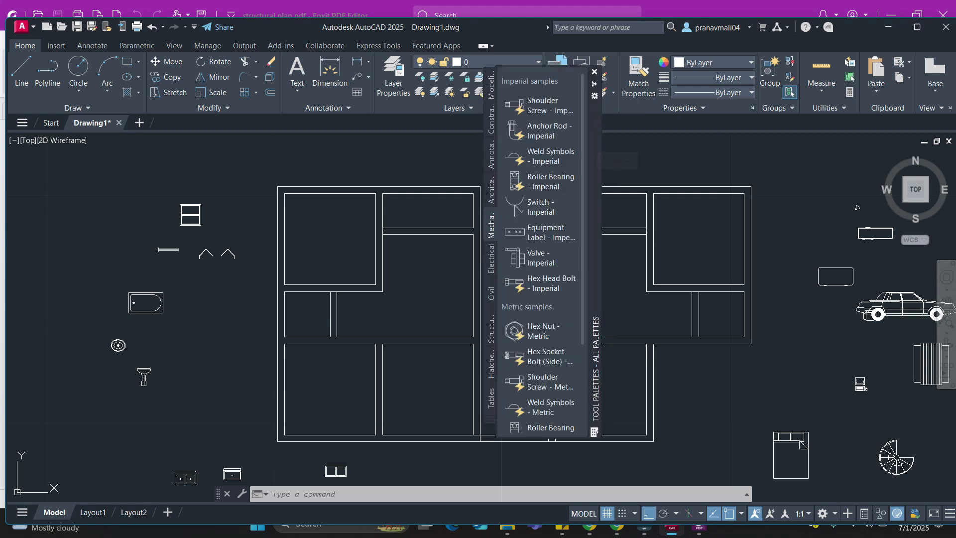
{"action": "left_click_drag", "start_coordinate": [595, 107], "coordinate": [756, 148]}
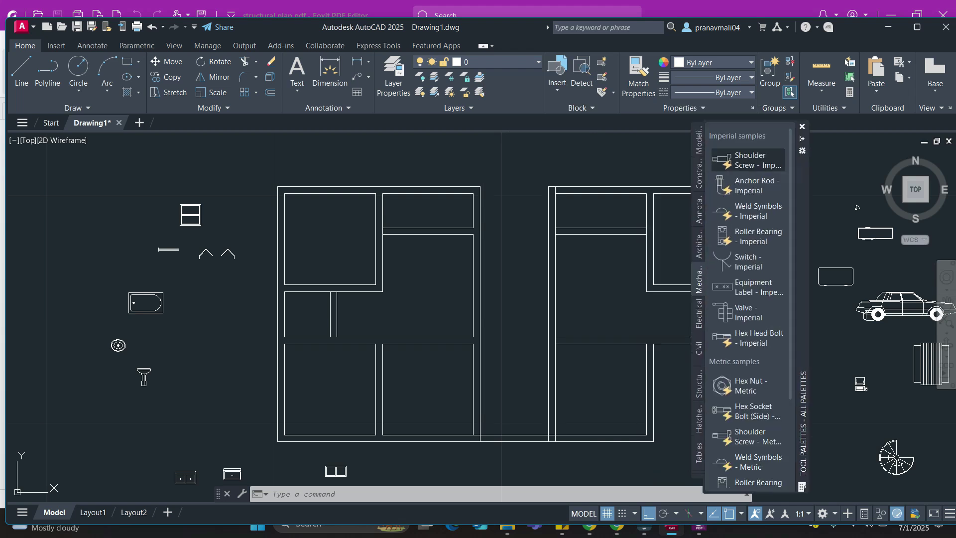
{"action": "left_click_drag", "start_coordinate": [802, 162], "coordinate": [951, 175]}
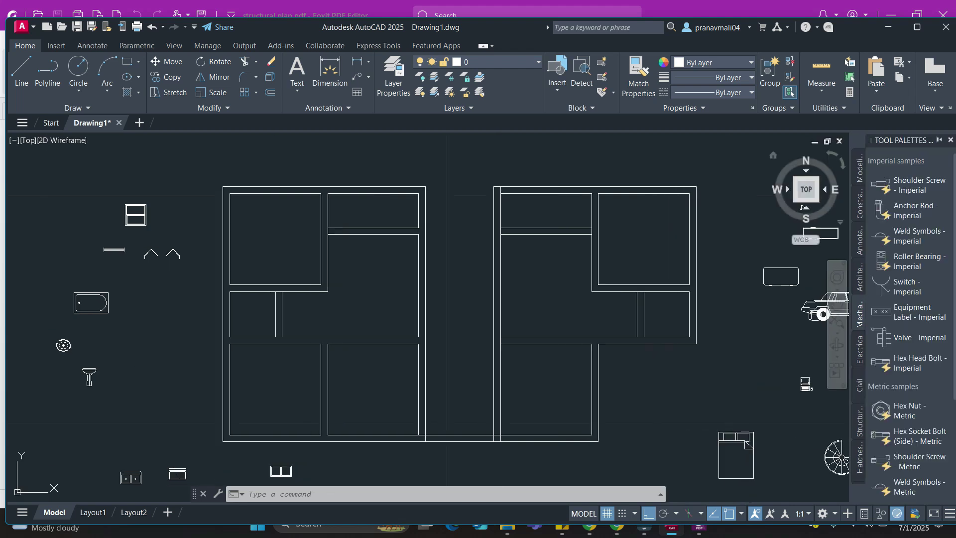
{"action": "left_click", "coordinate": [939, 140]}
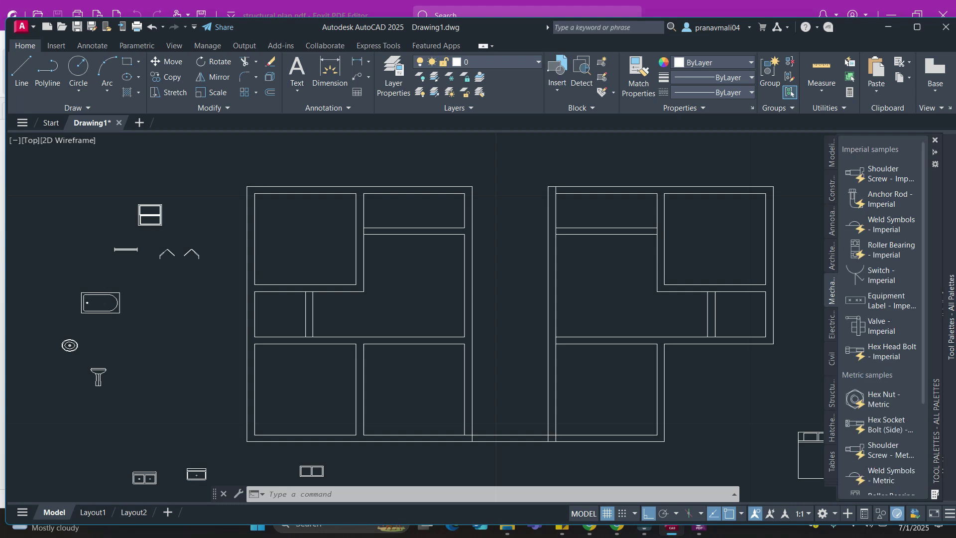
{"action": "left_click", "coordinate": [480, 161]}
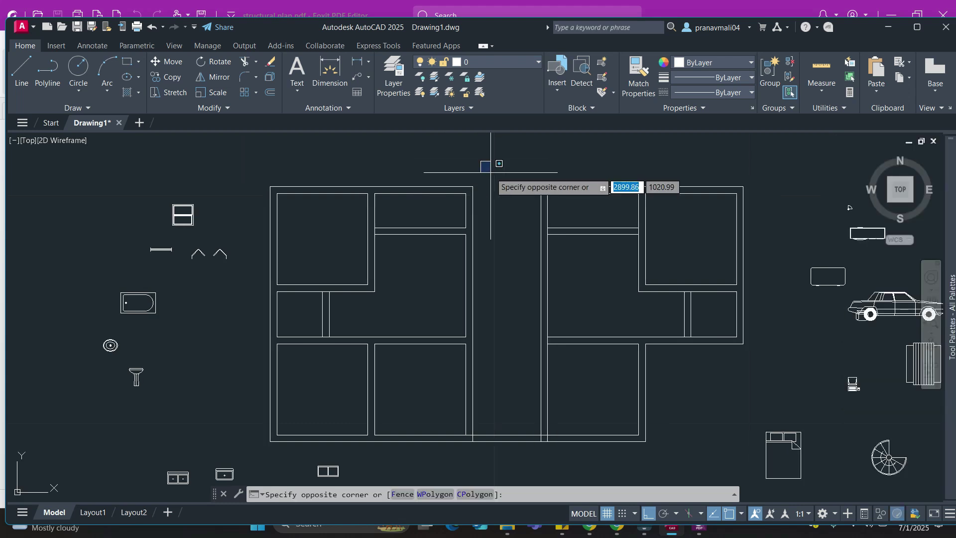
{"action": "left_click", "coordinate": [491, 172]}
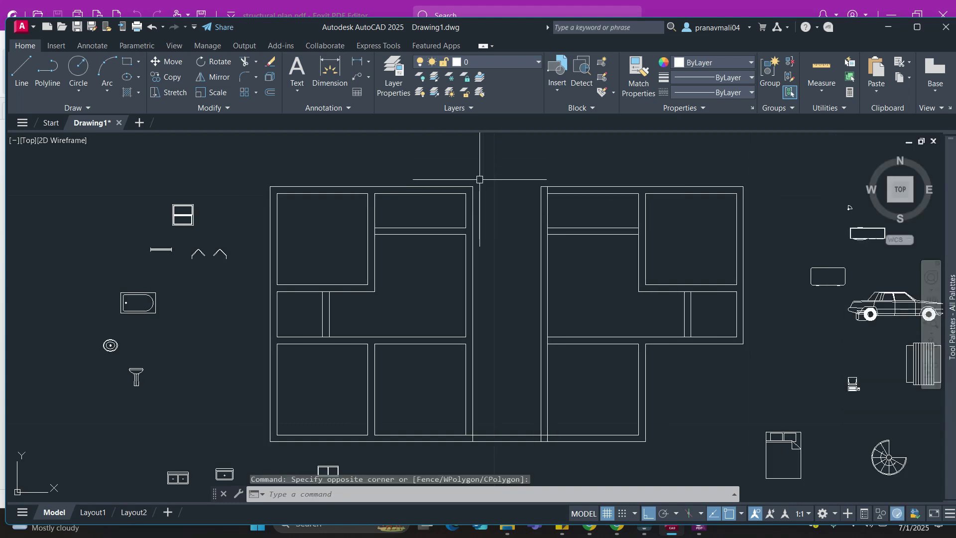
Reopen DesignCenter with the DC command and undock it into a floating window
{"action": "type", "text": "DC"}
{"action": "key", "text": "Return"}
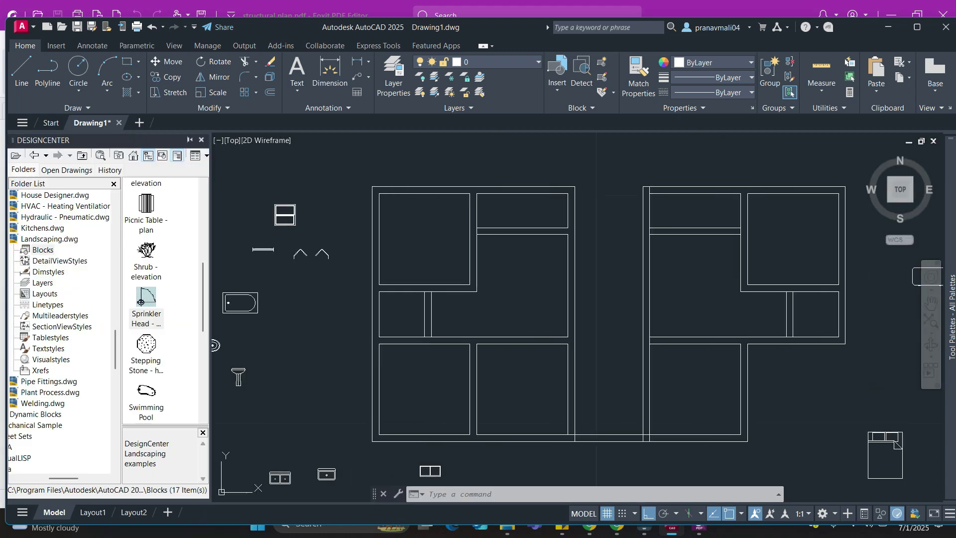
{"action": "double_click", "coordinate": [99, 141]}
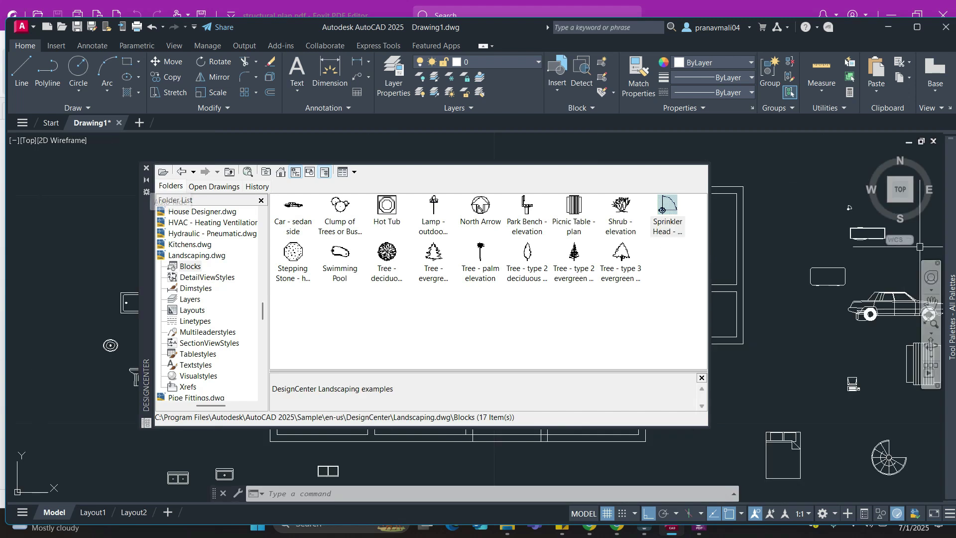
Expand and undock the Tool Palettes so they float over the drawing, and close DesignCenter
{"action": "mouse_move", "coordinate": [952, 298]}
{"action": "left_click", "coordinate": [935, 152]}
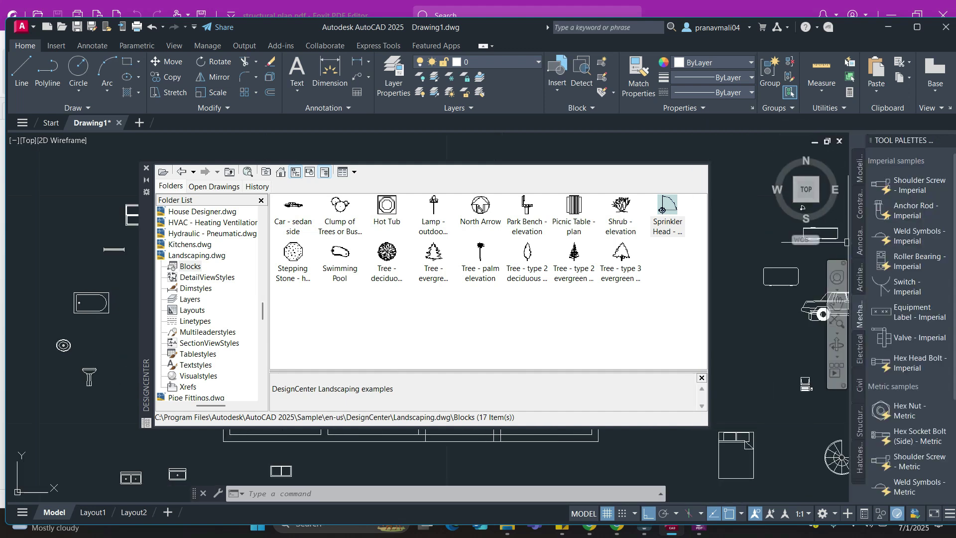
{"action": "left_click_drag", "start_coordinate": [903, 141], "coordinate": [784, 144]}
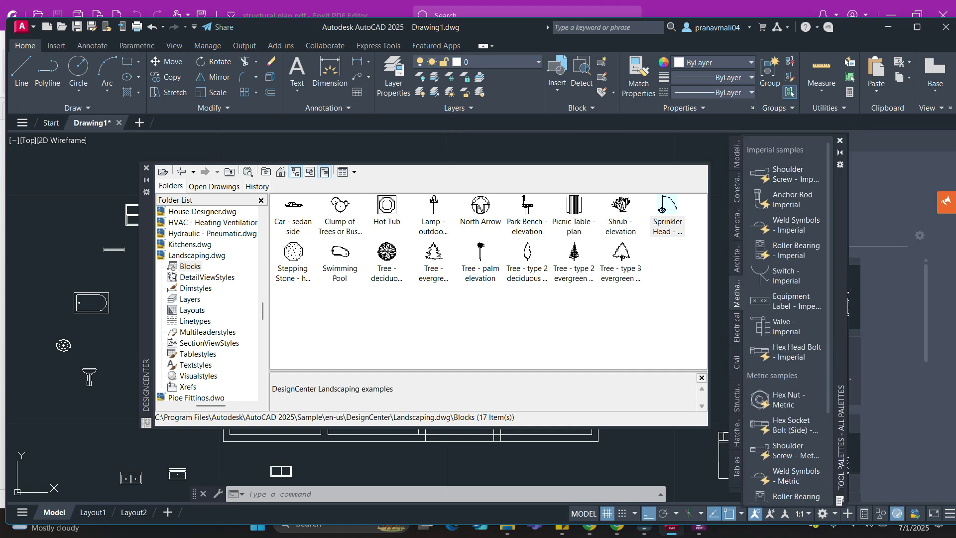
{"action": "left_click", "coordinate": [146, 168]}
{"action": "middle_click_drag", "start_coordinate": [422, 244], "coordinate": [332, 227]}
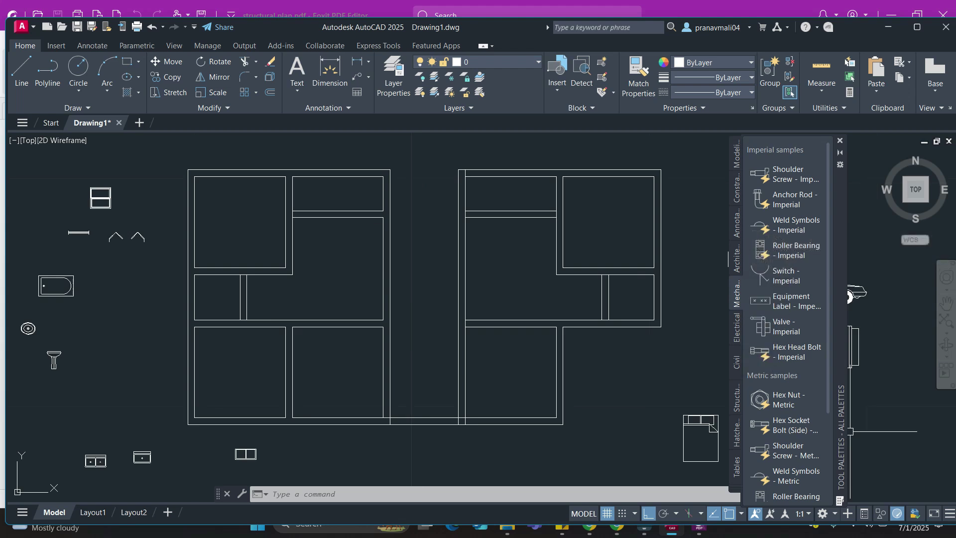
Place the Door - Metric block in the left plan's central room and the Window - Metric block between the two plans, using the Architectural palette
{"action": "left_click", "coordinate": [736, 361]}
{"action": "left_click", "coordinate": [736, 331]}
{"action": "left_click", "coordinate": [736, 301]}
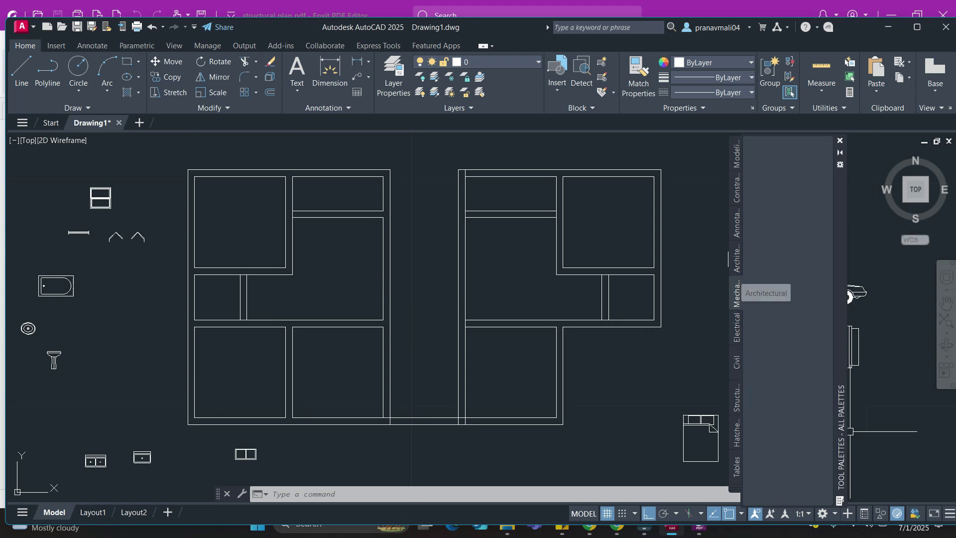
{"action": "left_click", "coordinate": [737, 269]}
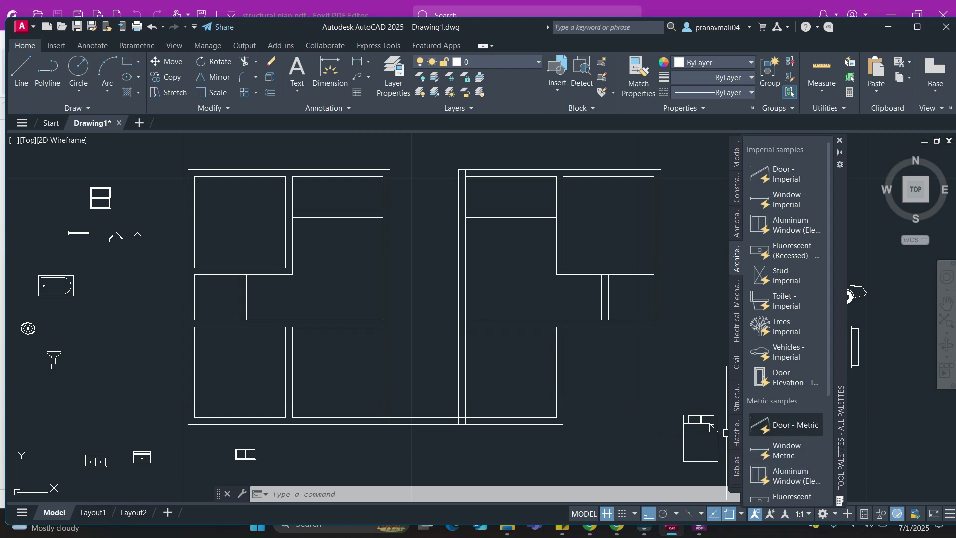
{"action": "scroll", "coordinate": [349, 296], "scroll_direction": "up", "scroll_amount": 4}
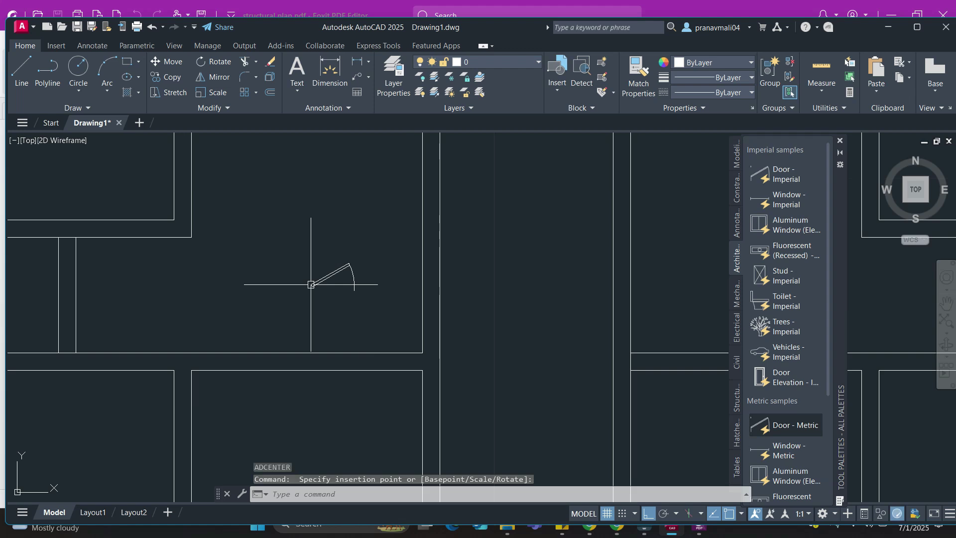
{"action": "left_click", "coordinate": [786, 450]}
{"action": "left_click", "coordinate": [486, 288]}
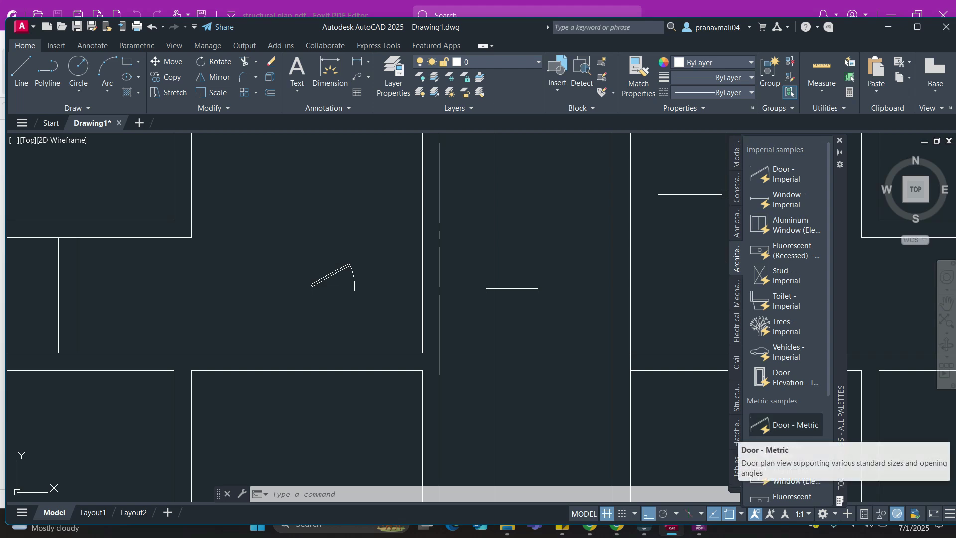
Change the metric door's opening angle so its leaf stands perpendicular to the door opening
{"action": "middle_click_drag", "start_coordinate": [287, 276], "coordinate": [320, 271]}
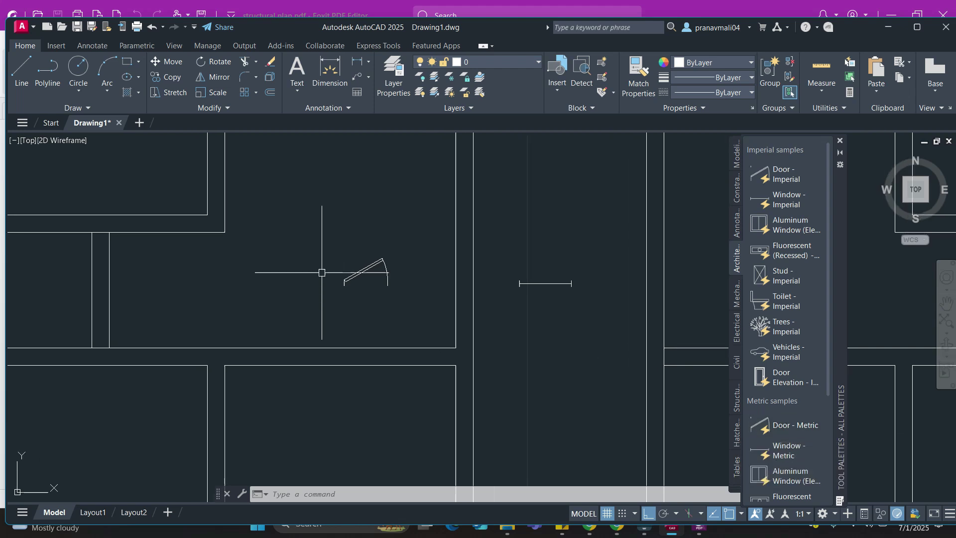
{"action": "middle_click_drag", "start_coordinate": [419, 279], "coordinate": [403, 265]}
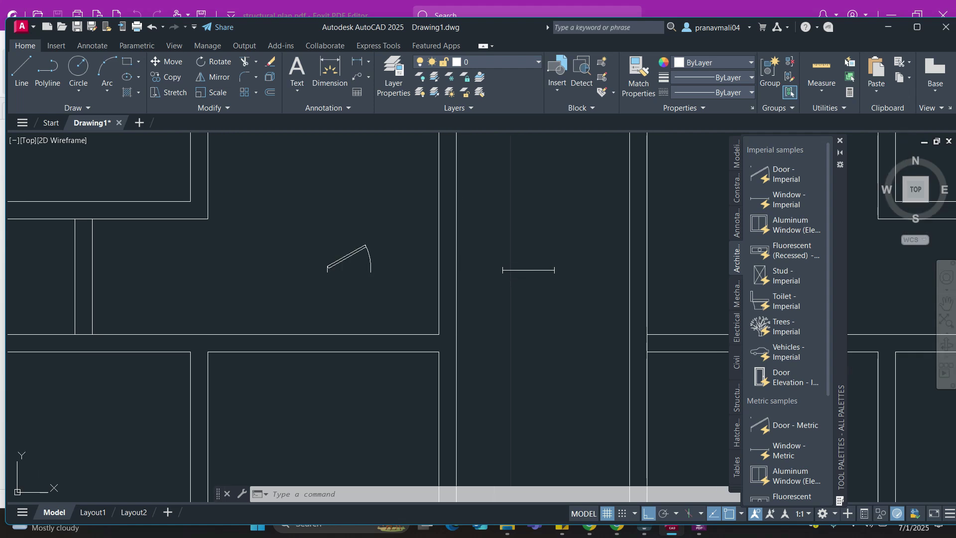
{"action": "left_click", "coordinate": [326, 265]}
{"action": "left_click", "coordinate": [320, 244]}
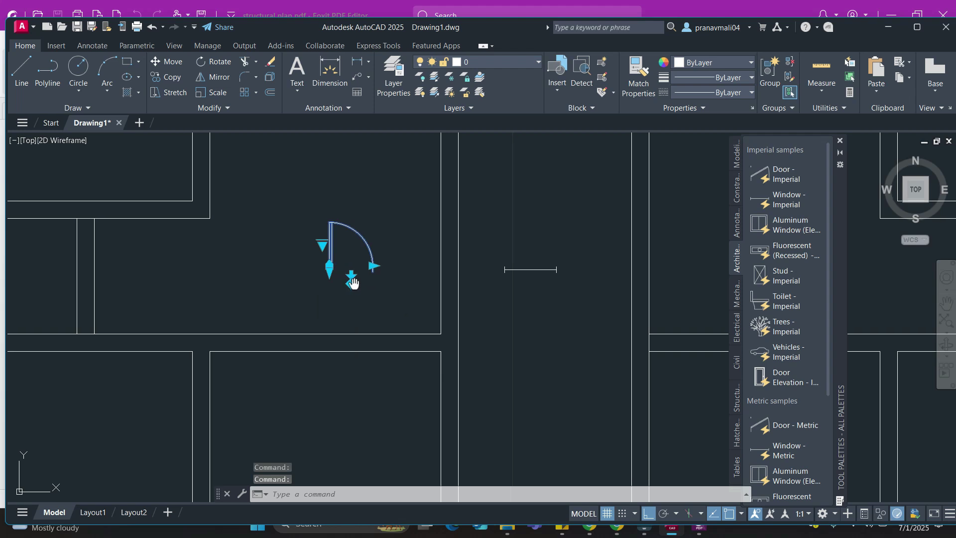
Stretch the metric door's opening to a width of 1
{"action": "scroll", "coordinate": [349, 277], "scroll_direction": "up", "scroll_amount": 4}
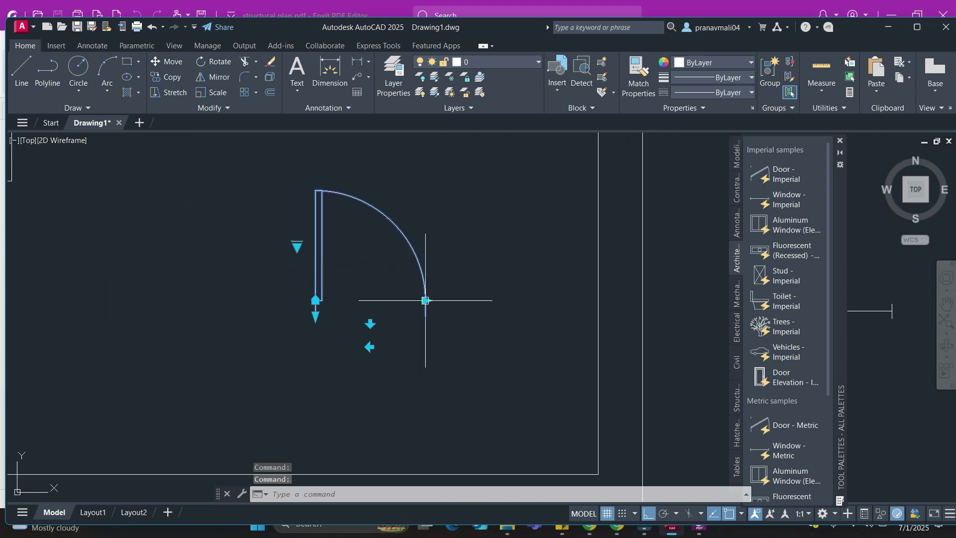
{"action": "left_click", "coordinate": [425, 300]}
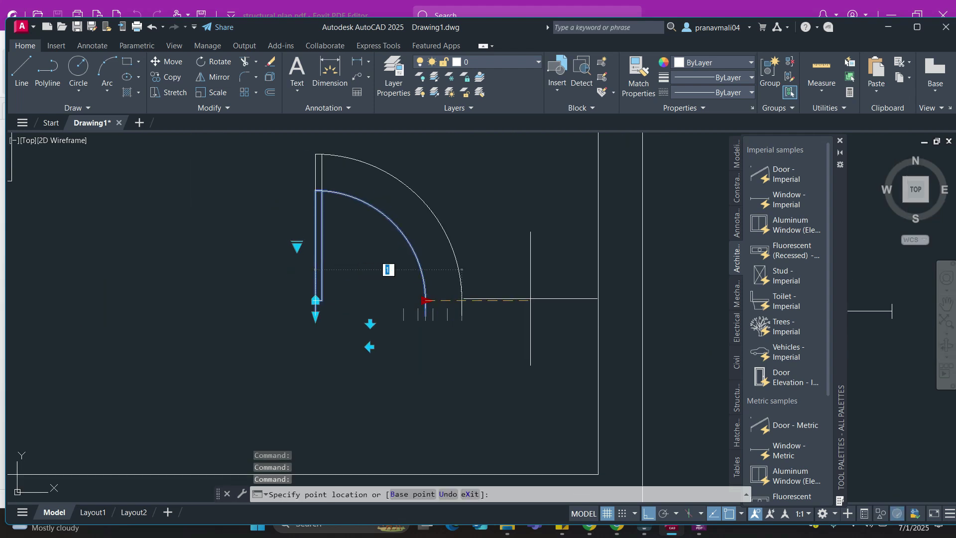
{"action": "left_click", "coordinate": [462, 300]}
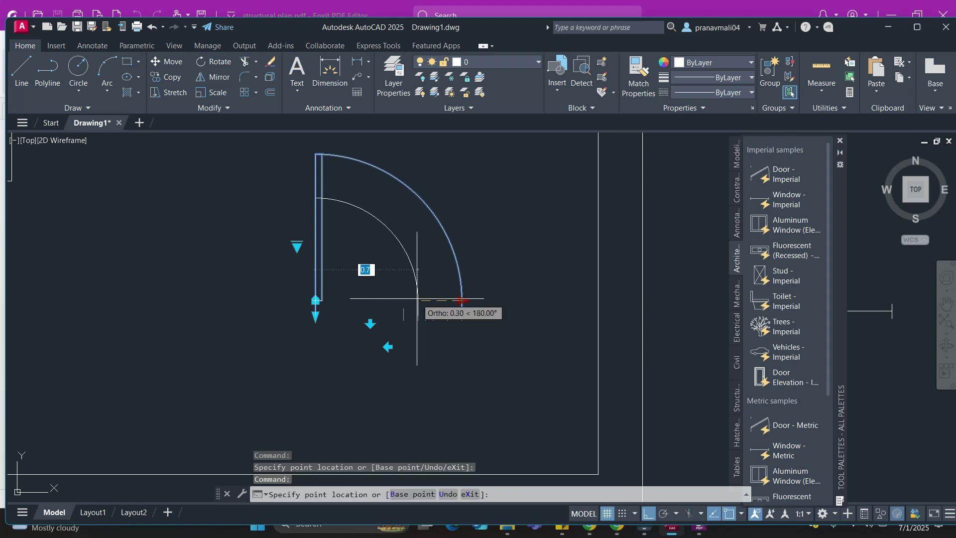
{"action": "left_click", "coordinate": [462, 300]}
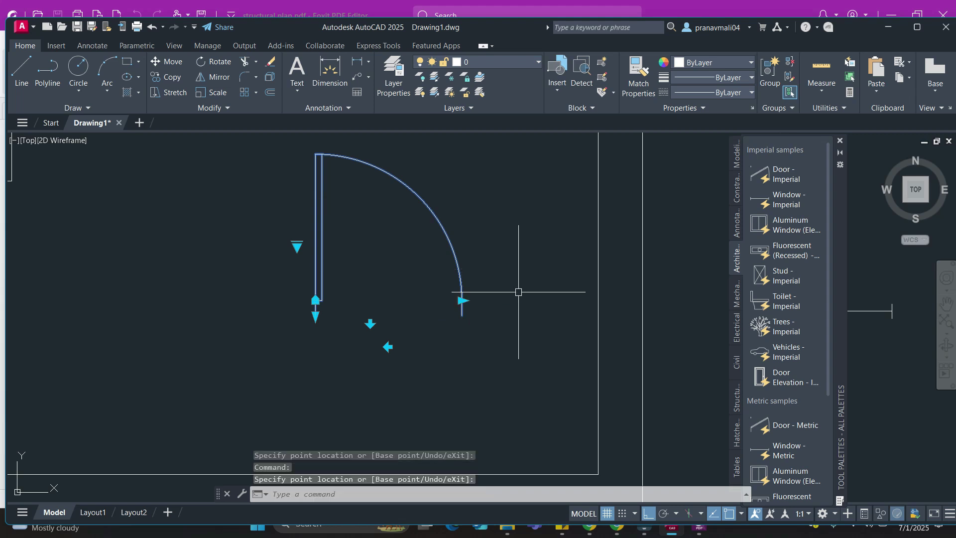
{"action": "middle_click_drag", "start_coordinate": [495, 275], "coordinate": [498, 305]}
{"action": "scroll", "coordinate": [414, 194], "scroll_direction": "down", "scroll_amount": 2}
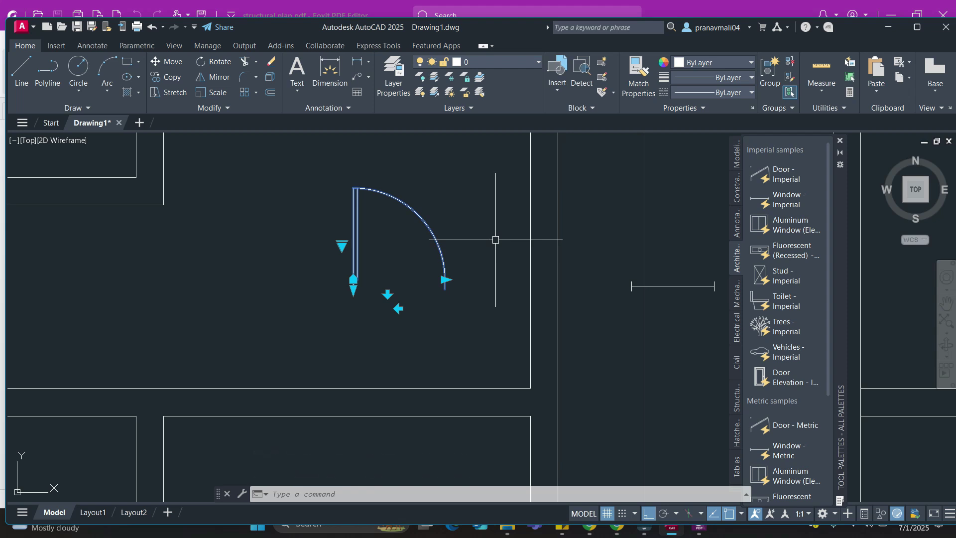
{"action": "middle_click_drag", "start_coordinate": [480, 248], "coordinate": [472, 247]}
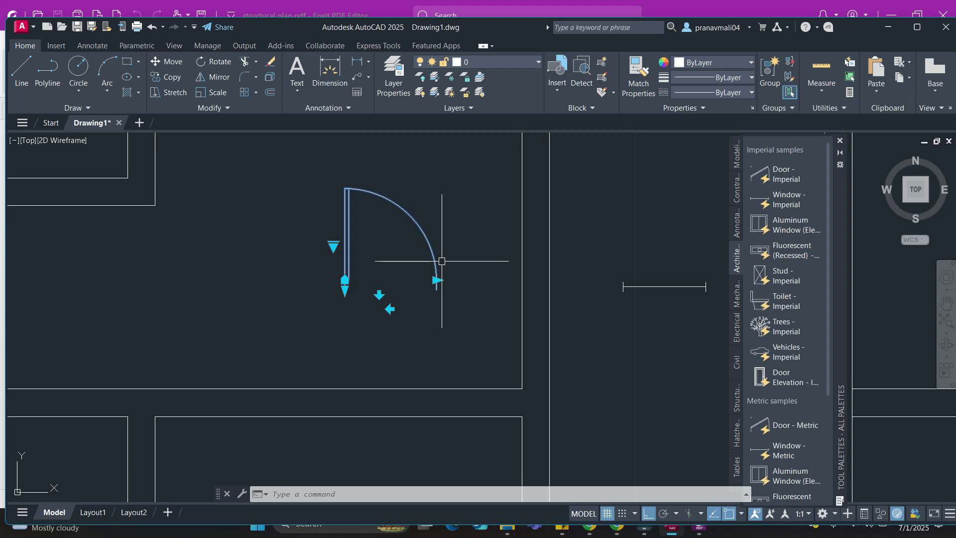
{"action": "mouse_move", "coordinate": [417, 273]}
{"action": "middle_mouse_down"}
{"action": "mouse_move", "coordinate": [480, 273]}
{"action": "mouse_move", "coordinate": [446, 305]}
{"action": "middle_mouse_up"}
{"action": "scroll", "coordinate": [455, 305], "scroll_direction": "down", "scroll_amount": 2}
{"action": "scroll", "coordinate": [428, 279], "scroll_direction": "down", "scroll_amount": 3}
{"action": "scroll", "coordinate": [444, 299], "scroll_direction": "up", "scroll_amount": 7}
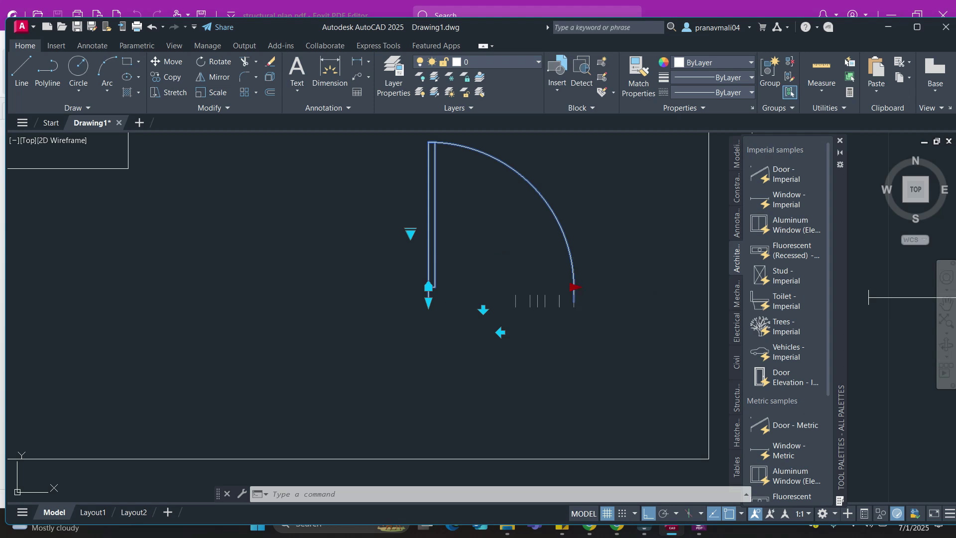
{"action": "left_click", "coordinate": [575, 287]}
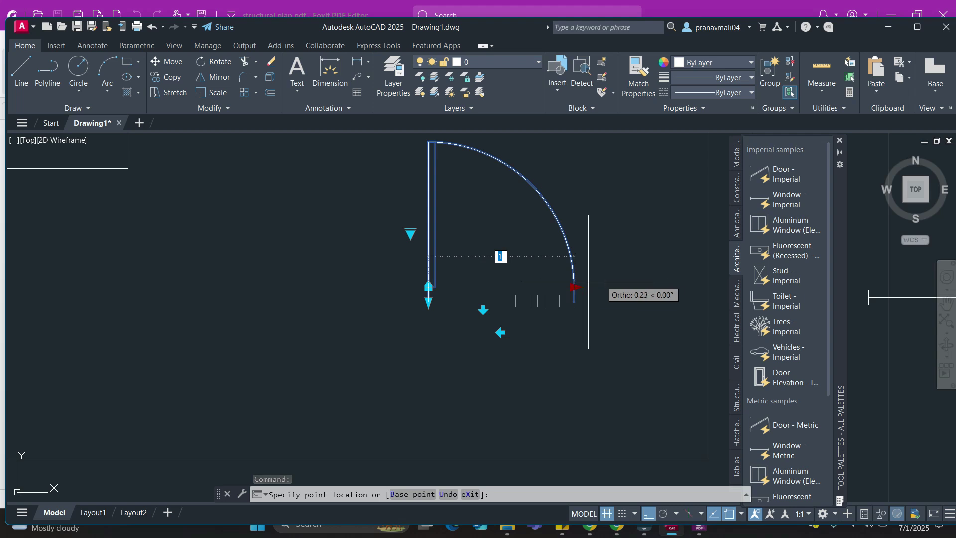
{"action": "left_click", "coordinate": [572, 282]}
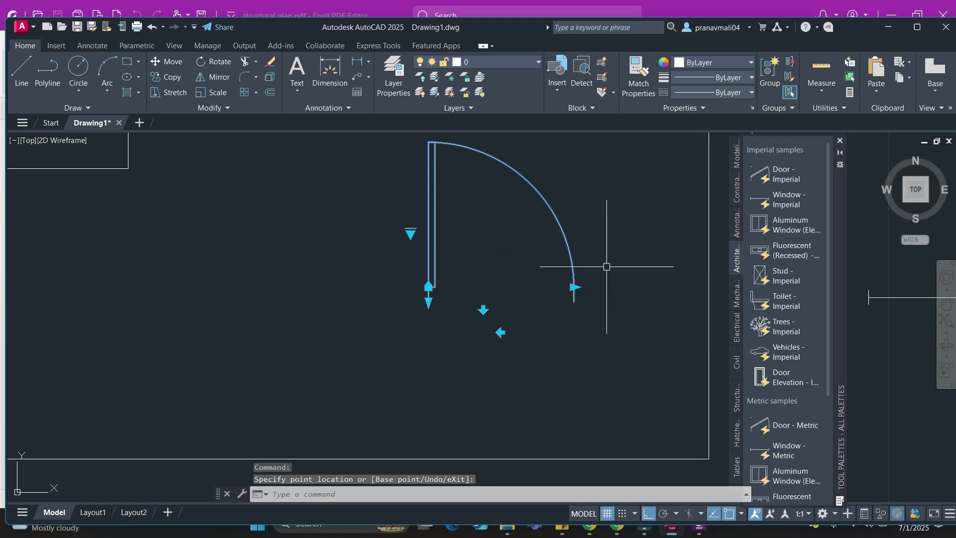
{"action": "scroll", "coordinate": [603, 268], "scroll_direction": "down", "scroll_amount": 3}
{"action": "middle_click_drag", "start_coordinate": [467, 257], "coordinate": [439, 264]}
{"action": "key", "text": "Escape"}
{"action": "middle_click_drag", "start_coordinate": [528, 272], "coordinate": [499, 287]}
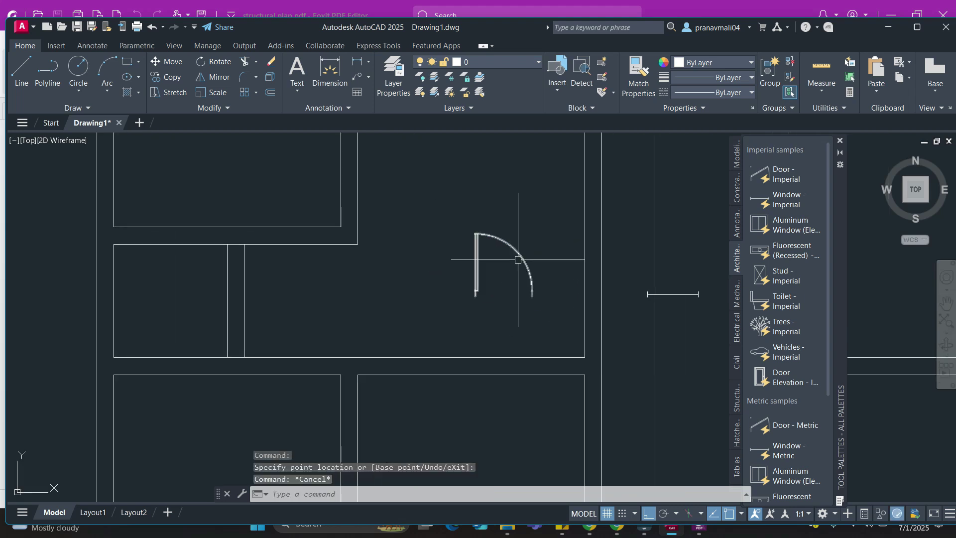
{"action": "left_click", "coordinate": [518, 257]}
{"action": "middle_click_drag", "start_coordinate": [541, 234], "coordinate": [507, 247]}
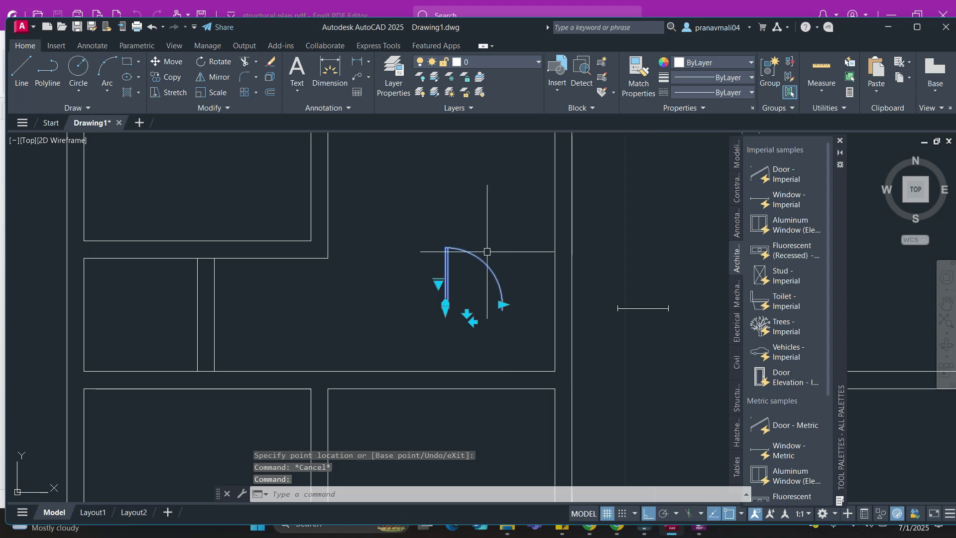
{"action": "key", "text": "Escape"}
{"action": "middle_click_drag", "start_coordinate": [450, 252], "coordinate": [479, 267]}
{"action": "middle_click_drag", "start_coordinate": [419, 332], "coordinate": [425, 307]}
{"action": "mouse_move", "coordinate": [523, 316]}
{"action": "middle_mouse_down"}
{"action": "mouse_move", "coordinate": [498, 316]}
{"action": "mouse_move", "coordinate": [518, 276]}
{"action": "middle_mouse_up"}
{"action": "middle_click_drag", "start_coordinate": [390, 288], "coordinate": [399, 291]}
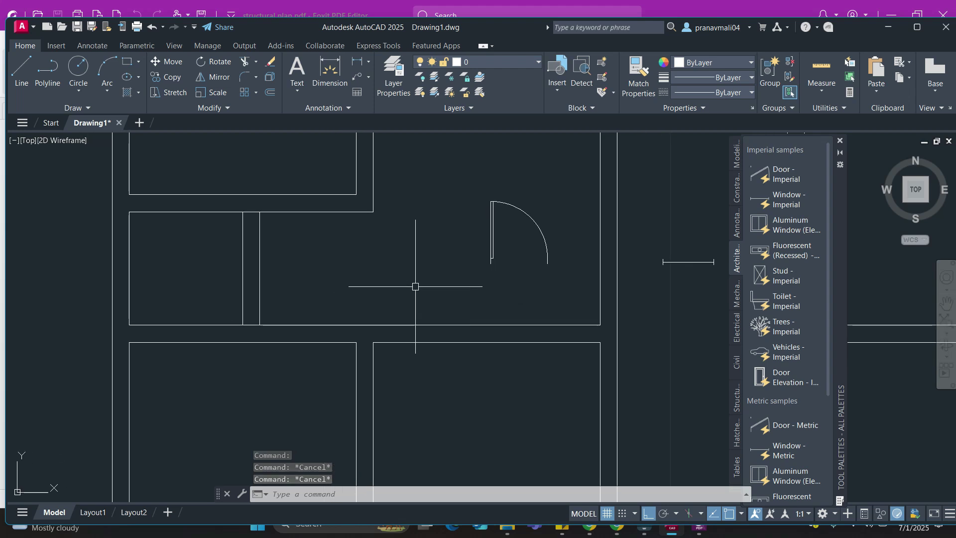
Flip the metric door vertically so that its leaf and swing arc point downward
{"action": "left_click", "coordinate": [491, 237]}
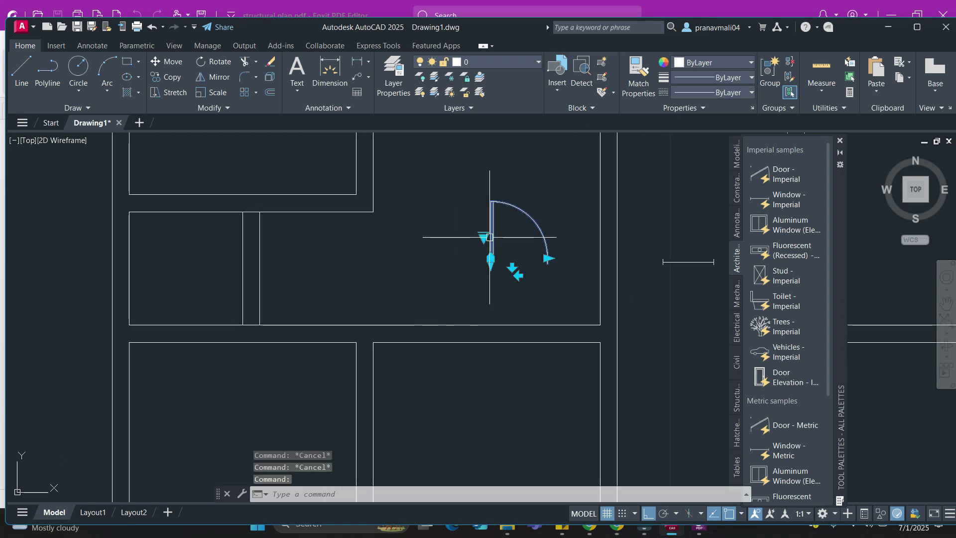
{"action": "scroll", "coordinate": [535, 262], "scroll_direction": "up", "scroll_amount": 4}
{"action": "left_click", "coordinate": [574, 247]}
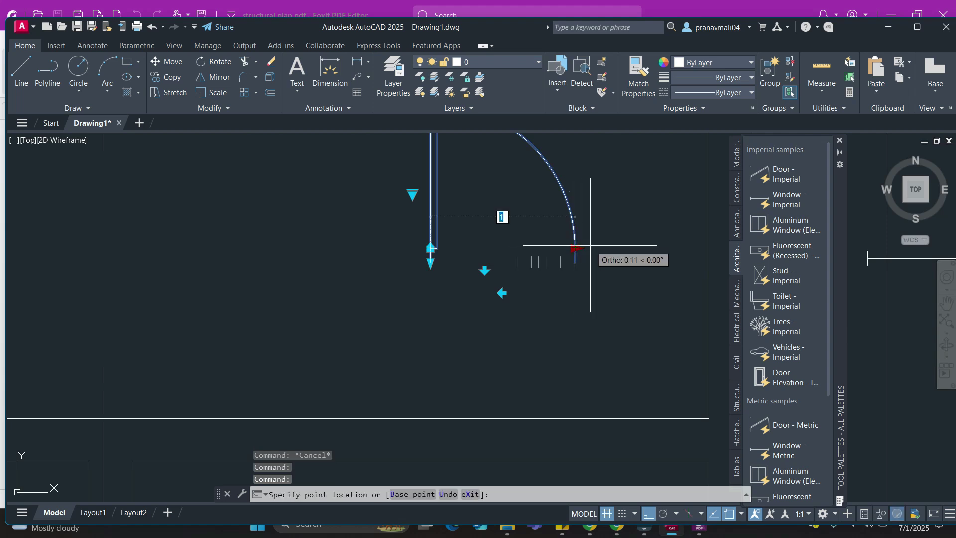
{"action": "mouse_move", "coordinate": [512, 304]}
{"action": "middle_mouse_down"}
{"action": "mouse_move", "coordinate": [513, 317]}
{"action": "mouse_move", "coordinate": [528, 290]}
{"action": "middle_mouse_up"}
{"action": "left_click", "coordinate": [485, 282]}
Move the door by the hinge-side end of its frame to the upper-left inner corner of the left plan's lower-right room
{"action": "type", "text": "M"}
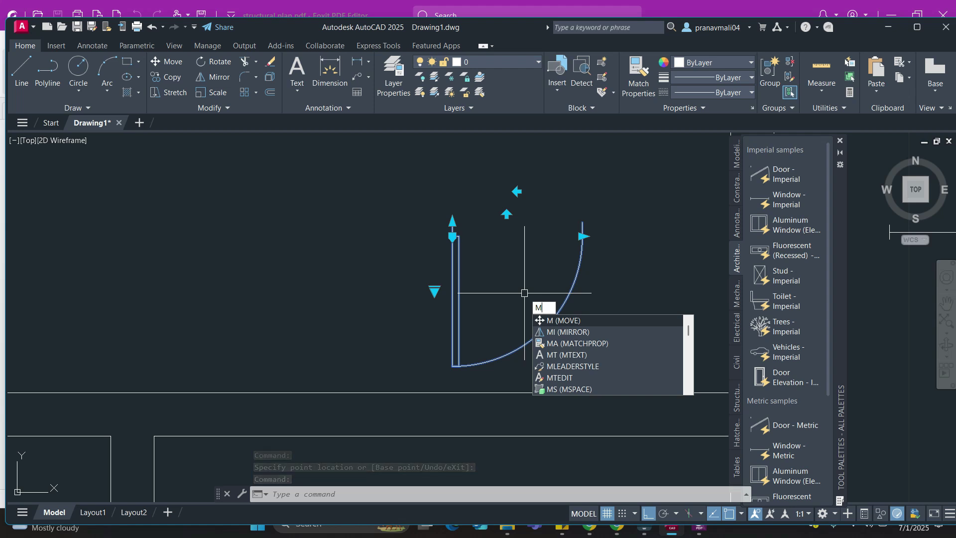
{"action": "key", "text": "Return"}
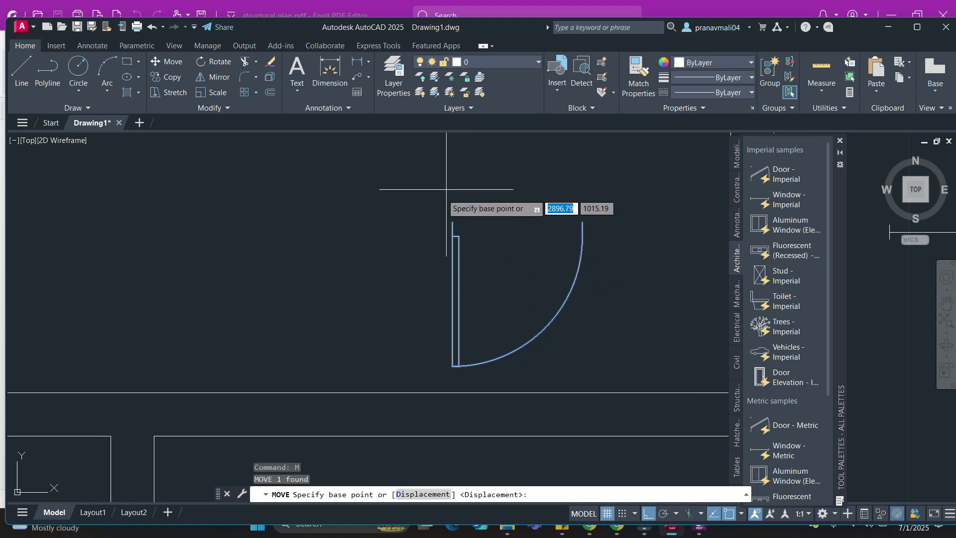
{"action": "left_click", "coordinate": [452, 222]}
{"action": "middle_click_drag", "start_coordinate": [307, 311], "coordinate": [431, 211]}
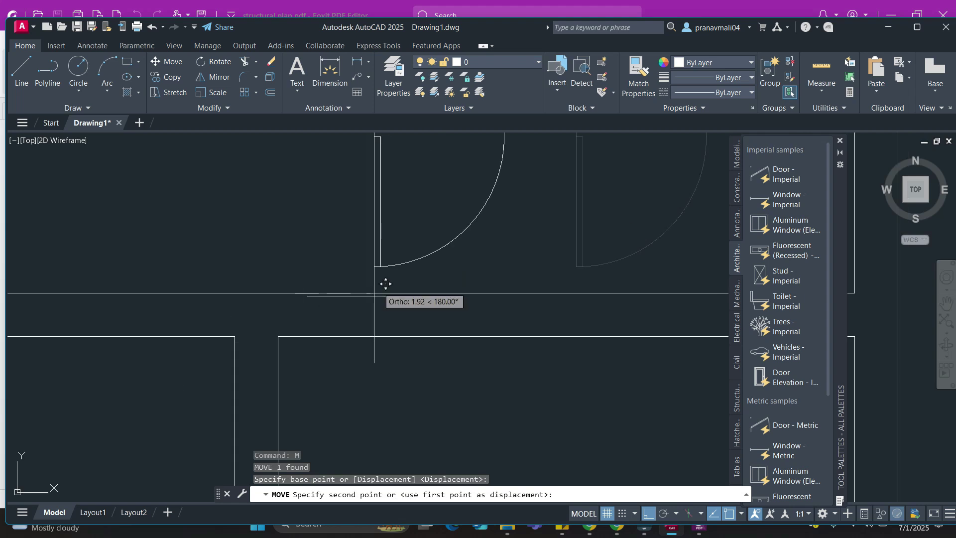
{"action": "left_click", "coordinate": [278, 336]}
{"action": "middle_click_drag", "start_coordinate": [530, 366], "coordinate": [543, 359]}
{"action": "scroll", "coordinate": [538, 361], "scroll_direction": "down", "scroll_amount": 2}
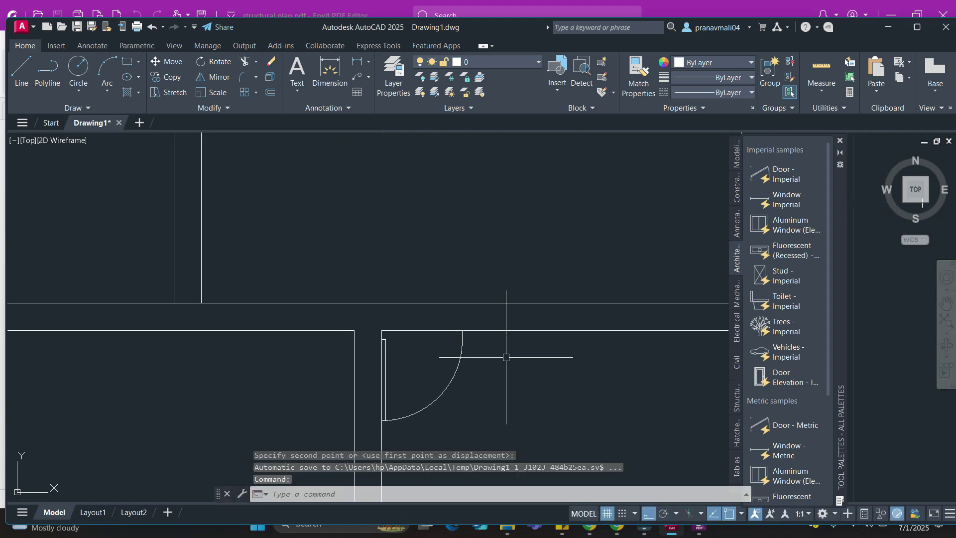
Draw two vertical lines across the wall thickness, one at the door's swing-side jamb and one at its hinge side
{"action": "type", "text": "l"}
{"action": "key", "text": "Return"}
{"action": "left_click", "coordinate": [463, 330]}
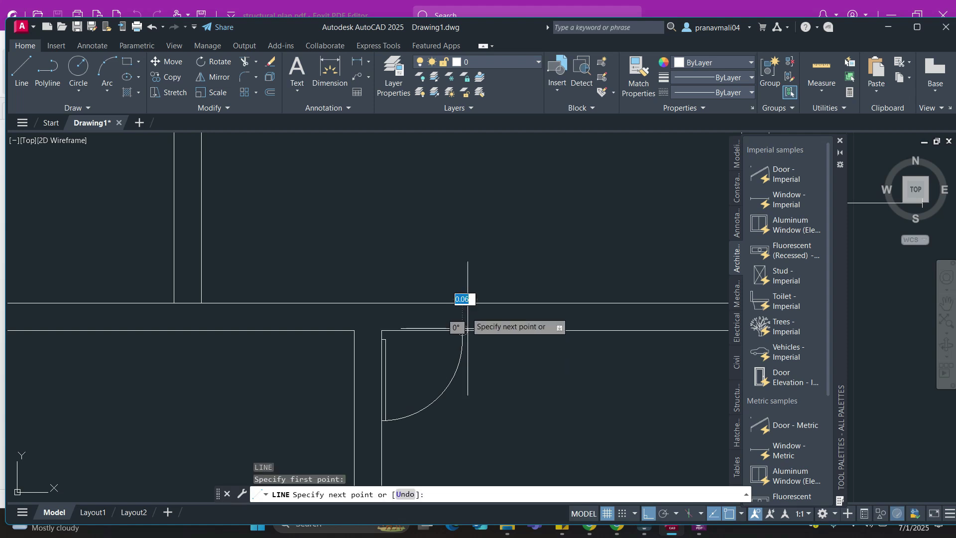
{"action": "left_click", "coordinate": [463, 303]}
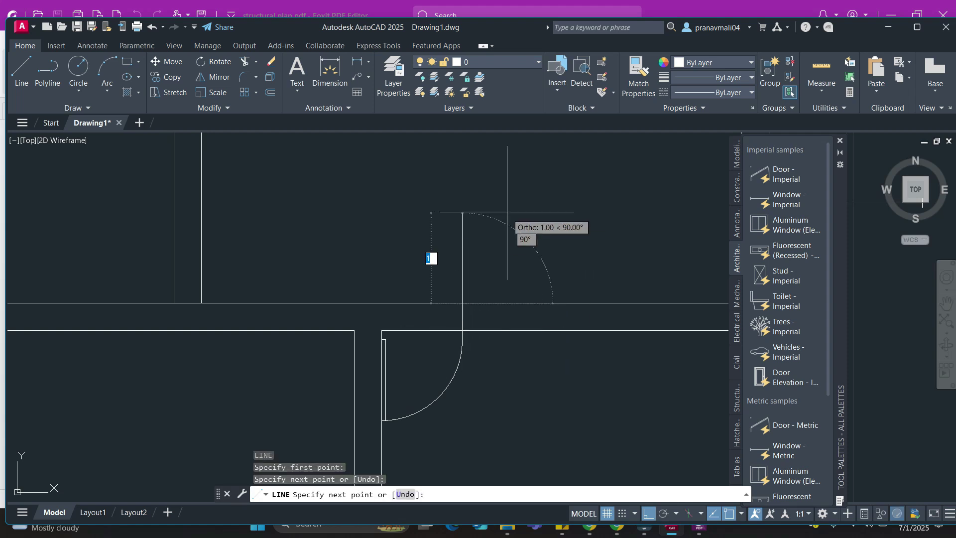
{"action": "key", "text": "Return"}
{"action": "key", "text": "Return"}
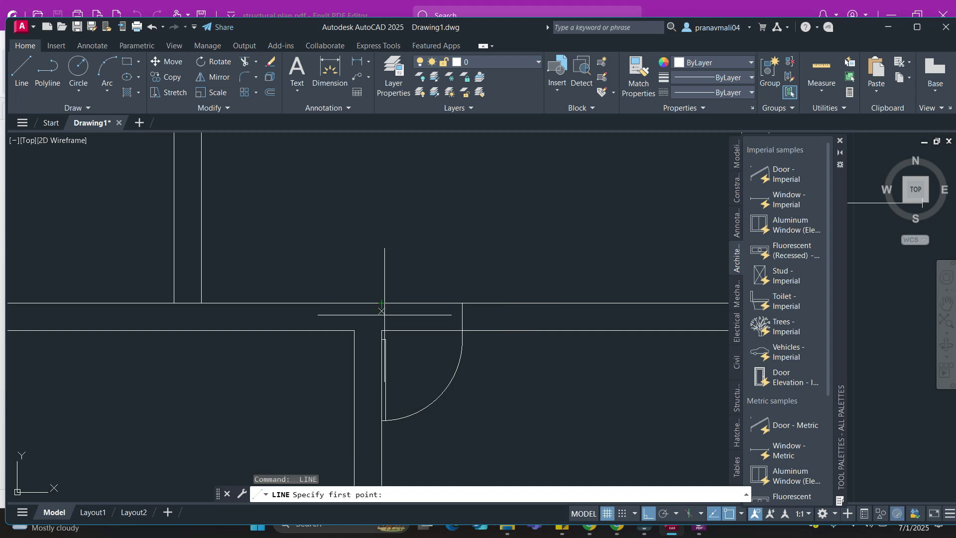
{"action": "left_click", "coordinate": [381, 303]}
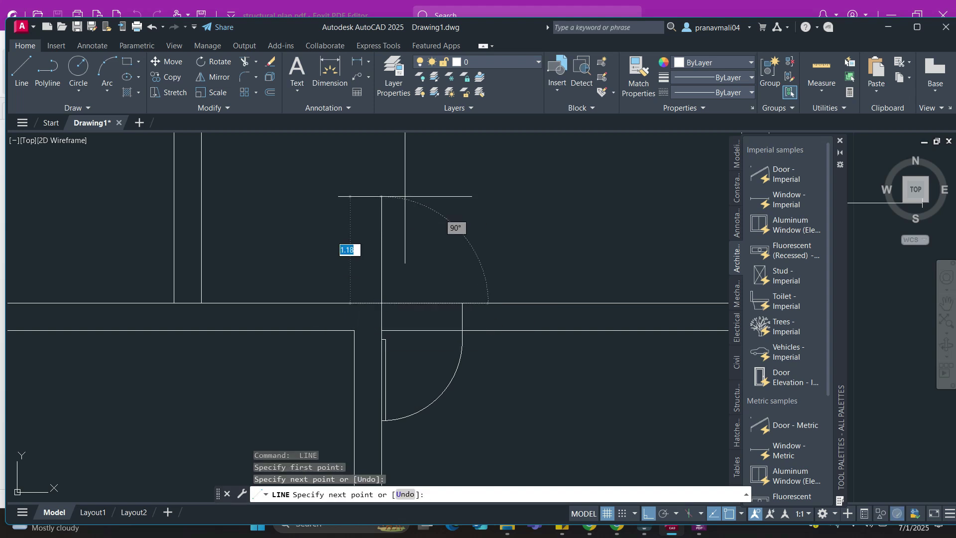
{"action": "key", "text": "Return"}
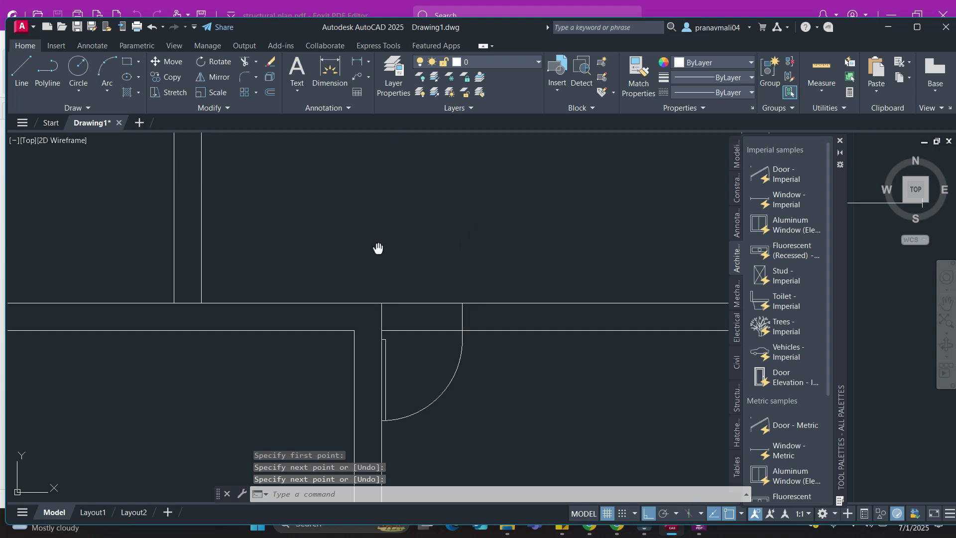
{"action": "middle_click_drag", "start_coordinate": [378, 248], "coordinate": [403, 240]}
{"action": "key", "text": "space"}
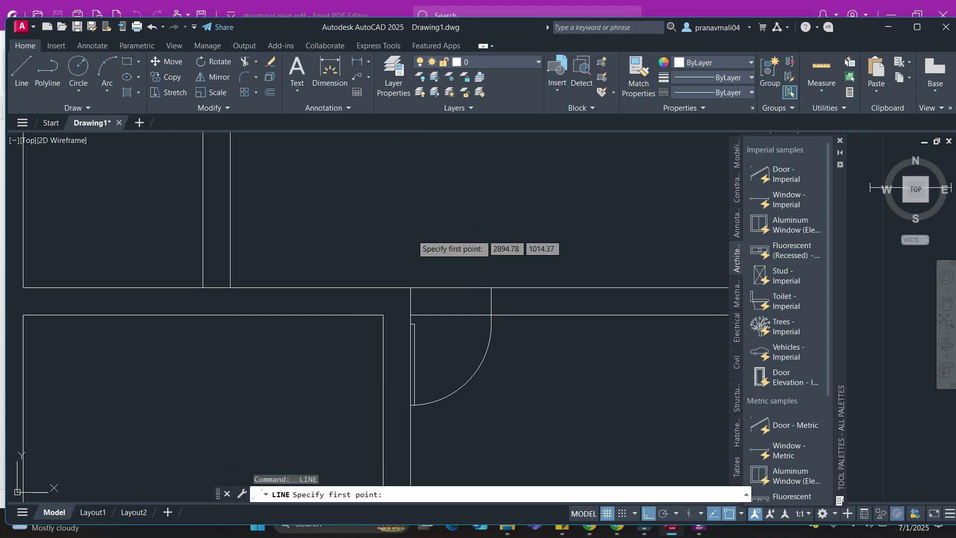
{"action": "key", "text": "Escape"}
{"action": "key", "text": "Escape"}
Trim both wall lines between the two jamb lines to open the wall at the door
{"action": "middle_click_drag", "start_coordinate": [460, 233], "coordinate": [473, 226]}
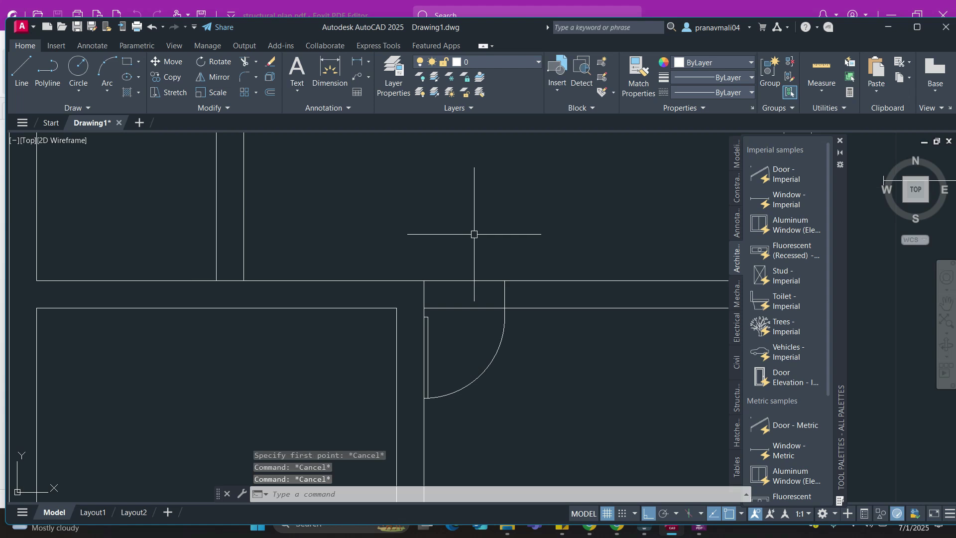
{"action": "key", "text": "space"}
{"action": "left_click", "coordinate": [474, 234]}
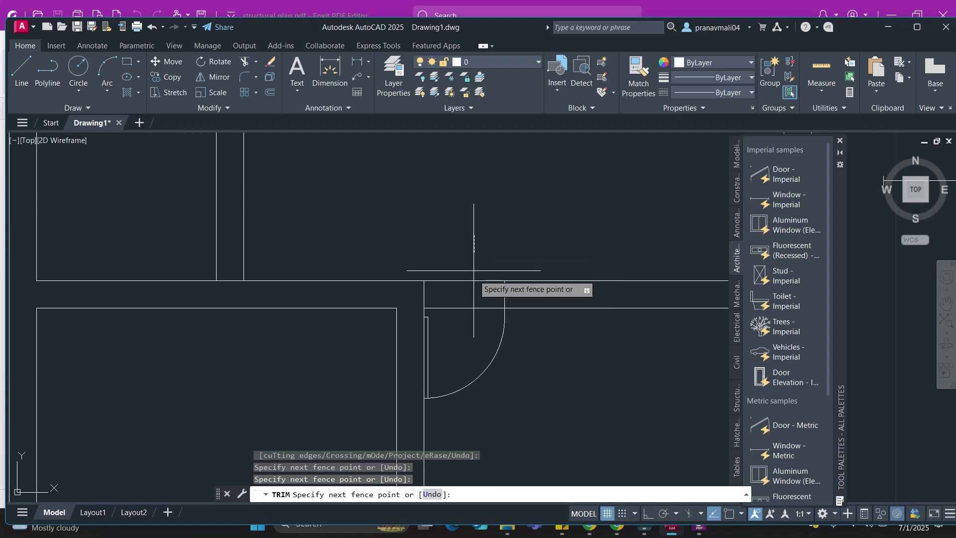
{"action": "left_click", "coordinate": [463, 333]}
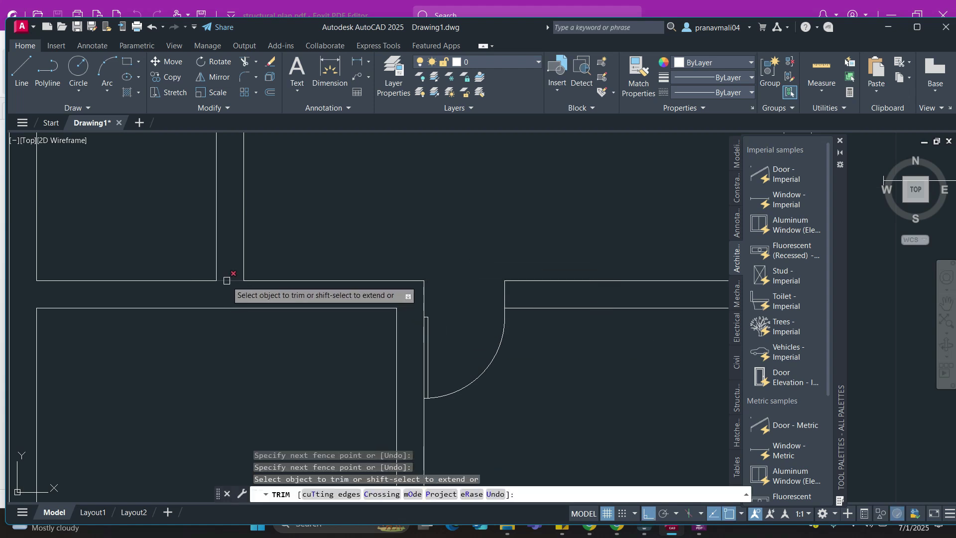
Trim the surplus pieces of the right plan's inner left wall line at the top wall and at the upper partition
{"action": "scroll", "coordinate": [341, 241], "scroll_direction": "down", "scroll_amount": 5}
{"action": "middle_click_drag", "start_coordinate": [401, 227], "coordinate": [391, 252]}
{"action": "scroll", "coordinate": [429, 178], "scroll_direction": "up", "scroll_amount": 4}
{"action": "middle_click_drag", "start_coordinate": [430, 180], "coordinate": [455, 303]}
{"action": "middle_click_drag", "start_coordinate": [443, 240], "coordinate": [319, 232]}
{"action": "scroll", "coordinate": [572, 179], "scroll_direction": "up", "scroll_amount": 4}
{"action": "left_click", "coordinate": [537, 169]}
{"action": "left_click", "coordinate": [536, 418]}
{"action": "scroll", "coordinate": [535, 419], "scroll_direction": "down", "scroll_amount": 5}
{"action": "key", "text": "Escape"}
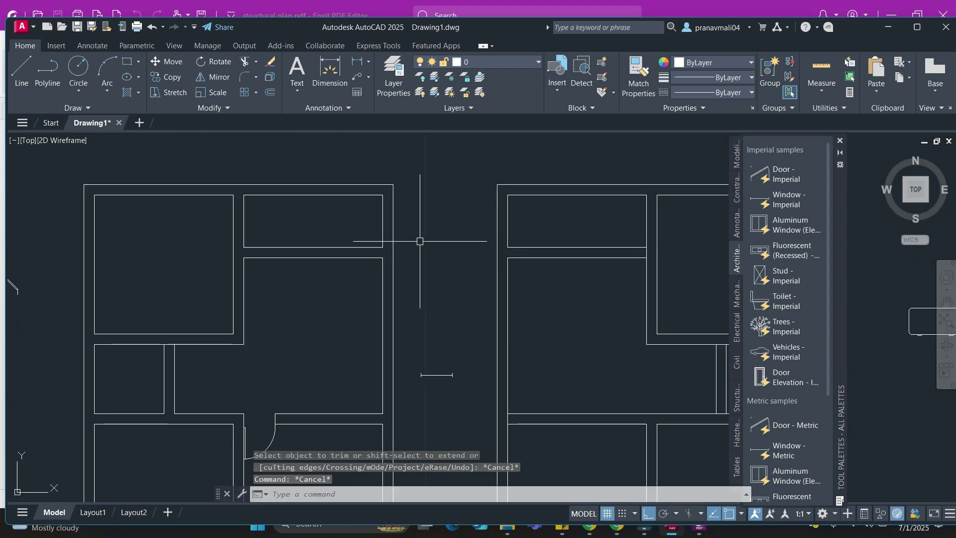
{"action": "type", "text": "l"}
{"action": "key", "text": "Return"}
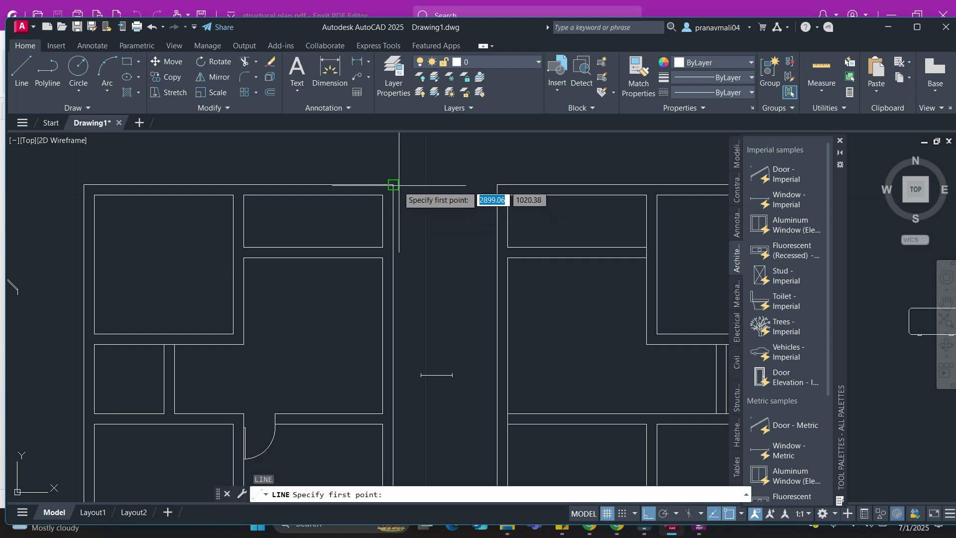
{"action": "left_click", "coordinate": [392, 184]}
{"action": "middle_click_drag", "start_coordinate": [547, 204], "coordinate": [402, 239]}
{"action": "key", "text": "Escape"}
{"action": "key", "text": "Escape"}
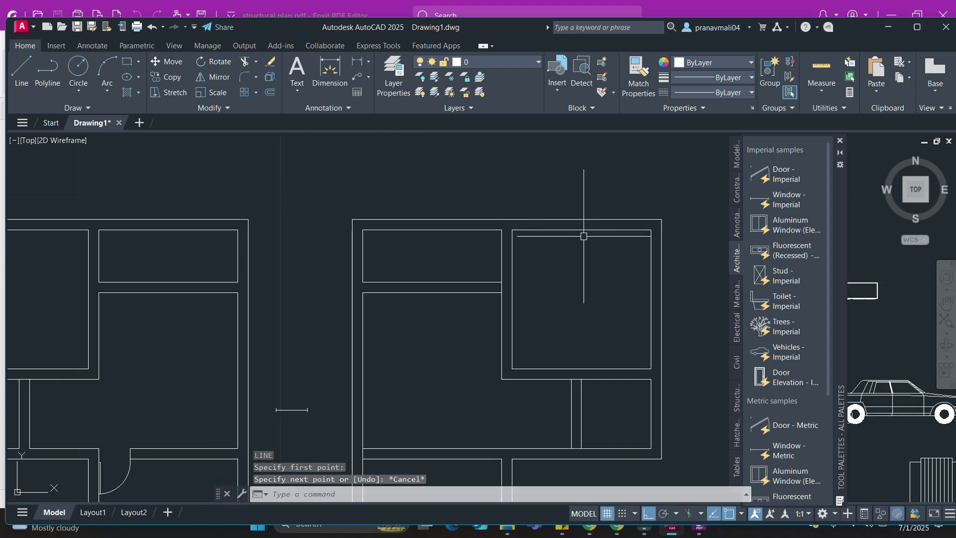
Trim the surplus wall pieces where the two inner walls flanking the central stair bay meet the lower outer wall
{"action": "scroll", "coordinate": [495, 274], "scroll_direction": "down", "scroll_amount": 6}
{"action": "scroll", "coordinate": [490, 254], "scroll_direction": "up", "scroll_amount": 5}
{"action": "scroll", "coordinate": [489, 254], "scroll_direction": "down", "scroll_amount": 2}
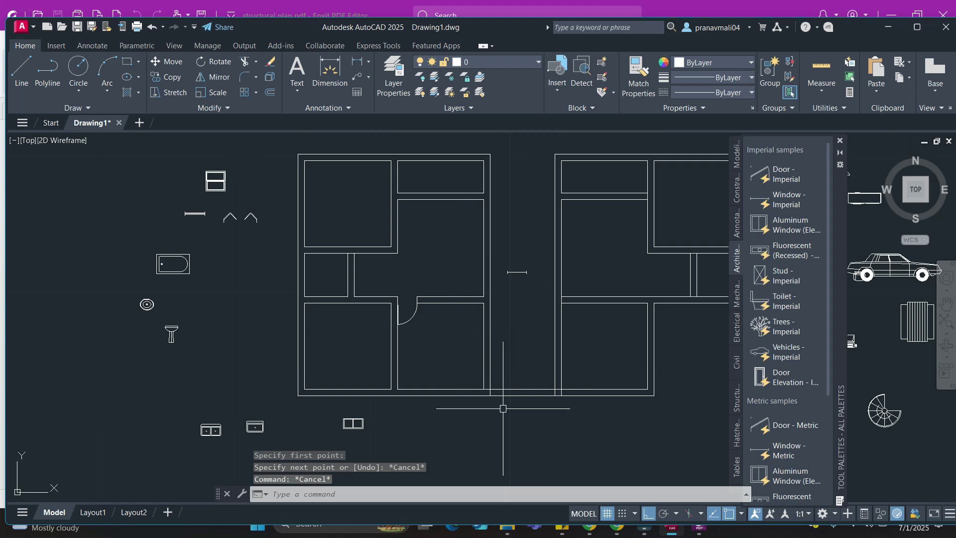
{"action": "scroll", "coordinate": [508, 404], "scroll_direction": "up", "scroll_amount": 3}
{"action": "key", "text": "Return"}
{"action": "scroll", "coordinate": [508, 405], "scroll_direction": "up", "scroll_amount": 3}
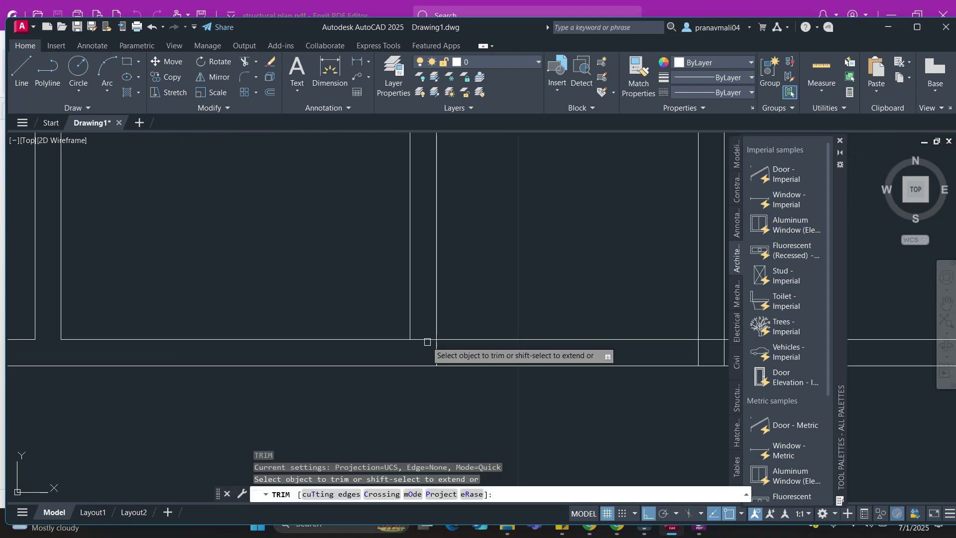
{"action": "left_click", "coordinate": [431, 354]}
{"action": "middle_click_drag", "start_coordinate": [569, 360], "coordinate": [435, 356]}
{"action": "left_click", "coordinate": [620, 350]}
{"action": "left_click", "coordinate": [577, 336]}
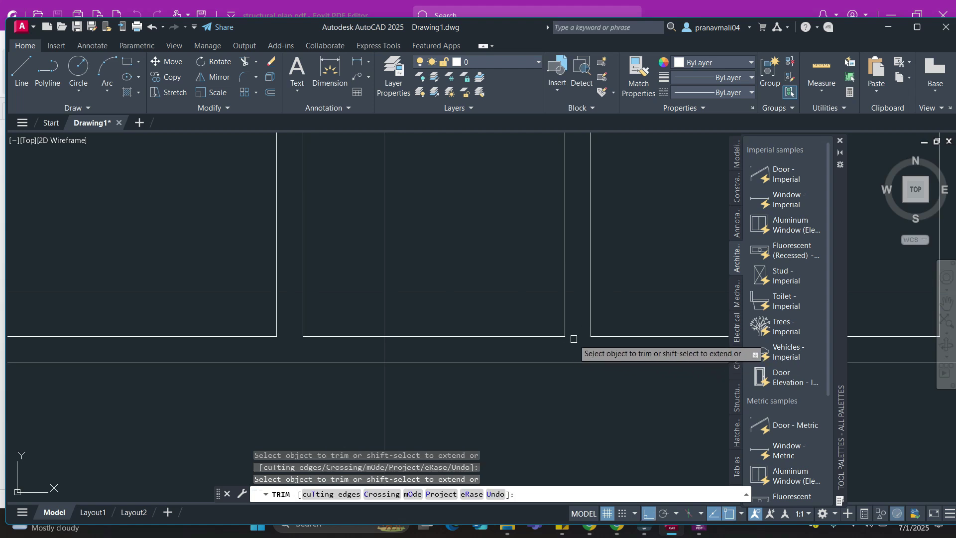
{"action": "scroll", "coordinate": [562, 298], "scroll_direction": "down", "scroll_amount": 3}
{"action": "key", "text": "Escape"}
Copy the door by its hinge-side frame end onto the upper wall line of the left plan's lower-left room
{"action": "middle_click_drag", "start_coordinate": [522, 277], "coordinate": [495, 338]}
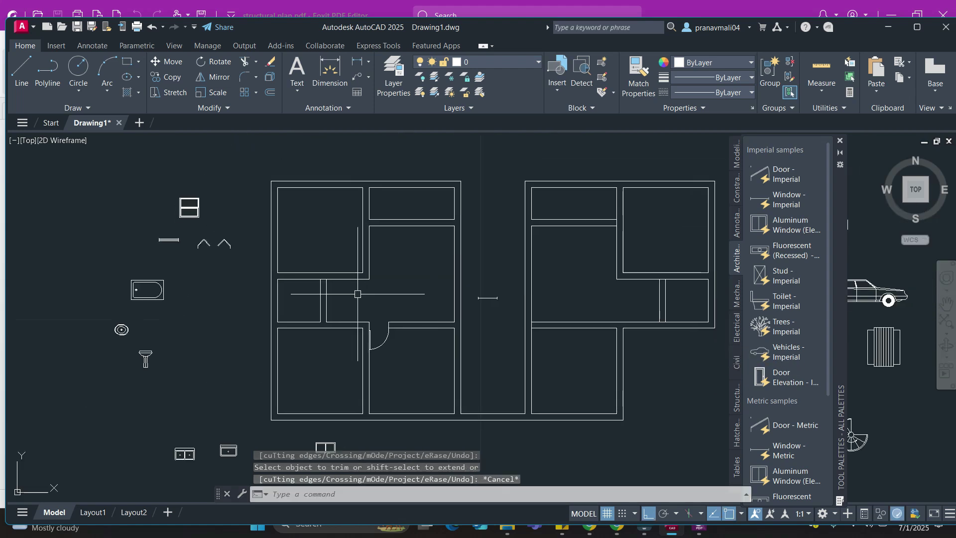
{"action": "scroll", "coordinate": [385, 335], "scroll_direction": "up", "scroll_amount": 4}
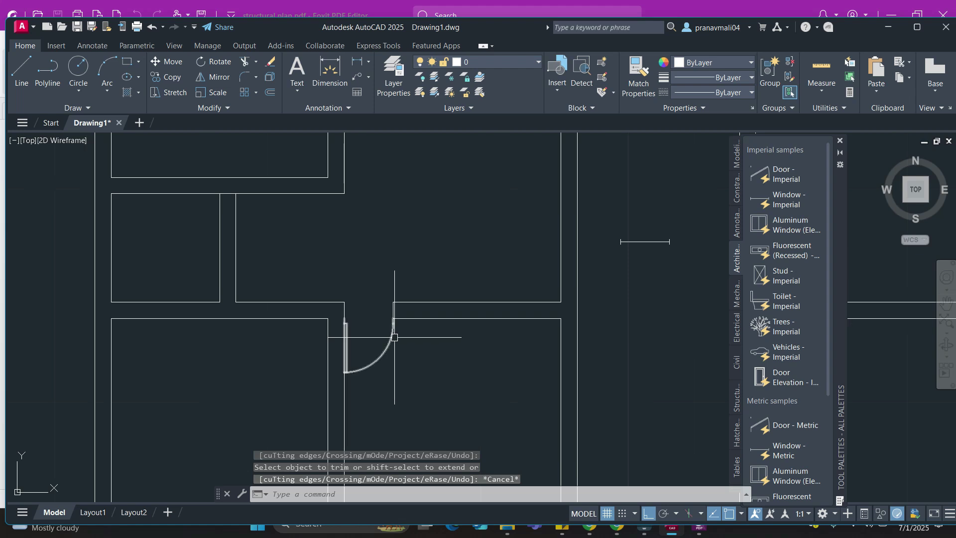
{"action": "left_click", "coordinate": [391, 335]}
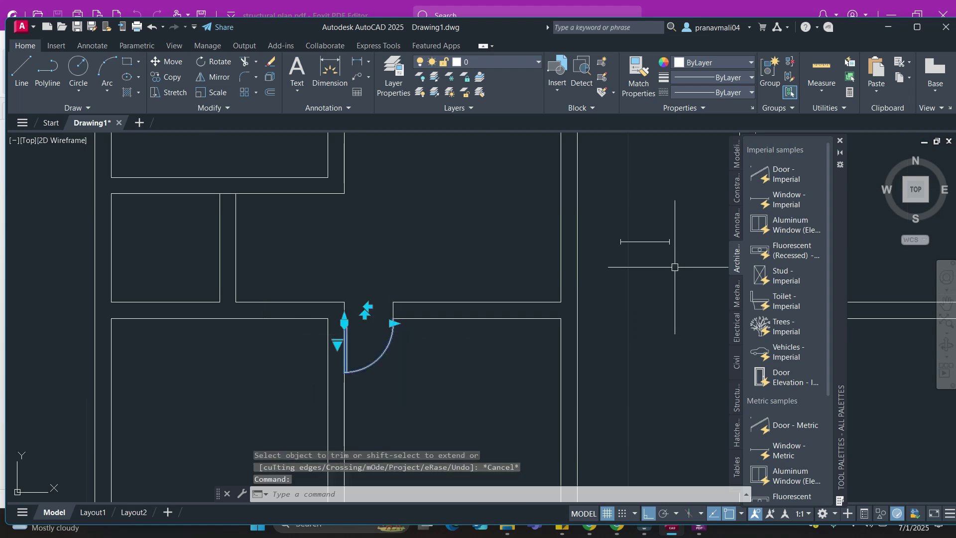
{"action": "type", "text": "CO"}
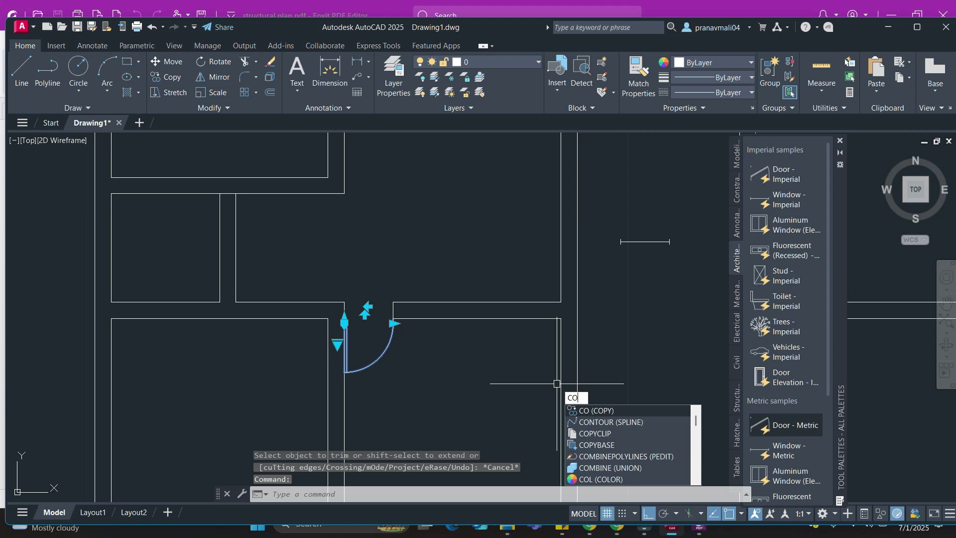
{"action": "key", "text": "Return"}
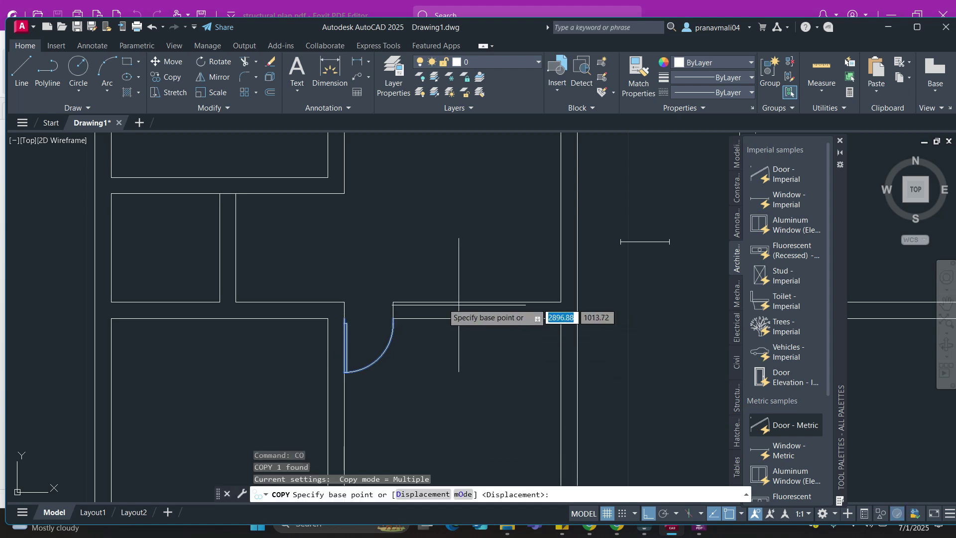
{"action": "left_click", "coordinate": [345, 319]}
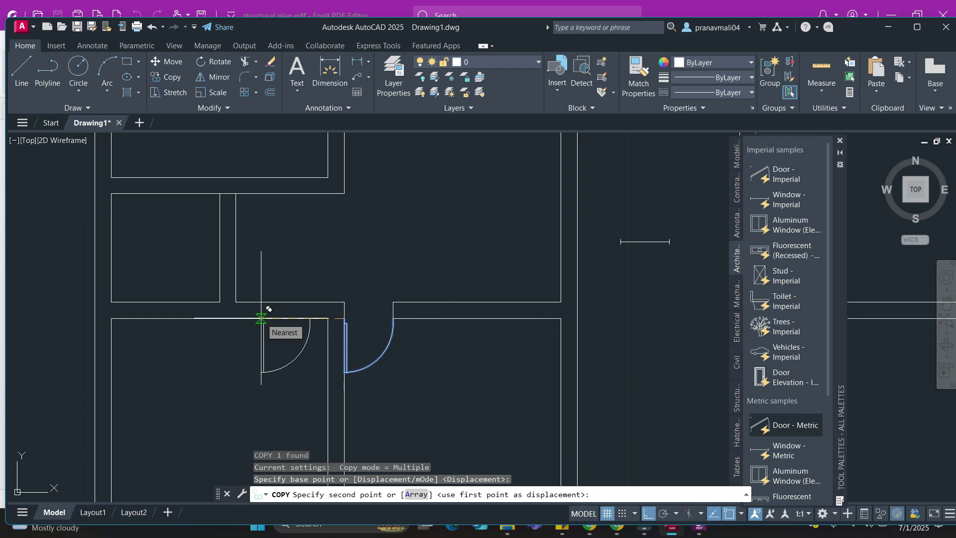
{"action": "left_click", "coordinate": [262, 319]}
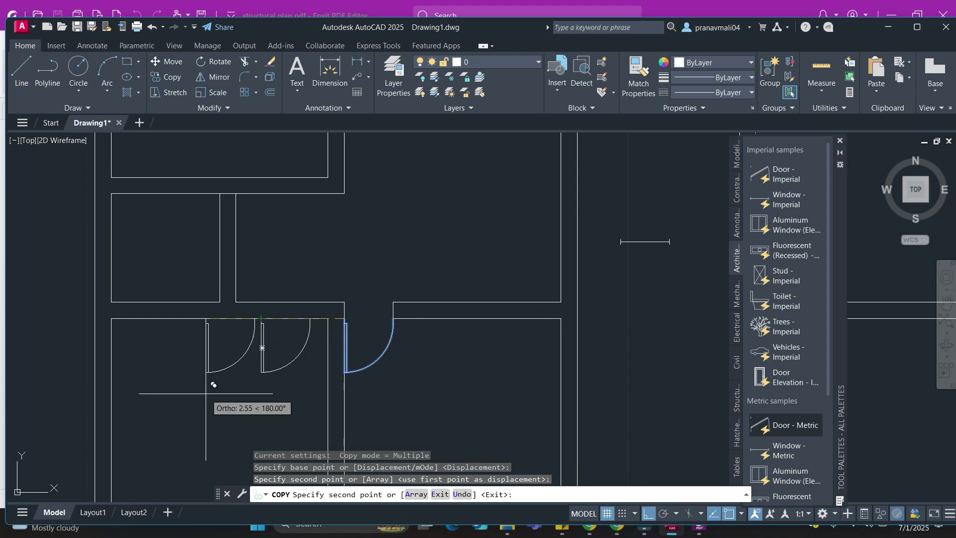
{"action": "key", "text": "Escape"}
{"action": "key", "text": "Escape"}
{"action": "key", "text": "Escape"}
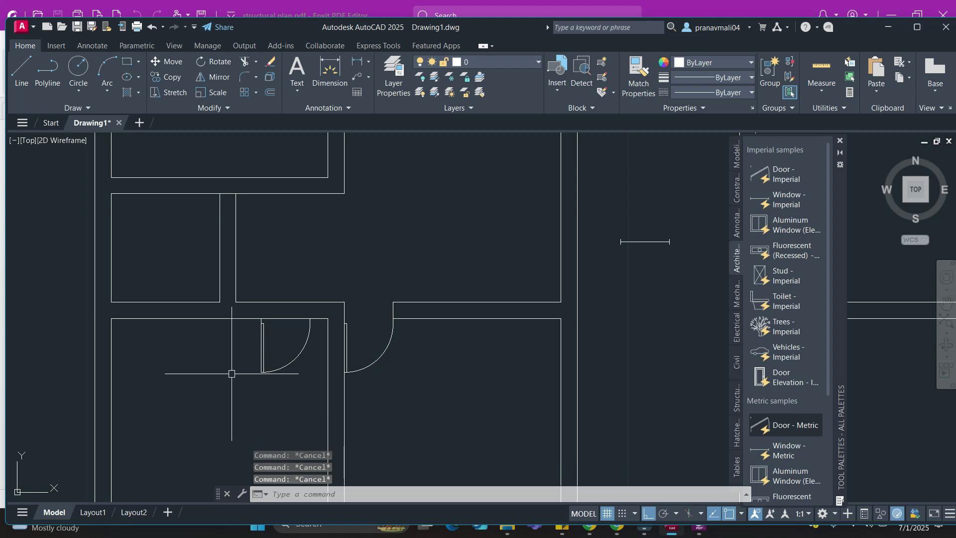
Check the bedroom doors in structural plan.pdf in Foxit PDF Editor, and flip the copied door horizontally back in AutoCAD
{"action": "middle_click_drag", "start_coordinate": [349, 351], "coordinate": [406, 322]}
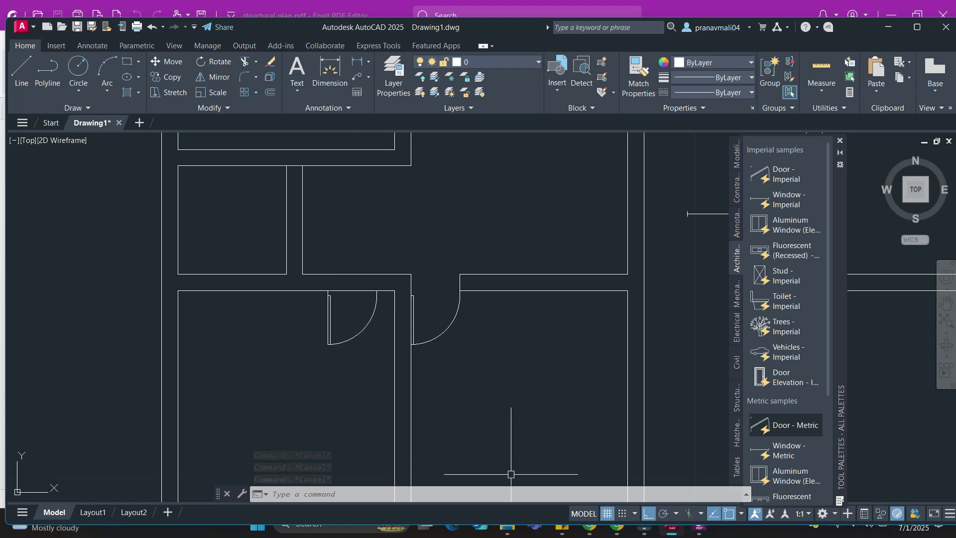
{"action": "key", "text": "alt+Tab"}
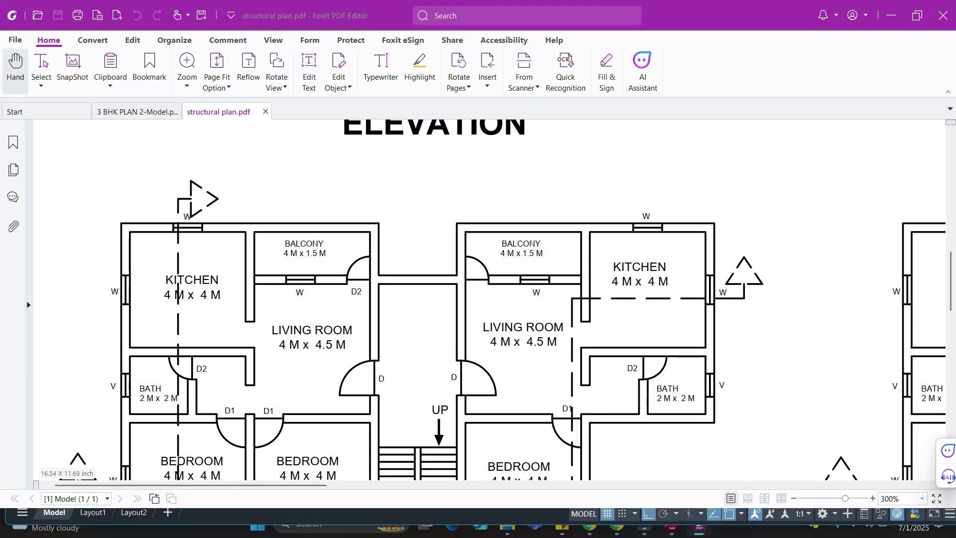
{"action": "left_click_drag", "start_coordinate": [478, 299], "coordinate": [484, 323]}
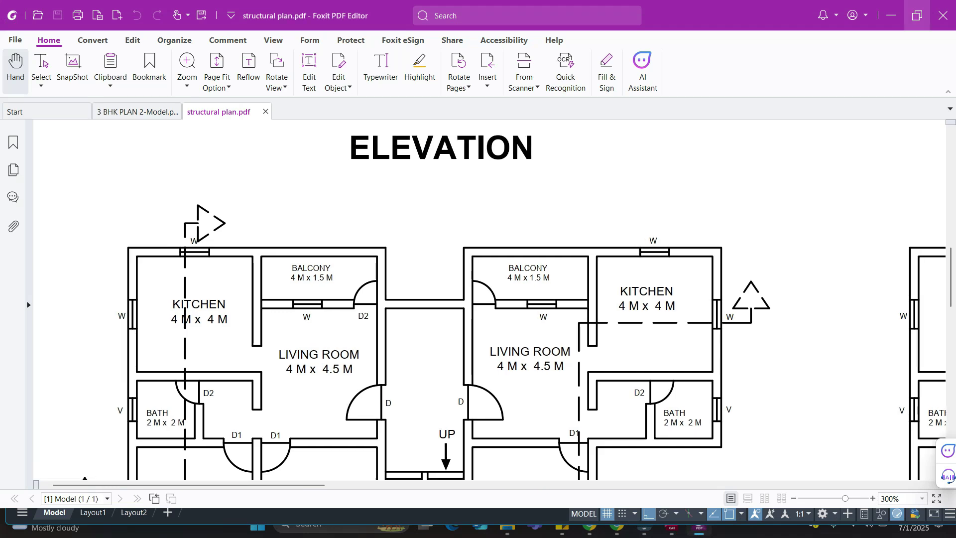
{"action": "key", "text": "alt+Tab"}
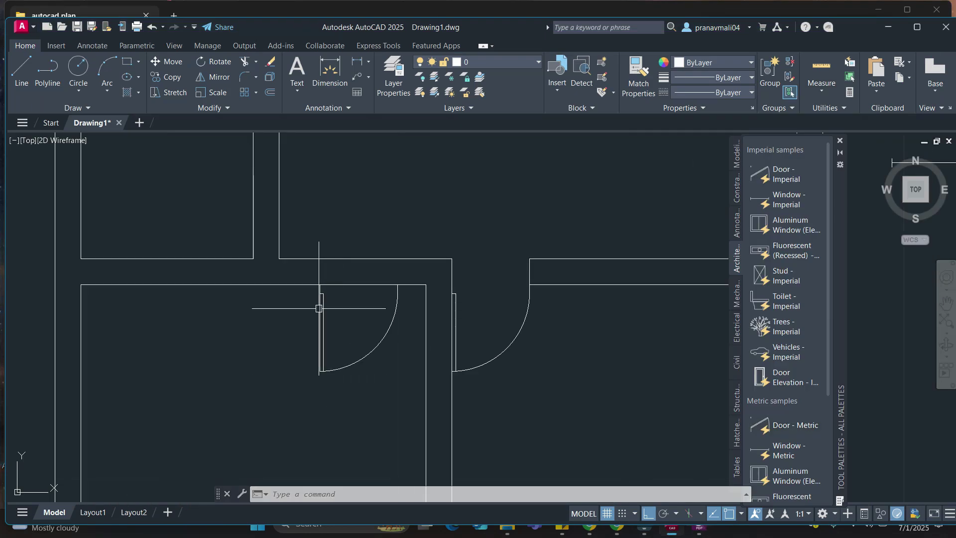
{"action": "left_click", "coordinate": [319, 309]}
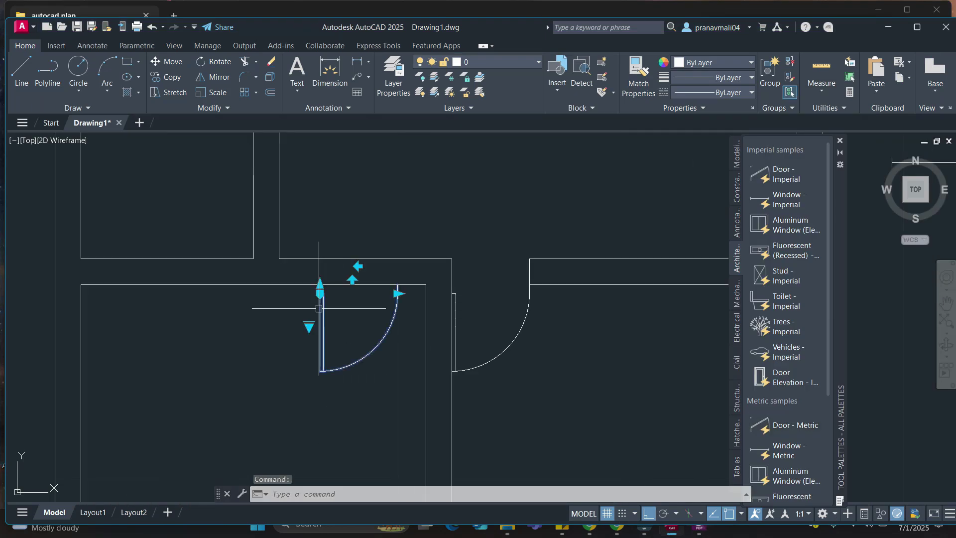
{"action": "left_click", "coordinate": [359, 266]}
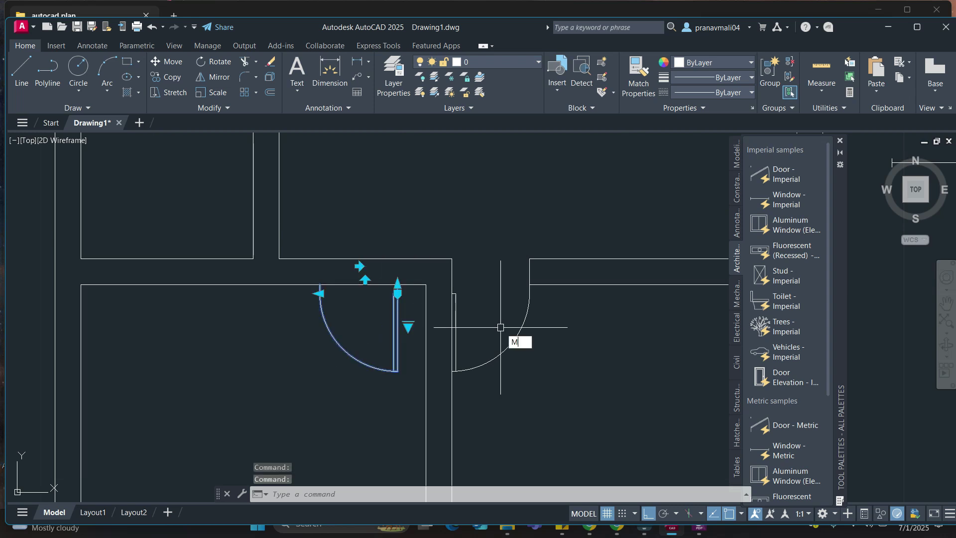
Move the flipped door by its hinge-side frame end to the upper-right inner corner of the lower-left room
{"action": "key", "text": "Return"}
{"action": "scroll", "coordinate": [483, 296], "scroll_direction": "up", "scroll_amount": 4}
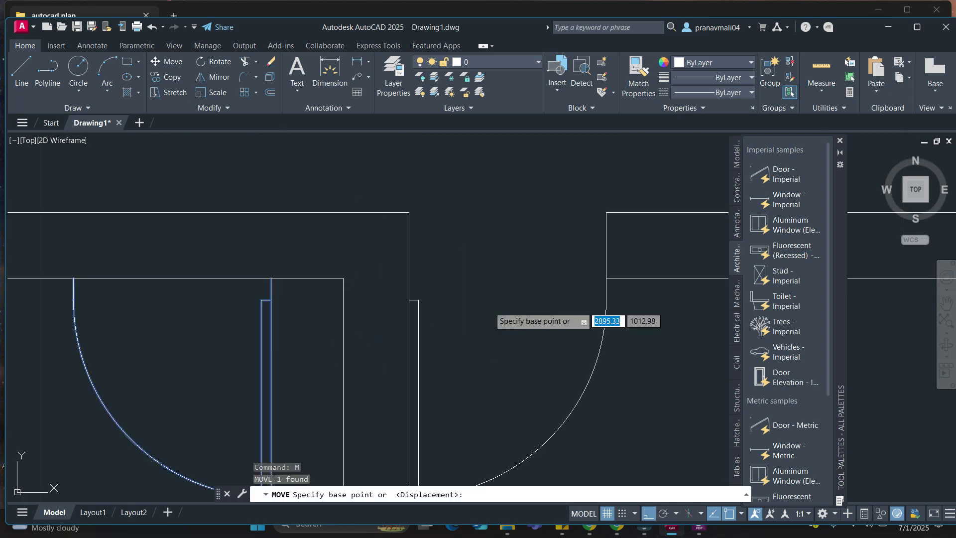
{"action": "left_click", "coordinate": [271, 279]}
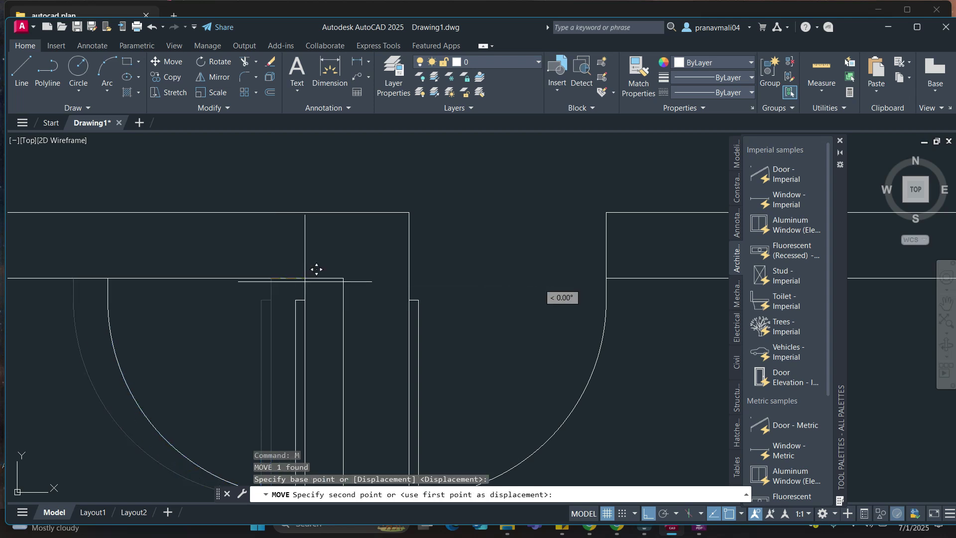
{"action": "left_click", "coordinate": [355, 265]}
{"action": "scroll", "coordinate": [282, 330], "scroll_direction": "down", "scroll_amount": 2}
{"action": "mouse_move", "coordinate": [355, 266]}
{"action": "middle_mouse_down"}
{"action": "mouse_move", "coordinate": [283, 329]}
{"action": "mouse_move", "coordinate": [315, 328]}
{"action": "middle_mouse_up"}
Draw two vertical jamb lines across the wall thickness, at the flipped door's hinge side and at its swing side
{"action": "key", "text": "Return"}
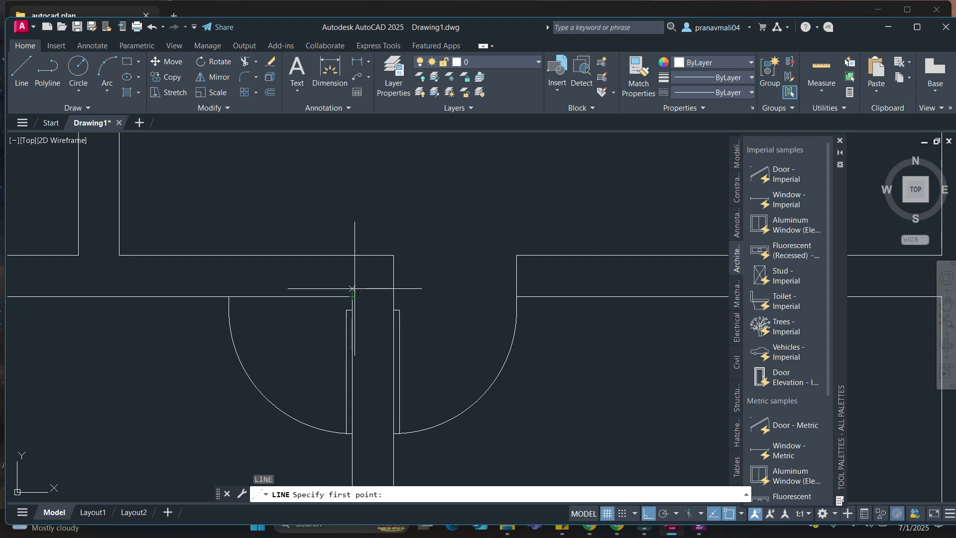
{"action": "left_click", "coordinate": [353, 297]}
{"action": "left_click", "coordinate": [353, 255]}
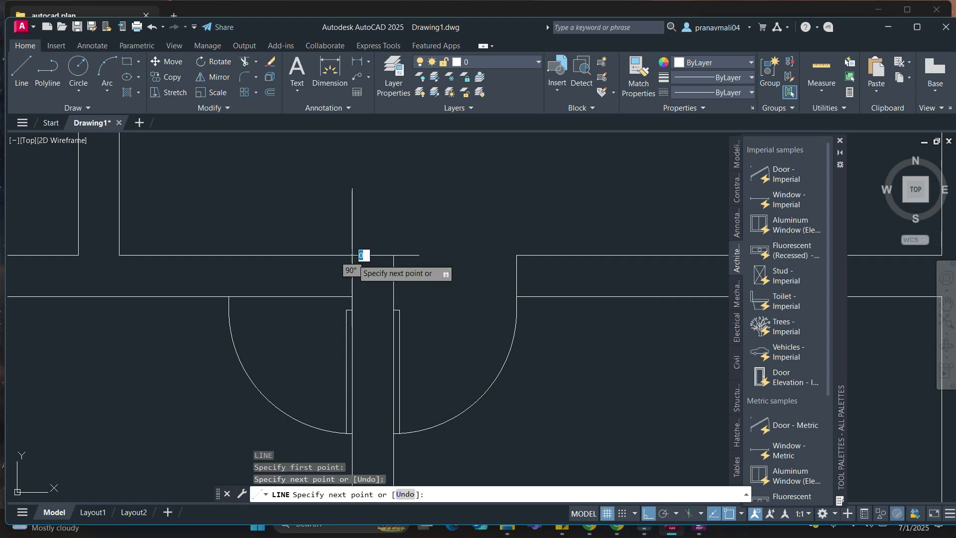
{"action": "key", "text": "Return"}
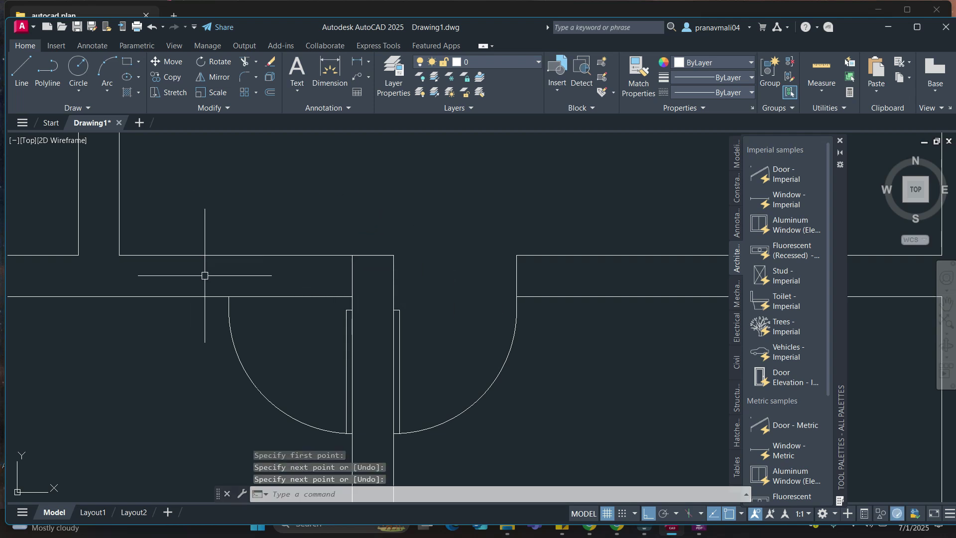
{"action": "type", "text": "l"}
{"action": "key", "text": "Return"}
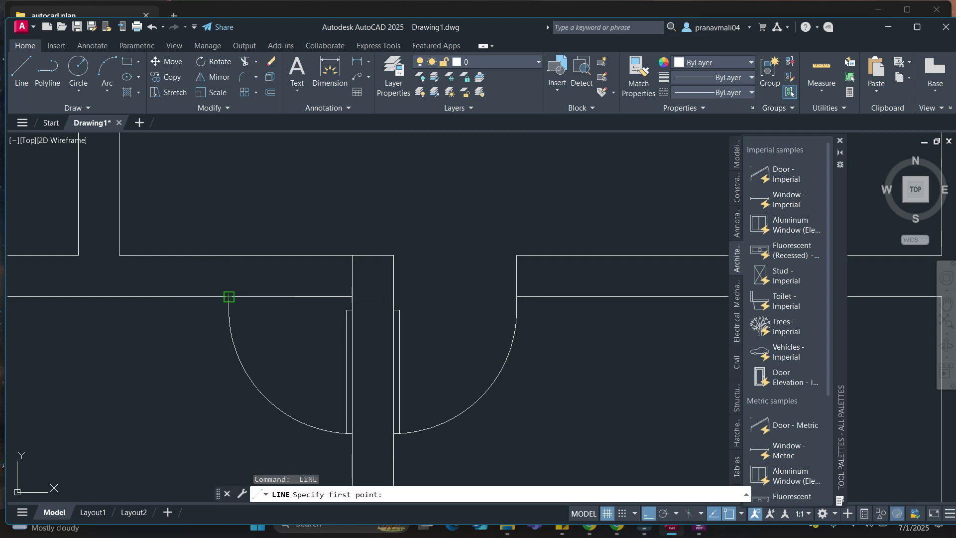
{"action": "left_click", "coordinate": [229, 297]}
{"action": "left_click", "coordinate": [229, 255]}
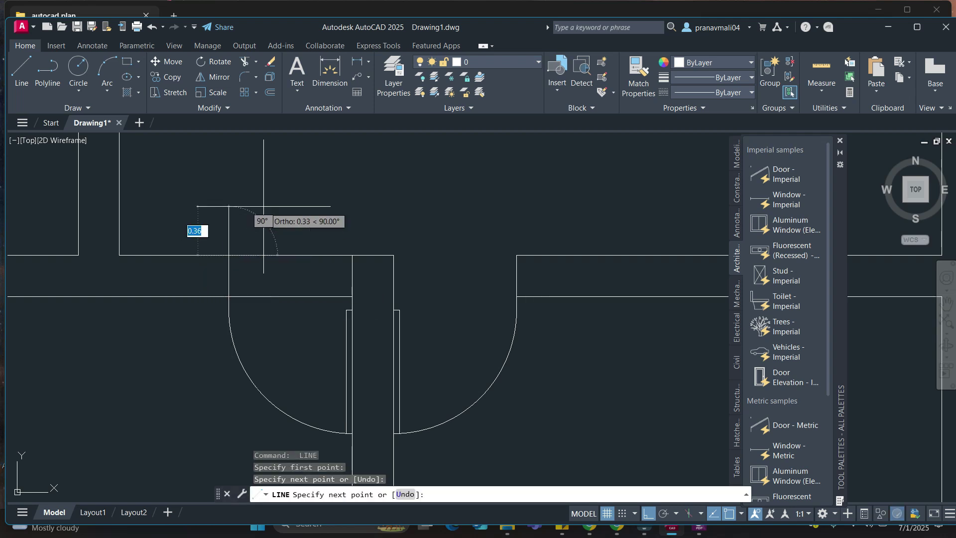
{"action": "key", "text": "Return"}
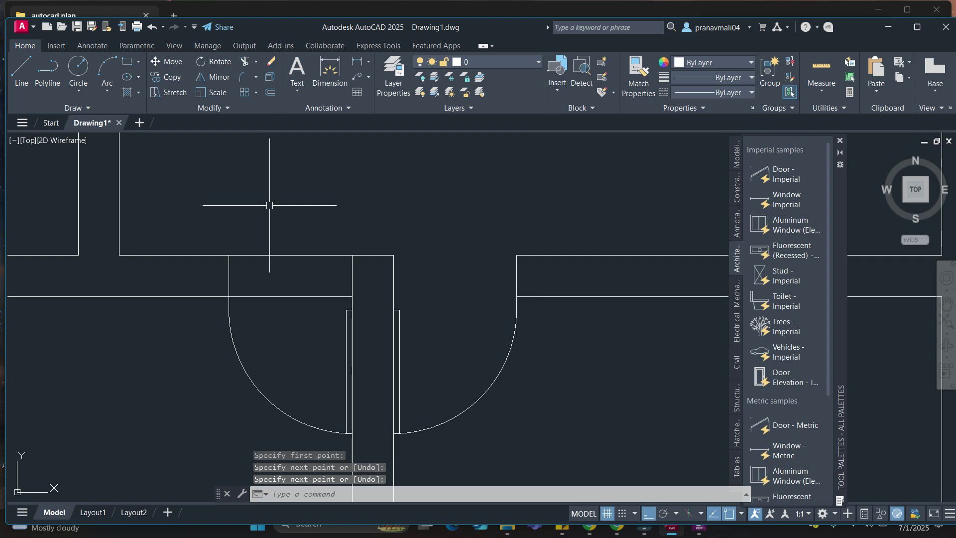
Trim both wall lines between the new jamb lines to open the wall at the lower-left room's door
{"action": "type", "text": "TR"}
{"action": "key", "text": "Return"}
{"action": "left_click", "coordinate": [278, 205]}
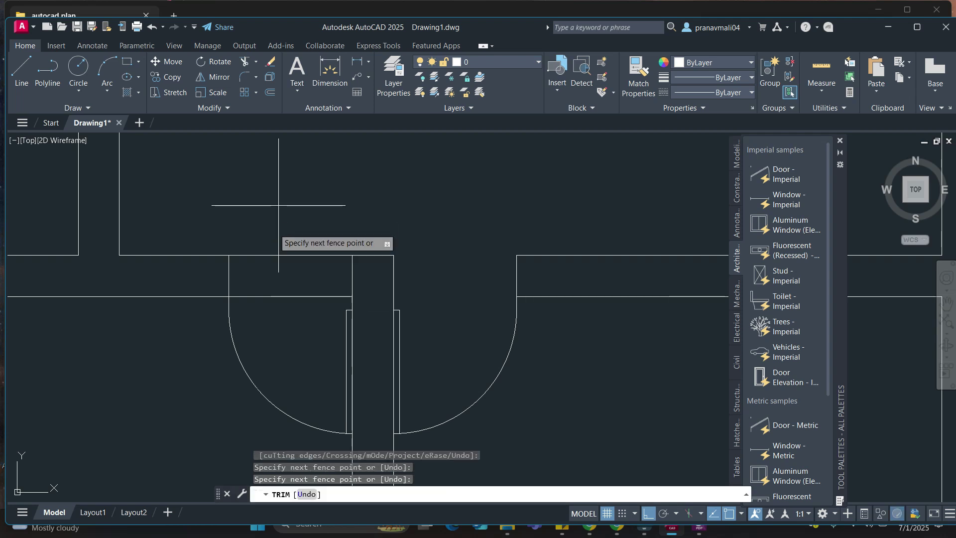
{"action": "left_click", "coordinate": [272, 327]}
{"action": "key", "text": "Escape"}
{"action": "key", "text": "Escape"}
Examine the whole drawing and compare it with the door positions in structural plan.pdf in Foxit PDF Editor
{"action": "scroll", "coordinate": [292, 307], "scroll_direction": "down", "scroll_amount": 3}
{"action": "middle_click_drag", "start_coordinate": [325, 278], "coordinate": [315, 316]}
{"action": "scroll", "coordinate": [369, 289], "scroll_direction": "down", "scroll_amount": 6}
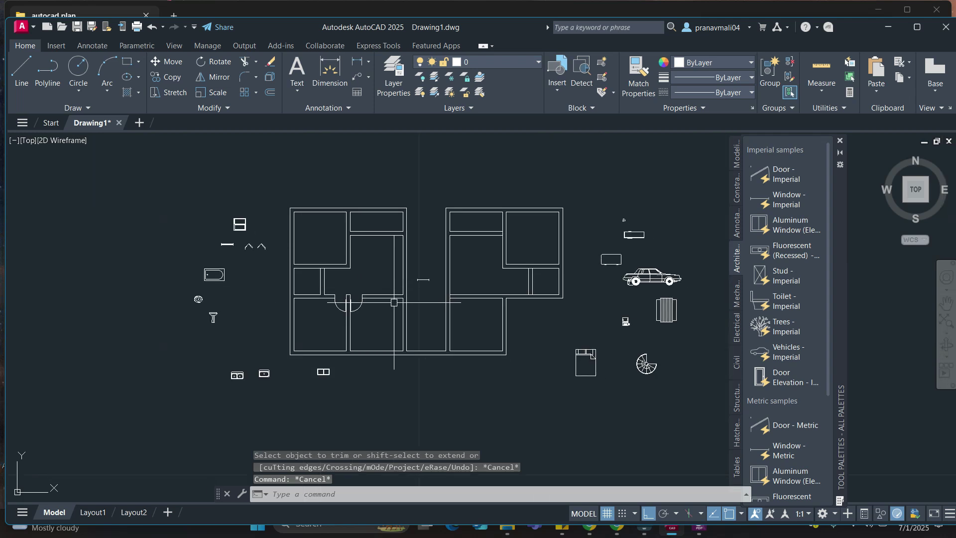
{"action": "scroll", "coordinate": [385, 286], "scroll_direction": "up", "scroll_amount": 6}
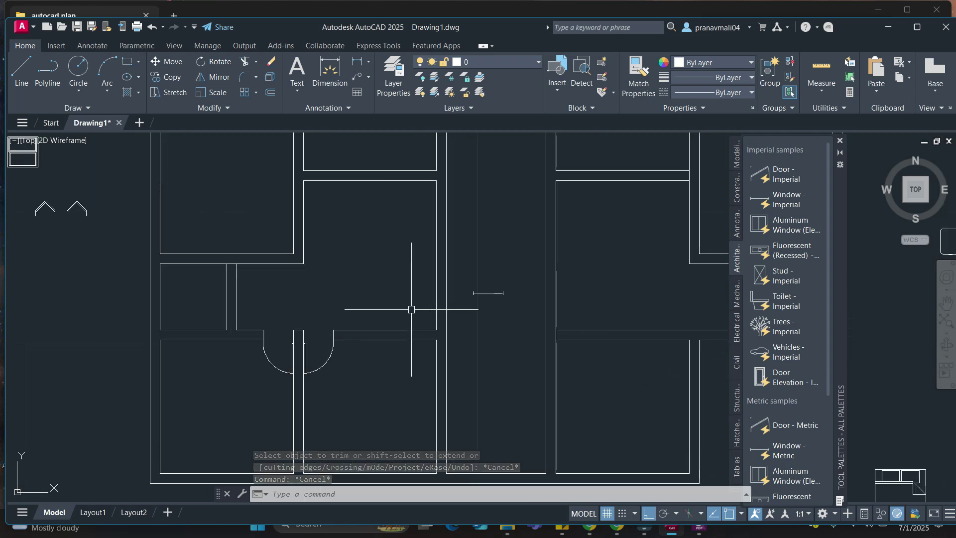
{"action": "left_click", "coordinate": [700, 528]}
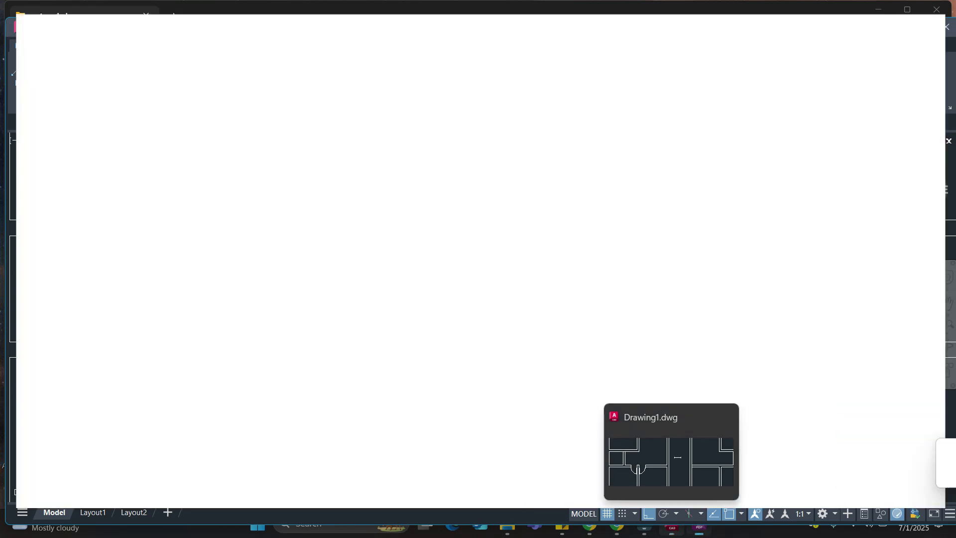
{"action": "scroll", "coordinate": [505, 313], "scroll_direction": "down", "scroll_amount": 1}
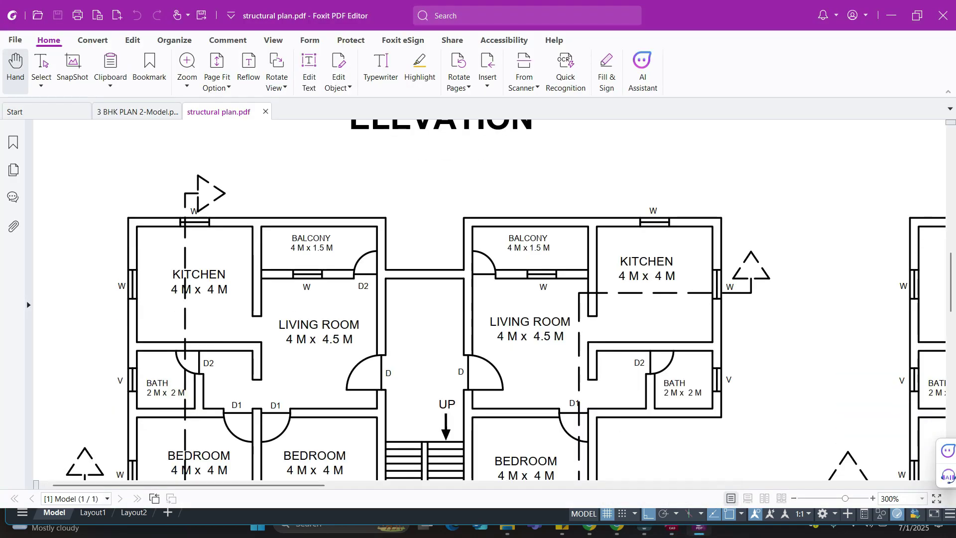
{"action": "scroll", "coordinate": [506, 300], "scroll_direction": "down", "scroll_amount": 1}
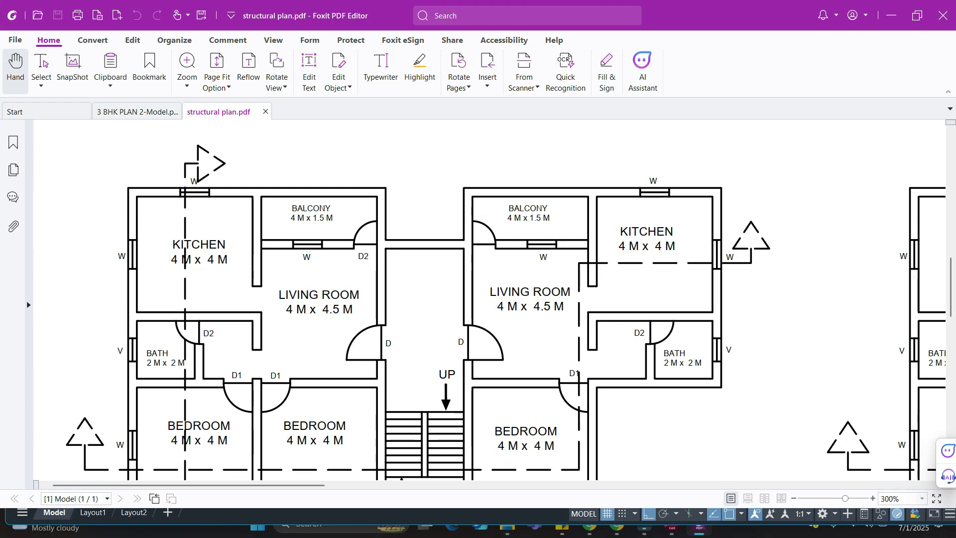
Switch to the AutoCAD drawing and copy the right-hand D1 bedroom door straight up to two spots along the living room's left wall
{"action": "key", "text": "alt+Tab"}
{"action": "scroll", "coordinate": [329, 278], "scroll_direction": "up", "scroll_amount": 2}
{"action": "mouse_move", "coordinate": [328, 277]}
{"action": "middle_mouse_down"}
{"action": "mouse_move", "coordinate": [356, 296]}
{"action": "mouse_move", "coordinate": [320, 300]}
{"action": "middle_mouse_up"}
{"action": "scroll", "coordinate": [356, 299], "scroll_direction": "down", "scroll_amount": 4}
{"action": "left_click", "coordinate": [299, 368]}
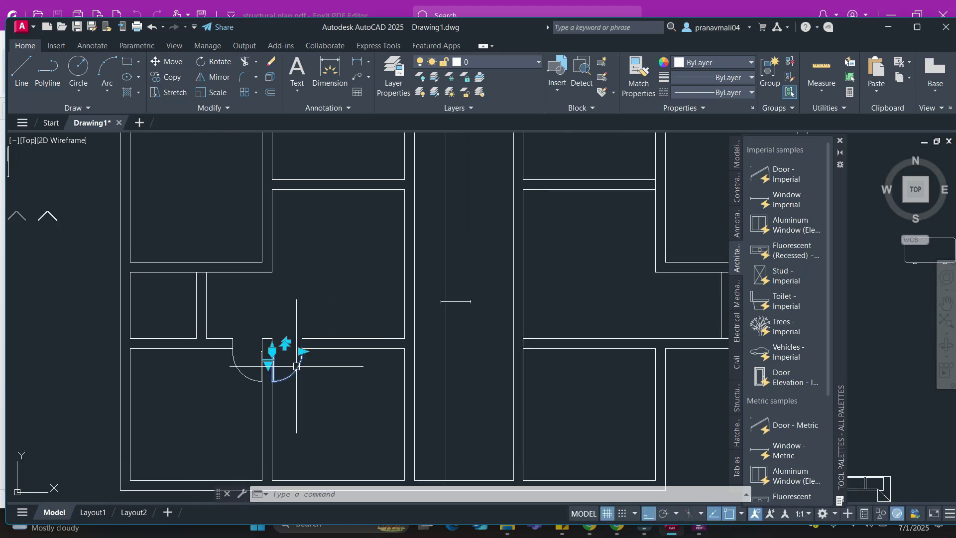
{"action": "type", "text": "CO"}
{"action": "key", "text": "Return"}
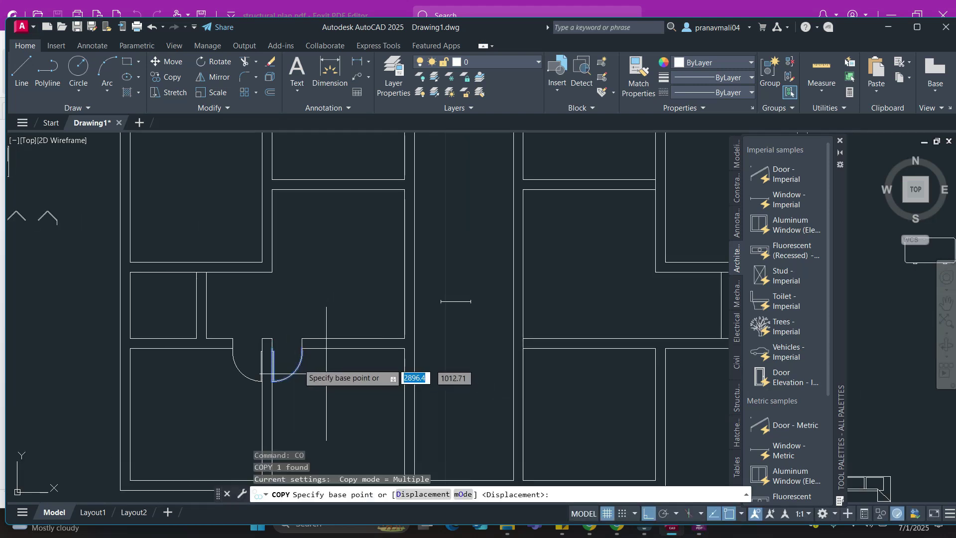
{"action": "left_click", "coordinate": [301, 355]}
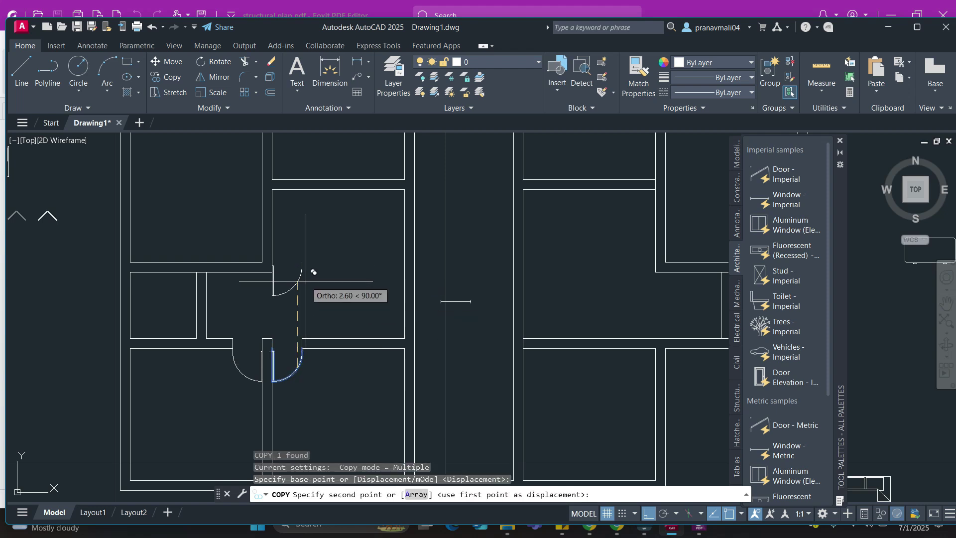
{"action": "left_click", "coordinate": [311, 279]}
{"action": "left_click", "coordinate": [337, 227]}
Place three more copies of the door above the floor plan and one beside the living room's right wall
{"action": "middle_click_drag", "start_coordinate": [368, 221], "coordinate": [386, 326]}
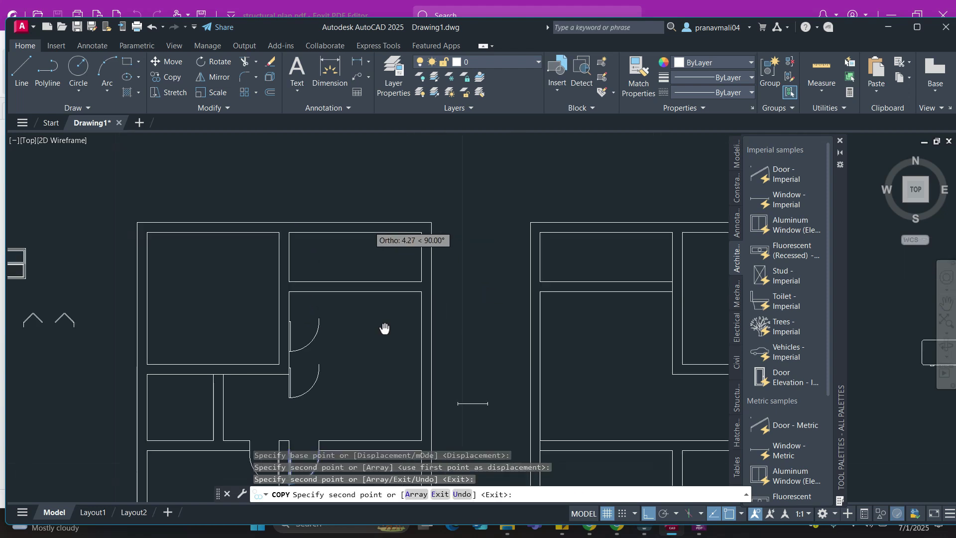
{"action": "left_click", "coordinate": [399, 193]}
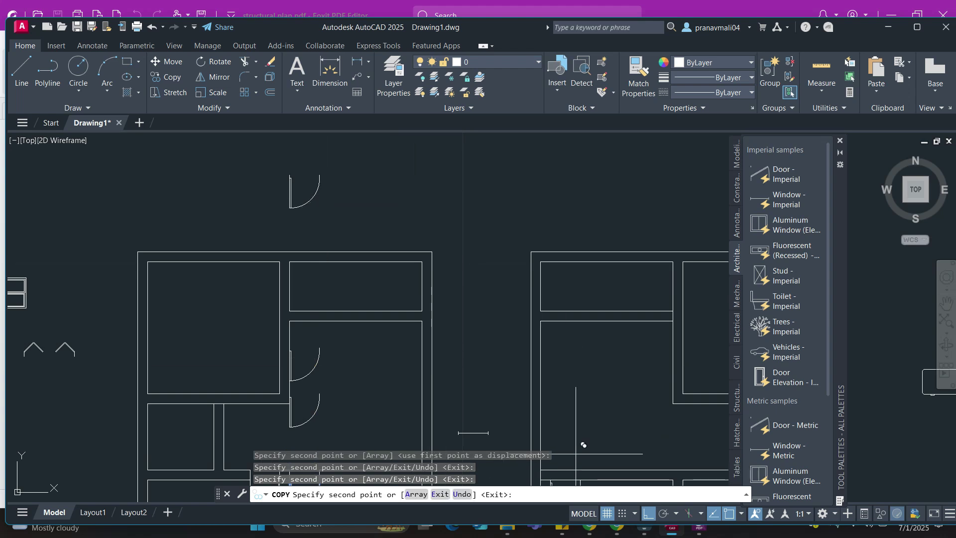
{"action": "left_click", "coordinate": [429, 171]}
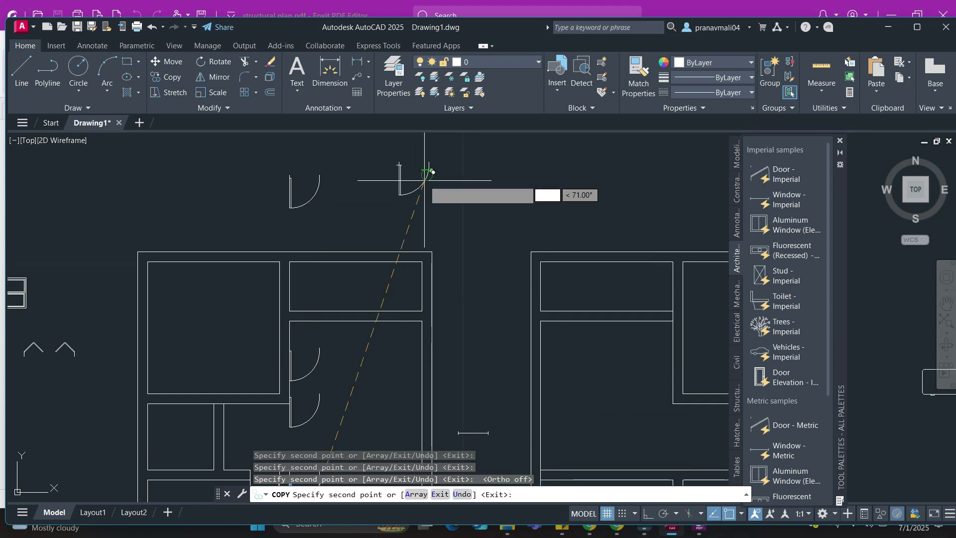
{"action": "left_click", "coordinate": [513, 240]}
{"action": "middle_click_drag", "start_coordinate": [482, 343], "coordinate": [480, 261]}
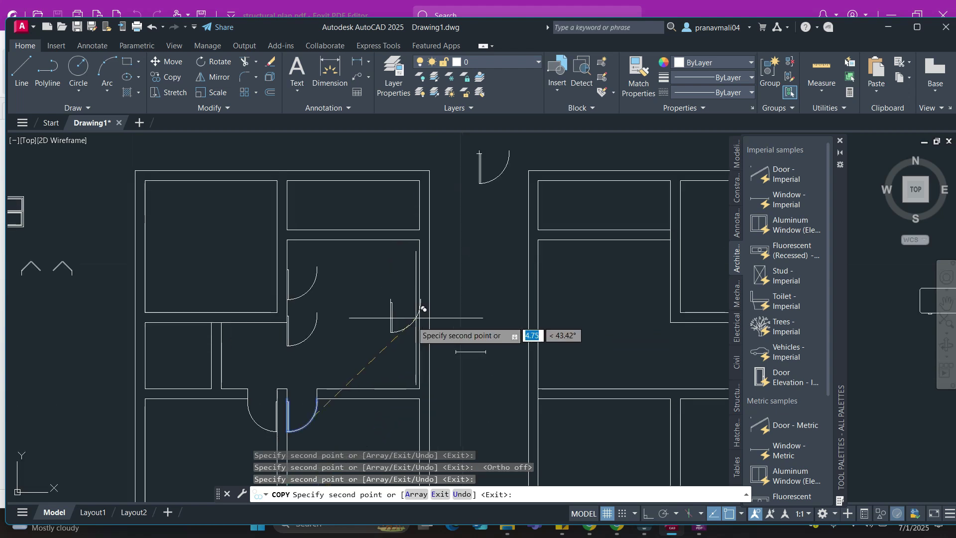
{"action": "left_click", "coordinate": [414, 333]}
{"action": "key", "text": "Escape"}
Rotate the door copy beside the living room's right wall by 90 degrees about its hinge-side frame end
{"action": "scroll", "coordinate": [503, 348], "scroll_direction": "up", "scroll_amount": 4}
{"action": "middle_click_drag", "start_coordinate": [502, 348], "coordinate": [506, 297]}
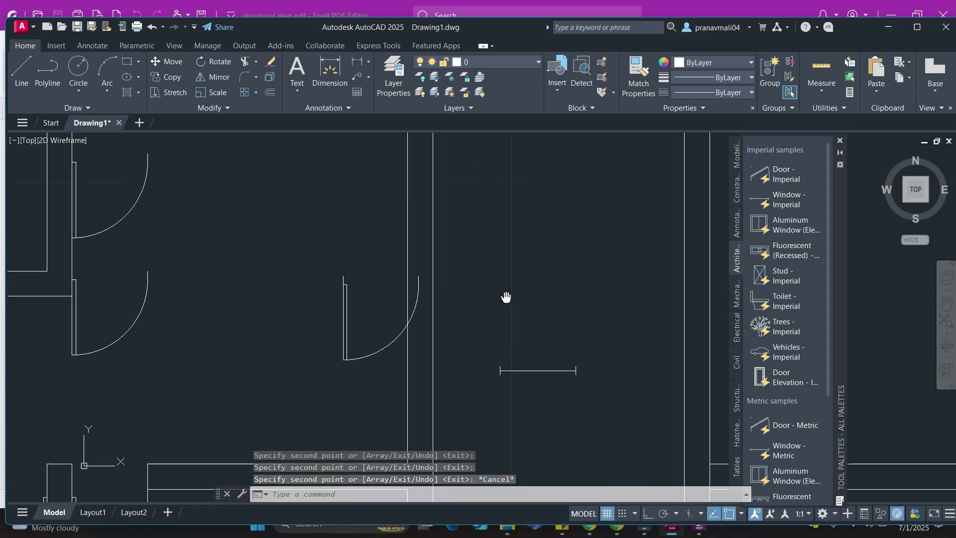
{"action": "left_click", "coordinate": [343, 301]}
{"action": "type", "text": "RO"}
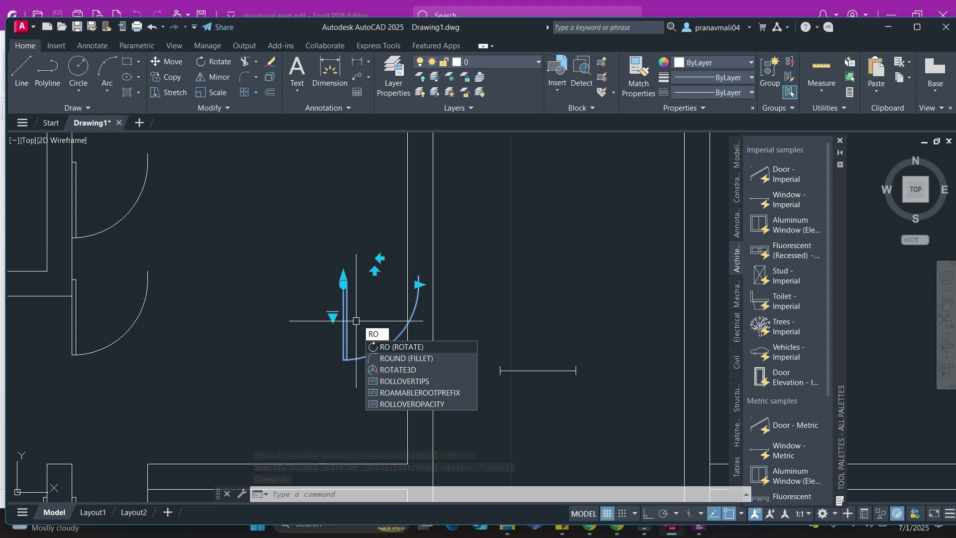
{"action": "key", "text": "Return"}
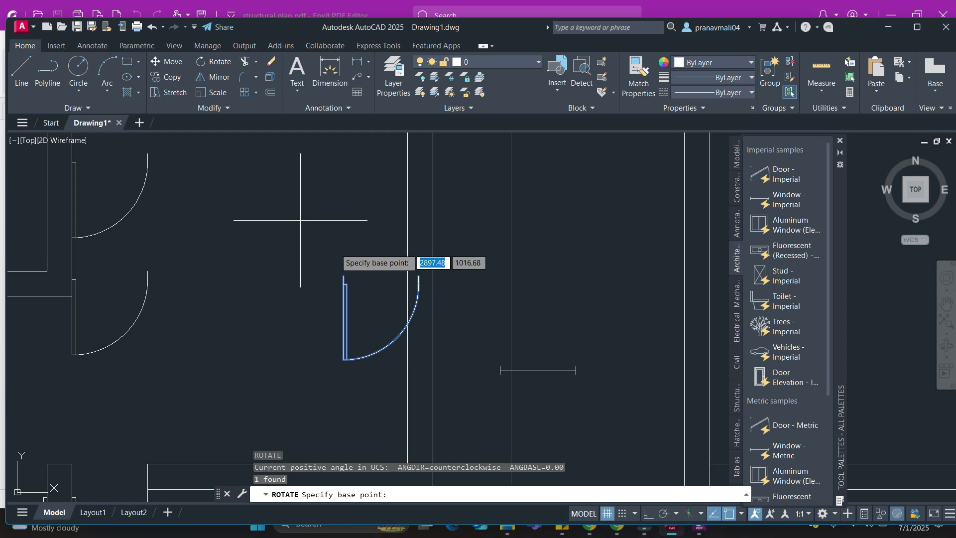
{"action": "left_click", "coordinate": [343, 278]}
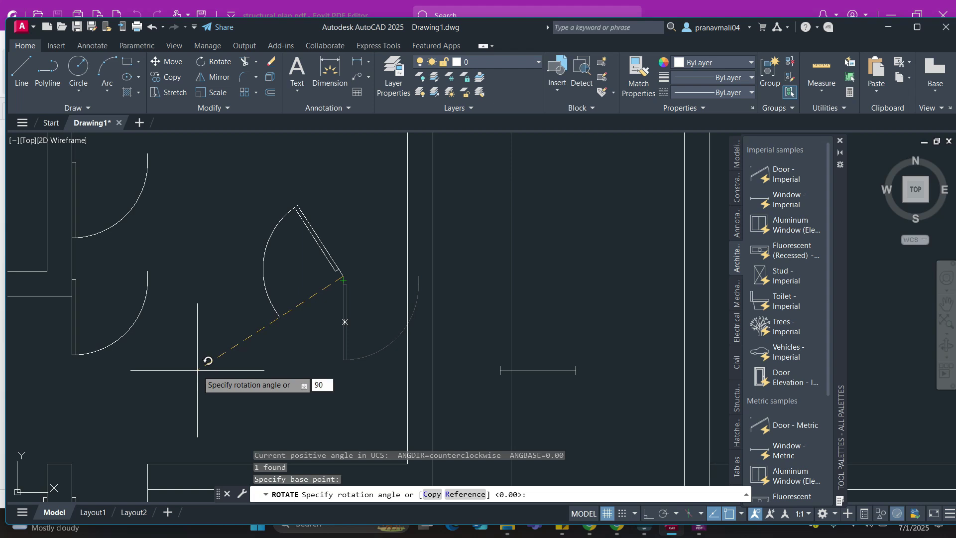
{"action": "key", "text": "Return"}
Flip the rotated door horizontally so its hinge side faces the living room's right wall
{"action": "middle_click_drag", "start_coordinate": [276, 339], "coordinate": [289, 366]}
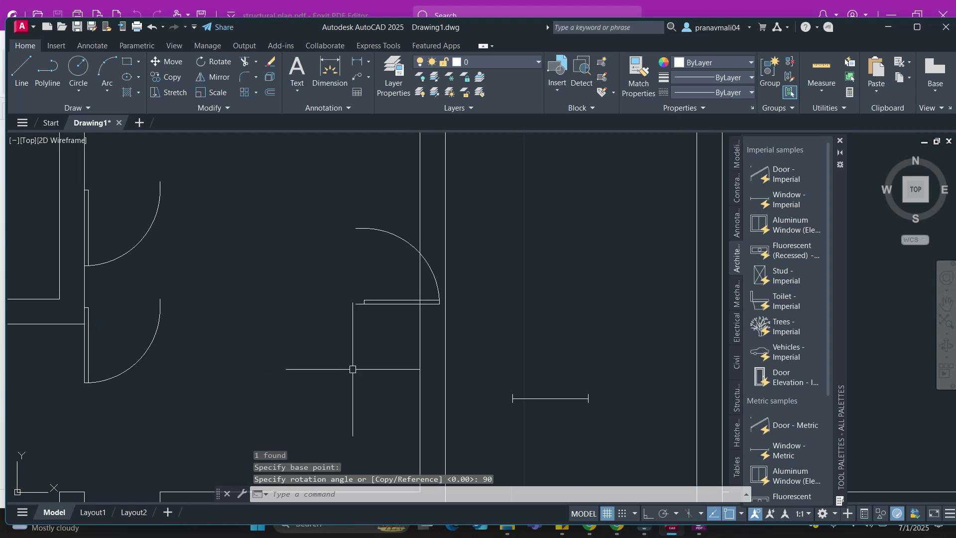
{"action": "left_click", "coordinate": [375, 303]}
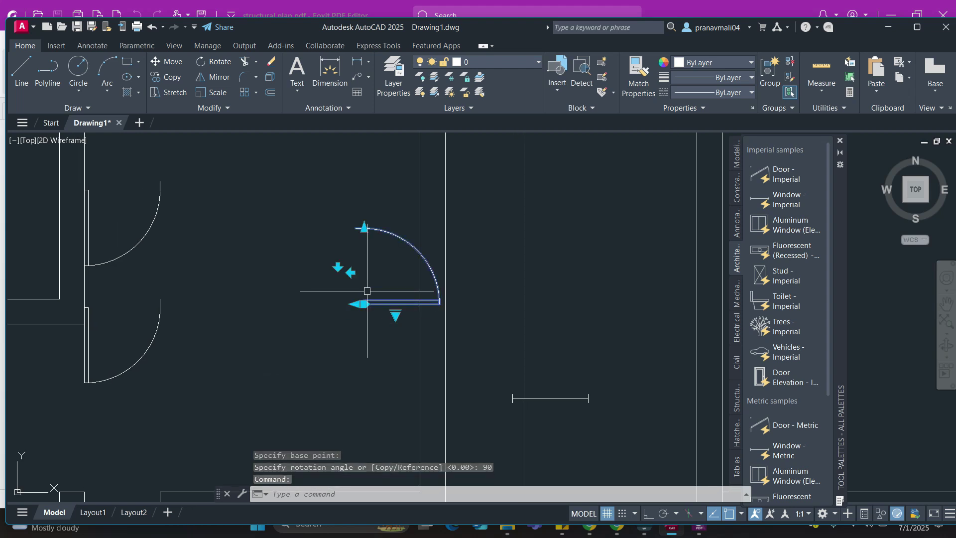
{"action": "scroll", "coordinate": [367, 291], "scroll_direction": "up", "scroll_amount": 4}
{"action": "left_click", "coordinate": [327, 248]}
{"action": "scroll", "coordinate": [386, 292], "scroll_direction": "down", "scroll_amount": 4}
{"action": "mouse_move", "coordinate": [386, 292]}
{"action": "middle_mouse_down"}
{"action": "mouse_move", "coordinate": [395, 324]}
{"action": "mouse_move", "coordinate": [419, 289]}
{"action": "middle_mouse_up"}
{"action": "left_click", "coordinate": [370, 264]}
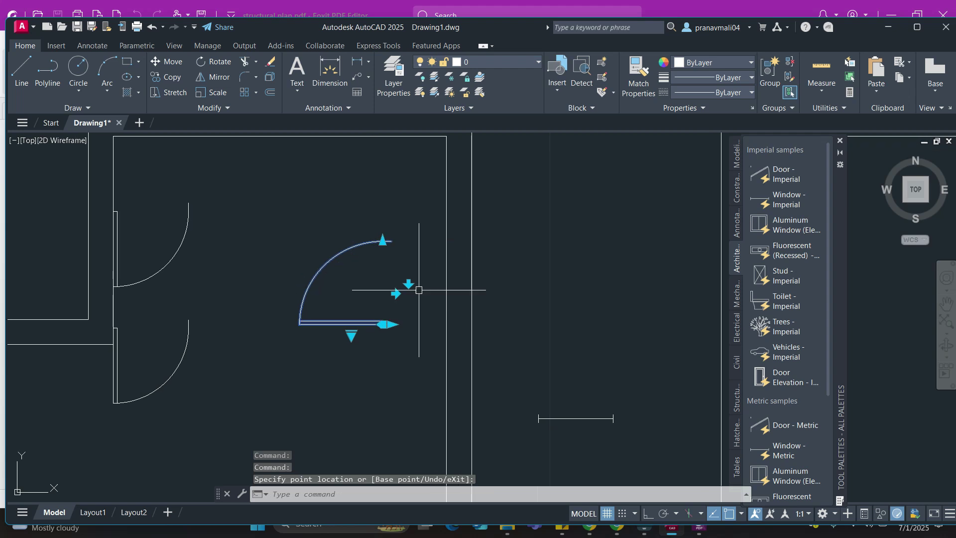
{"action": "key", "text": "Escape"}
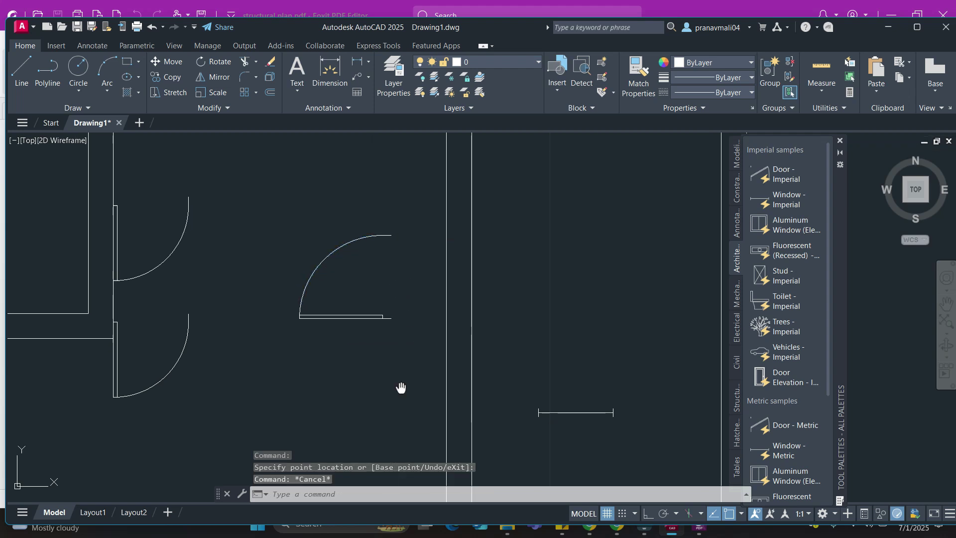
Draw a vertical line 1 unit up from the living room's lower-right inner corner, continued horizontally across the wall thickness as a jamb line
{"action": "middle_click_drag", "start_coordinate": [399, 386], "coordinate": [408, 331]}
{"action": "type", "text": "l"}
{"action": "key", "text": "Return"}
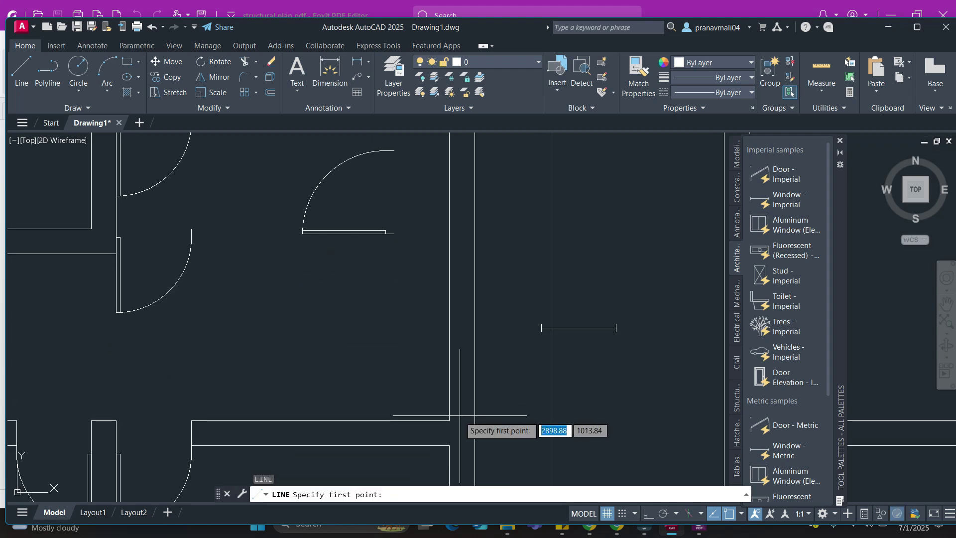
{"action": "left_click", "coordinate": [449, 421]}
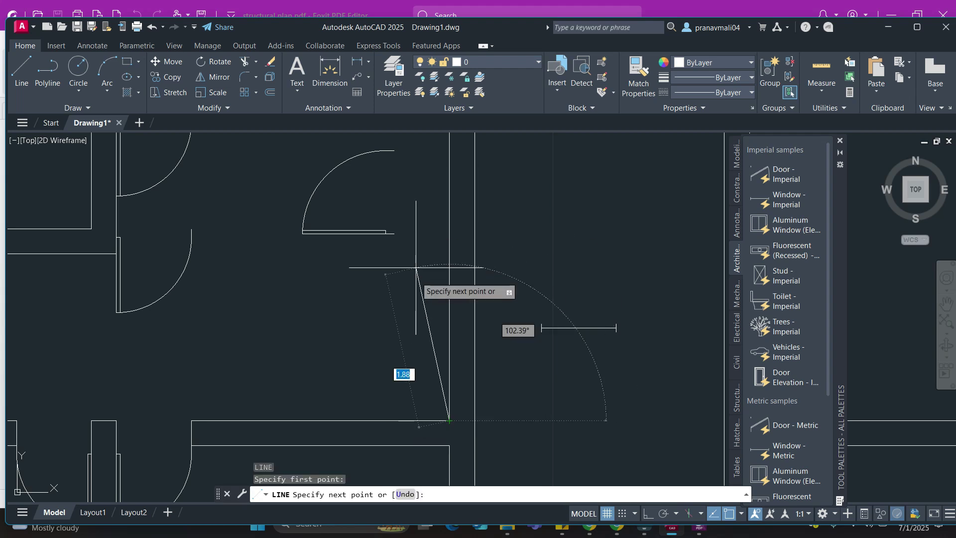
{"action": "key", "text": "F8"}
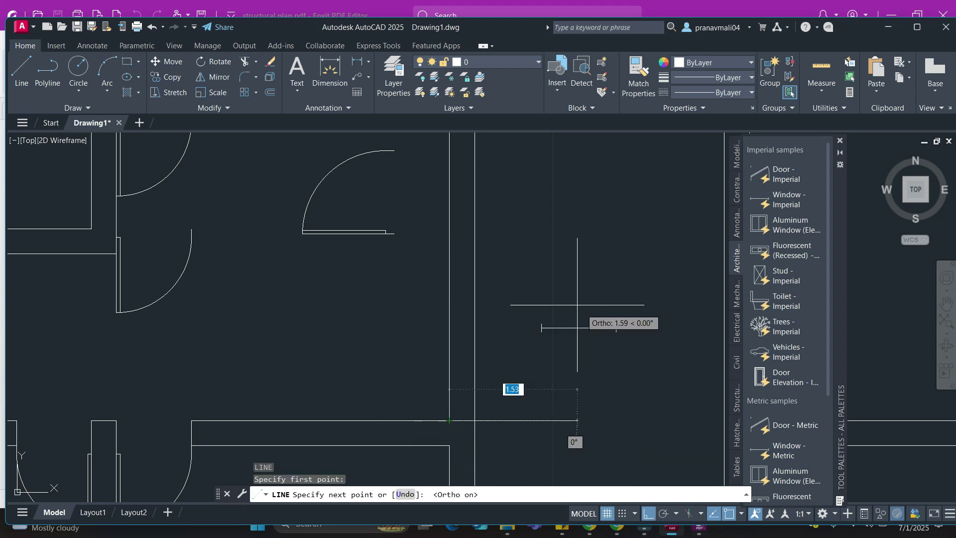
{"action": "type", "text": "1"}
{"action": "key", "text": "Return"}
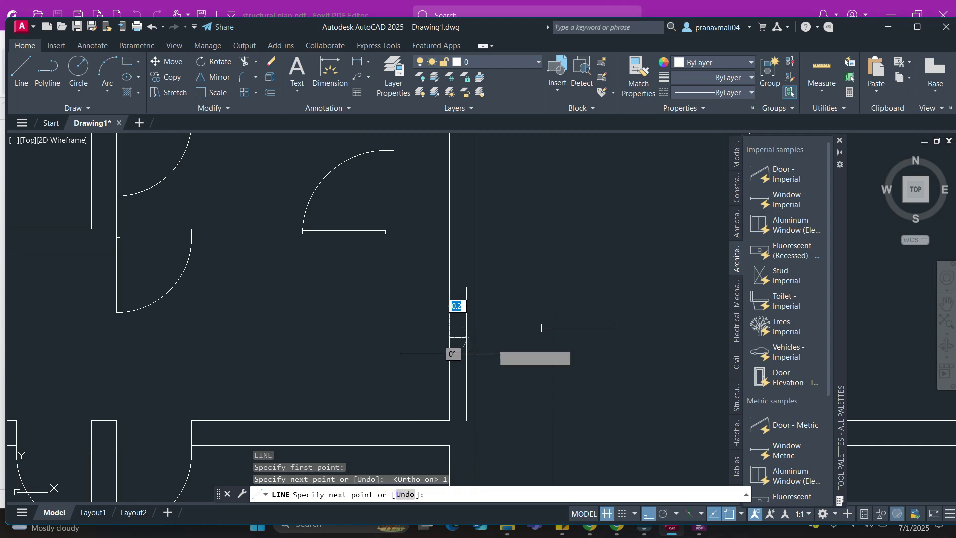
{"action": "scroll", "coordinate": [467, 353], "scroll_direction": "up", "scroll_amount": 2}
{"action": "left_click", "coordinate": [479, 329]}
{"action": "key", "text": "Escape"}
Move the flipped door by its hinge-side frame end to the inner end of the jamb line on the living room's right wall
{"action": "middle_click_drag", "start_coordinate": [334, 293], "coordinate": [379, 358]}
{"action": "left_click", "coordinate": [379, 358]}
{"action": "left_click", "coordinate": [306, 205]}
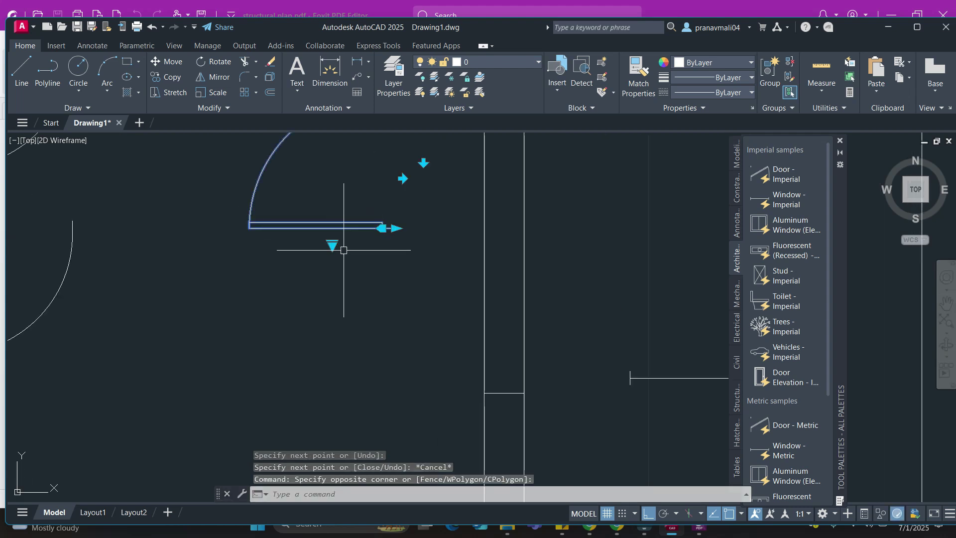
{"action": "key", "text": "Return"}
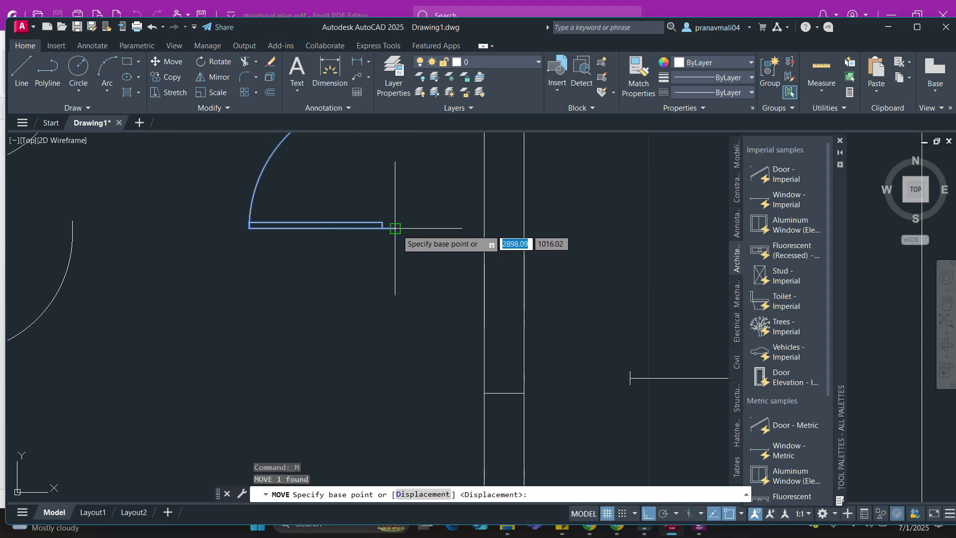
{"action": "left_click", "coordinate": [395, 227]}
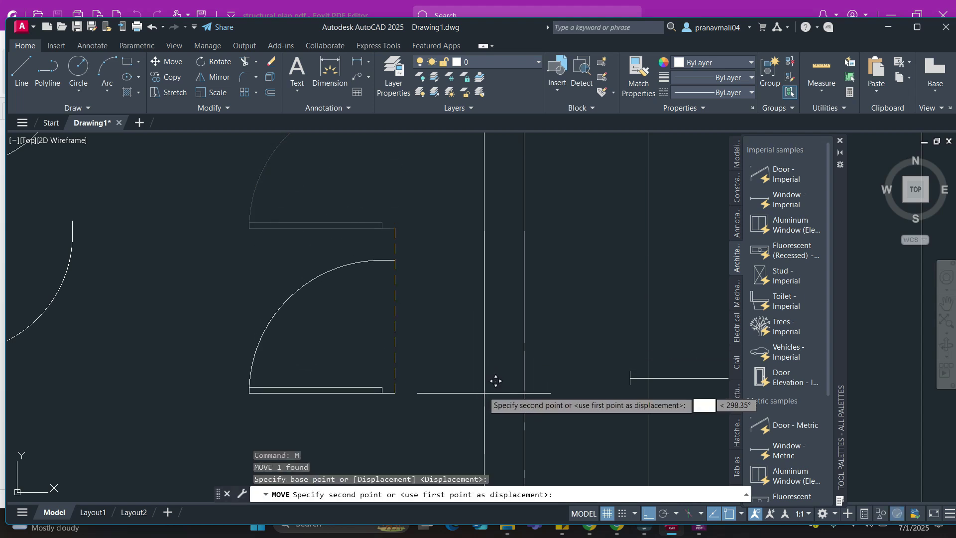
{"action": "left_click", "coordinate": [484, 332]}
{"action": "key", "text": "Escape"}
{"action": "key", "text": "Escape"}
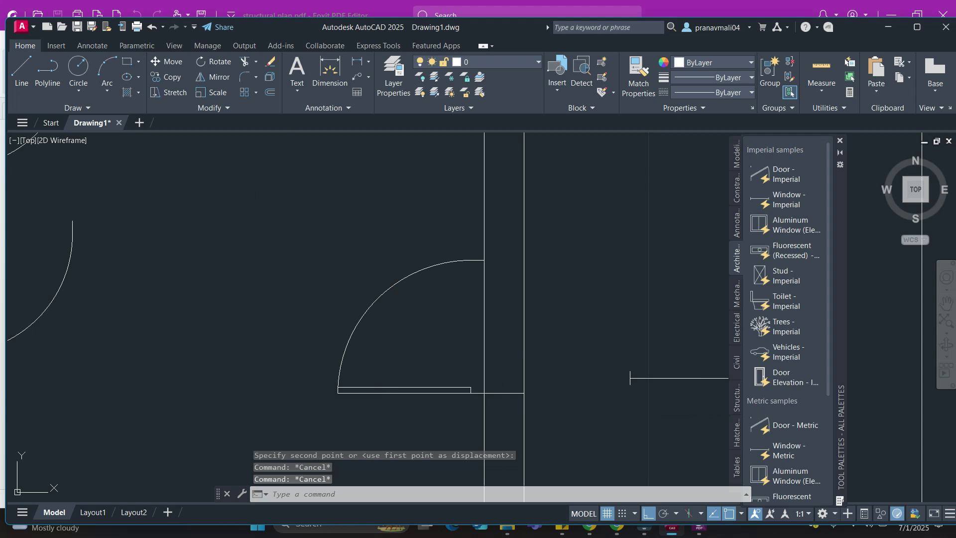
Draw a second horizontal jamb line across the wall thickness at the swing side of the living room's entrance door
{"action": "type", "text": "l"}
{"action": "key", "text": "Return"}
{"action": "left_click", "coordinate": [484, 259]}
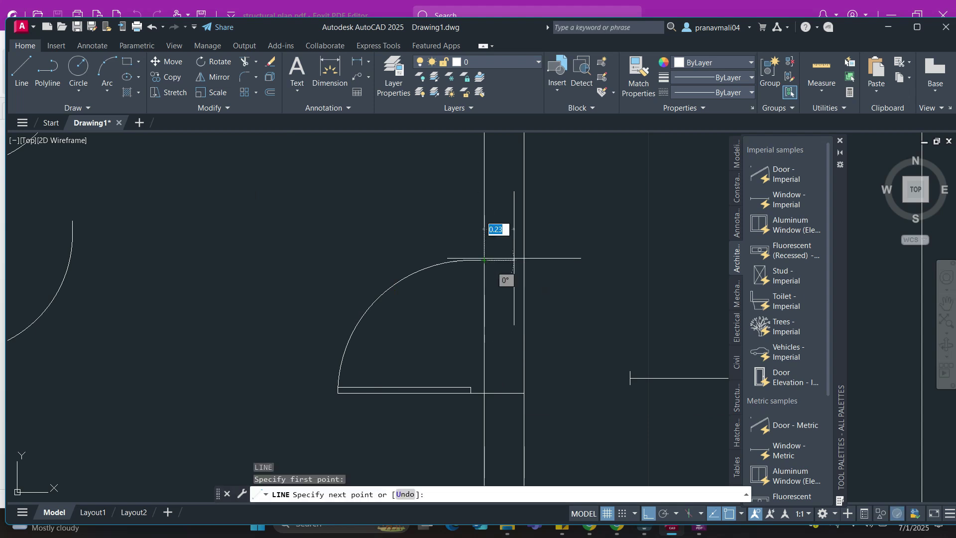
{"action": "left_click", "coordinate": [524, 259]}
{"action": "key", "text": "Escape"}
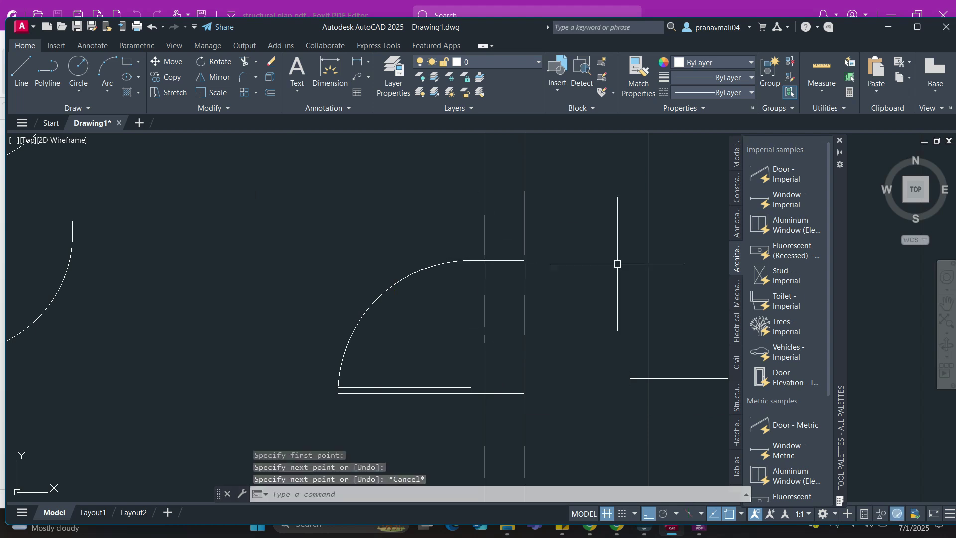
Trim both wall lines between the jamb lines to open the wall at the living room's entrance door
{"action": "key", "text": "Escape"}
{"action": "key", "text": "Return"}
{"action": "mouse_move", "coordinate": [617, 265]}
{"action": "left_mouse_down"}
{"action": "mouse_move", "coordinate": [551, 320]}
{"action": "mouse_move", "coordinate": [453, 321]}
{"action": "mouse_move", "coordinate": [568, 332]}
{"action": "left_mouse_up"}
{"action": "scroll", "coordinate": [567, 332], "scroll_direction": "down", "scroll_amount": 4}
{"action": "key", "text": "Escape"}
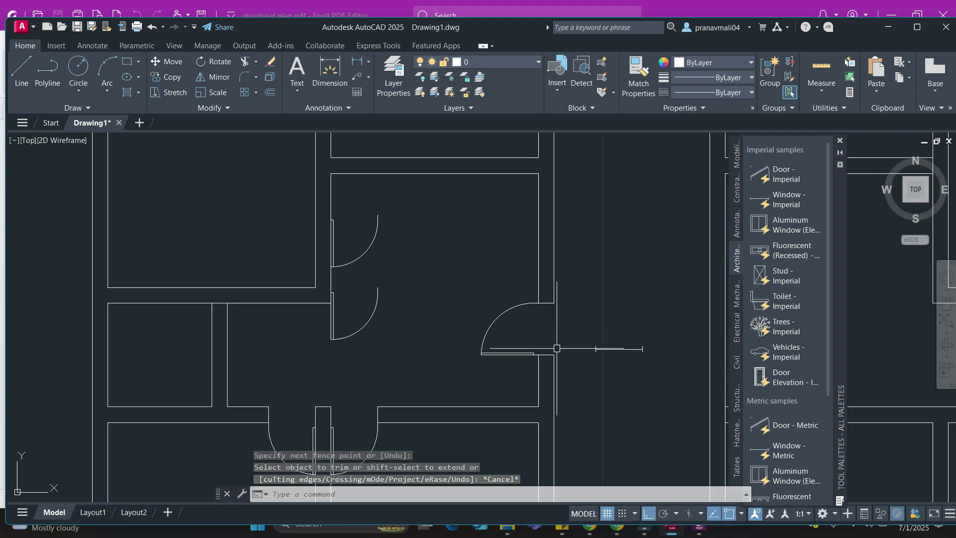
{"action": "left_click", "coordinate": [392, 337]}
{"action": "left_click", "coordinate": [368, 256]}
{"action": "mouse_move", "coordinate": [453, 342]}
{"action": "middle_mouse_down"}
{"action": "mouse_move", "coordinate": [446, 366]}
{"action": "mouse_move", "coordinate": [468, 348]}
{"action": "middle_mouse_up"}
{"action": "key", "text": "Escape"}
{"action": "key", "text": "Escape"}
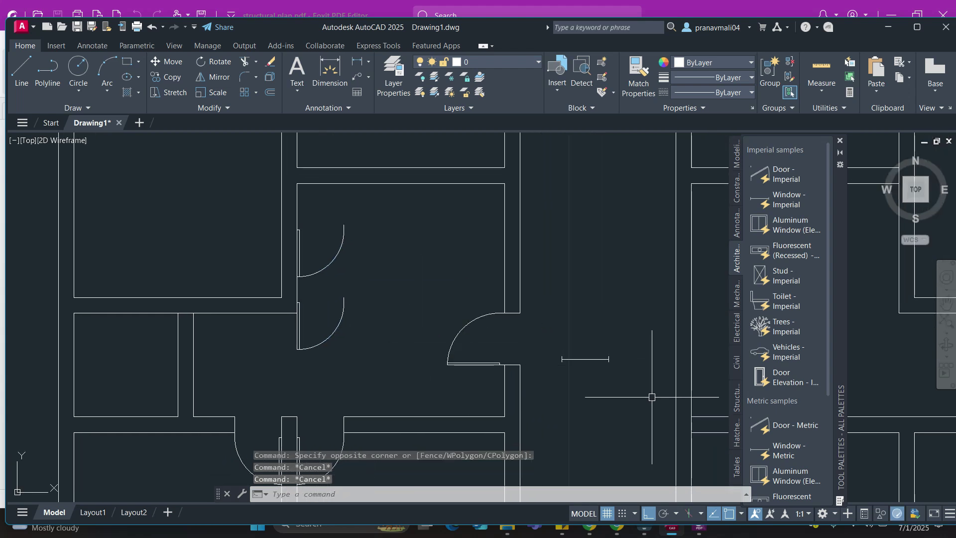
Insert a Window - Metric block from the Tool Palettes inside the upper-left kitchen
{"action": "left_click", "coordinate": [782, 450]}
{"action": "middle_click_drag", "start_coordinate": [324, 229], "coordinate": [464, 317]}
{"action": "key", "text": "Escape"}
{"action": "scroll", "coordinate": [315, 256], "scroll_direction": "up", "scroll_amount": 4}
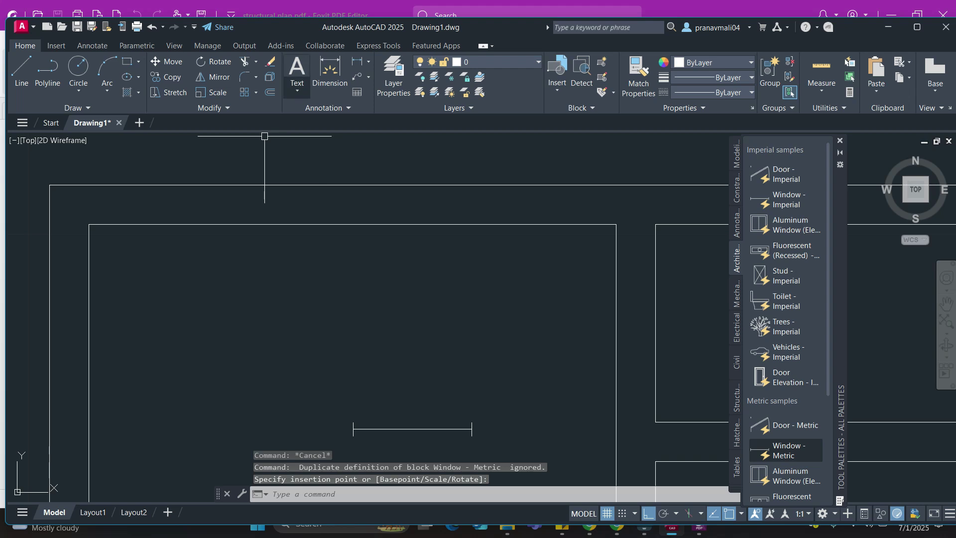
Check the drawing units settings
{"action": "type", "text": "UN"}
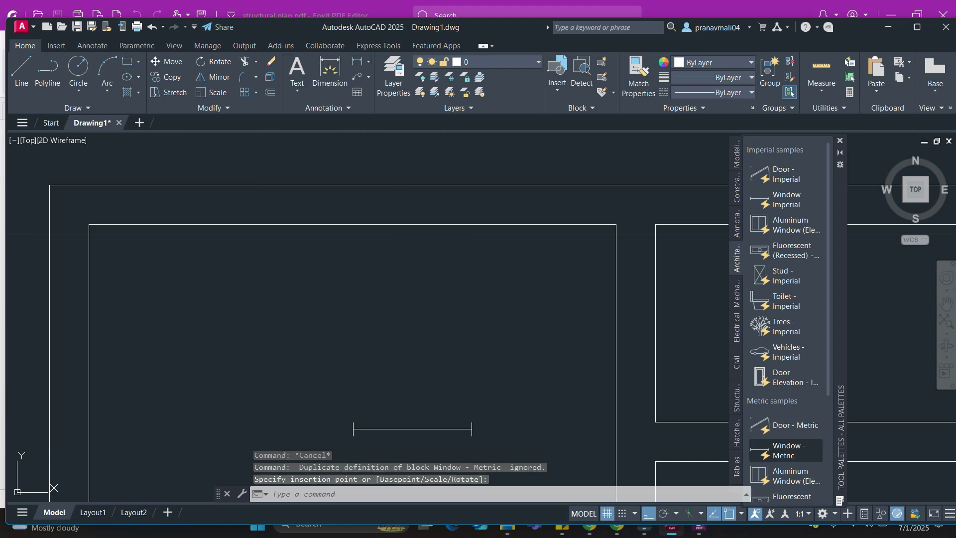
{"action": "key", "text": "Return"}
{"action": "key", "text": "Return"}
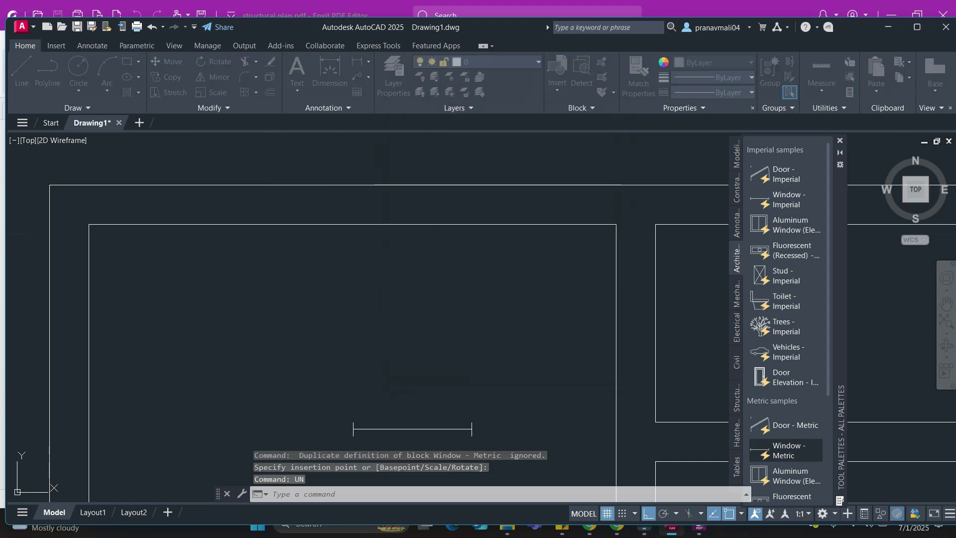
Measure the thickness of the kitchen's upper wall with a linear dimension
{"action": "left_click", "coordinate": [357, 62]}
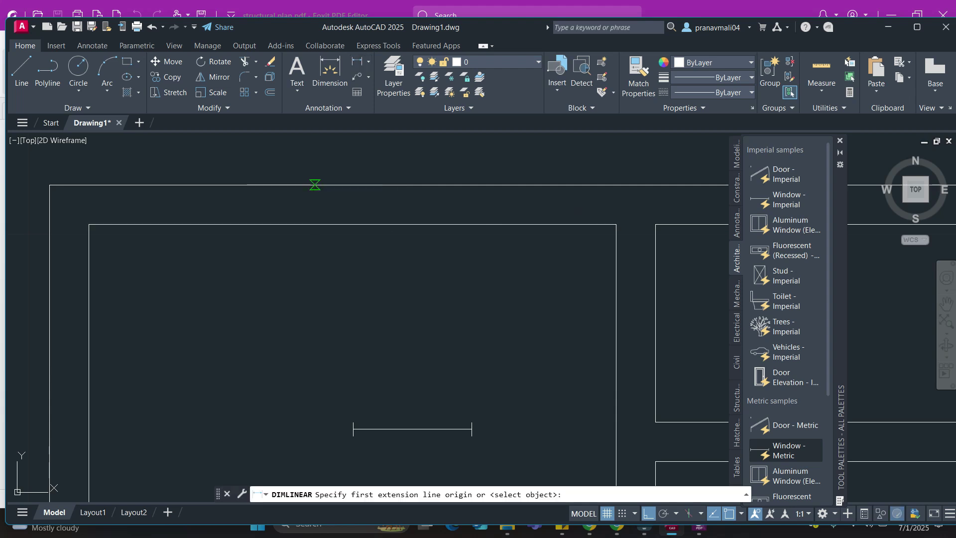
{"action": "left_click", "coordinate": [315, 185]}
{"action": "left_click", "coordinate": [315, 224]}
{"action": "scroll", "coordinate": [313, 202], "scroll_direction": "up", "scroll_amount": 2}
{"action": "scroll", "coordinate": [313, 202], "scroll_direction": "down", "scroll_amount": 3}
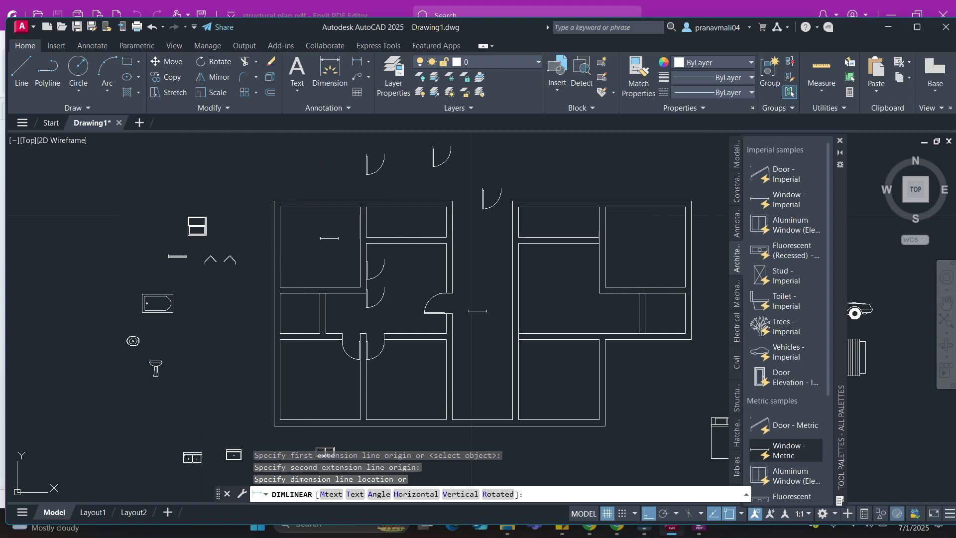
{"action": "key", "text": "Escape"}
{"action": "key", "text": "Escape"}
Draw a vertical line across the kitchen's upper wall, aligned with the left end of the inserted window block
{"action": "scroll", "coordinate": [309, 199], "scroll_direction": "up", "scroll_amount": 4}
{"action": "type", "text": "l"}
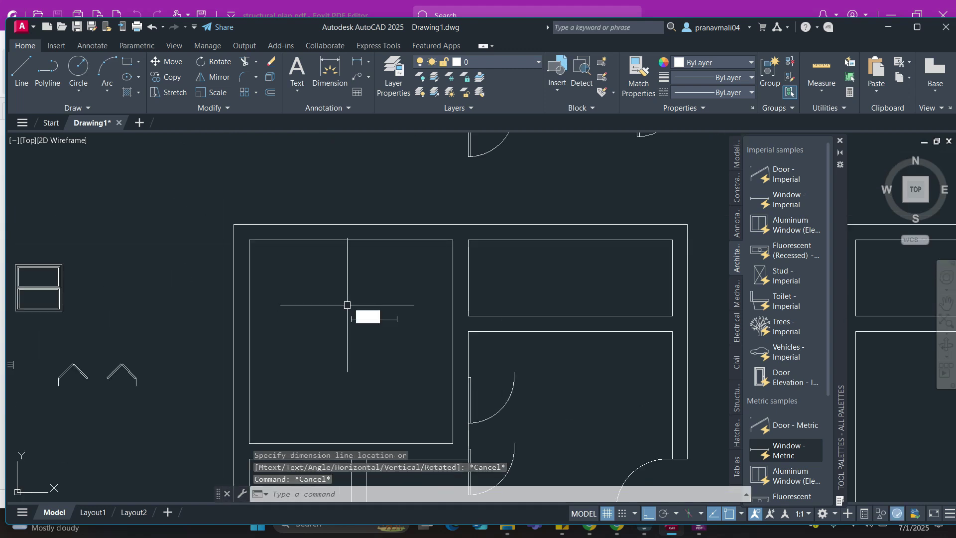
{"action": "key", "text": "Return"}
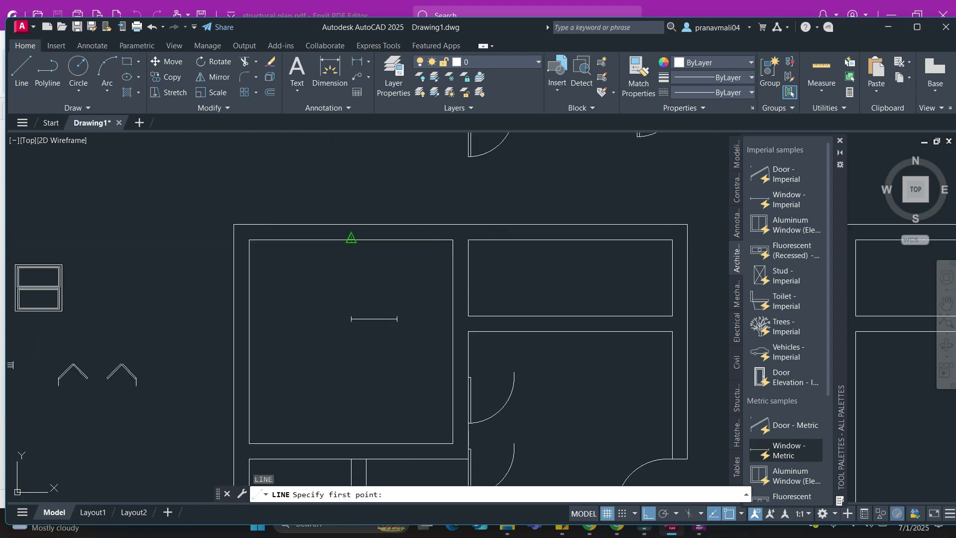
{"action": "left_click", "coordinate": [351, 239]}
{"action": "key", "text": "Escape"}
{"action": "key", "text": "Escape"}
{"action": "scroll", "coordinate": [356, 242], "scroll_direction": "up", "scroll_amount": 2}
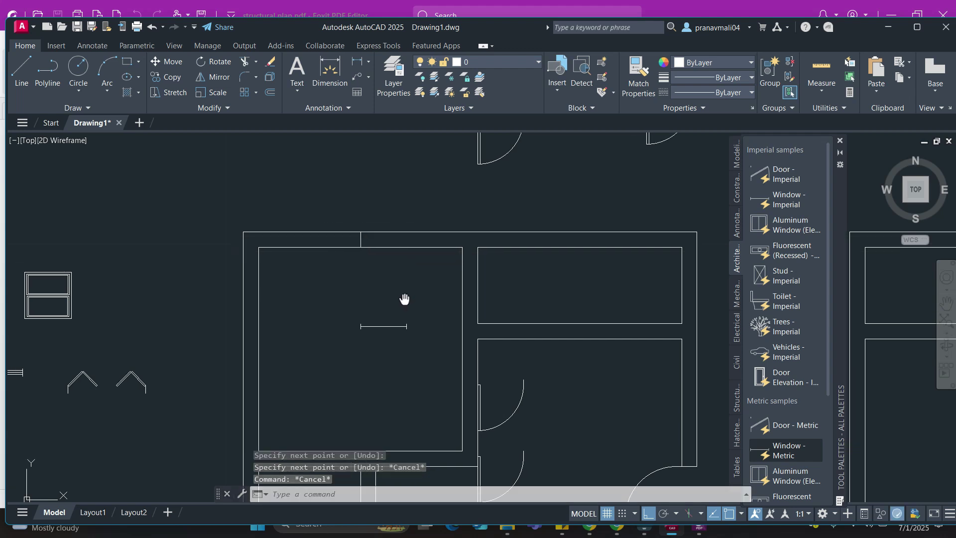
Draw a short horizontal line across the kitchen's left wall at the wall's midpoint
{"action": "scroll", "coordinate": [359, 243], "scroll_direction": "up", "scroll_amount": 2}
{"action": "left_click", "coordinate": [365, 237]}
{"action": "left_click", "coordinate": [397, 239]}
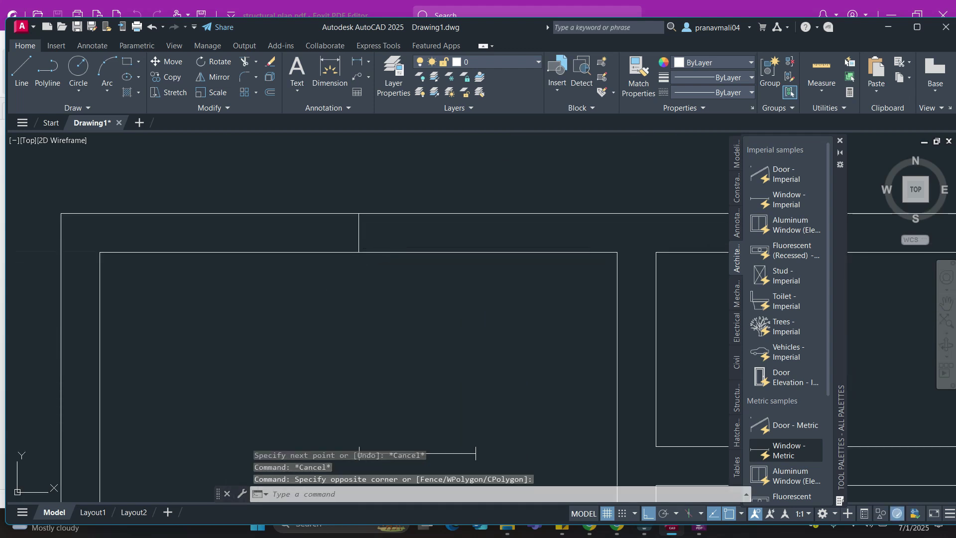
{"action": "key", "text": "Escape"}
{"action": "key", "text": "Escape"}
{"action": "middle_click_drag", "start_coordinate": [324, 325], "coordinate": [342, 304]}
{"action": "scroll", "coordinate": [362, 280], "scroll_direction": "down", "scroll_amount": 4}
{"action": "key", "text": "Return"}
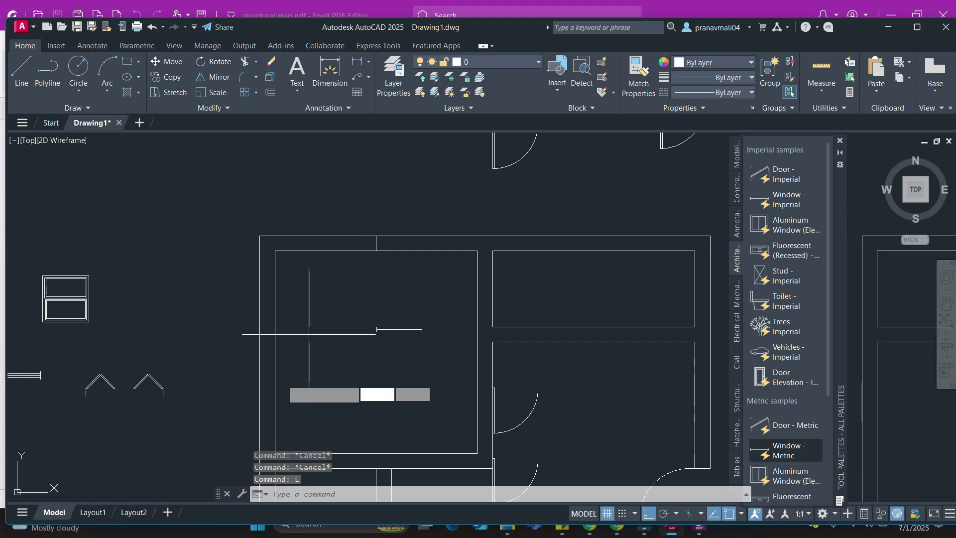
{"action": "middle_click_drag", "start_coordinate": [293, 353], "coordinate": [312, 289]}
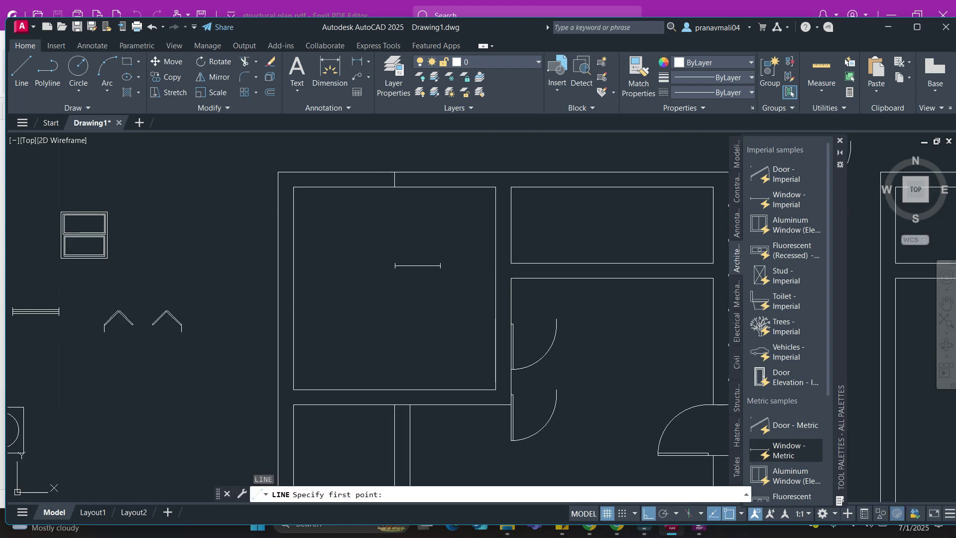
{"action": "left_click", "coordinate": [293, 287]}
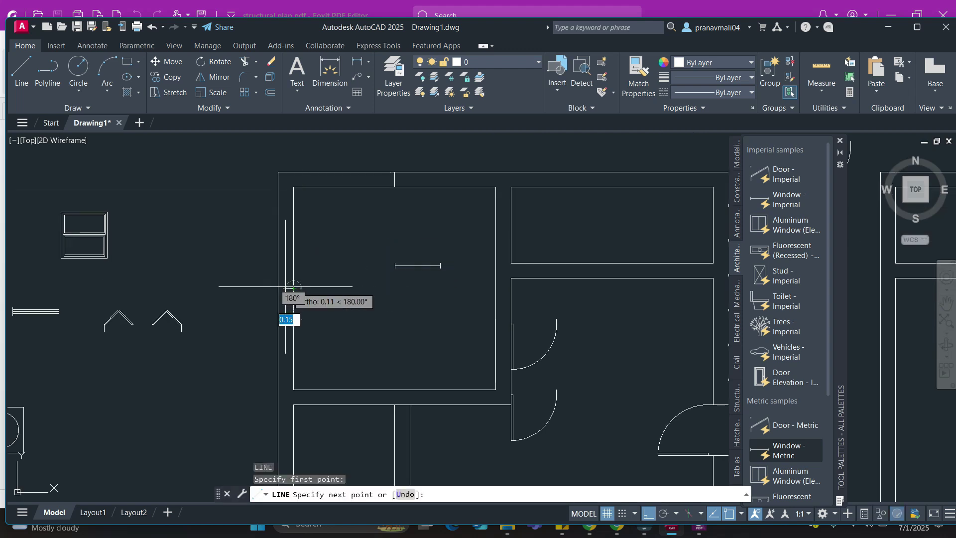
{"action": "key", "text": "Escape"}
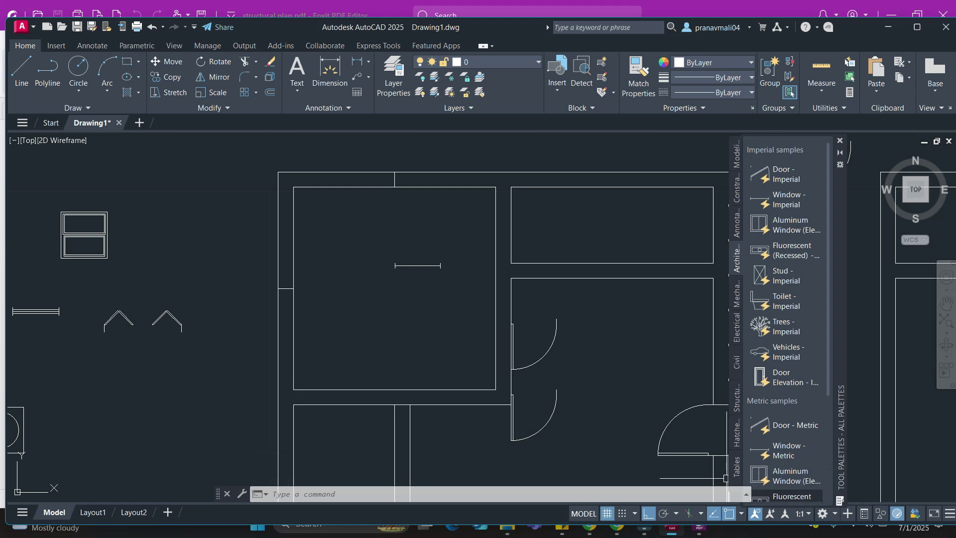
Review the enabled Object Snap modes in the drafting settings
{"action": "left_click", "coordinate": [741, 513]}
{"action": "left_click", "coordinate": [771, 497]}
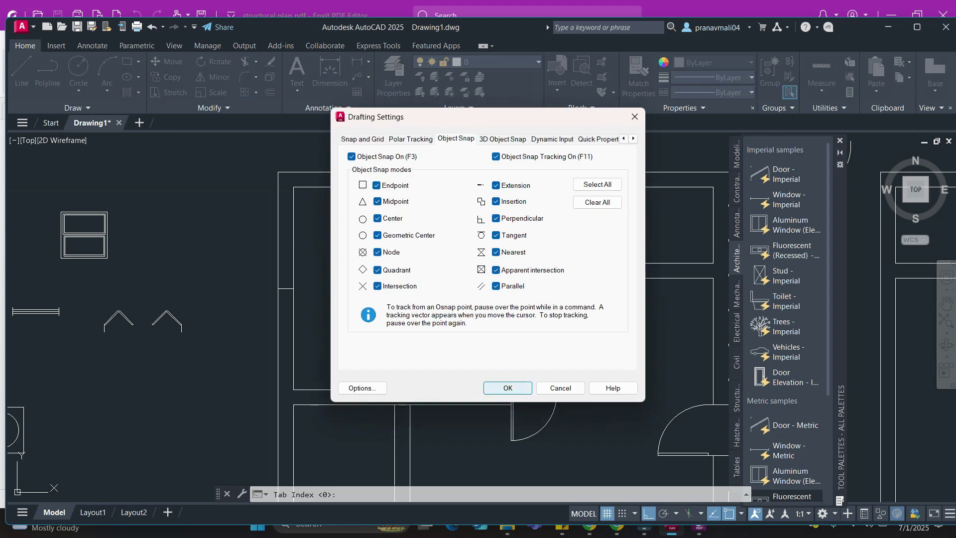
{"action": "left_click", "coordinate": [508, 388]}
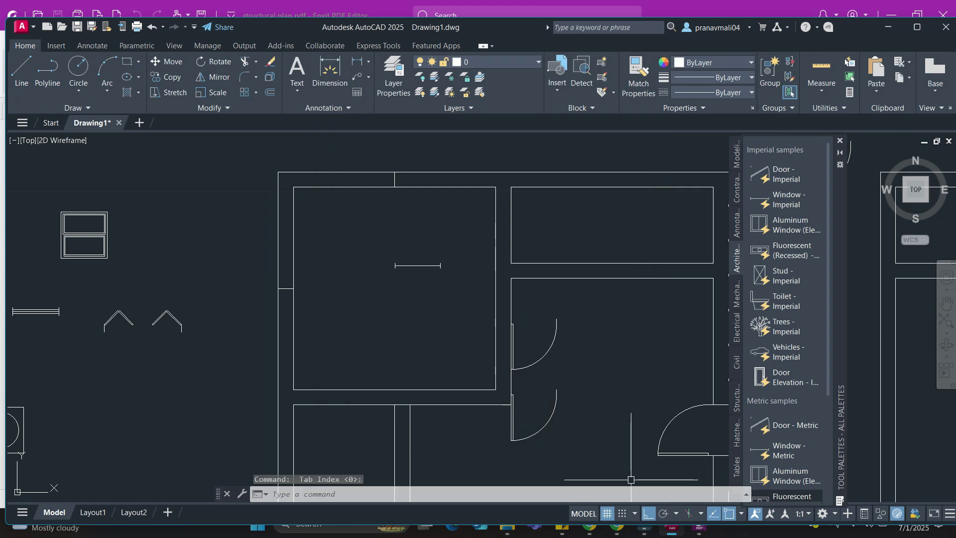
{"action": "left_click", "coordinate": [742, 513]}
{"action": "left_click", "coordinate": [771, 496]}
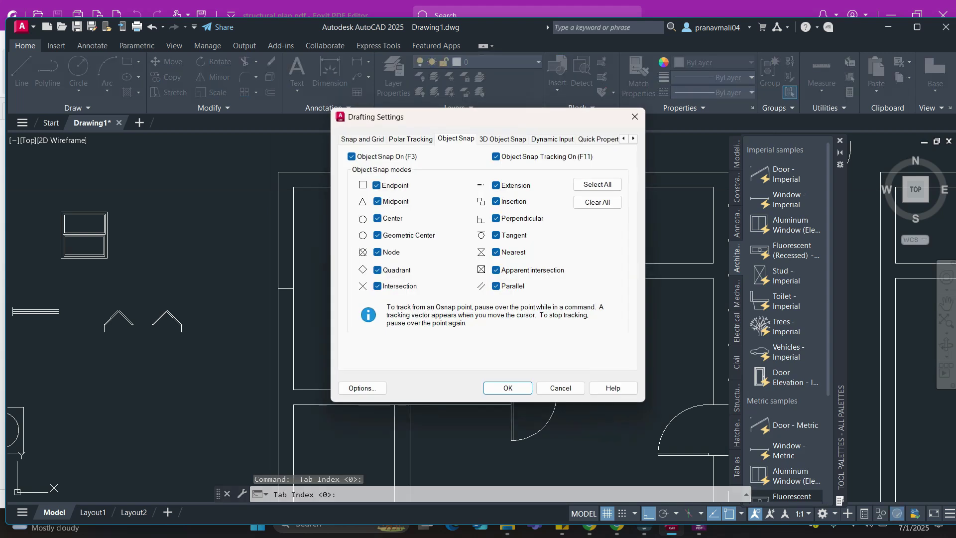
{"action": "left_click", "coordinate": [634, 116]}
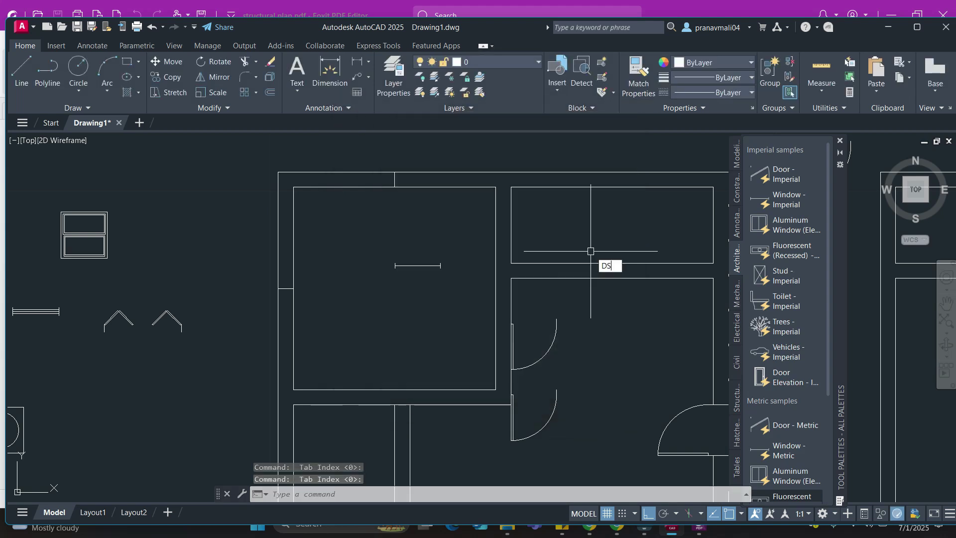
{"action": "key", "text": "Return"}
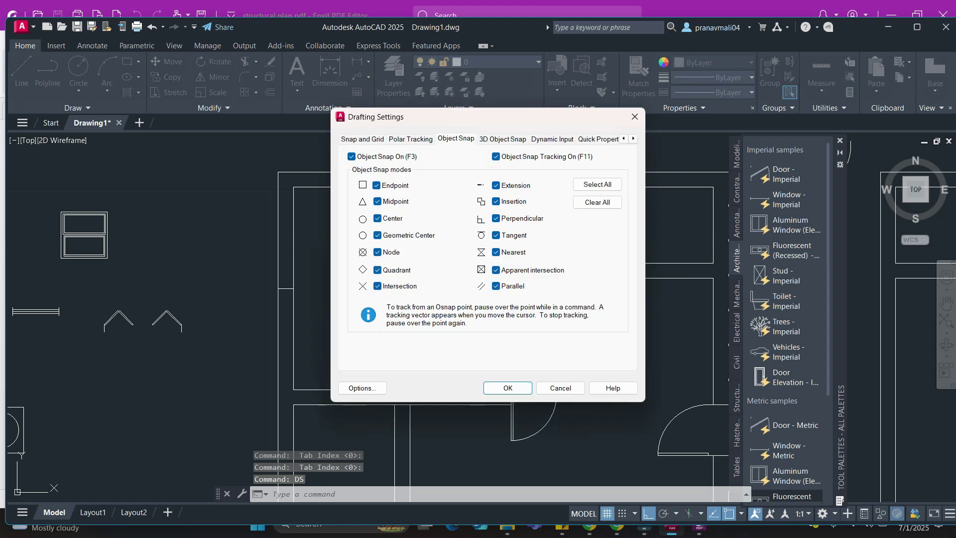
{"action": "left_click", "coordinate": [411, 139]}
{"action": "left_click", "coordinate": [455, 139]}
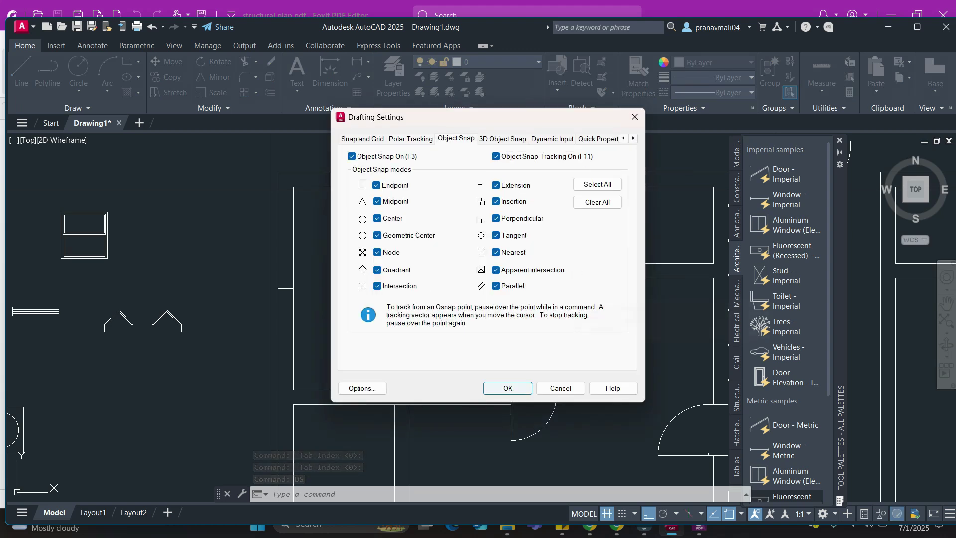
{"action": "left_click", "coordinate": [508, 388]}
Rotate the window block inside the kitchen by 90 degrees about its midpoint
{"action": "left_click", "coordinate": [452, 287]}
{"action": "left_click", "coordinate": [411, 256]}
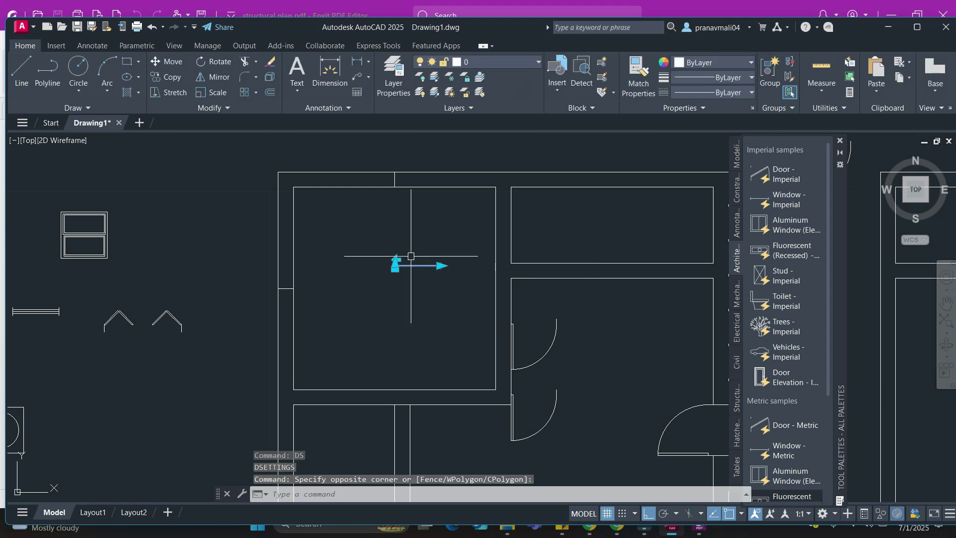
{"action": "type", "text": "RO"}
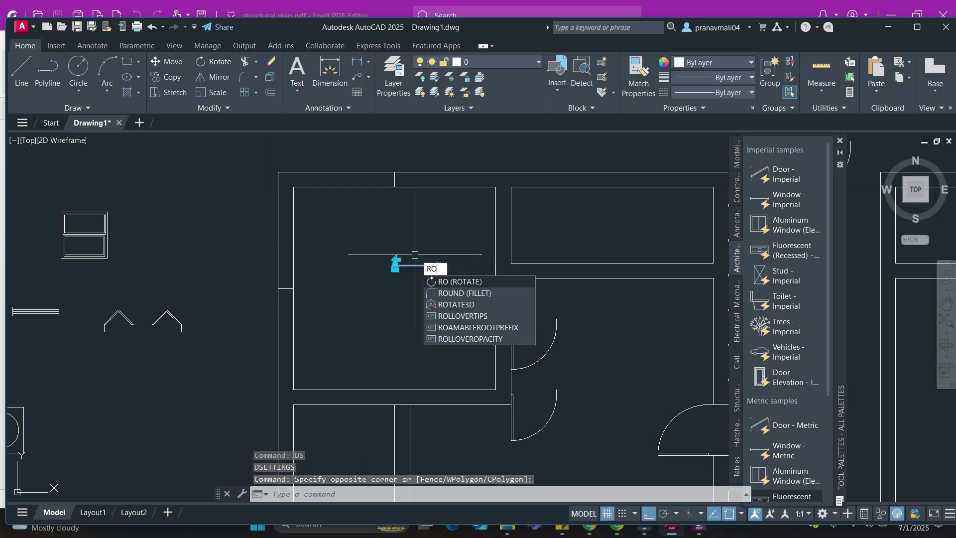
{"action": "key", "text": "Return"}
{"action": "left_click", "coordinate": [417, 266]}
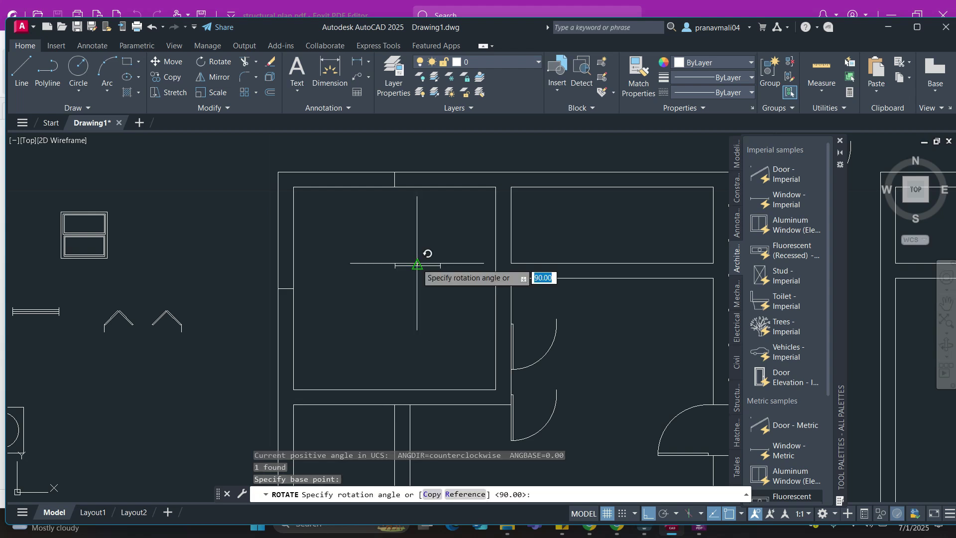
{"action": "type", "text": "90"}
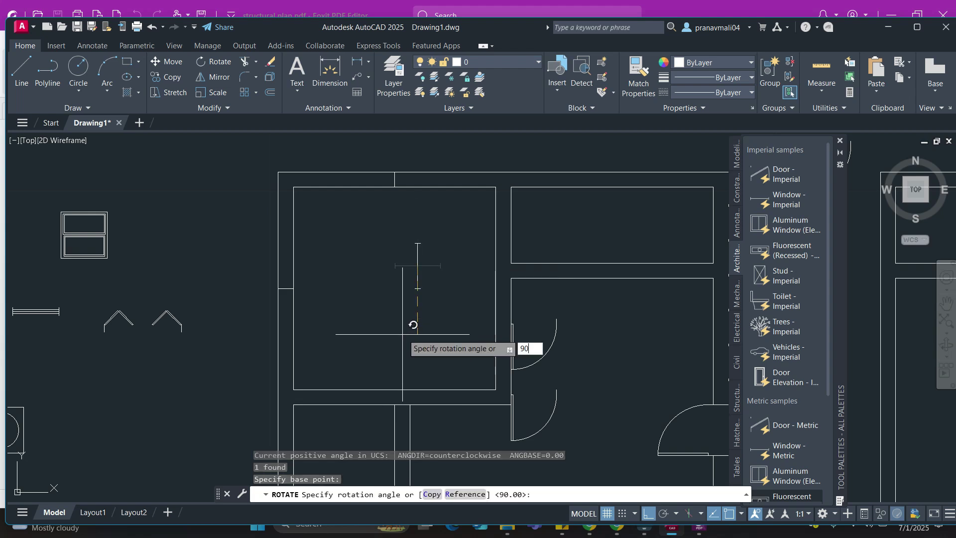
{"action": "key", "text": "Return"}
Copy the rotated window block from its midpoint to the midpoint of the short line across the kitchen's left wall
{"action": "scroll", "coordinate": [404, 295], "scroll_direction": "up", "scroll_amount": 4}
{"action": "left_click", "coordinate": [467, 248]}
{"action": "left_click", "coordinate": [418, 289]}
{"action": "type", "text": "CO"}
{"action": "key", "text": "Return"}
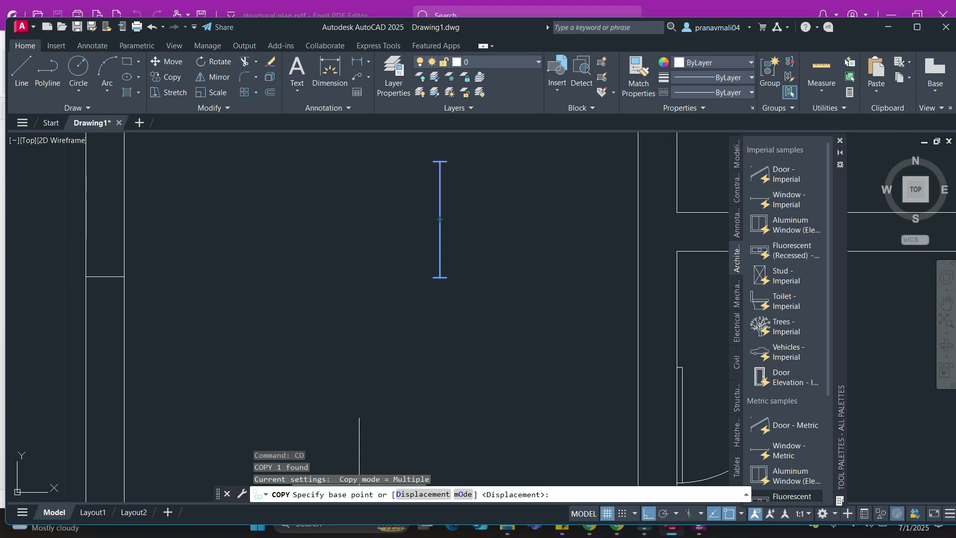
{"action": "left_click", "coordinate": [439, 218]}
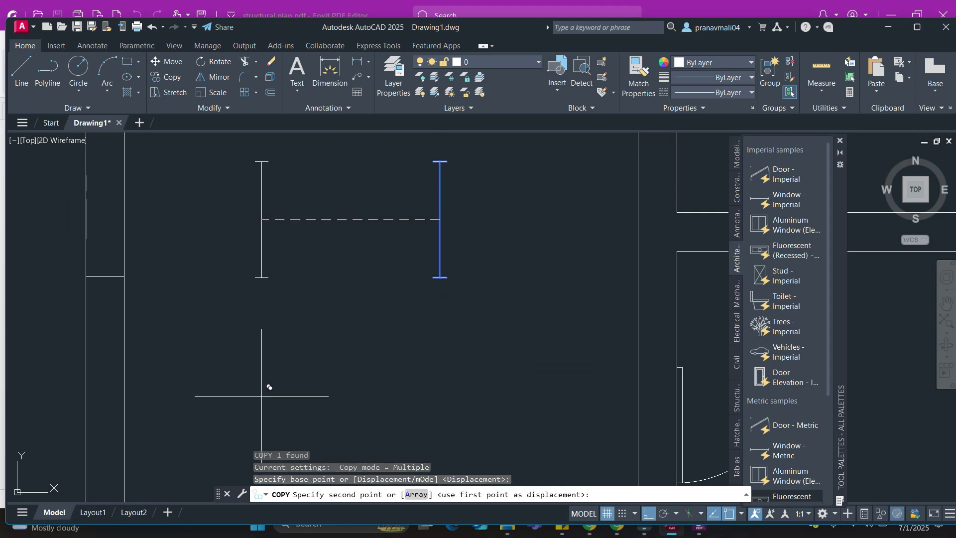
{"action": "left_click", "coordinate": [104, 276]}
{"action": "mouse_move", "coordinate": [236, 292]}
{"action": "middle_mouse_down"}
{"action": "mouse_move", "coordinate": [373, 297]}
{"action": "mouse_move", "coordinate": [414, 279]}
{"action": "middle_mouse_up"}
{"action": "key", "text": "Escape"}
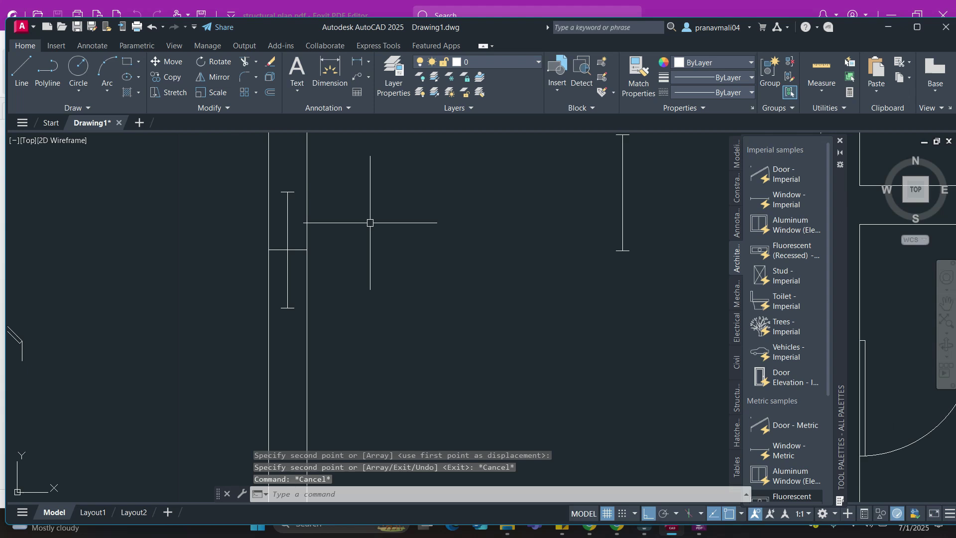
{"action": "left_click", "coordinate": [288, 195]}
{"action": "scroll", "coordinate": [303, 268], "scroll_direction": "up", "scroll_amount": 4}
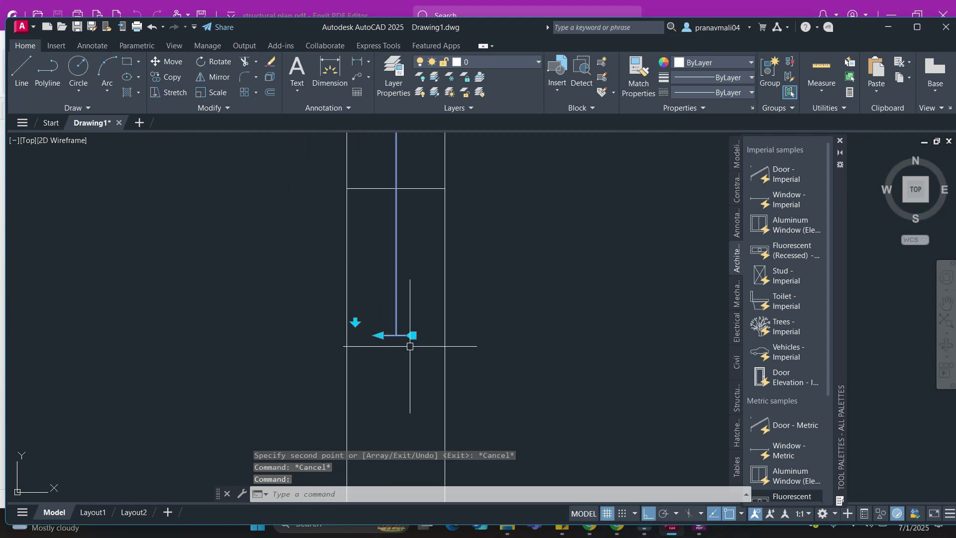
{"action": "left_click", "coordinate": [379, 335]}
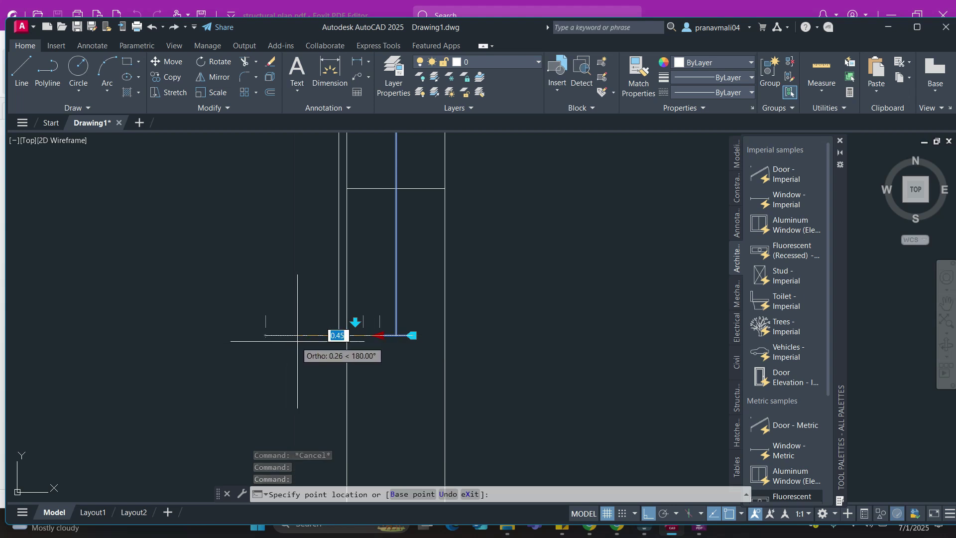
{"action": "scroll", "coordinate": [368, 327], "scroll_direction": "up", "scroll_amount": 4}
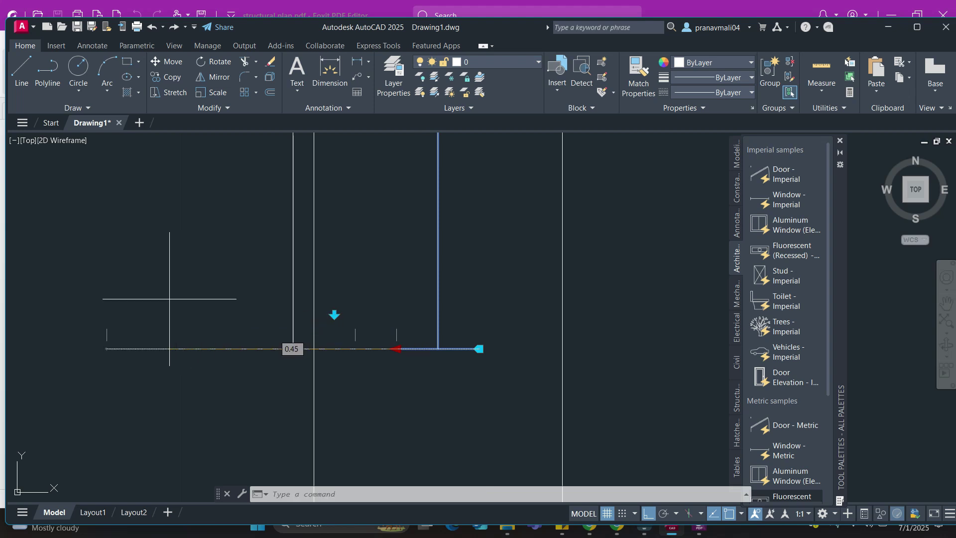
{"action": "key", "text": "Escape"}
{"action": "key", "text": "Escape"}
{"action": "scroll", "coordinate": [416, 286], "scroll_direction": "up", "scroll_amount": 2}
{"action": "scroll", "coordinate": [416, 286], "scroll_direction": "down", "scroll_amount": 2}
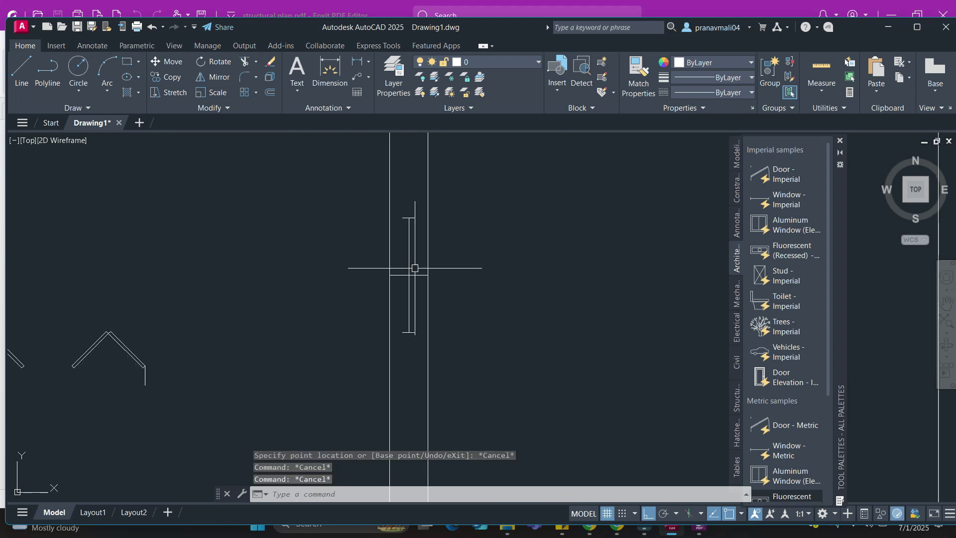
{"action": "middle_click_drag", "start_coordinate": [496, 238], "coordinate": [474, 255]}
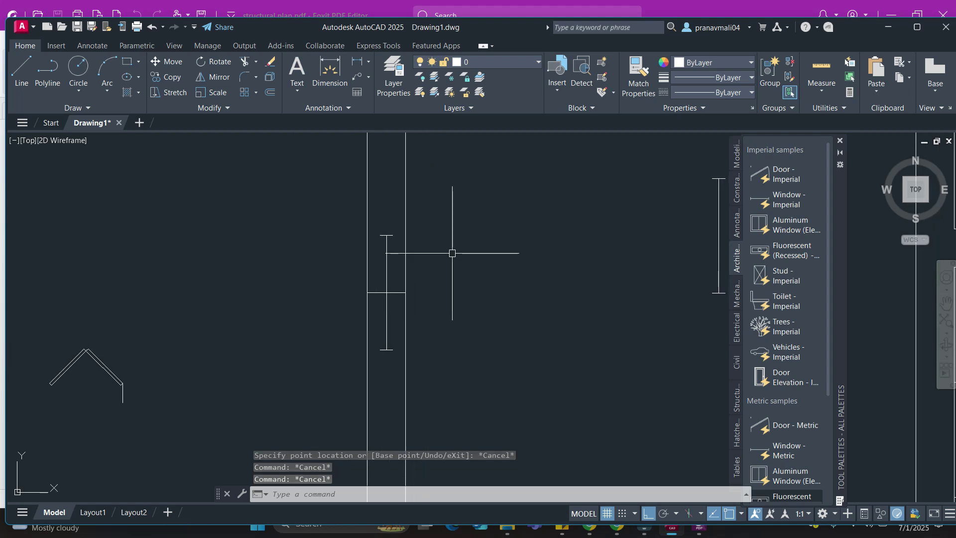
Open the Window - Metric block definition for editing and set its Wall parameter to 300
{"action": "left_click", "coordinate": [386, 257]}
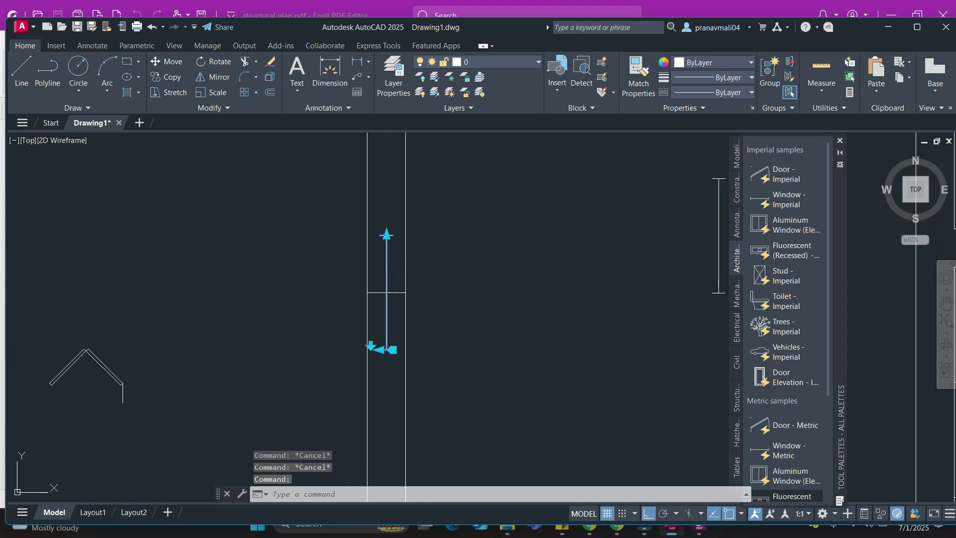
{"action": "double_click", "coordinate": [386, 235]}
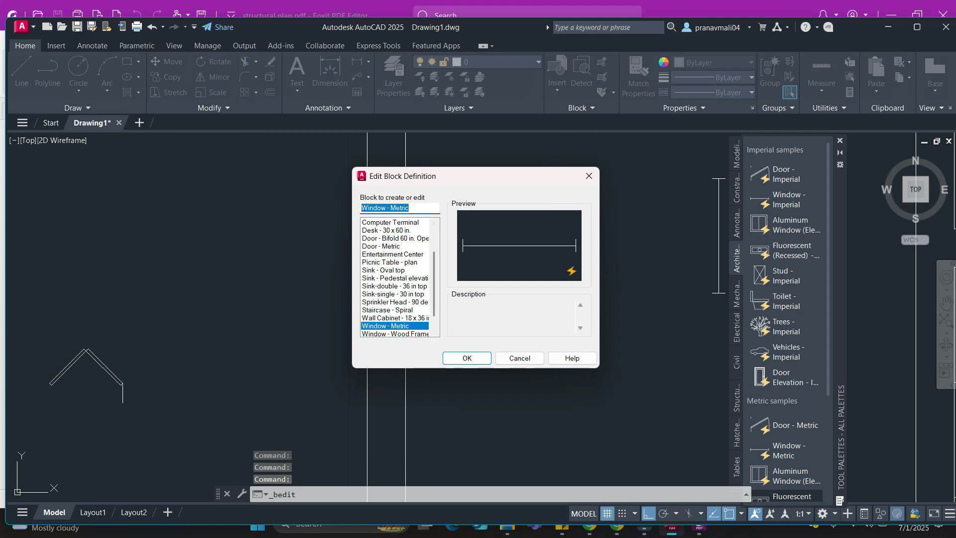
{"action": "key", "text": "Return"}
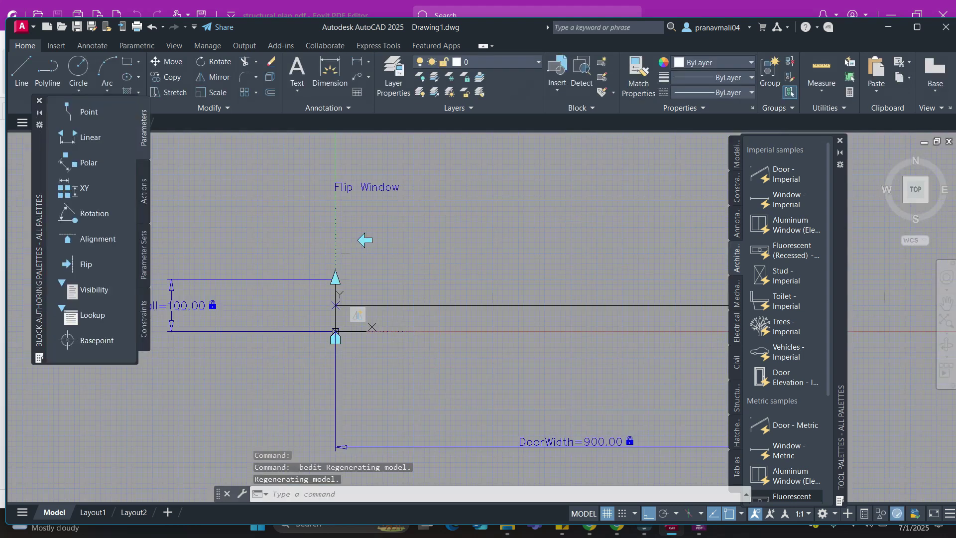
{"action": "left_click", "coordinate": [214, 361]}
{"action": "middle_click_drag", "start_coordinate": [214, 361], "coordinate": [286, 371]}
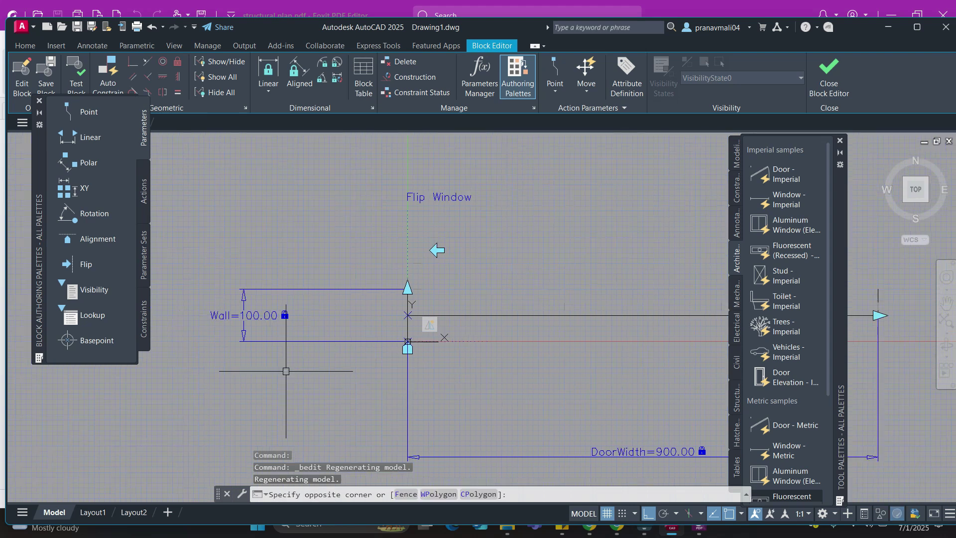
{"action": "left_click", "coordinate": [285, 371]}
{"action": "double_click", "coordinate": [254, 311]}
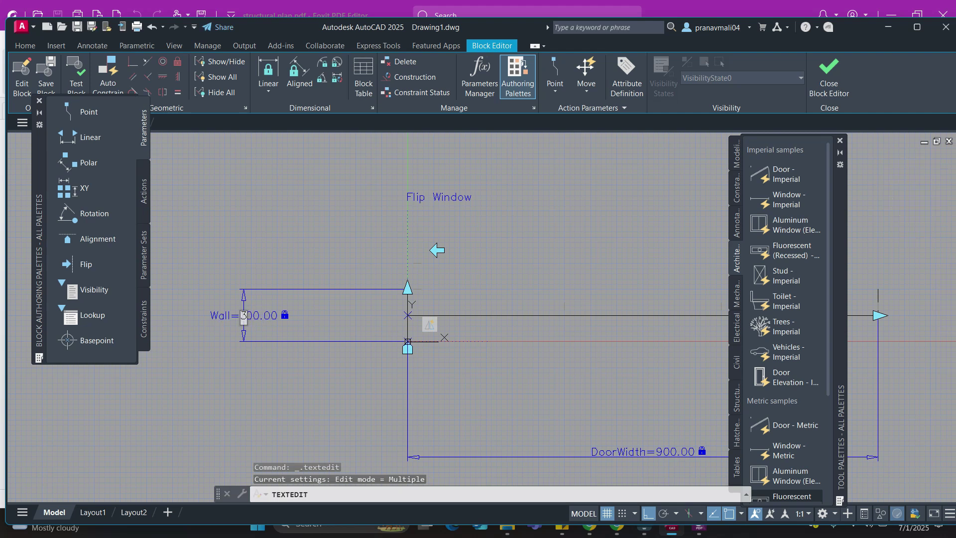
{"action": "key", "text": "Return"}
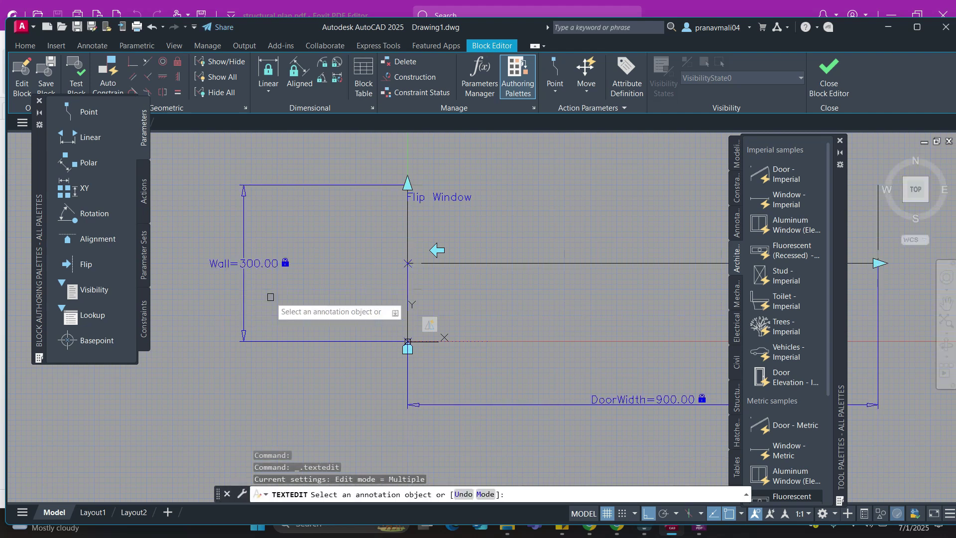
Close the block editor and save the parameter changes to all window block references
{"action": "scroll", "coordinate": [259, 293], "scroll_direction": "down", "scroll_amount": 4}
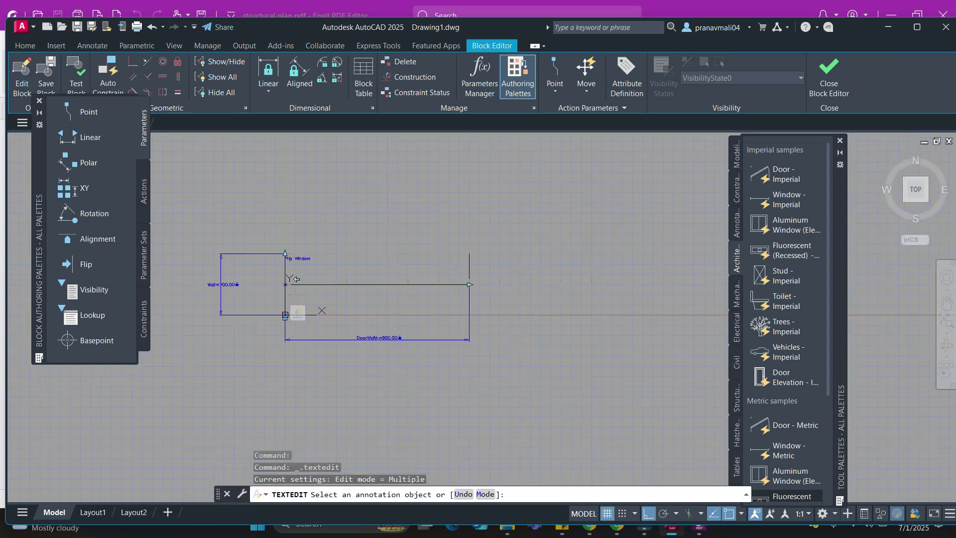
{"action": "left_click", "coordinate": [829, 75]}
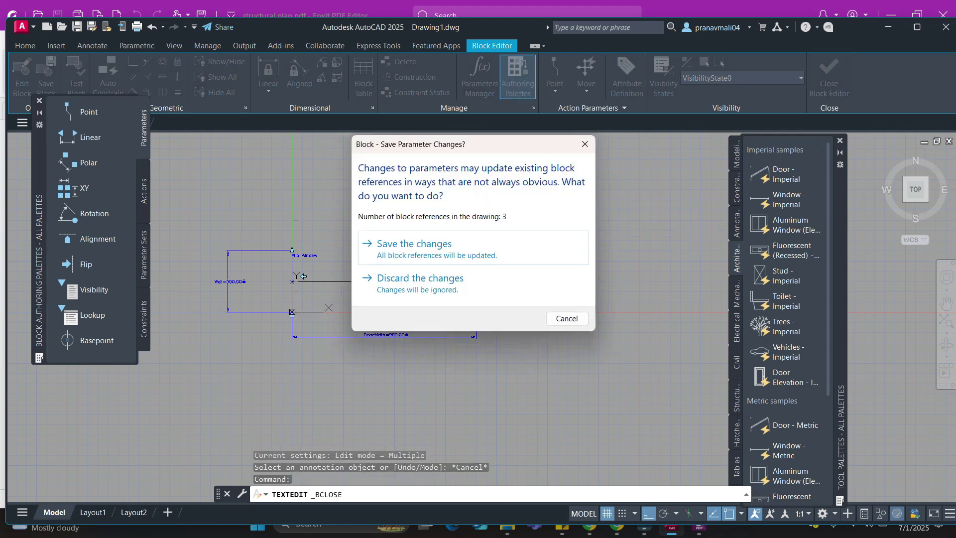
{"action": "left_click", "coordinate": [442, 247]}
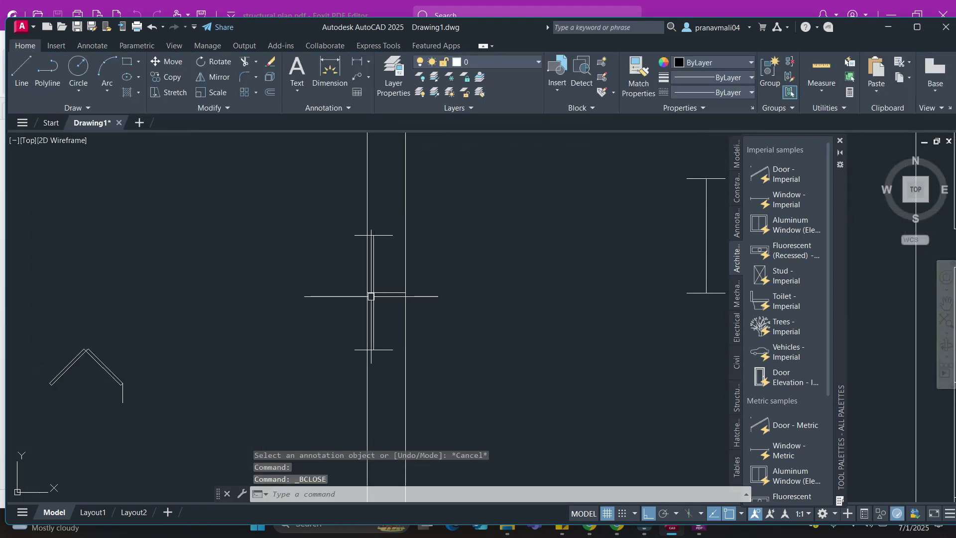
Stretch the window block on the kitchen's left wall upward by about two-thirds of its length
{"action": "left_click", "coordinate": [374, 278]}
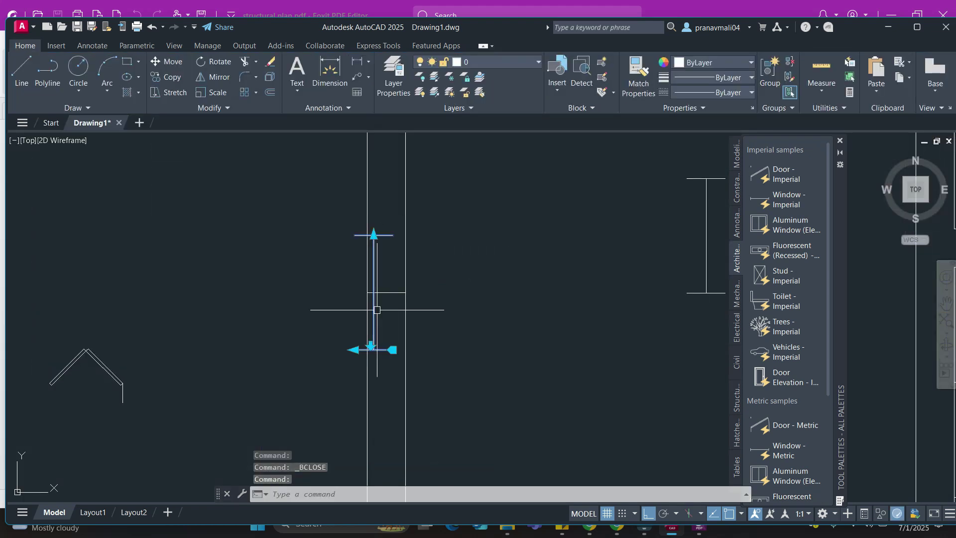
{"action": "left_click", "coordinate": [373, 235]}
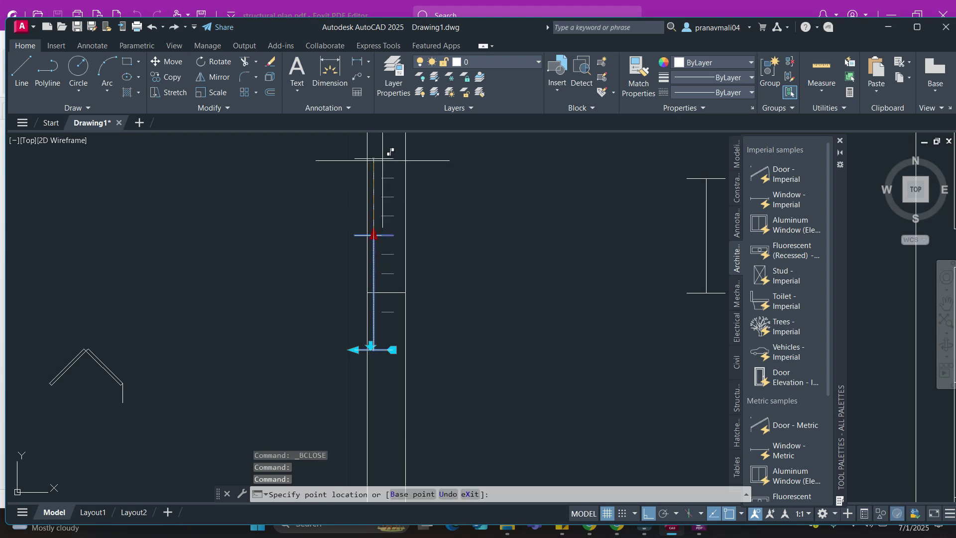
{"action": "left_click", "coordinate": [374, 160]}
Move the stretched window block from its midpoint to the midpoint of the short line across the kitchen's left wall
{"action": "middle_click_drag", "start_coordinate": [489, 207], "coordinate": [483, 219]}
{"action": "type", "text": "M"}
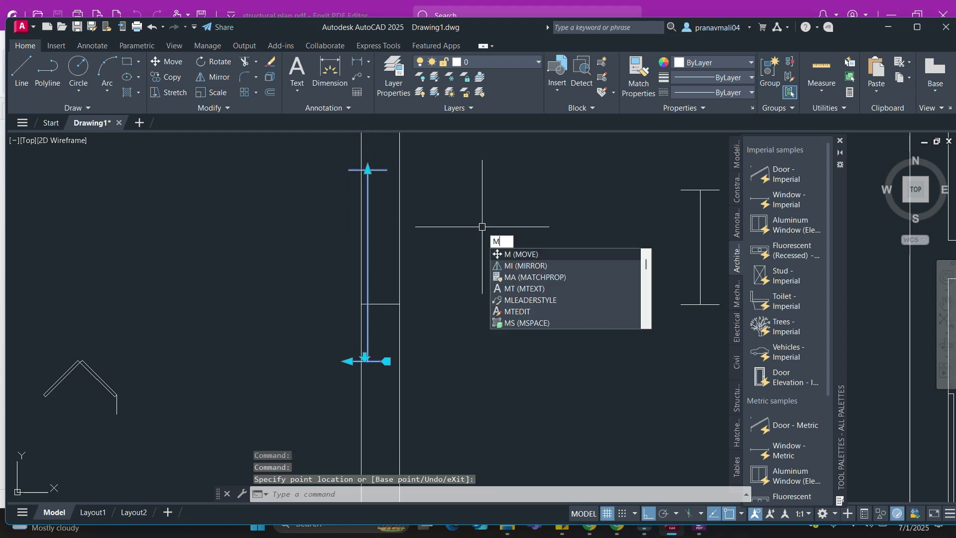
{"action": "key", "text": "Return"}
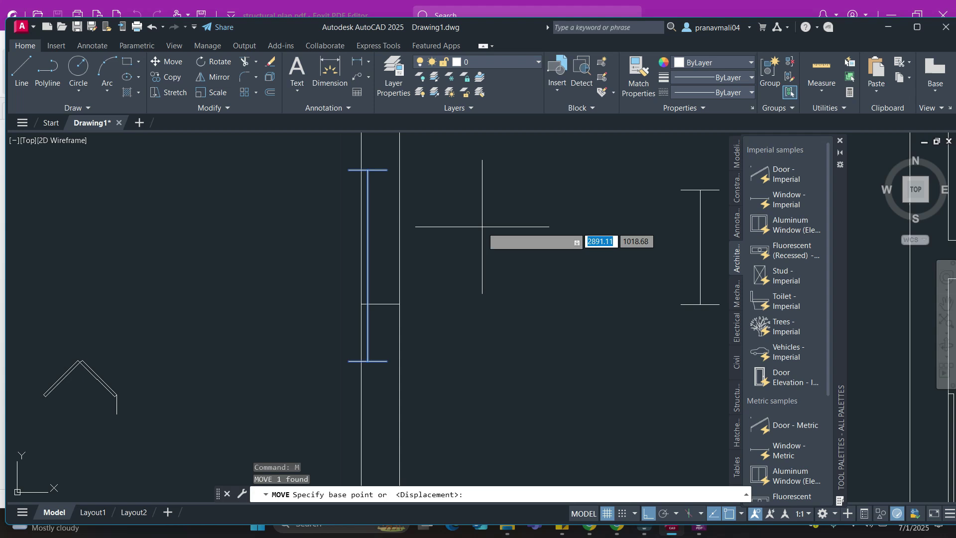
{"action": "left_click", "coordinate": [375, 265]}
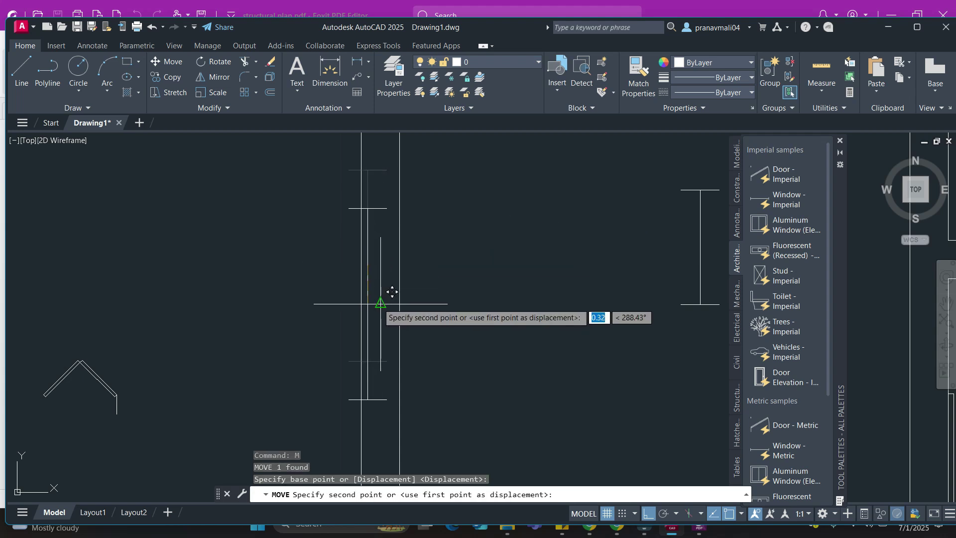
{"action": "left_click", "coordinate": [381, 304]}
{"action": "scroll", "coordinate": [474, 331], "scroll_direction": "down", "scroll_amount": 4}
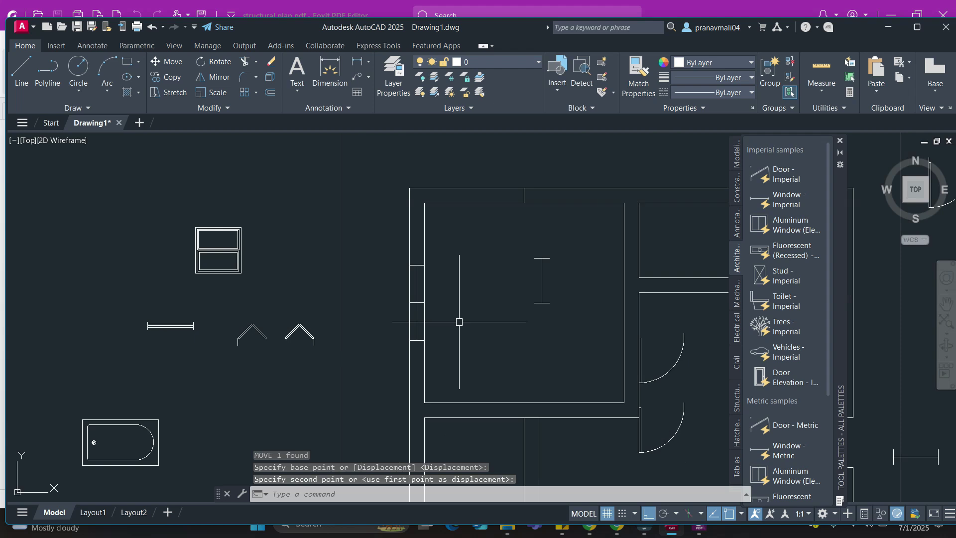
Rotate the spare window block inside the kitchen by 90 degrees about its midpoint
{"action": "left_click", "coordinate": [542, 258]}
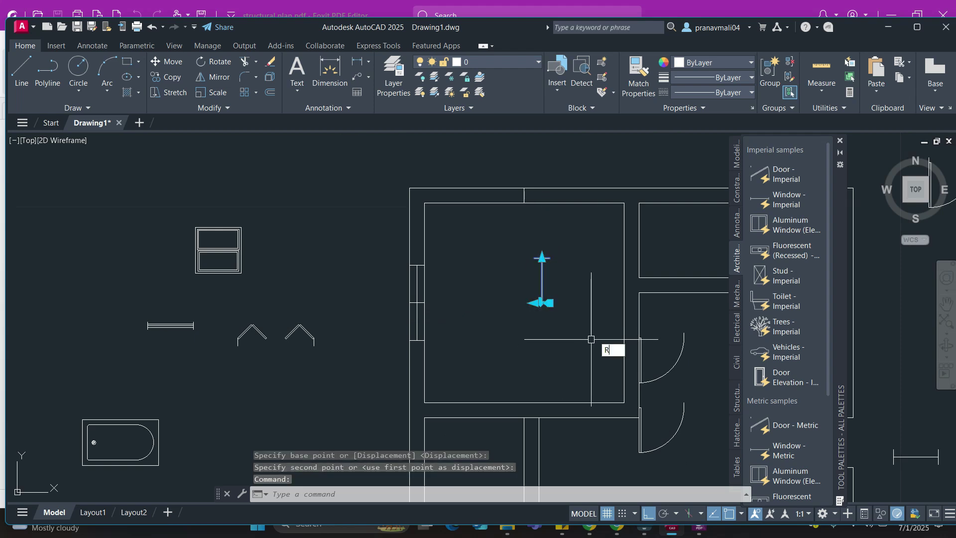
{"action": "key", "text": "Return"}
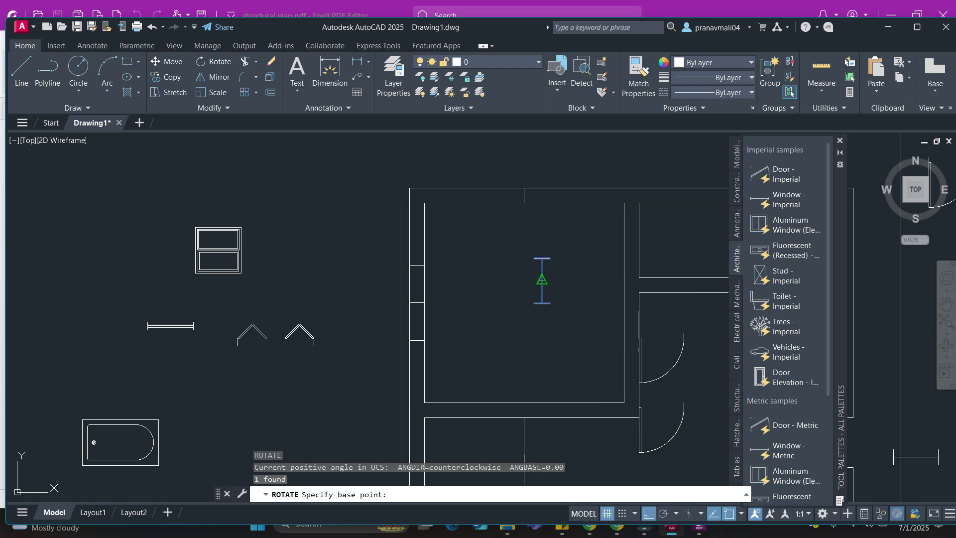
{"action": "left_click", "coordinate": [542, 279]}
{"action": "key", "text": "Return"}
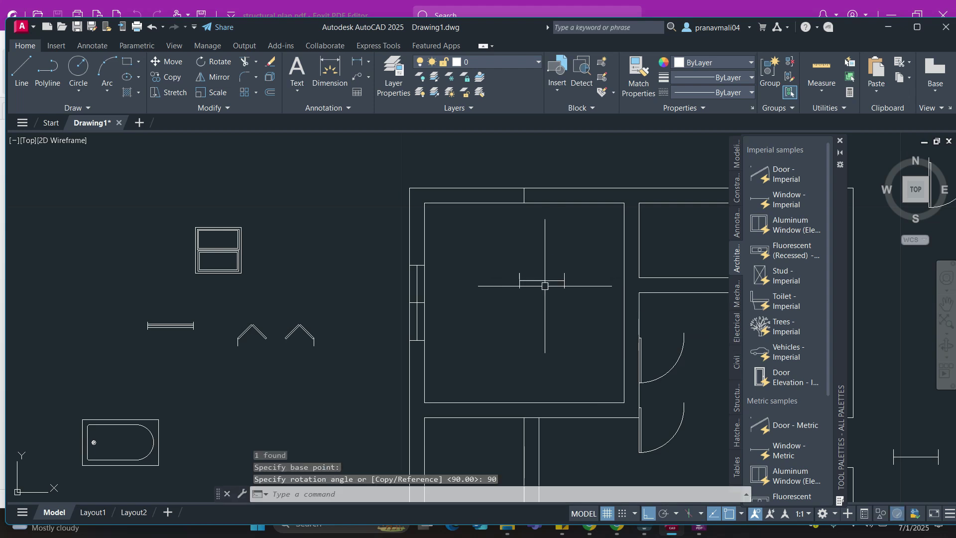
Stretch the horizontal window block leftward by about two-thirds of its length to match the left wall's window
{"action": "left_click", "coordinate": [520, 280]}
{"action": "scroll", "coordinate": [498, 271], "scroll_direction": "up", "scroll_amount": 4}
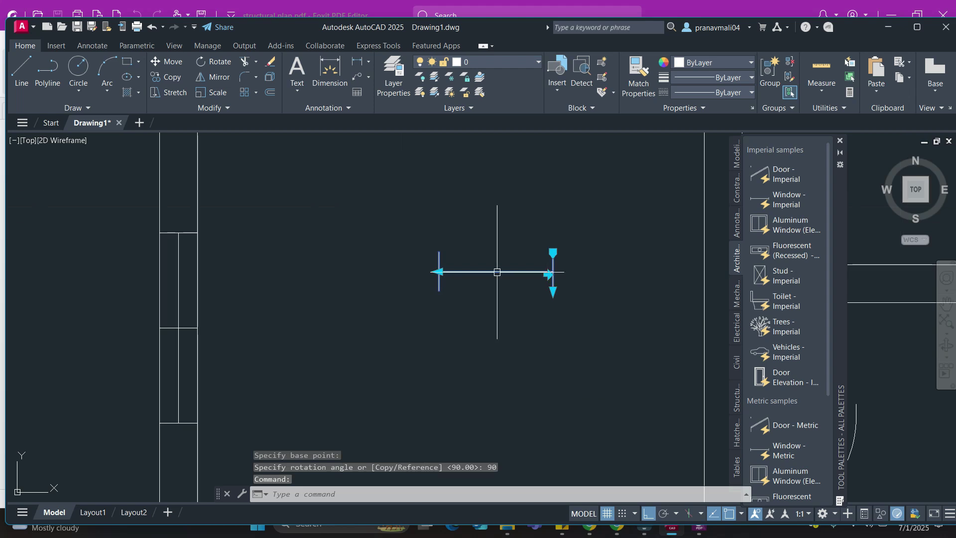
{"action": "left_click", "coordinate": [439, 271]}
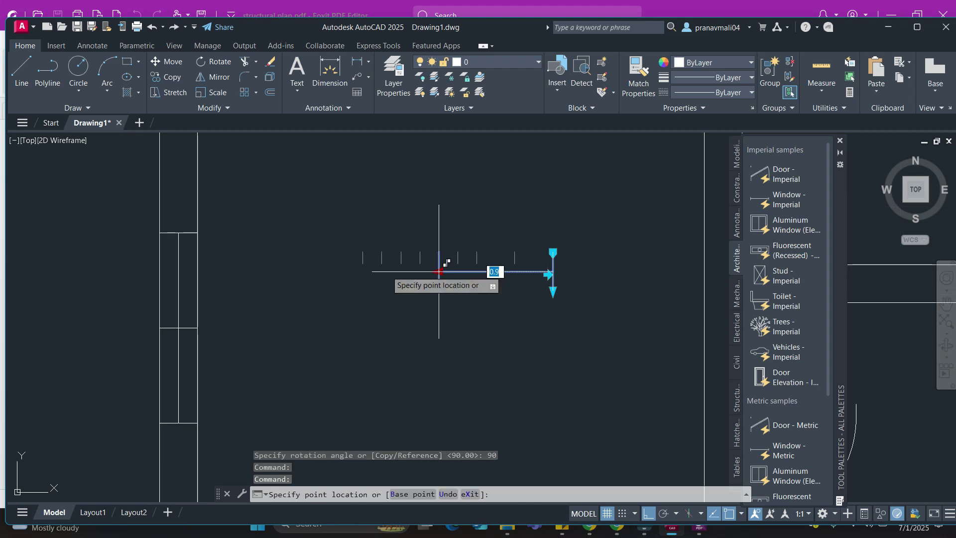
{"action": "left_click", "coordinate": [290, 269]}
Move the horizontal window block from its midpoint to the midpoint of the short line across the kitchen's top wall
{"action": "type", "text": "M"}
{"action": "key", "text": "Return"}
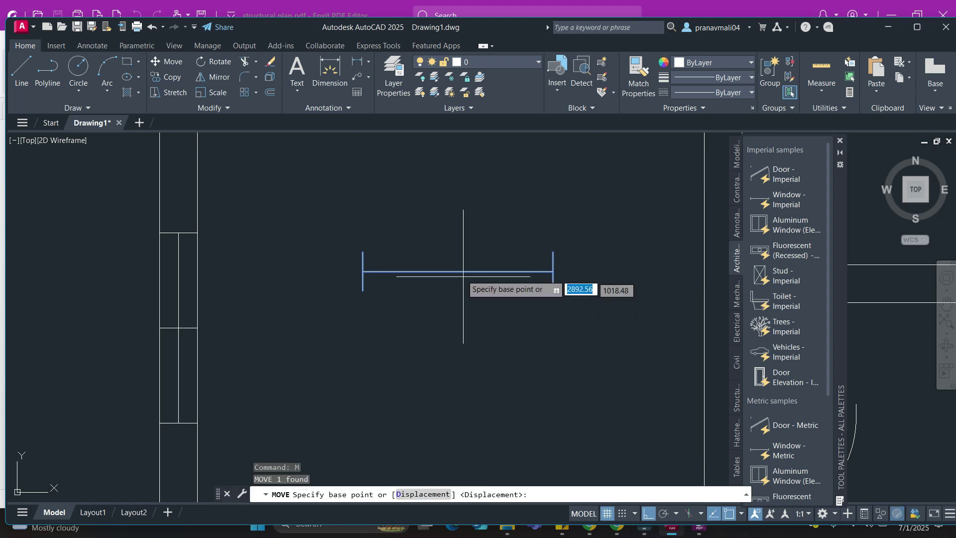
{"action": "left_click", "coordinate": [457, 272]}
{"action": "middle_click_drag", "start_coordinate": [448, 212], "coordinate": [439, 339]}
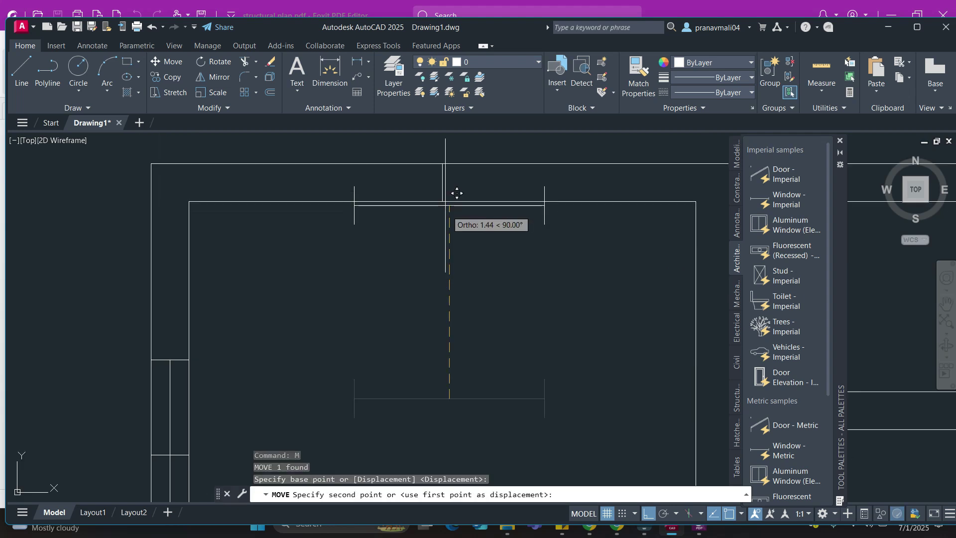
{"action": "left_click", "coordinate": [442, 177]}
{"action": "middle_click_drag", "start_coordinate": [492, 273], "coordinate": [480, 290]}
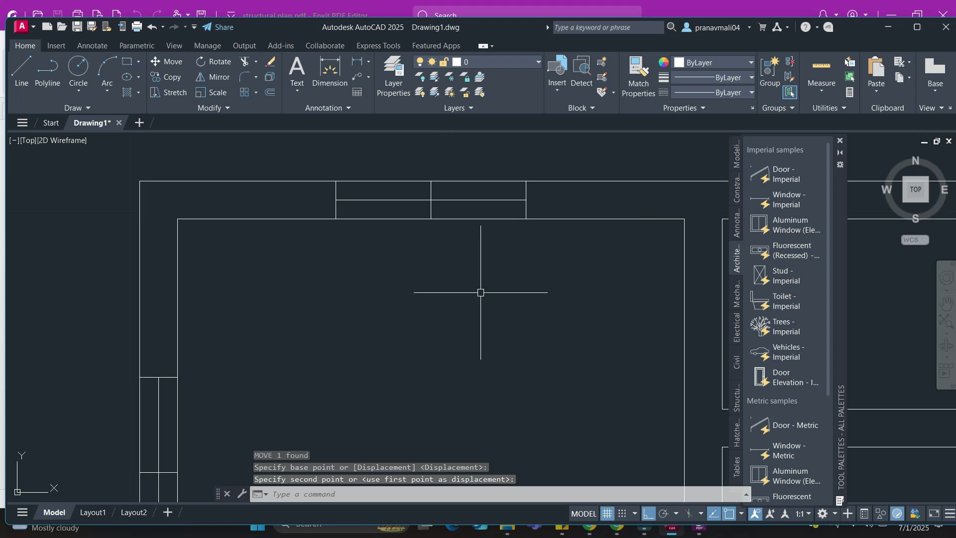
Delete the two short guide lines crossing the windows in the kitchen's top and left walls
{"action": "left_click", "coordinate": [431, 211]}
{"action": "middle_click_drag", "start_coordinate": [337, 261], "coordinate": [341, 249]}
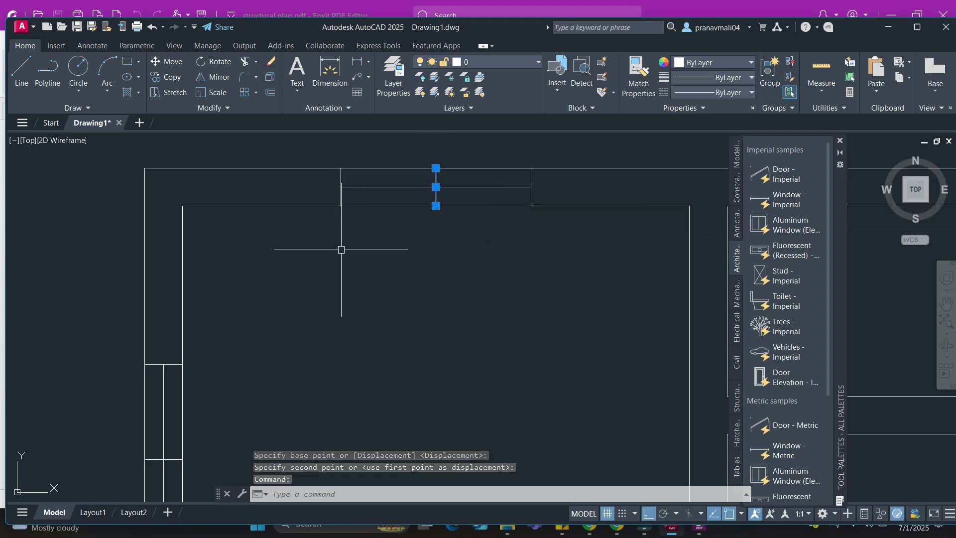
{"action": "middle_click_drag", "start_coordinate": [202, 386], "coordinate": [234, 328]}
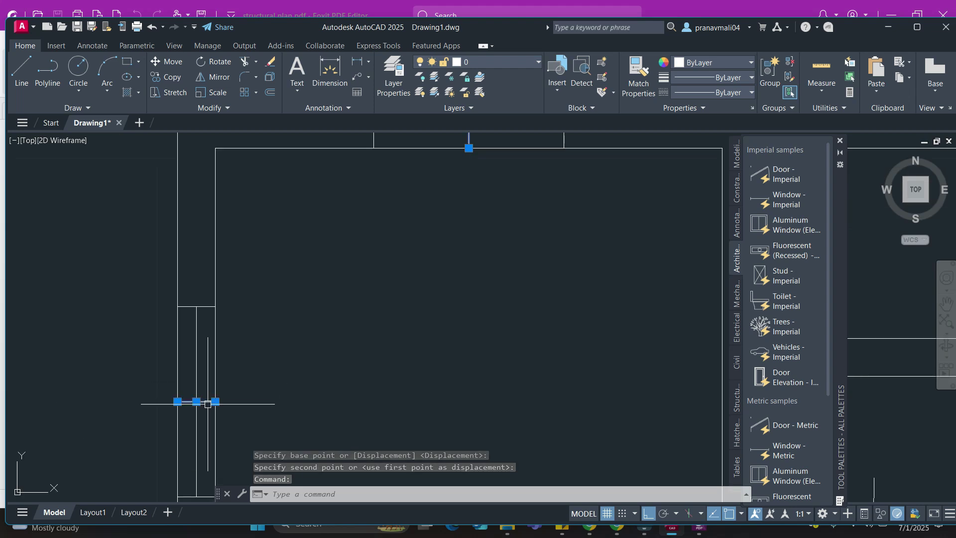
{"action": "key", "text": "Delete"}
{"action": "scroll", "coordinate": [478, 351], "scroll_direction": "down", "scroll_amount": 6}
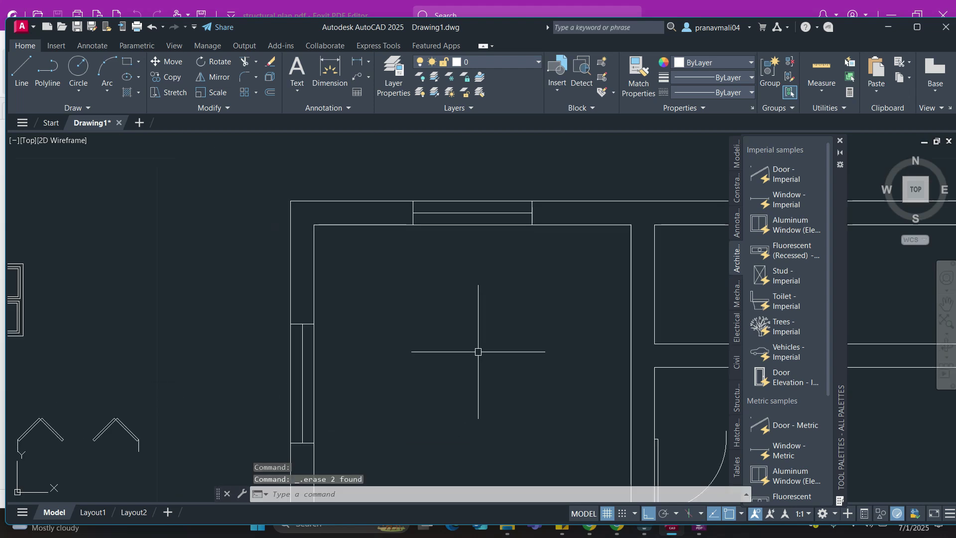
{"action": "mouse_move", "coordinate": [440, 348]}
{"action": "middle_mouse_down"}
{"action": "mouse_move", "coordinate": [424, 320]}
{"action": "mouse_move", "coordinate": [426, 259]}
{"action": "middle_mouse_up"}
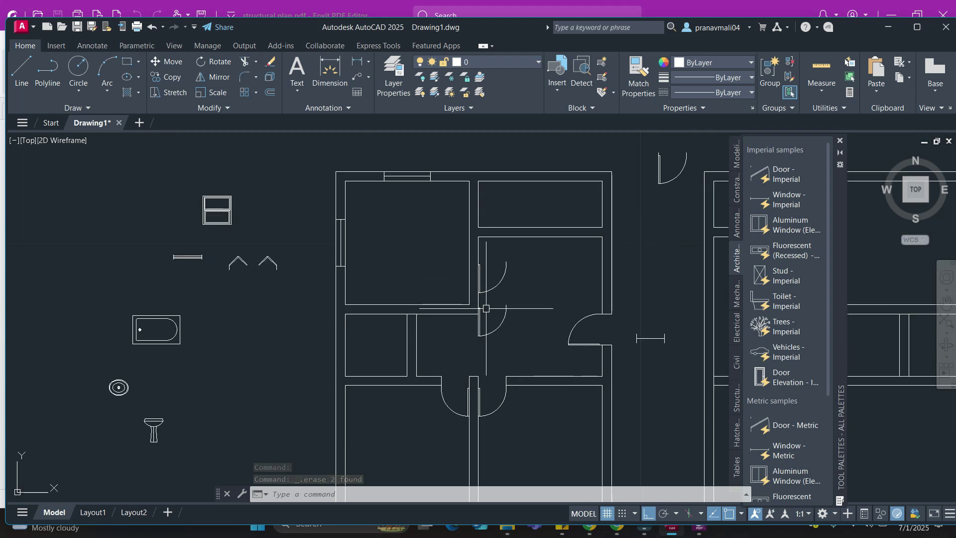
{"action": "middle_click_drag", "start_coordinate": [490, 335], "coordinate": [472, 324]}
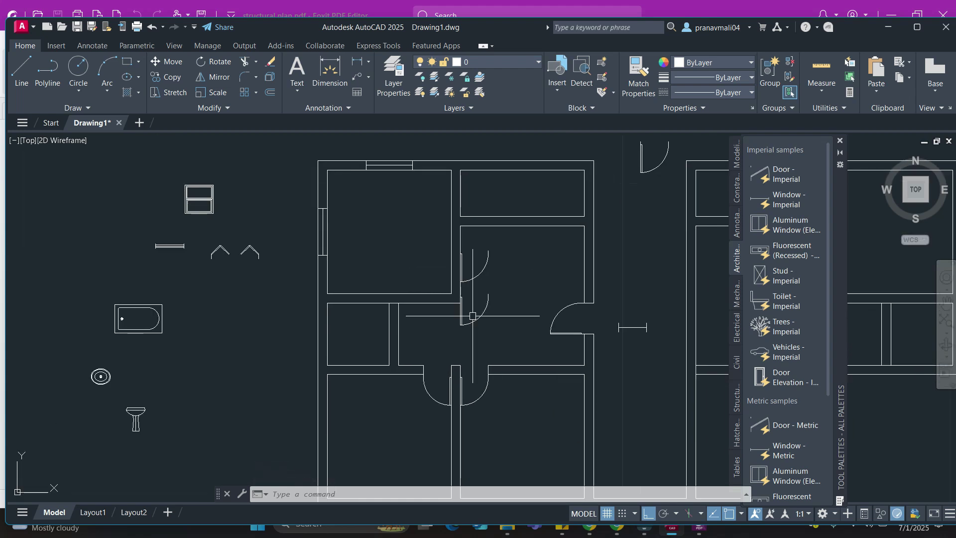
{"action": "middle_click_drag", "start_coordinate": [218, 311], "coordinate": [213, 271]}
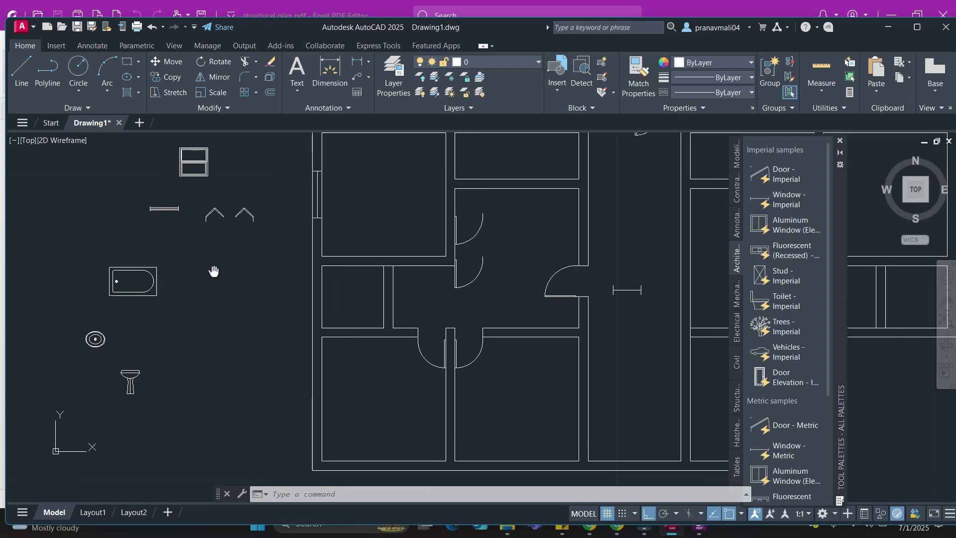
{"action": "middle_click_drag", "start_coordinate": [274, 283], "coordinate": [233, 304]}
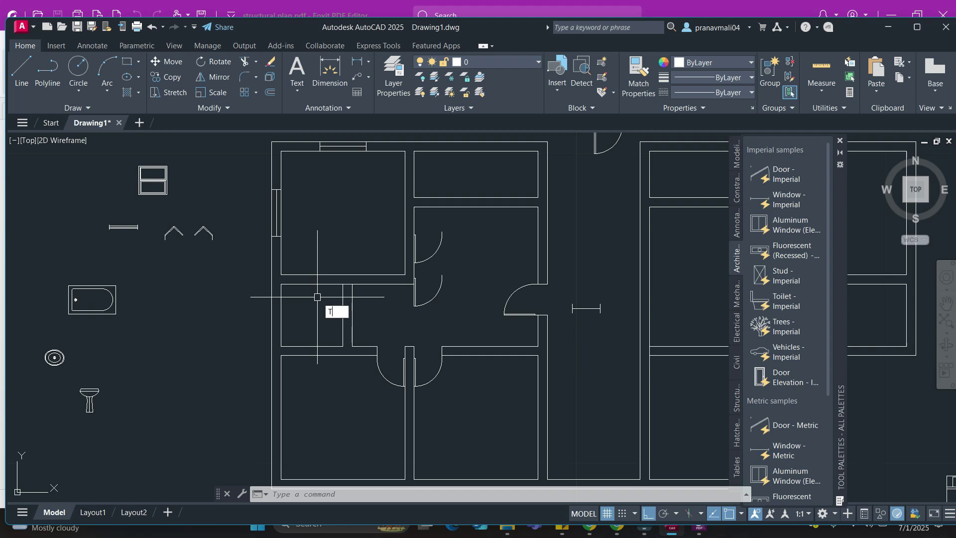
{"action": "key", "text": "Escape"}
{"action": "key", "text": "Escape"}
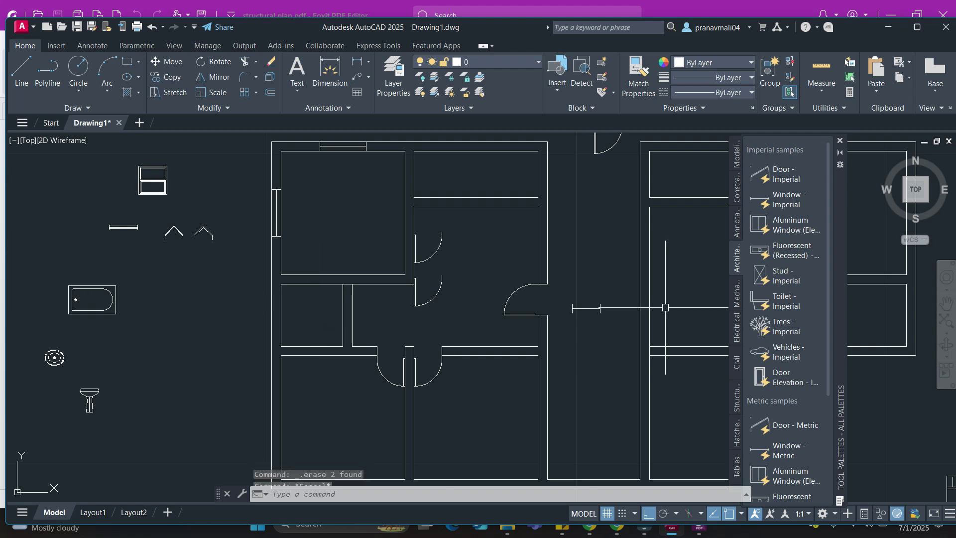
Insert the Toilet - Metric block in the small room below the kitchen and switch it to Elongated (Plan)
{"action": "scroll", "coordinate": [786, 301], "scroll_direction": "down", "scroll_amount": 5}
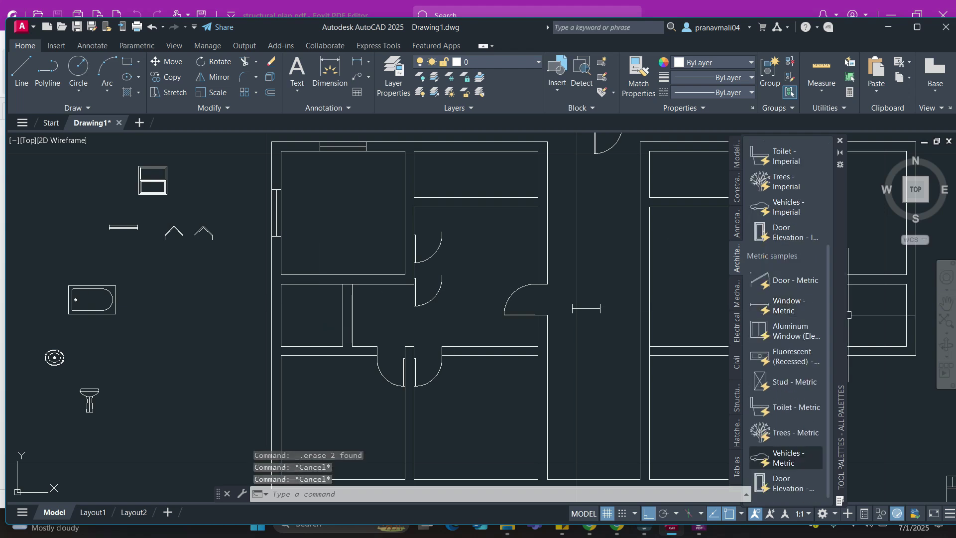
{"action": "left_click", "coordinate": [786, 406]}
{"action": "scroll", "coordinate": [339, 327], "scroll_direction": "up", "scroll_amount": 4}
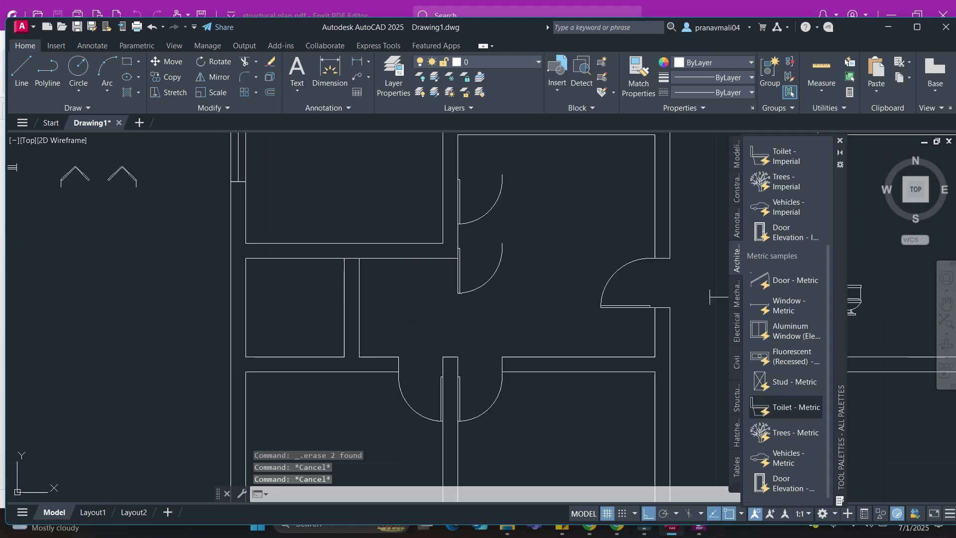
{"action": "middle_click_drag", "start_coordinate": [258, 283], "coordinate": [302, 274]}
{"action": "left_click", "coordinate": [302, 273]}
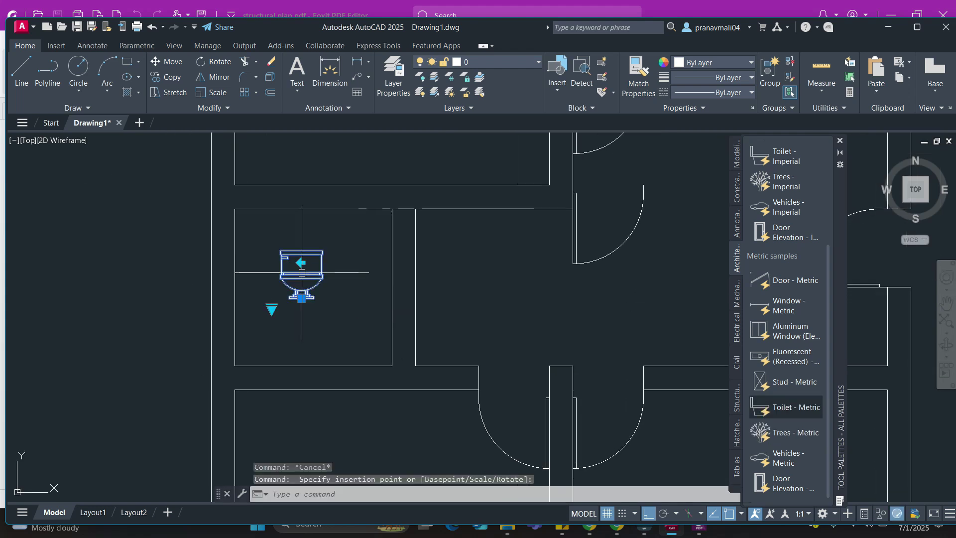
{"action": "left_click", "coordinate": [271, 308]}
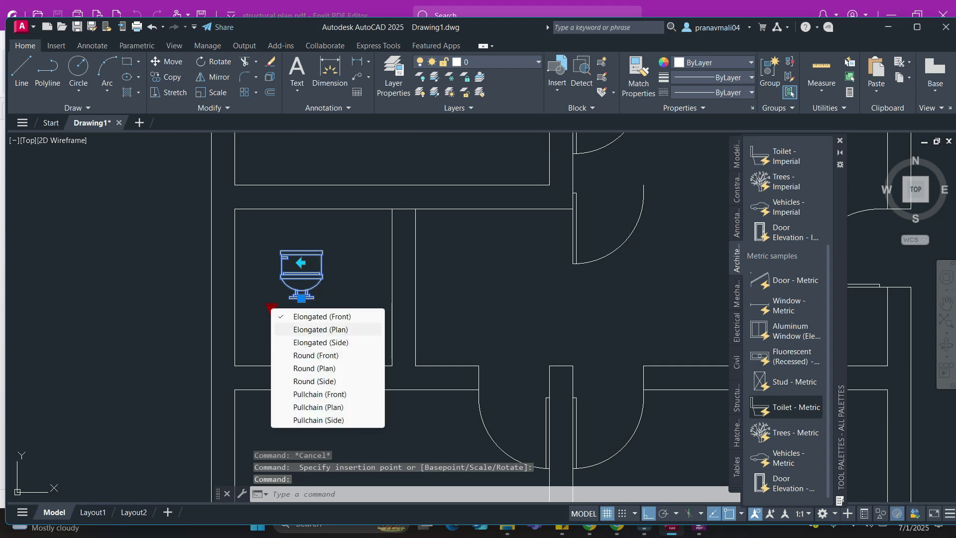
{"action": "left_click", "coordinate": [320, 329]}
{"action": "scroll", "coordinate": [302, 313], "scroll_direction": "up", "scroll_amount": 4}
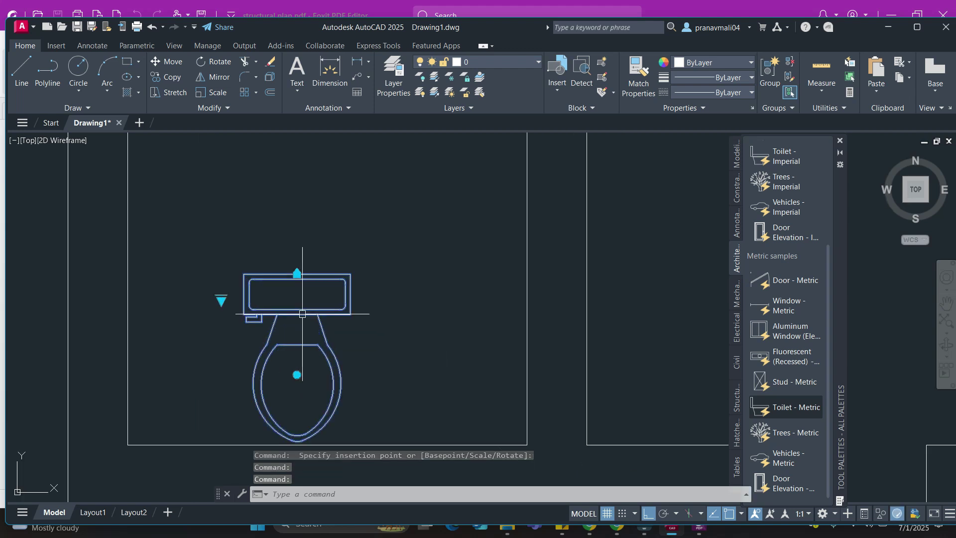
Rotate the toilet block by 90 degrees about the centre of its tank
{"action": "key", "text": "Return"}
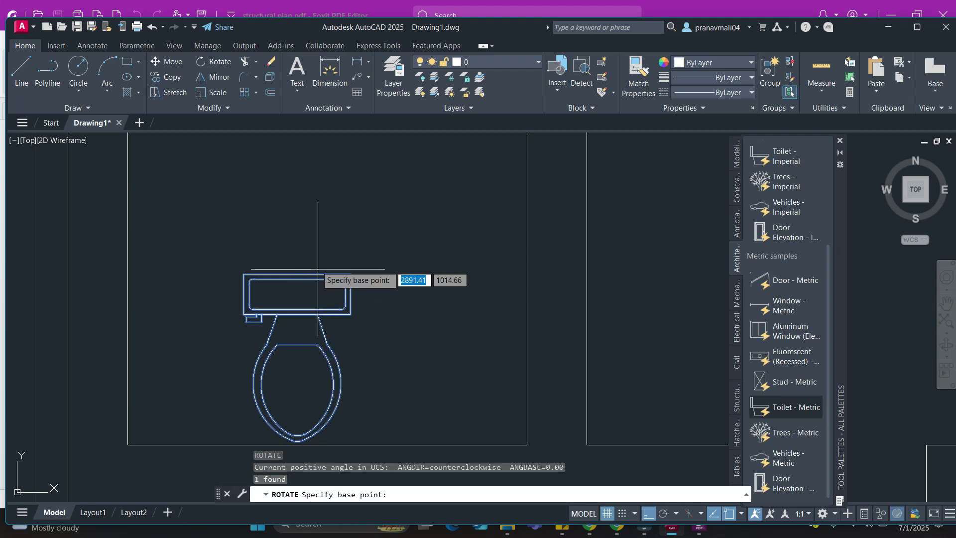
{"action": "left_click", "coordinate": [297, 294]}
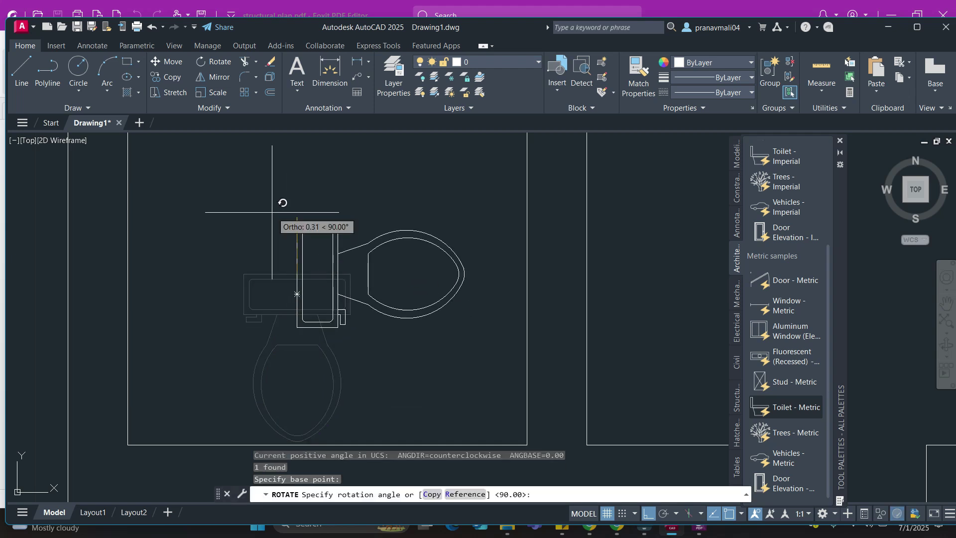
{"action": "type", "text": "90"}
{"action": "key", "text": "Return"}
Copy the rotated toilet from the midpoint of its tank's back edge to the midpoint of the small room's left wall
{"action": "left_click", "coordinate": [339, 208]}
{"action": "left_click", "coordinate": [292, 251]}
{"action": "type", "text": "V"}
{"action": "key", "text": "BackSpace"}
{"action": "type", "text": "CO"}
{"action": "key", "text": "Return"}
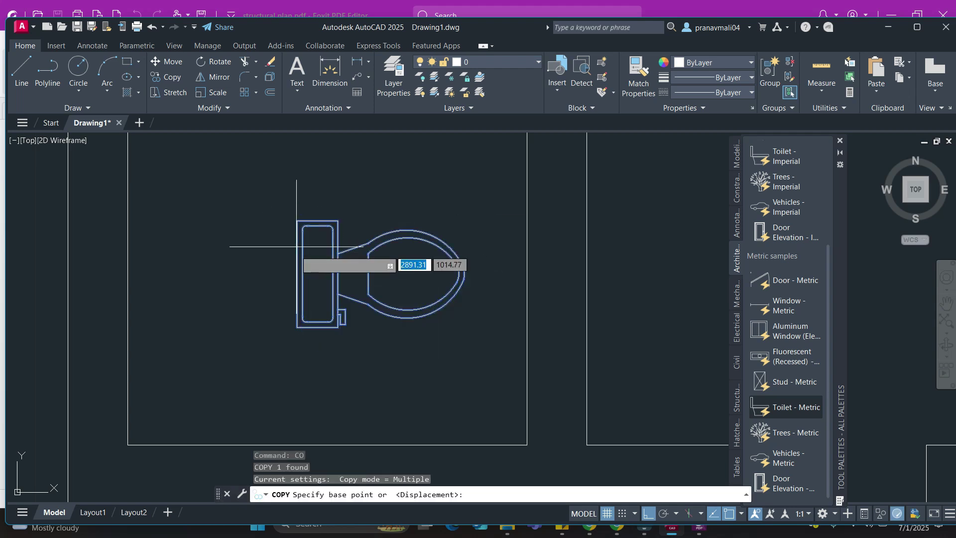
{"action": "left_click", "coordinate": [317, 273]}
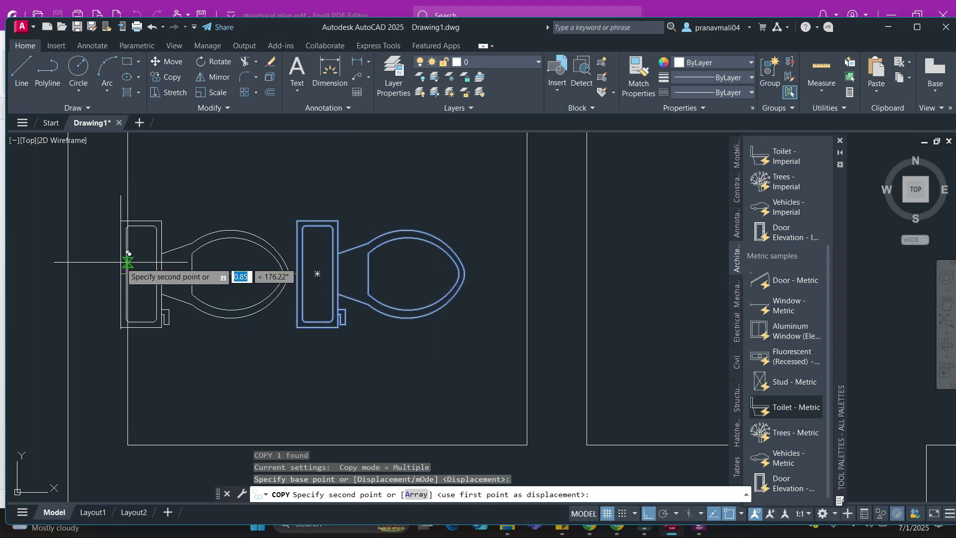
{"action": "scroll", "coordinate": [131, 258], "scroll_direction": "down", "scroll_amount": 4}
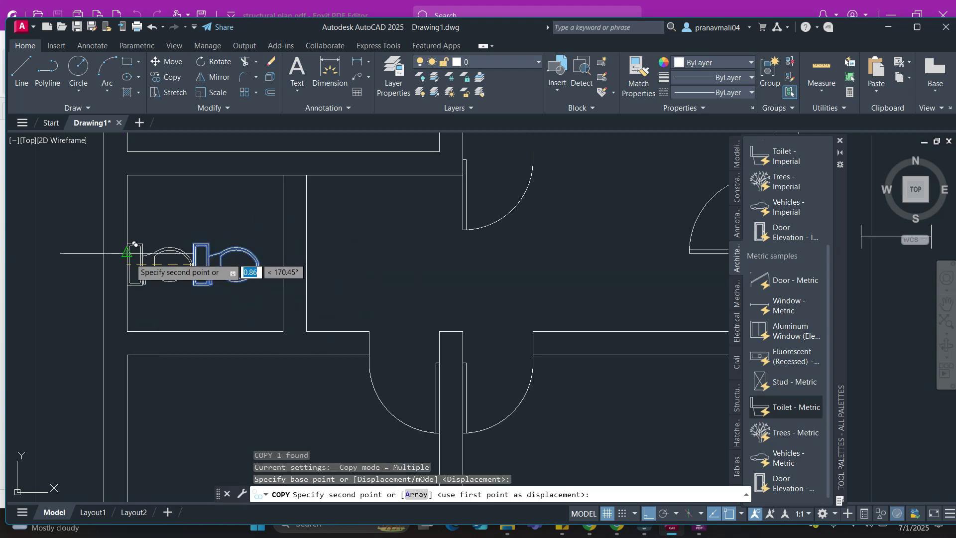
{"action": "left_click", "coordinate": [129, 253]}
{"action": "key", "text": "Escape"}
{"action": "key", "text": "Escape"}
Move the original toilet block horizontally to the right, out of the small room
{"action": "left_click", "coordinate": [254, 241]}
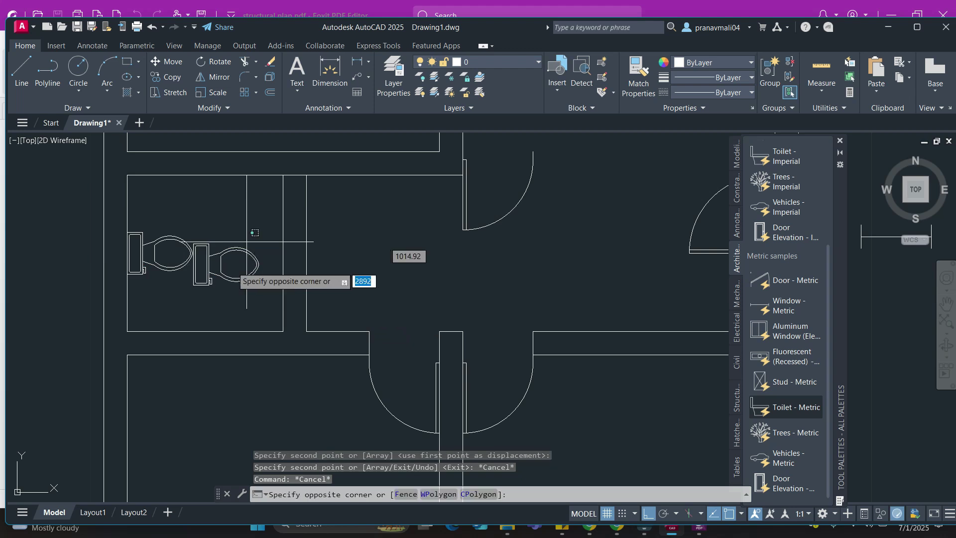
{"action": "left_click", "coordinate": [229, 273]}
{"action": "left_click", "coordinate": [232, 265]}
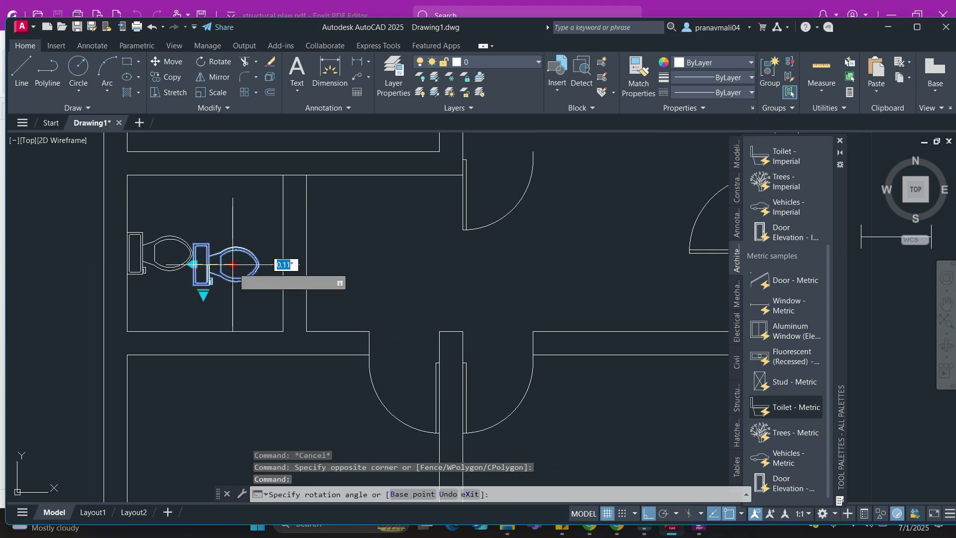
{"action": "scroll", "coordinate": [179, 265], "scroll_direction": "up", "scroll_amount": 2}
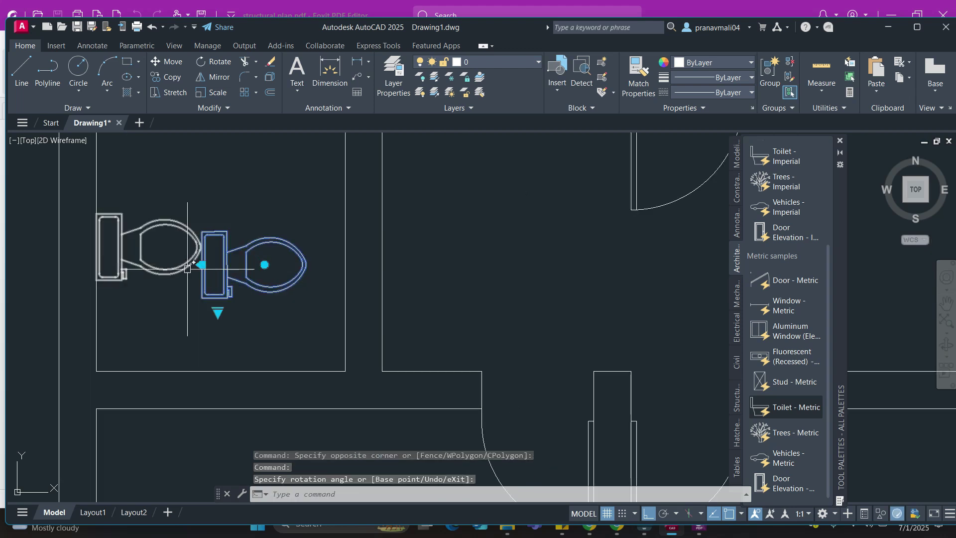
{"action": "key", "text": "Return"}
{"action": "left_click", "coordinate": [236, 282]}
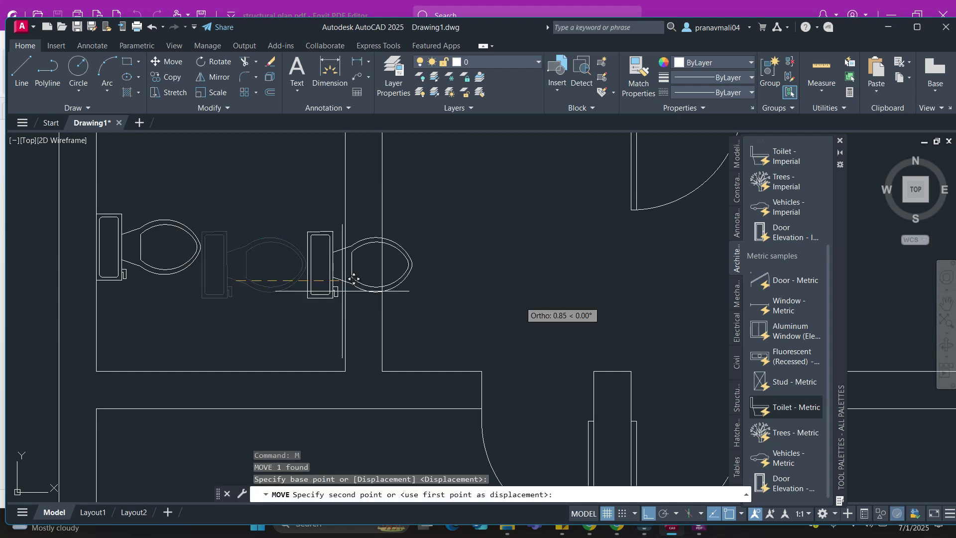
{"action": "left_click", "coordinate": [630, 302]}
{"action": "key", "text": "Escape"}
{"action": "middle_click_drag", "start_coordinate": [302, 287], "coordinate": [420, 283]}
{"action": "middle_click_drag", "start_coordinate": [215, 276], "coordinate": [253, 273]}
{"action": "scroll", "coordinate": [252, 273], "scroll_direction": "up", "scroll_amount": 2}
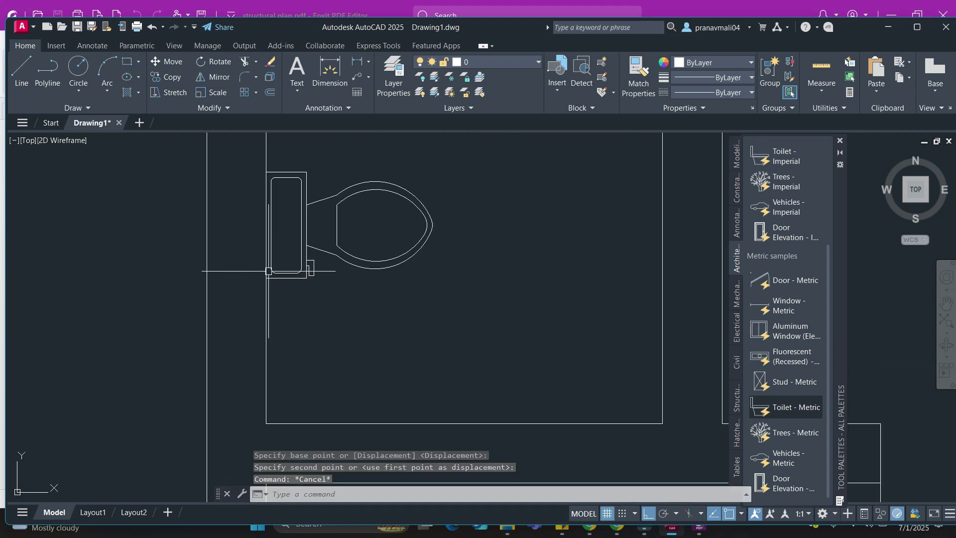
{"action": "left_click", "coordinate": [271, 275]}
{"action": "scroll", "coordinate": [312, 286], "scroll_direction": "up", "scroll_amount": 2}
{"action": "middle_click_drag", "start_coordinate": [313, 286], "coordinate": [307, 327]}
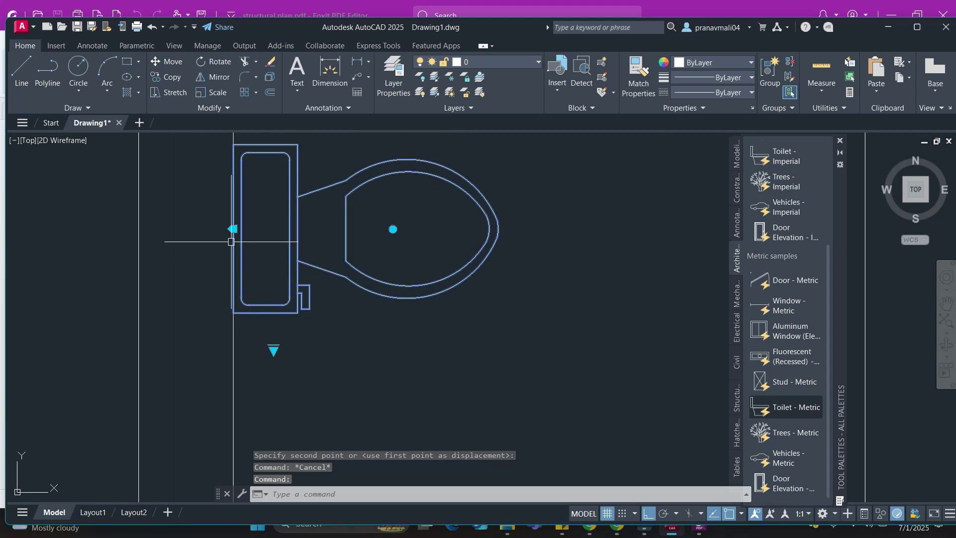
{"action": "left_click", "coordinate": [232, 229]}
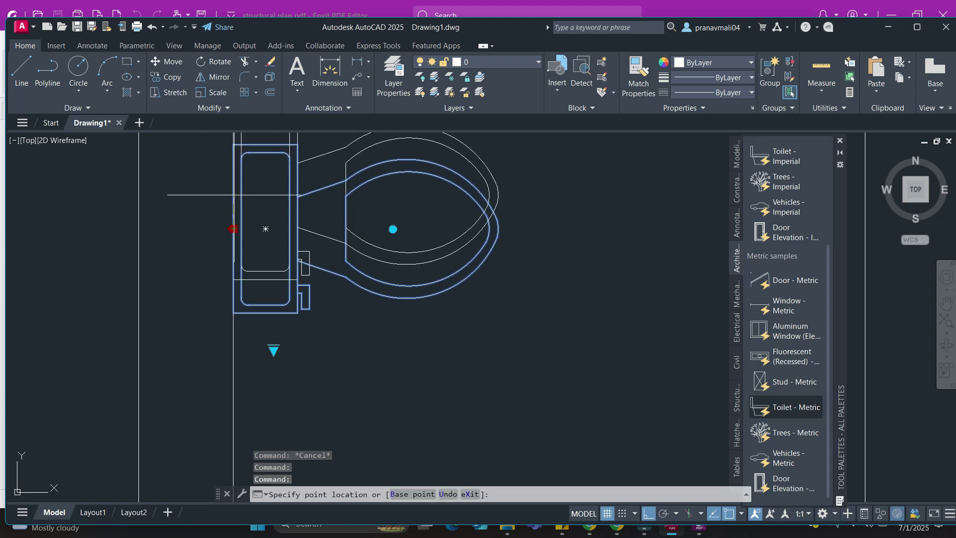
{"action": "key", "text": "Escape"}
{"action": "key", "text": "Escape"}
{"action": "key", "text": "Escape"}
Select the toilet placed against the small room's left wall
{"action": "scroll", "coordinate": [350, 289], "scroll_direction": "down", "scroll_amount": 4}
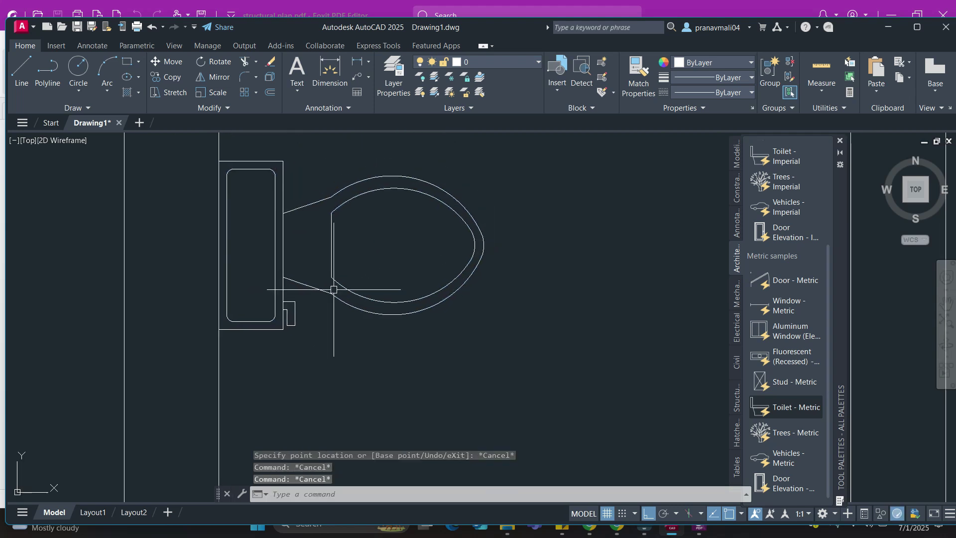
{"action": "mouse_move", "coordinate": [351, 289]}
{"action": "middle_mouse_down"}
{"action": "mouse_move", "coordinate": [312, 267]}
{"action": "mouse_move", "coordinate": [343, 278]}
{"action": "middle_mouse_up"}
{"action": "middle_click_drag", "start_coordinate": [448, 311], "coordinate": [370, 242]}
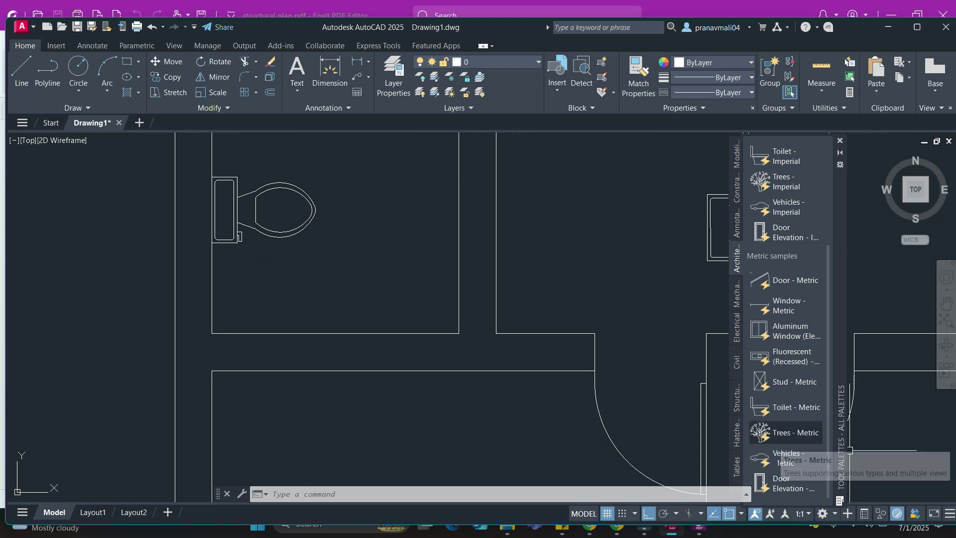
{"action": "left_click", "coordinate": [351, 252]}
{"action": "left_click", "coordinate": [285, 209]}
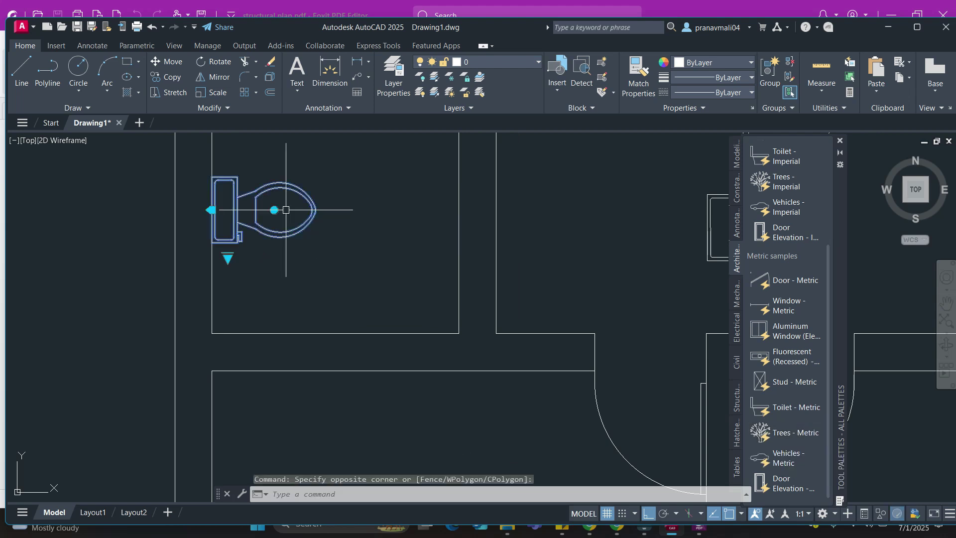
{"action": "type", "text": "m"}
{"action": "key", "text": "Return"}
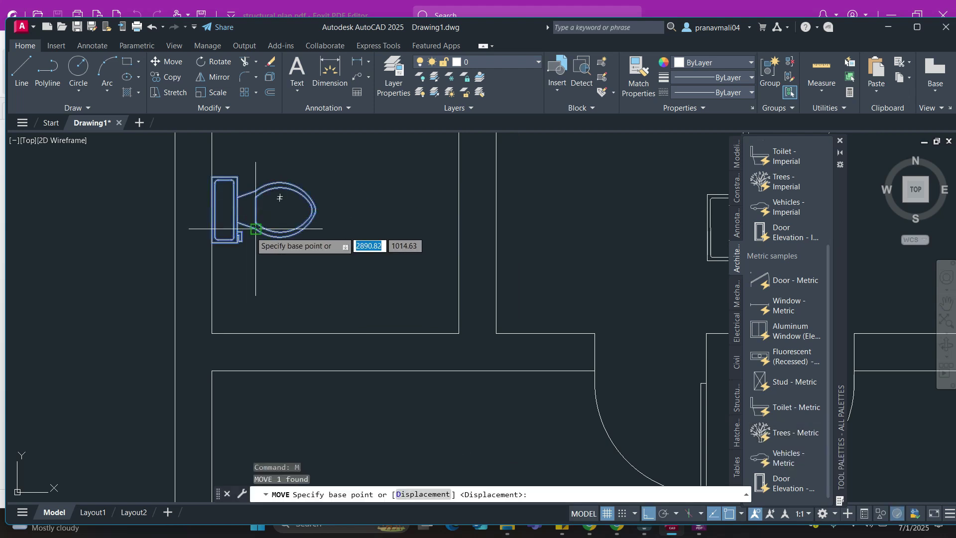
{"action": "key", "text": "Escape"}
Look over the floor plan and the loose fixture symbols around it
{"action": "scroll", "coordinate": [502, 297], "scroll_direction": "down", "scroll_amount": 3}
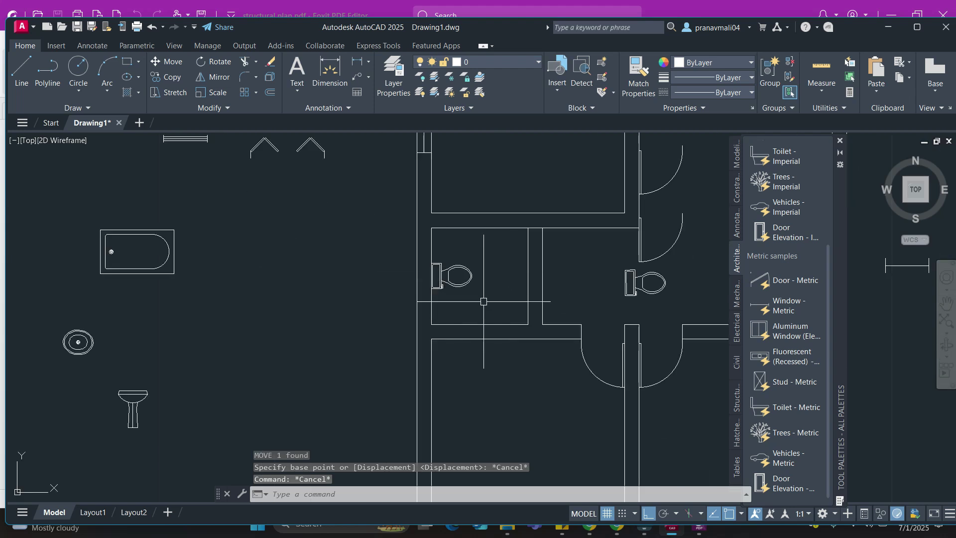
{"action": "middle_click_drag", "start_coordinate": [601, 346], "coordinate": [518, 324]}
{"action": "middle_click_drag", "start_coordinate": [618, 333], "coordinate": [559, 300]}
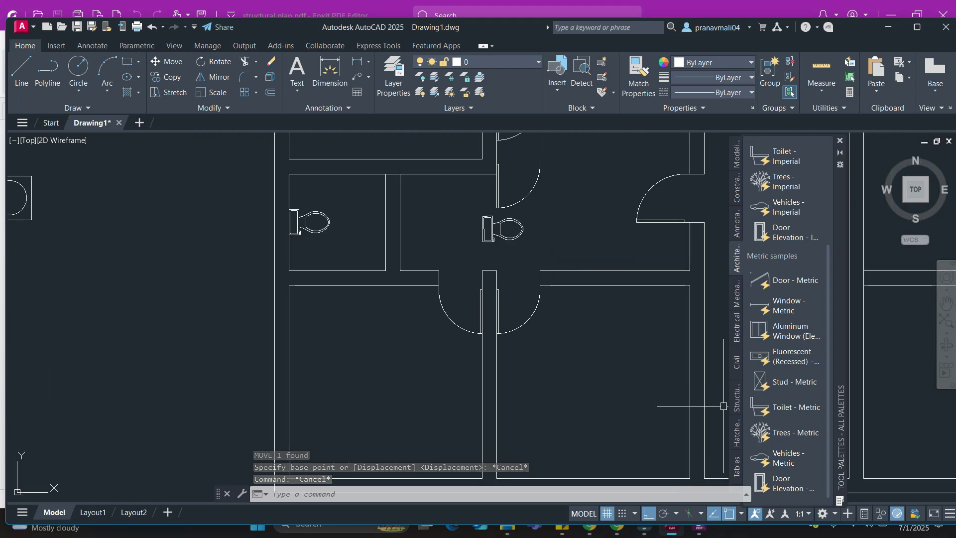
{"action": "scroll", "coordinate": [388, 314], "scroll_direction": "down", "scroll_amount": 5}
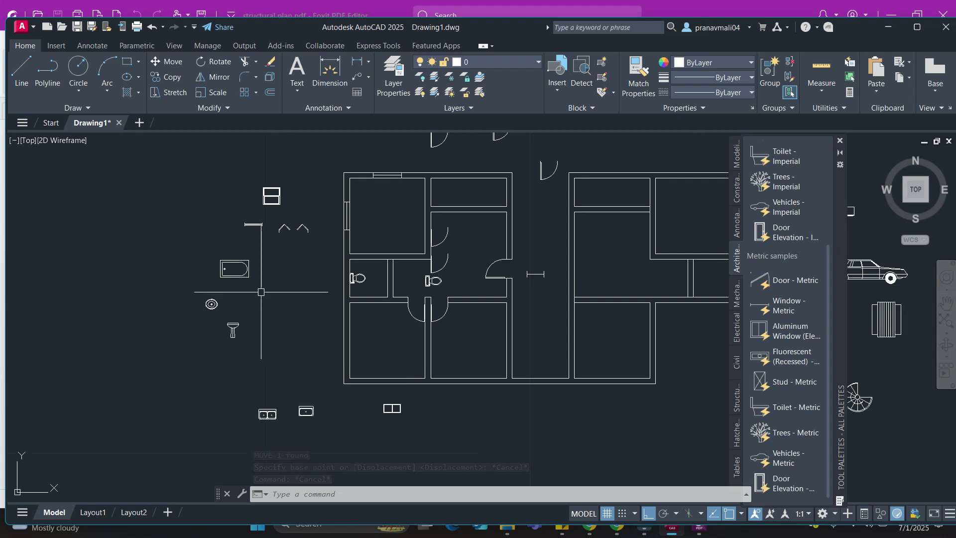
{"action": "scroll", "coordinate": [305, 418], "scroll_direction": "up", "scroll_amount": 5}
{"action": "scroll", "coordinate": [330, 416], "scroll_direction": "down", "scroll_amount": 7}
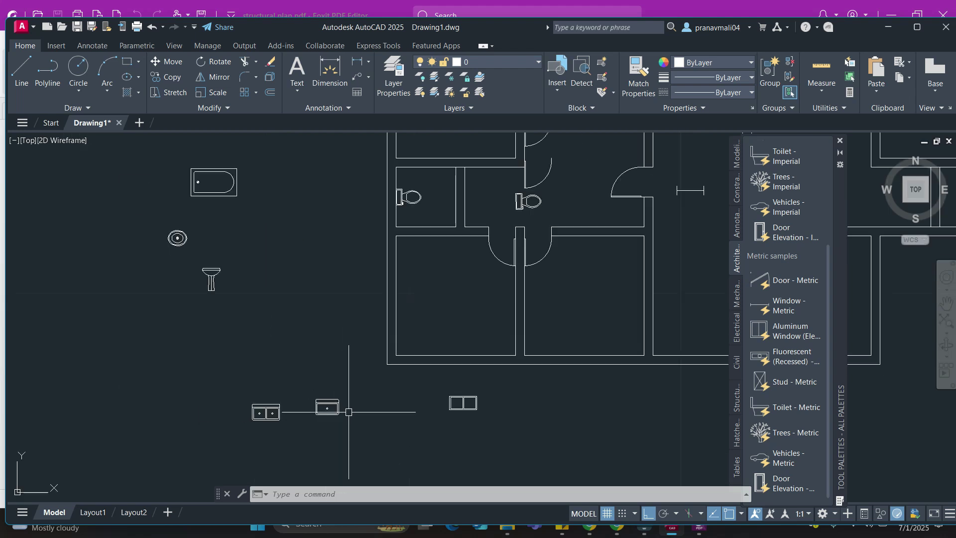
{"action": "scroll", "coordinate": [288, 317], "scroll_direction": "up", "scroll_amount": 2}
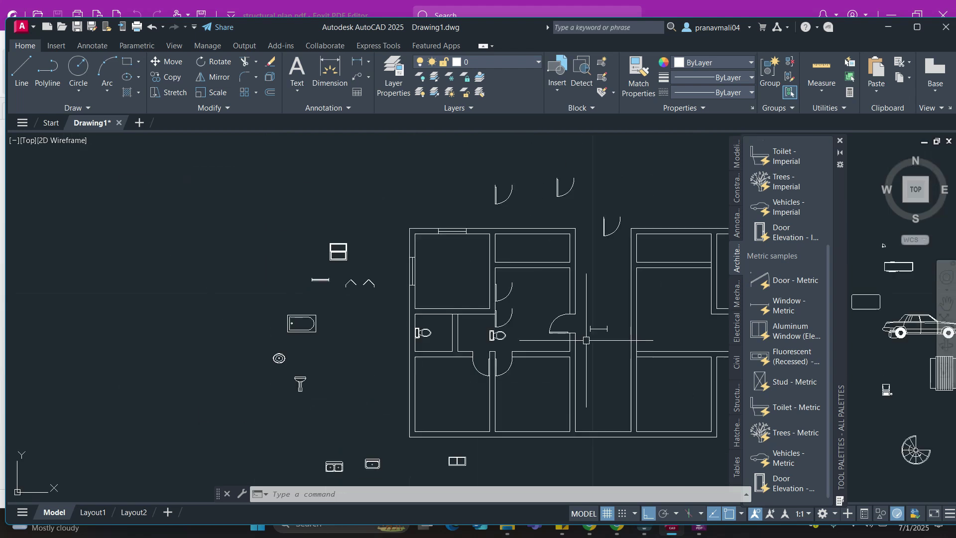
{"action": "scroll", "coordinate": [348, 330], "scroll_direction": "down", "scroll_amount": 3}
Copy the loose oval washbasin by its centre onto the upper wall line of the bathroom with the second toilet
{"action": "scroll", "coordinate": [120, 380], "scroll_direction": "up", "scroll_amount": 7}
{"action": "left_click", "coordinate": [122, 380]}
{"action": "left_click", "coordinate": [104, 366]}
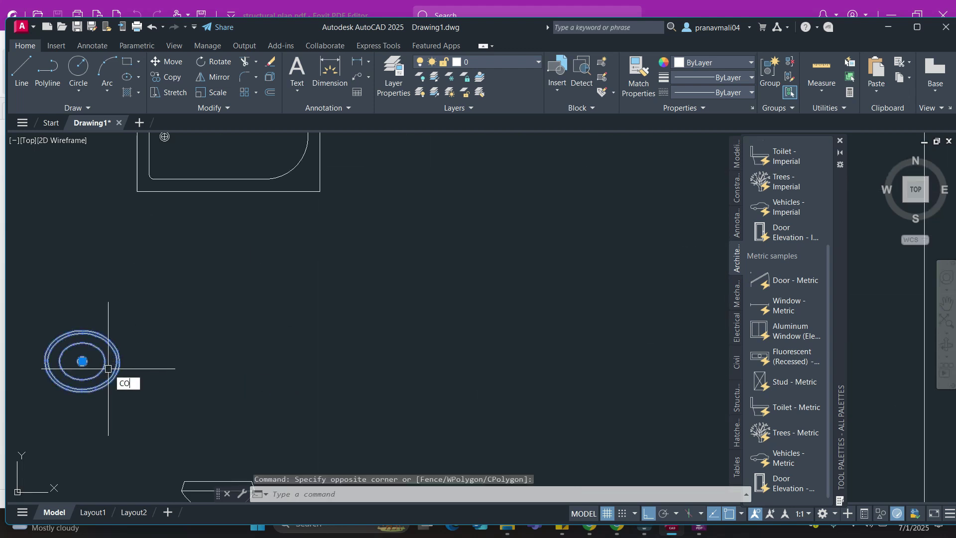
{"action": "key", "text": "Return"}
{"action": "scroll", "coordinate": [67, 360], "scroll_direction": "up", "scroll_amount": 3}
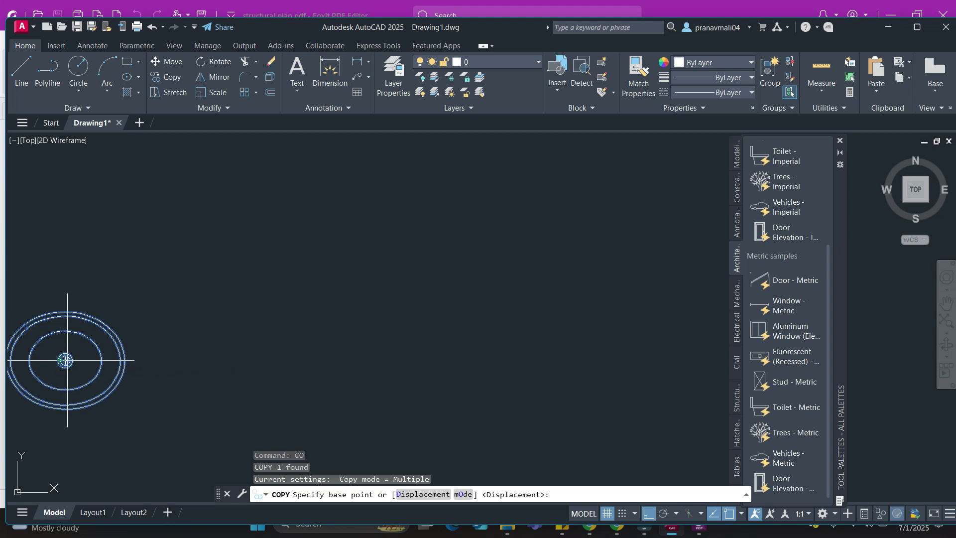
{"action": "left_click", "coordinate": [66, 360]}
{"action": "scroll", "coordinate": [187, 442], "scroll_direction": "down", "scroll_amount": 6}
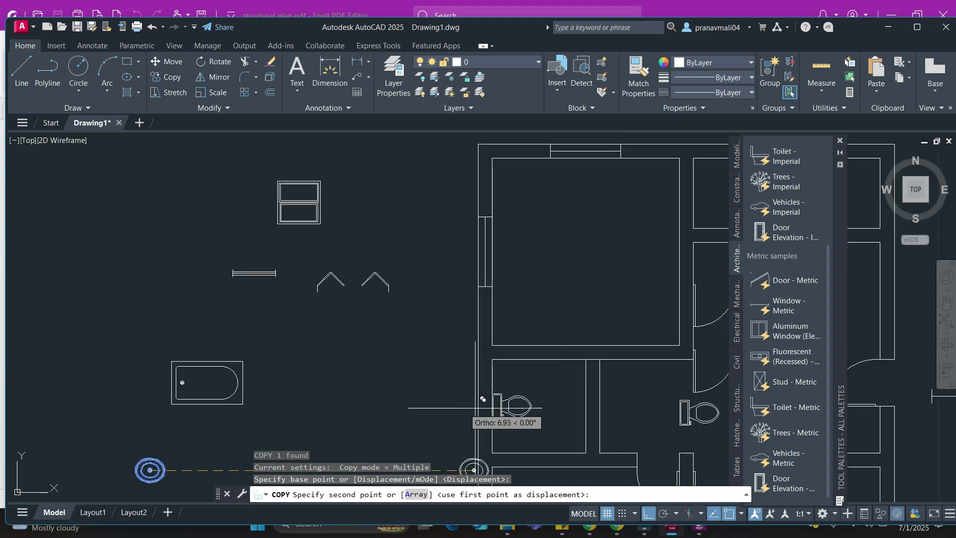
{"action": "scroll", "coordinate": [640, 397], "scroll_direction": "up", "scroll_amount": 2}
{"action": "left_click", "coordinate": [659, 337]}
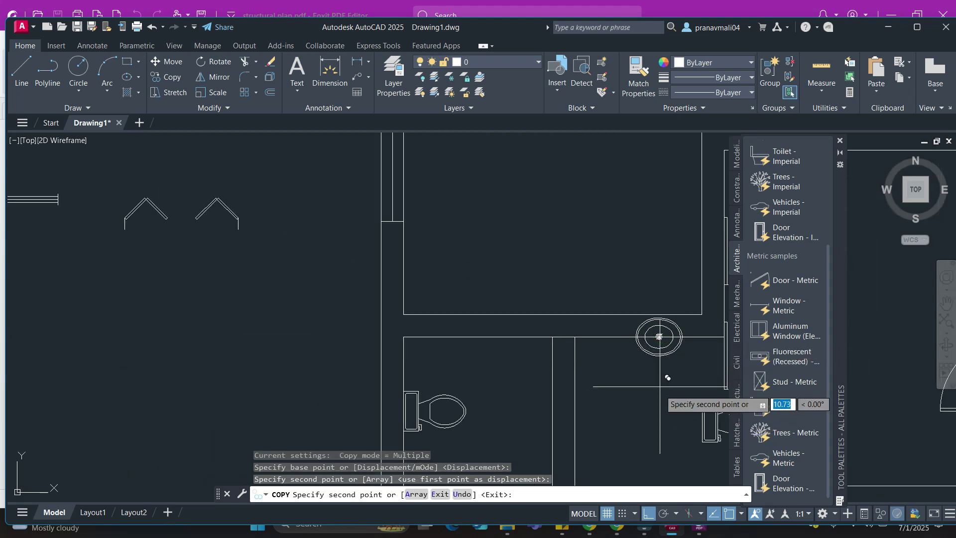
{"action": "scroll", "coordinate": [677, 368], "scroll_direction": "up", "scroll_amount": 3}
{"action": "key", "text": "Escape"}
Move the copied washbasin down by its upper quadrant so its edge touches the bathroom's upper wall line
{"action": "left_click", "coordinate": [675, 347]}
{"action": "left_click", "coordinate": [619, 316]}
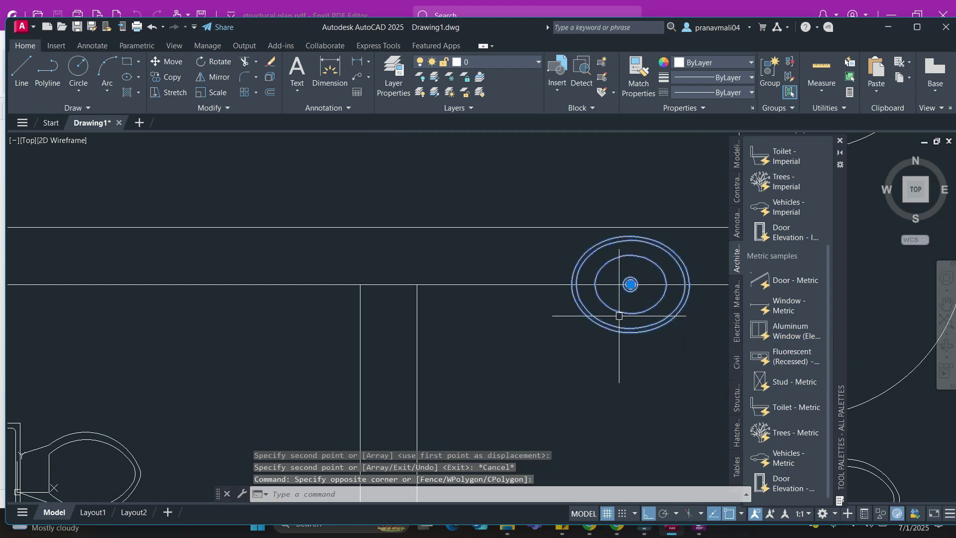
{"action": "type", "text": "m"}
{"action": "key", "text": "Return"}
{"action": "left_click", "coordinate": [630, 237]}
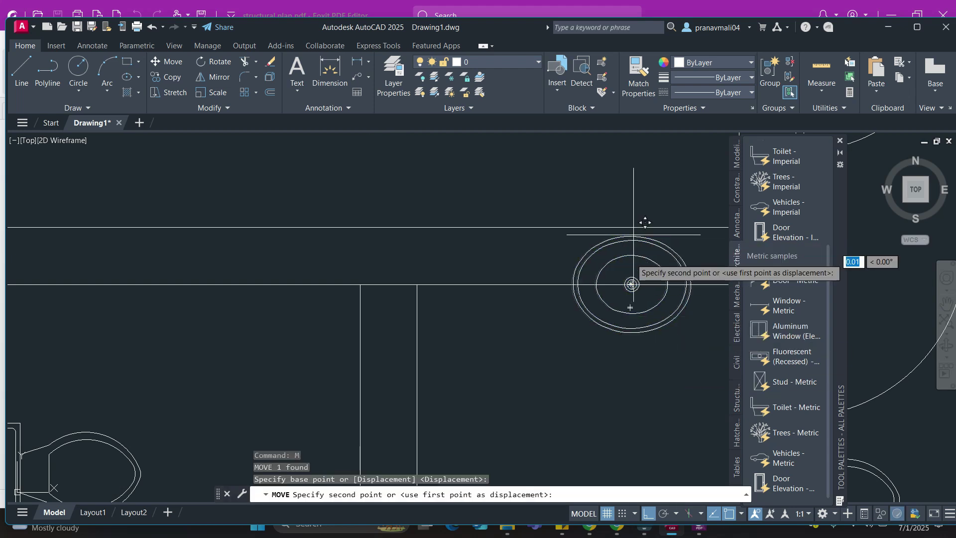
{"action": "left_click", "coordinate": [631, 282]}
Examine the fixture placement in the bathrooms and the empty passage between the two apartments
{"action": "scroll", "coordinate": [630, 282], "scroll_direction": "down", "scroll_amount": 5}
{"action": "mouse_move", "coordinate": [639, 413]}
{"action": "middle_mouse_down"}
{"action": "mouse_move", "coordinate": [547, 353]}
{"action": "mouse_move", "coordinate": [468, 348]}
{"action": "mouse_move", "coordinate": [410, 281]}
{"action": "mouse_move", "coordinate": [416, 300]}
{"action": "mouse_move", "coordinate": [334, 317]}
{"action": "middle_mouse_up"}
{"action": "scroll", "coordinate": [546, 352], "scroll_direction": "down", "scroll_amount": 2}
{"action": "scroll", "coordinate": [421, 303], "scroll_direction": "down", "scroll_amount": 2}
{"action": "mouse_move", "coordinate": [192, 332]}
{"action": "middle_mouse_down"}
{"action": "mouse_move", "coordinate": [225, 334]}
{"action": "mouse_move", "coordinate": [210, 337]}
{"action": "middle_mouse_up"}
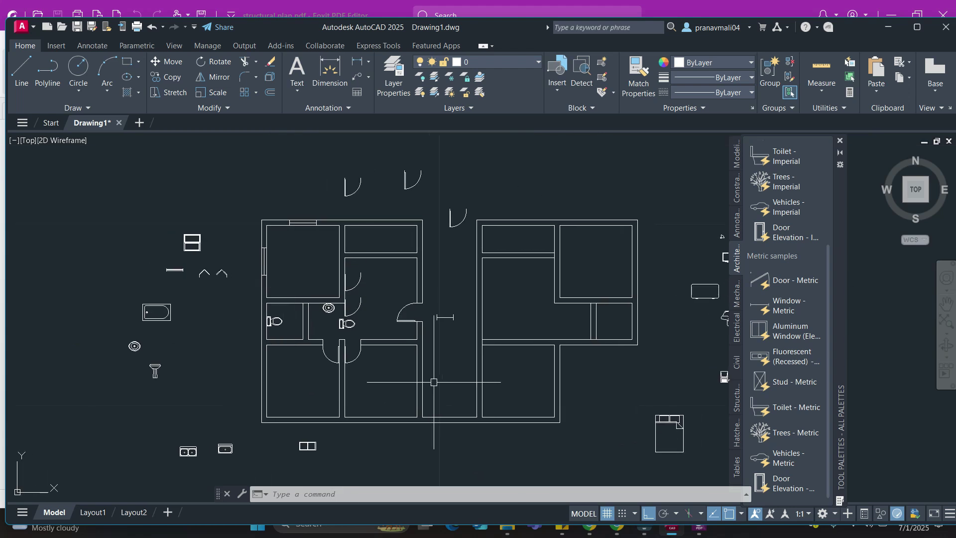
{"action": "middle_click_drag", "start_coordinate": [476, 386], "coordinate": [452, 368]}
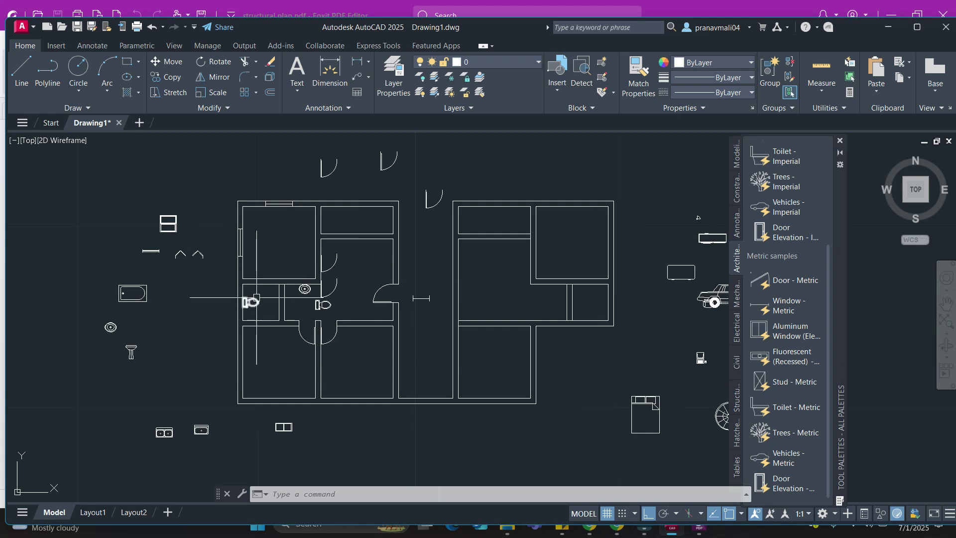
{"action": "scroll", "coordinate": [256, 298], "scroll_direction": "up", "scroll_amount": 4}
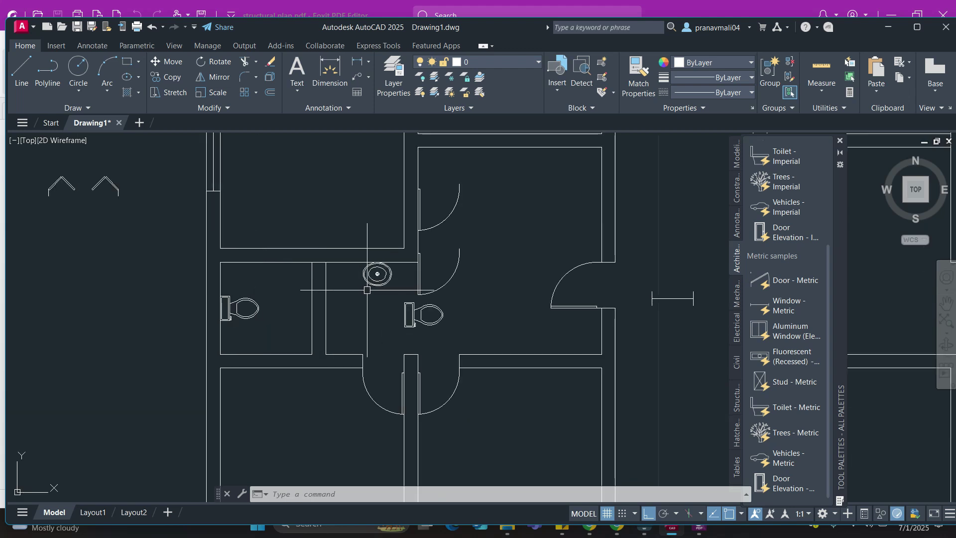
{"action": "middle_click_drag", "start_coordinate": [367, 289], "coordinate": [335, 356]}
{"action": "mouse_move", "coordinate": [435, 288]}
{"action": "middle_mouse_down"}
{"action": "mouse_move", "coordinate": [435, 318]}
{"action": "mouse_move", "coordinate": [440, 302]}
{"action": "middle_mouse_up"}
{"action": "scroll", "coordinate": [440, 303], "scroll_direction": "down", "scroll_amount": 3}
{"action": "scroll", "coordinate": [496, 320], "scroll_direction": "up", "scroll_amount": 1}
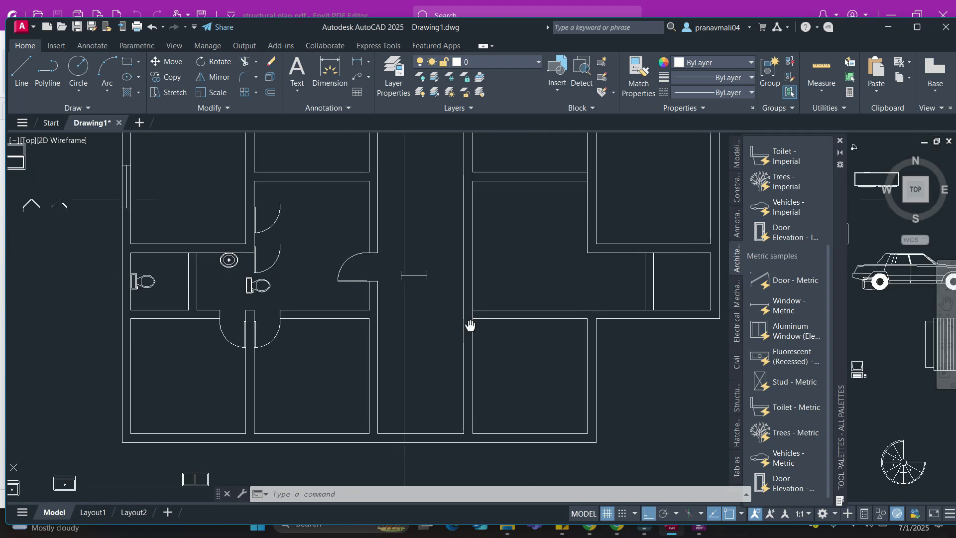
{"action": "middle_click_drag", "start_coordinate": [198, 319], "coordinate": [211, 307]}
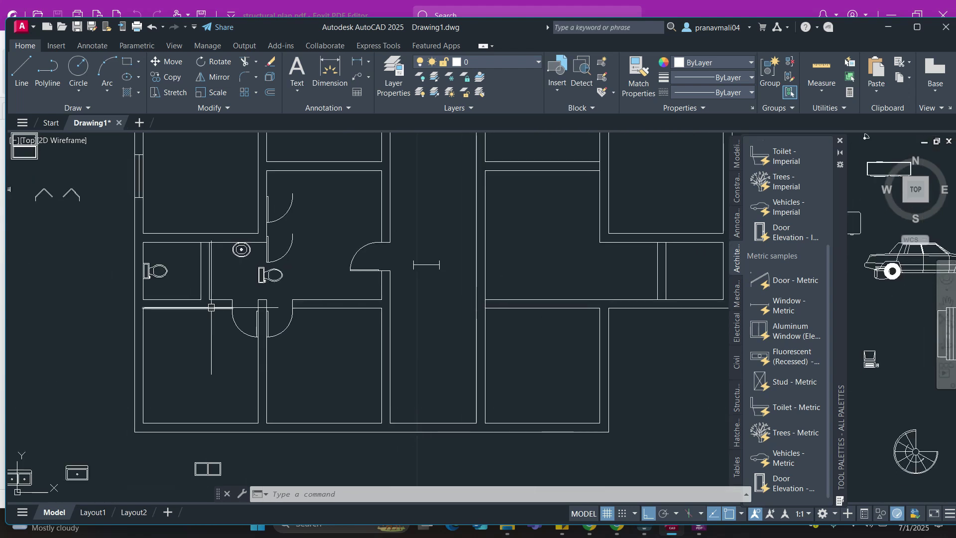
{"action": "middle_click_drag", "start_coordinate": [350, 261], "coordinate": [358, 288]}
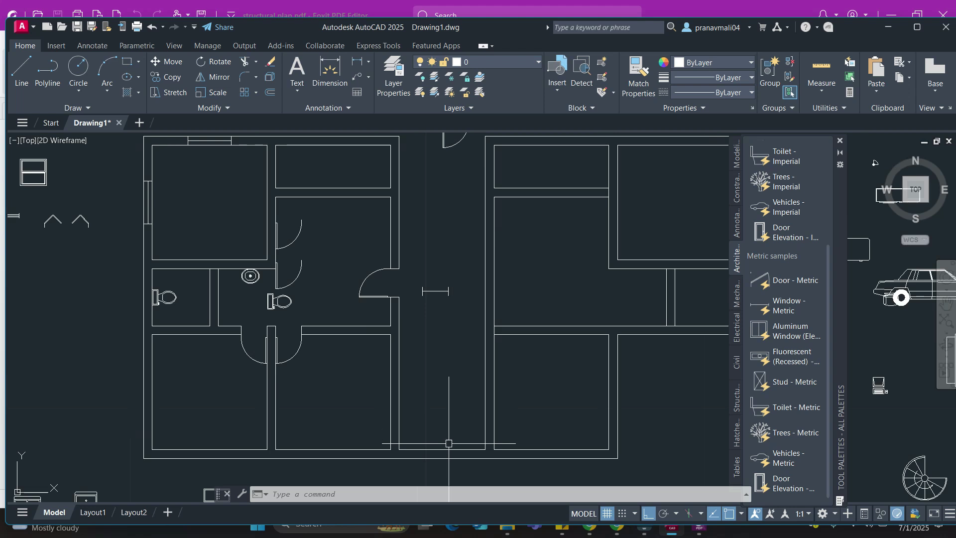
Offset the inner bottom wall line of the central passage upward by 1 to mark the stair landing
{"action": "type", "text": "o"}
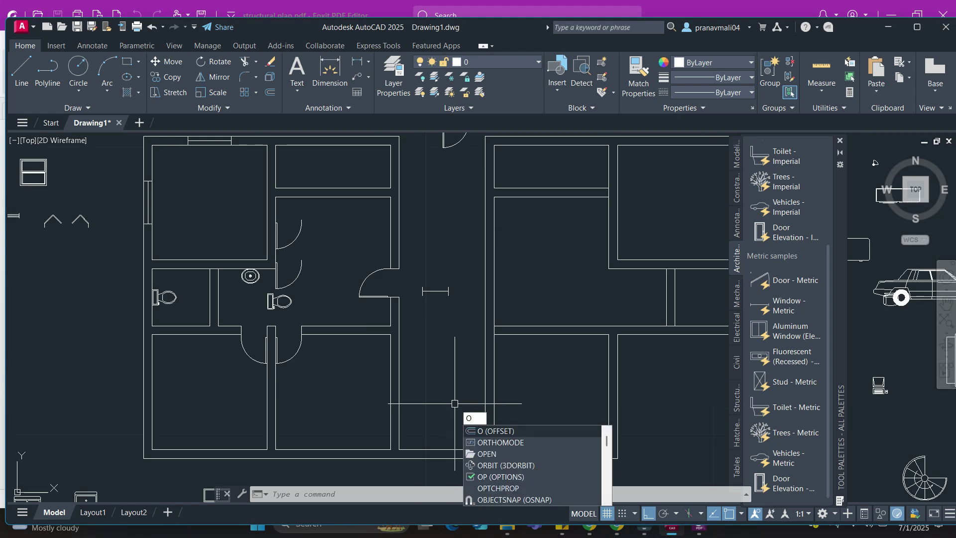
{"action": "key", "text": "Return"}
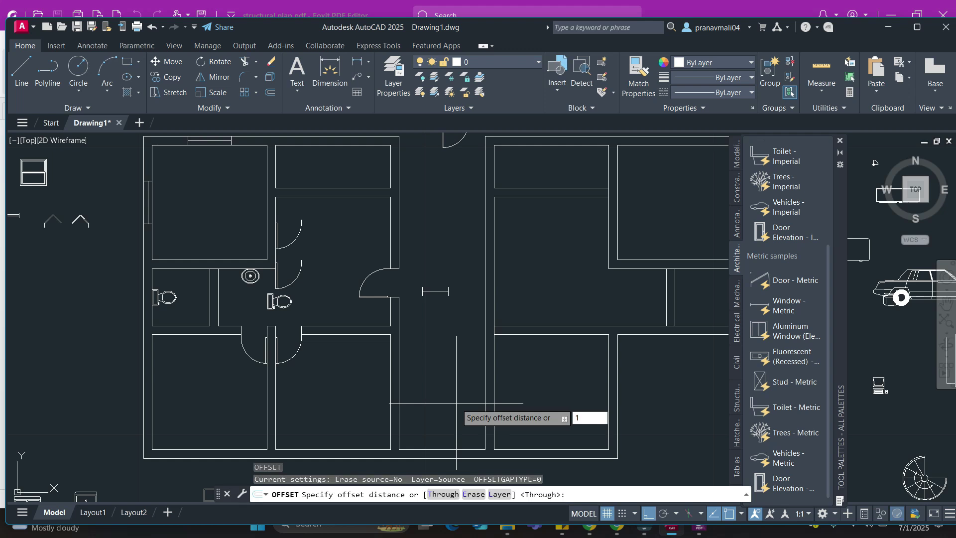
{"action": "type", "text": "1"}
{"action": "key", "text": "Return"}
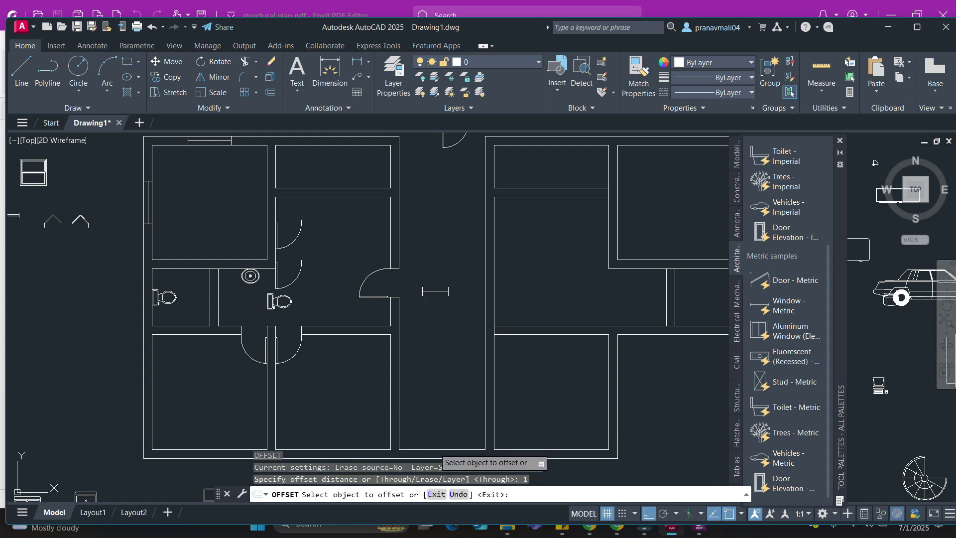
{"action": "left_click", "coordinate": [433, 449]}
{"action": "left_click", "coordinate": [433, 369]}
{"action": "key", "text": "Escape"}
{"action": "key", "text": "Escape"}
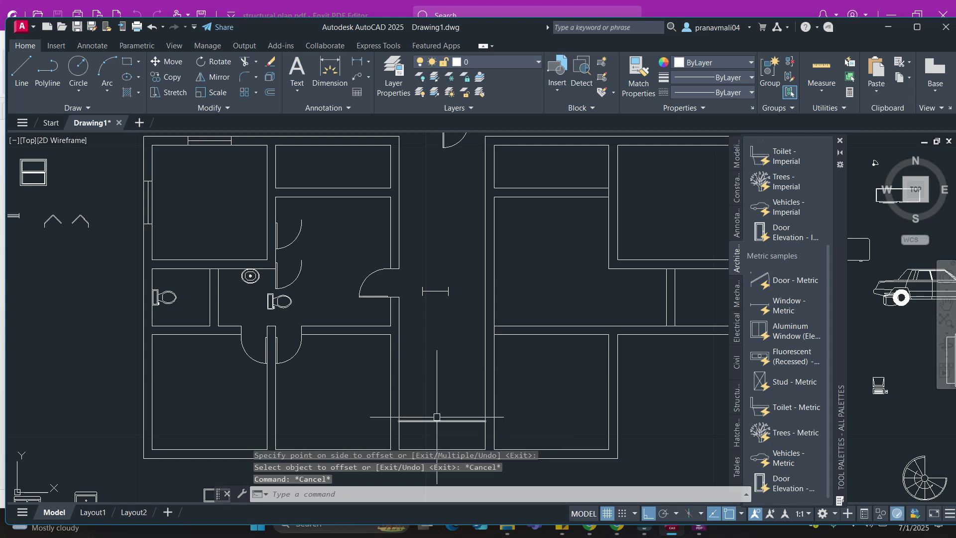
Offset the landing line upward by 0.25 to create the first stair tread
{"action": "scroll", "coordinate": [464, 377], "scroll_direction": "up", "scroll_amount": 2}
{"action": "middle_click_drag", "start_coordinate": [485, 345], "coordinate": [473, 348]}
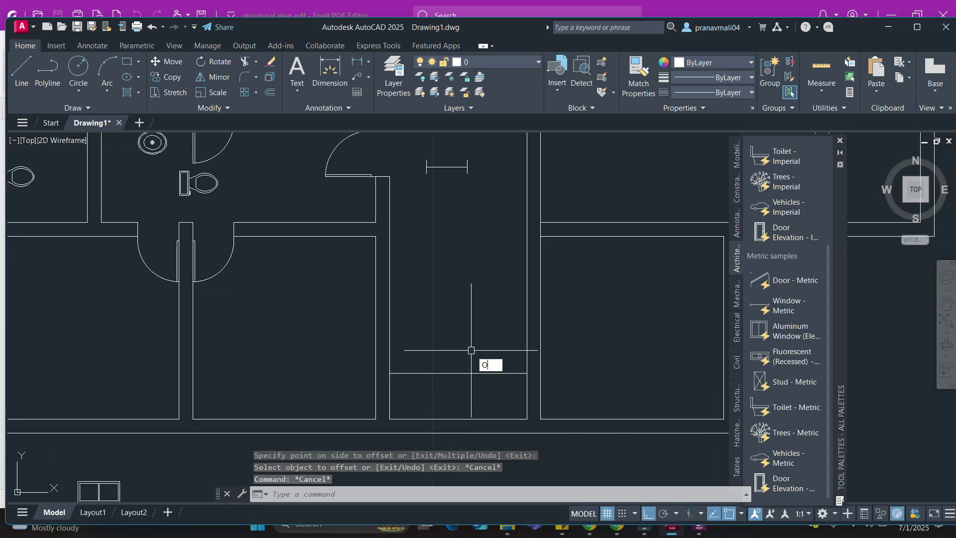
{"action": "key", "text": "Return"}
{"action": "type", "text": "0"}
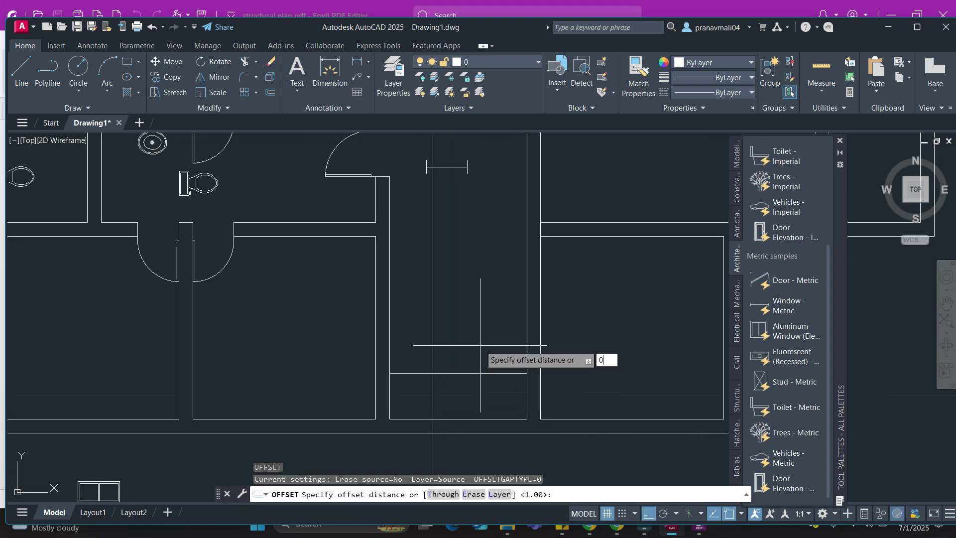
{"action": "type", "text": ".25"}
{"action": "key", "text": "Return"}
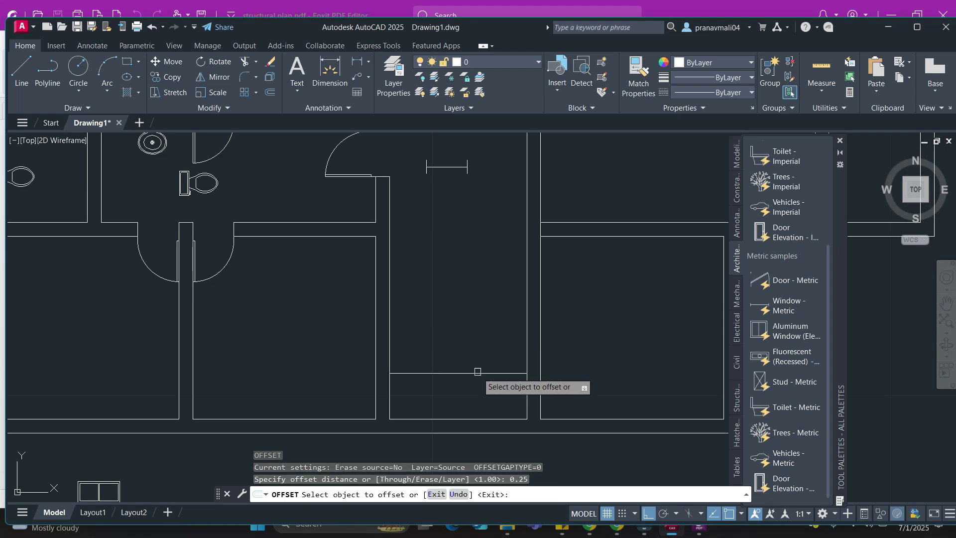
{"action": "left_click", "coordinate": [474, 372]}
{"action": "left_click", "coordinate": [473, 367]}
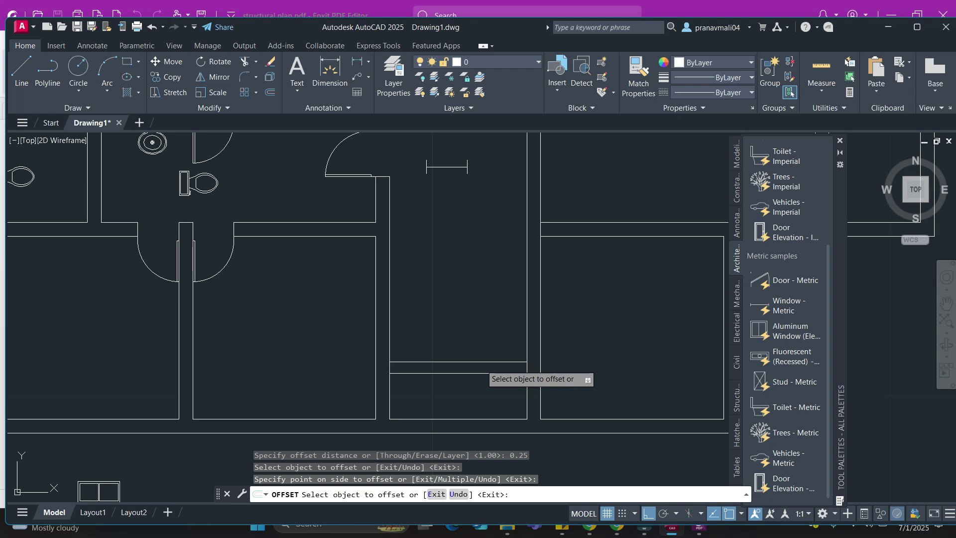
Offset the first tread line upward with the Multiple option to add ten more treads at 0.25 spacing
{"action": "left_click", "coordinate": [475, 362]}
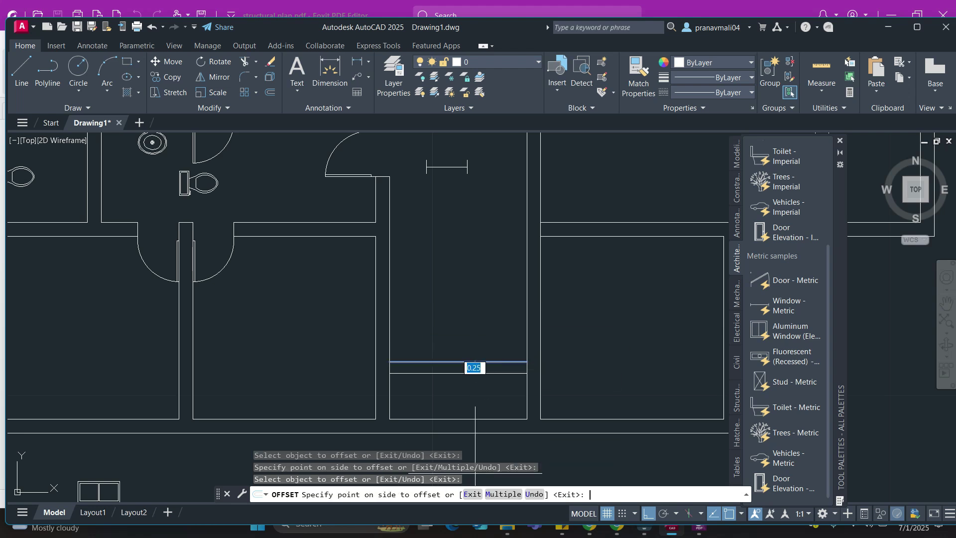
{"action": "type", "text": "M"}
{"action": "key", "text": "Return"}
{"action": "left_click", "coordinate": [475, 272]}
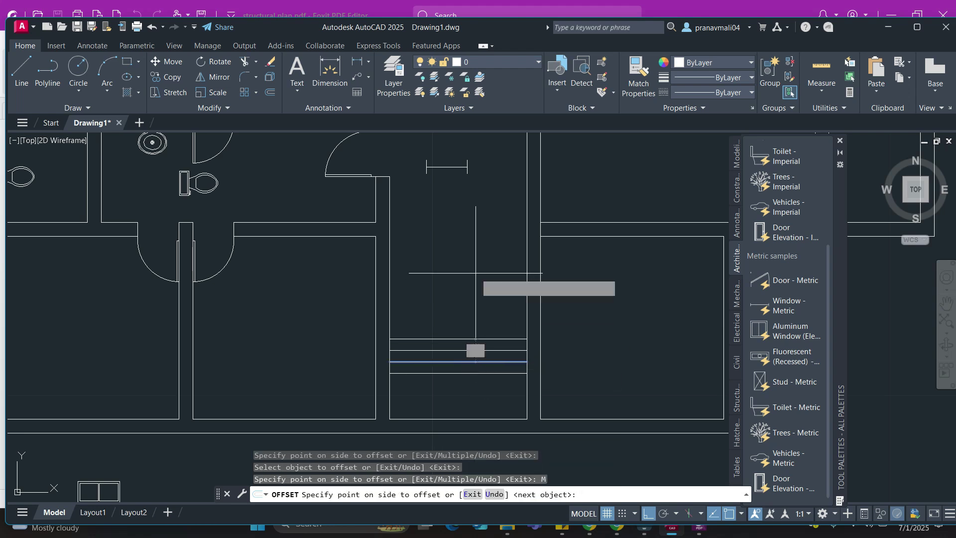
{"action": "left_click", "coordinate": [476, 272]}
{"action": "left_click", "coordinate": [476, 269]}
{"action": "left_click", "coordinate": [477, 268]}
{"action": "left_click", "coordinate": [477, 264]}
{"action": "left_click", "coordinate": [478, 259]}
{"action": "left_click", "coordinate": [478, 256]}
{"action": "left_click", "coordinate": [478, 251]}
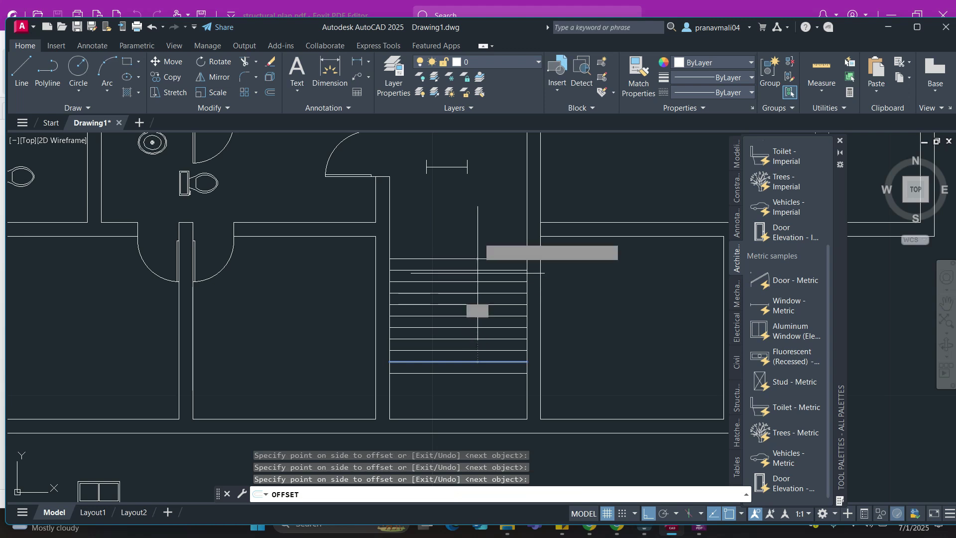
{"action": "left_click", "coordinate": [478, 246]}
{"action": "key", "text": "Escape"}
{"action": "key", "text": "Escape"}
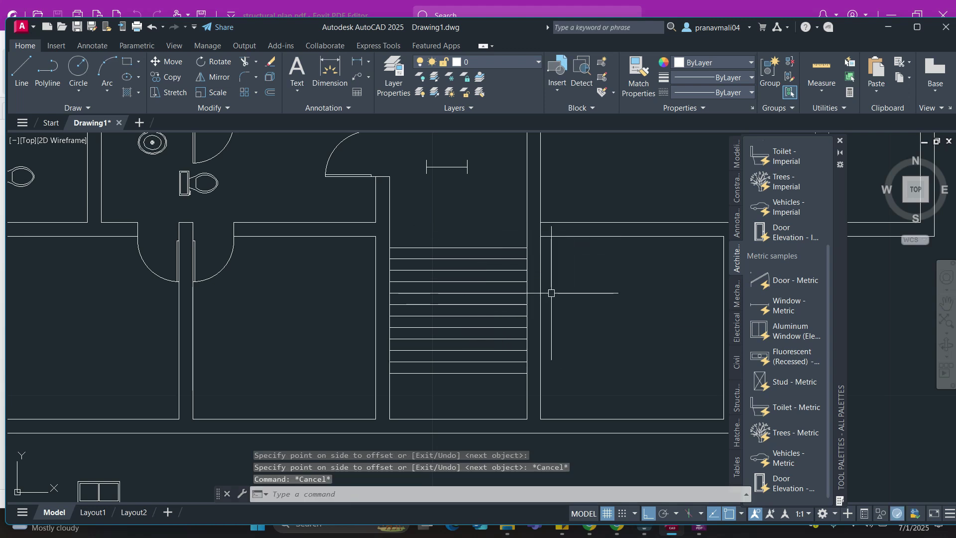
Draw a vertical centre line through the stair treads from the landing line's midpoint to the topmost tread's midpoint
{"action": "middle_click_drag", "start_coordinate": [480, 304], "coordinate": [473, 299]}
{"action": "type", "text": "l"}
{"action": "key", "text": "Return"}
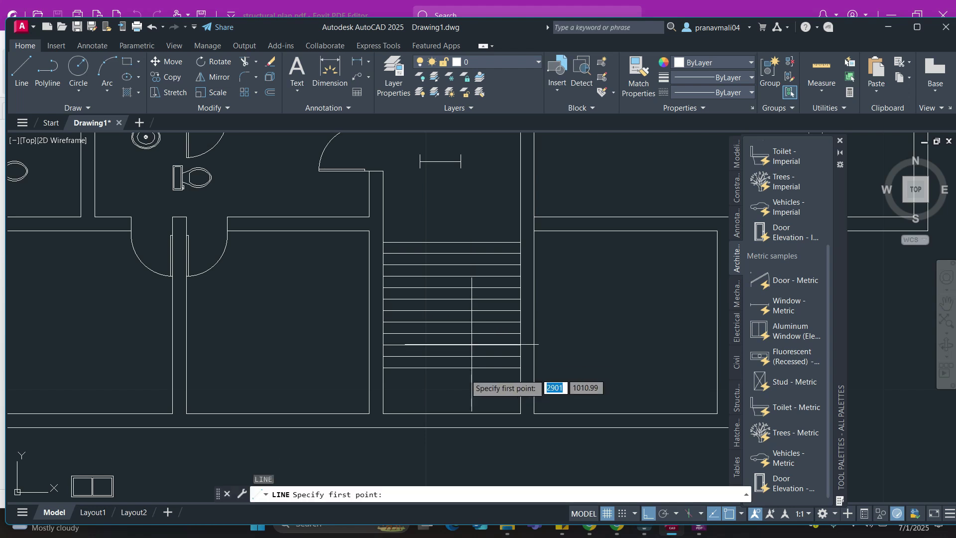
{"action": "left_click", "coordinate": [446, 370]}
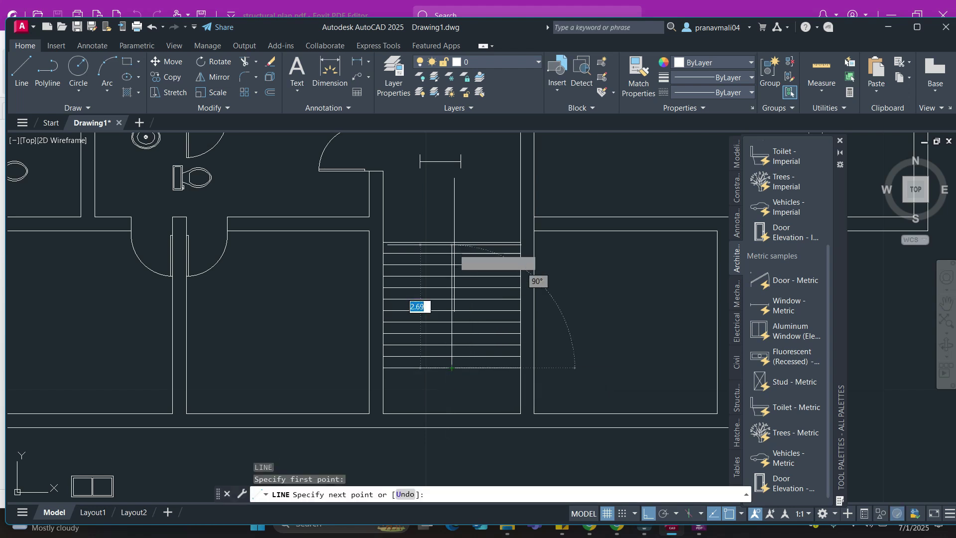
{"action": "left_click", "coordinate": [451, 243]}
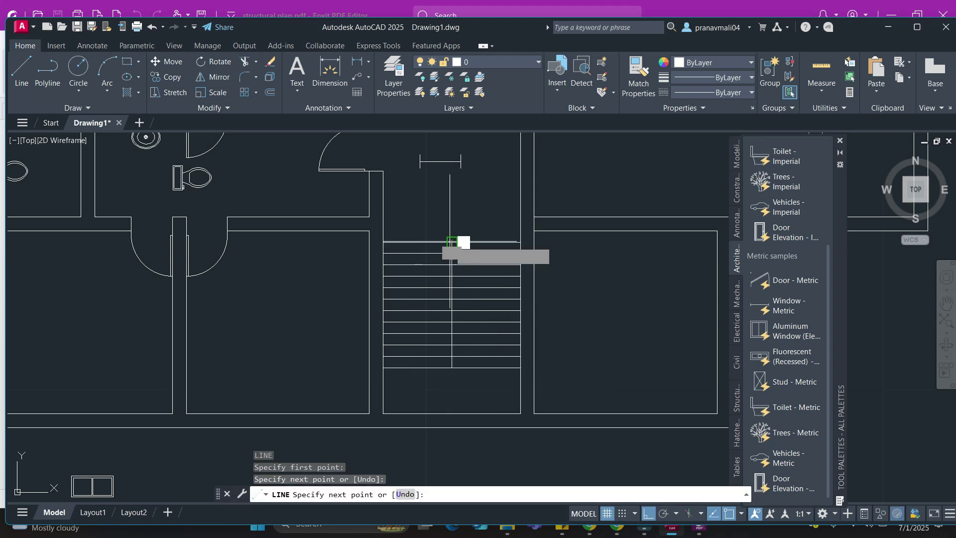
{"action": "key", "text": "Escape"}
{"action": "key", "text": "Escape"}
Offset the staircase's vertical centre line by 0.1 to both sides
{"action": "type", "text": "o"}
{"action": "key", "text": "Return"}
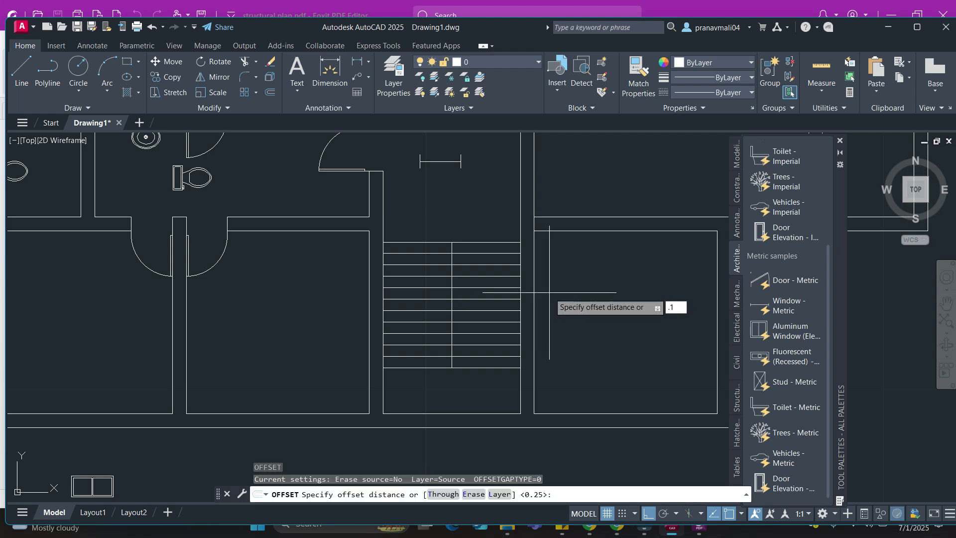
{"action": "type", "text": ".1"}
{"action": "key", "text": "Return"}
{"action": "scroll", "coordinate": [443, 245], "scroll_direction": "up", "scroll_amount": 4}
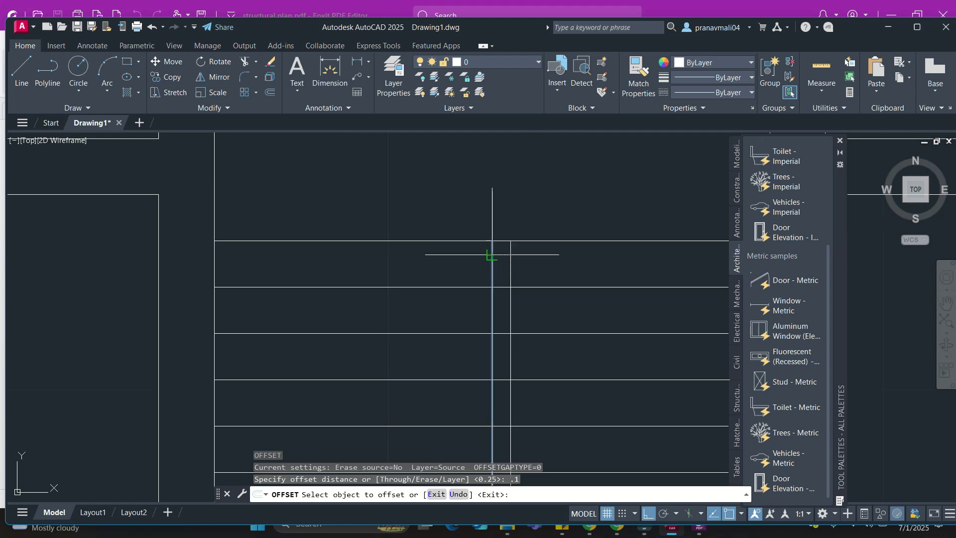
{"action": "left_click", "coordinate": [491, 253]}
{"action": "left_click", "coordinate": [453, 258]}
{"action": "left_click", "coordinate": [492, 258]}
{"action": "left_click", "coordinate": [526, 265]}
{"action": "key", "text": "Escape"}
Delete the original centre line between the two offset lines of the staircase
{"action": "left_click", "coordinate": [497, 256]}
{"action": "left_click", "coordinate": [490, 262]}
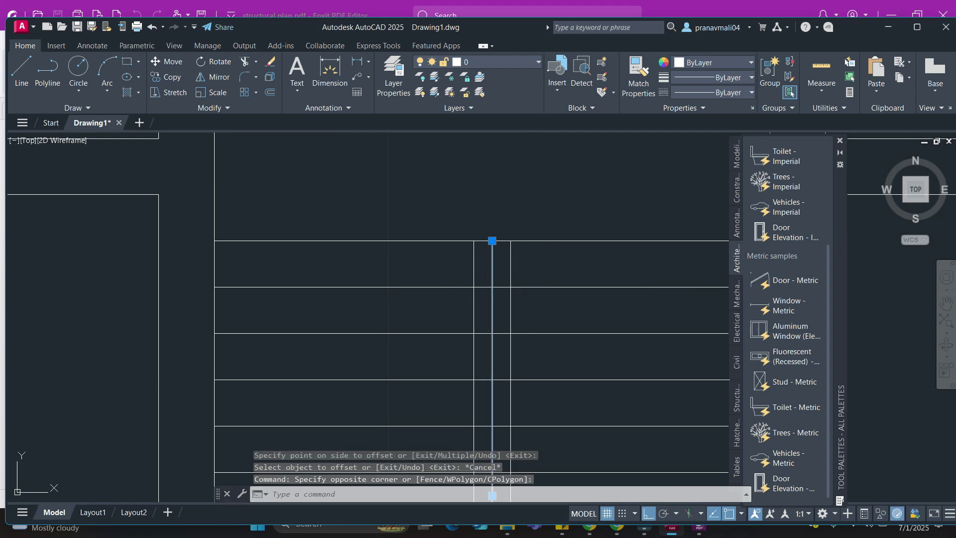
{"action": "key", "text": "Delete"}
{"action": "middle_click_drag", "start_coordinate": [474, 255], "coordinate": [461, 214]}
Trim all tread line segments between the two vertical centre lines with a fence, leaving an open stairwell gap
{"action": "type", "text": "tr"}
{"action": "key", "text": "Return"}
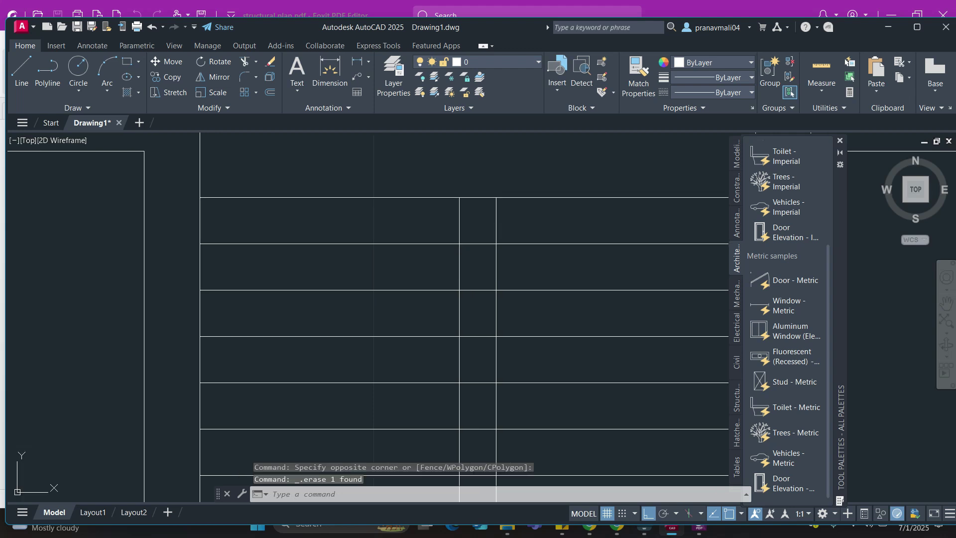
{"action": "left_click", "coordinate": [469, 220]}
{"action": "scroll", "coordinate": [478, 259], "scroll_direction": "down", "scroll_amount": 3}
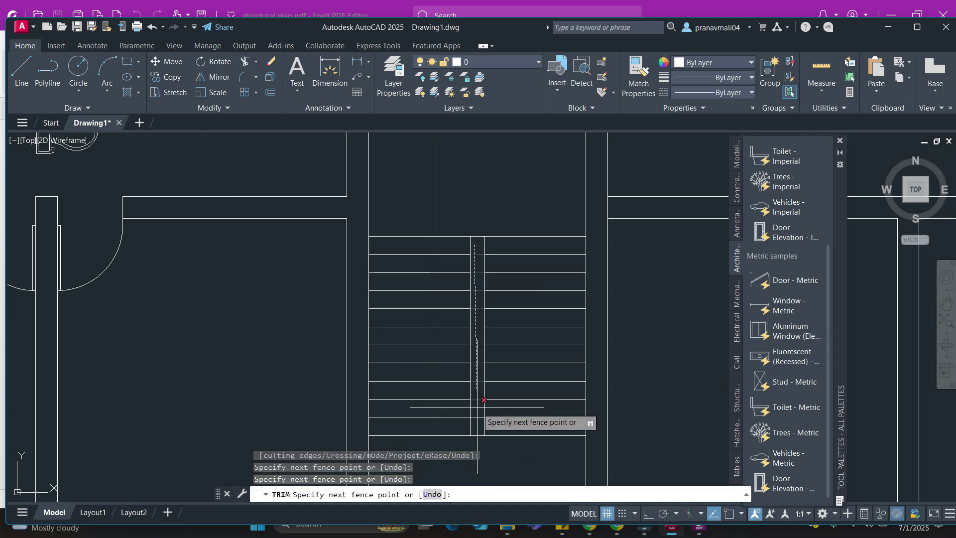
{"action": "key", "text": "Return"}
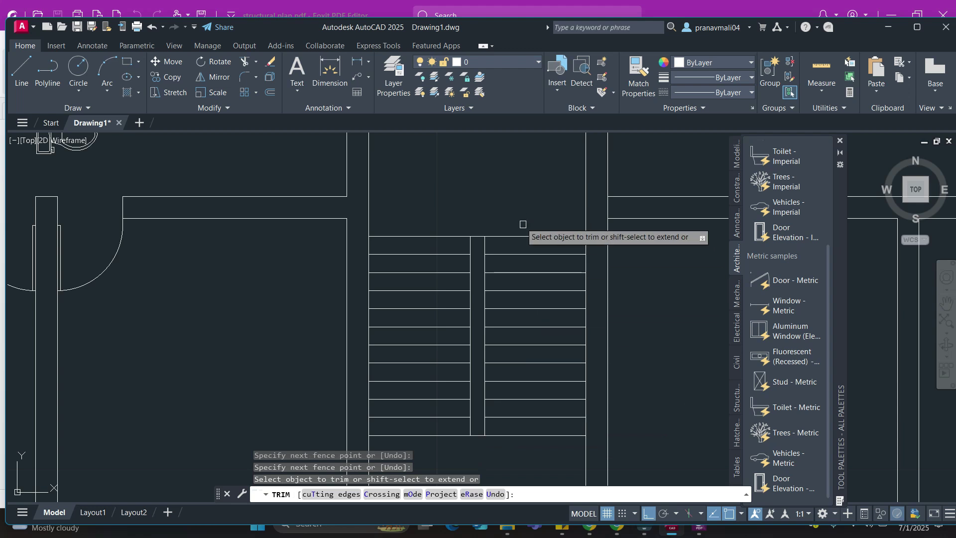
{"action": "scroll", "coordinate": [521, 220], "scroll_direction": "down", "scroll_amount": 3}
{"action": "key", "text": "Escape"}
{"action": "middle_click_drag", "start_coordinate": [510, 212], "coordinate": [461, 344]}
{"action": "middle_click_drag", "start_coordinate": [333, 307], "coordinate": [348, 330]}
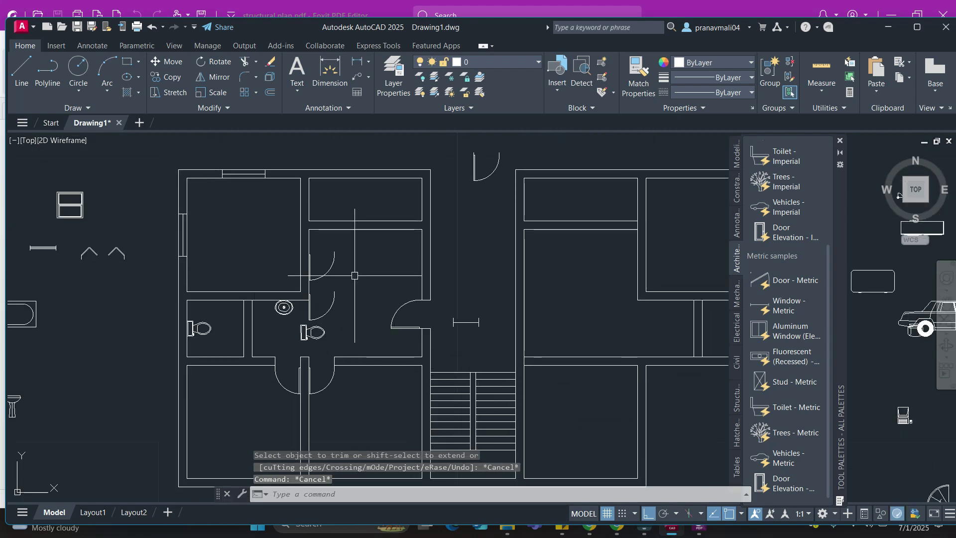
{"action": "middle_click_drag", "start_coordinate": [368, 251], "coordinate": [365, 270]}
{"action": "middle_click_drag", "start_coordinate": [471, 226], "coordinate": [554, 194]}
{"action": "middle_click_drag", "start_coordinate": [527, 256], "coordinate": [478, 228]}
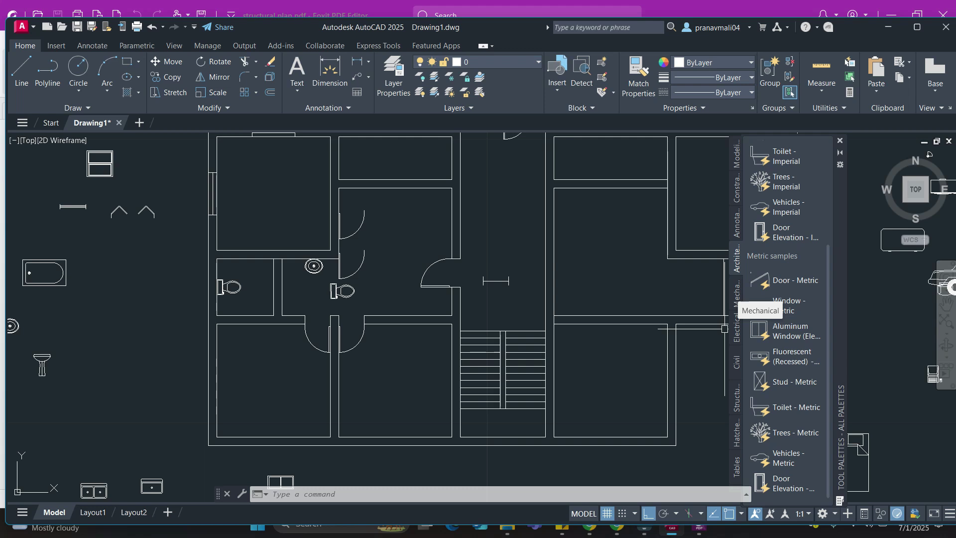
{"action": "middle_click_drag", "start_coordinate": [608, 309], "coordinate": [586, 304]}
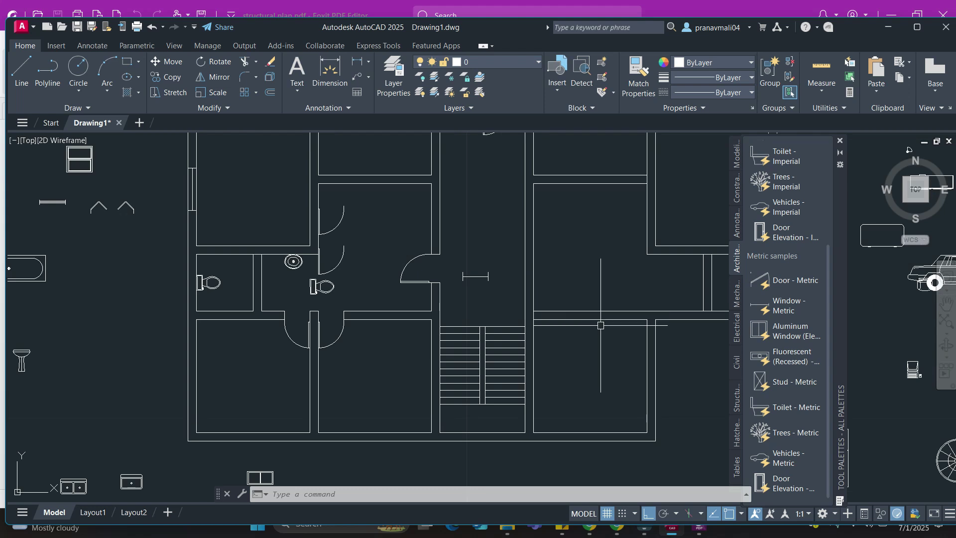
Insert the Trees - Metric block in the empty area west of the floor plan
{"action": "scroll", "coordinate": [632, 356], "scroll_direction": "down", "scroll_amount": 2}
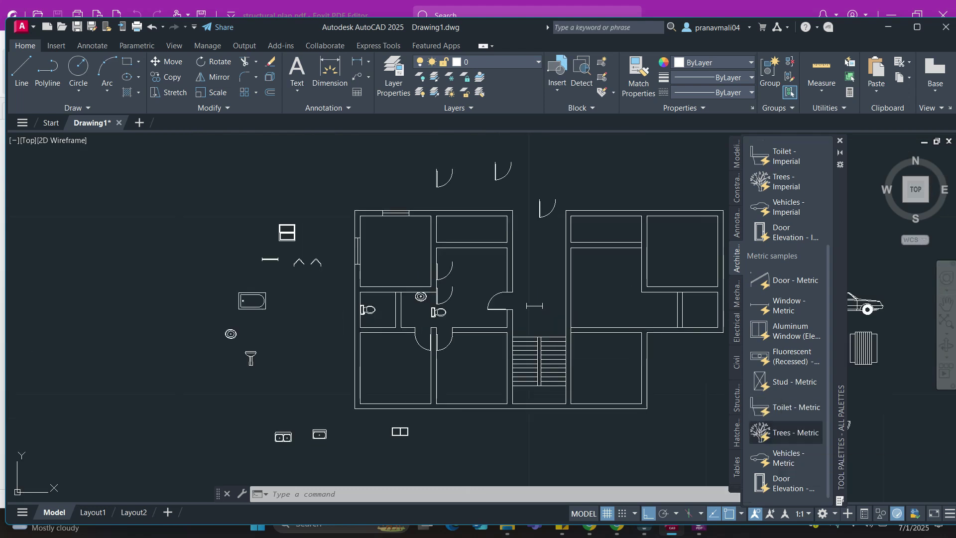
{"action": "left_click", "coordinate": [777, 432]}
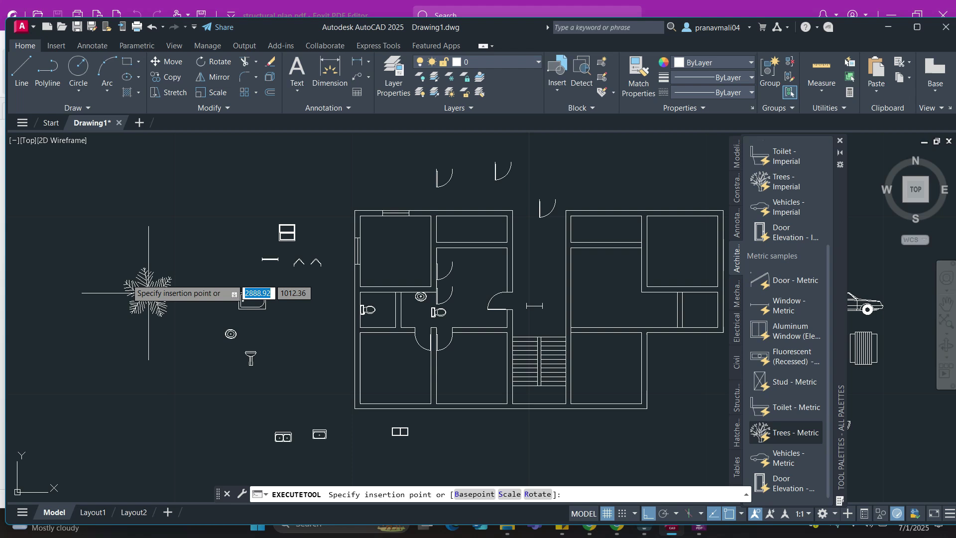
{"action": "left_click", "coordinate": [130, 254]}
Try the Palm (Elevation), Palm (Plan) and Shrub (Elevation) variants on the inserted tree block
{"action": "left_click", "coordinate": [130, 256]}
{"action": "left_click", "coordinate": [164, 280]}
{"action": "left_click", "coordinate": [130, 256]}
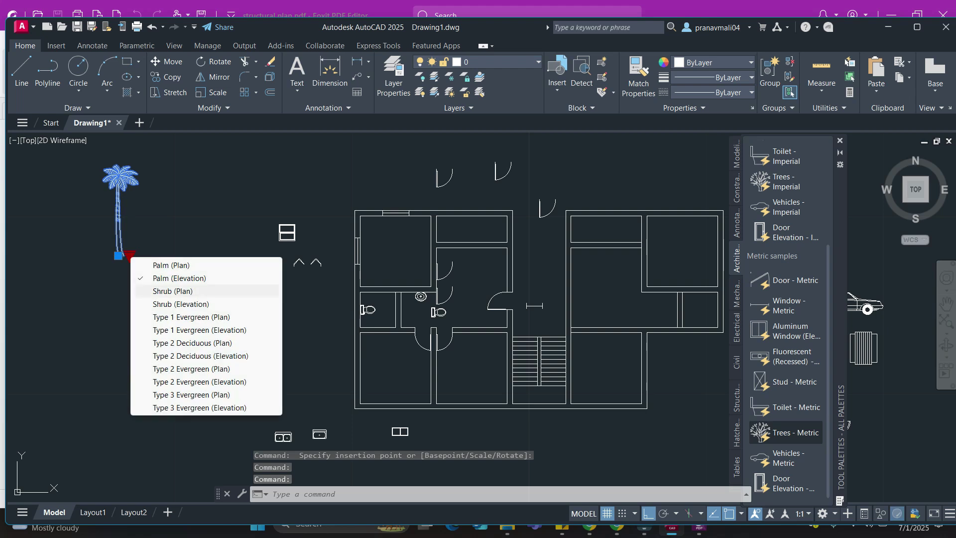
{"action": "left_click", "coordinate": [164, 267]}
{"action": "left_click", "coordinate": [130, 256]}
{"action": "left_click", "coordinate": [165, 302]}
Switch the tree block to the Type 1 Evergreen (Plan) variant and deselect it
{"action": "left_click", "coordinate": [129, 255]}
{"action": "left_click", "coordinate": [189, 315]}
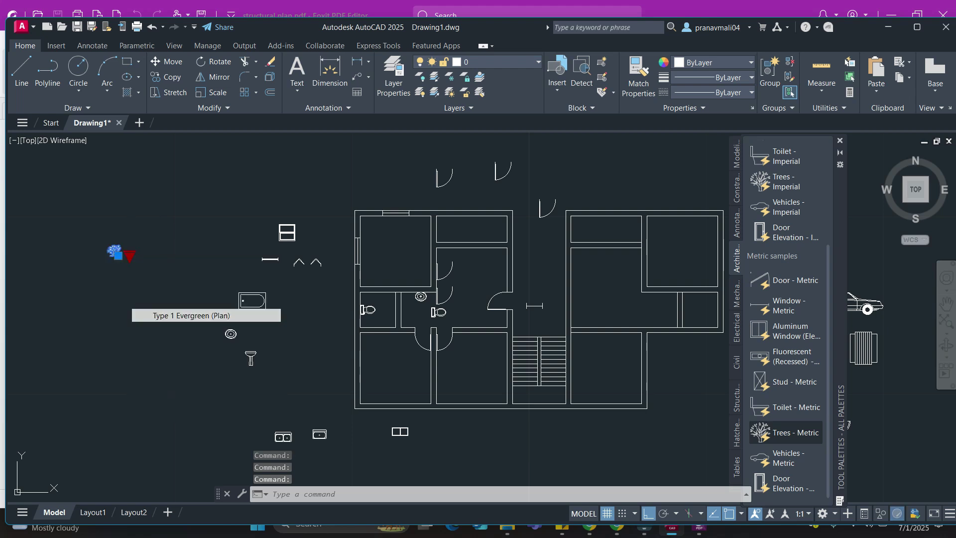
{"action": "middle_click_drag", "start_coordinate": [276, 290], "coordinate": [230, 307]}
{"action": "key", "text": "Escape"}
{"action": "key", "text": "Escape"}
{"action": "key", "text": "Escape"}
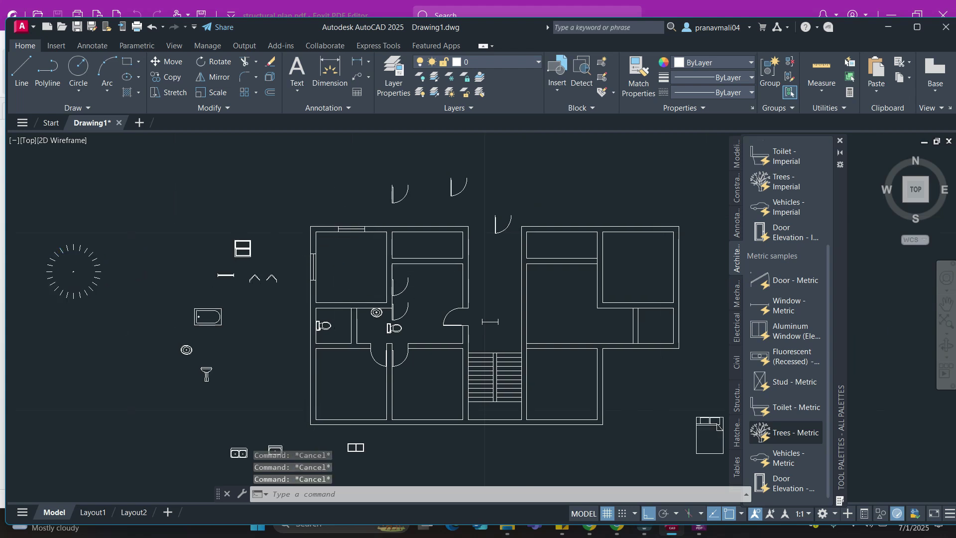
Create a multiline text reading KITCHEN in the upper-left room of the left unit
{"action": "scroll", "coordinate": [363, 249], "scroll_direction": "up", "scroll_amount": 2}
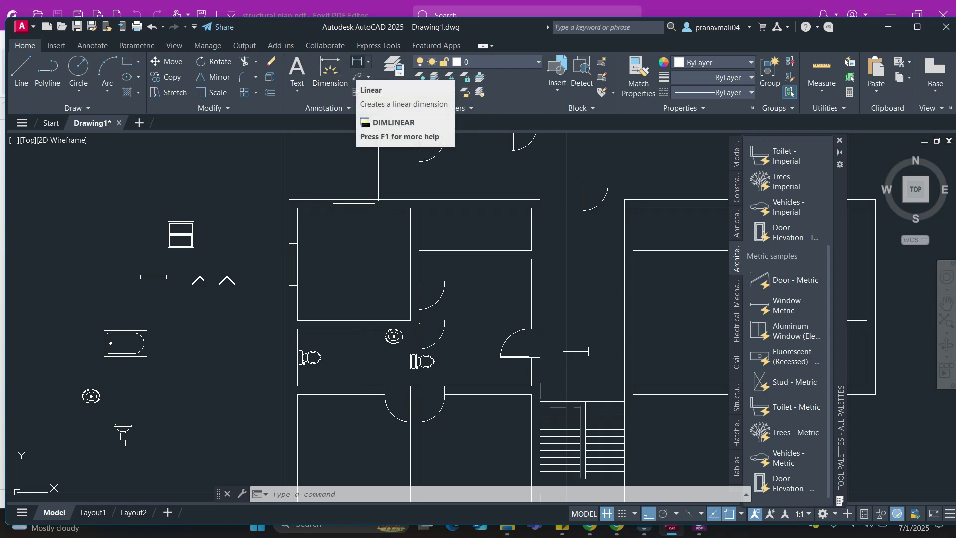
{"action": "left_click", "coordinate": [296, 89]}
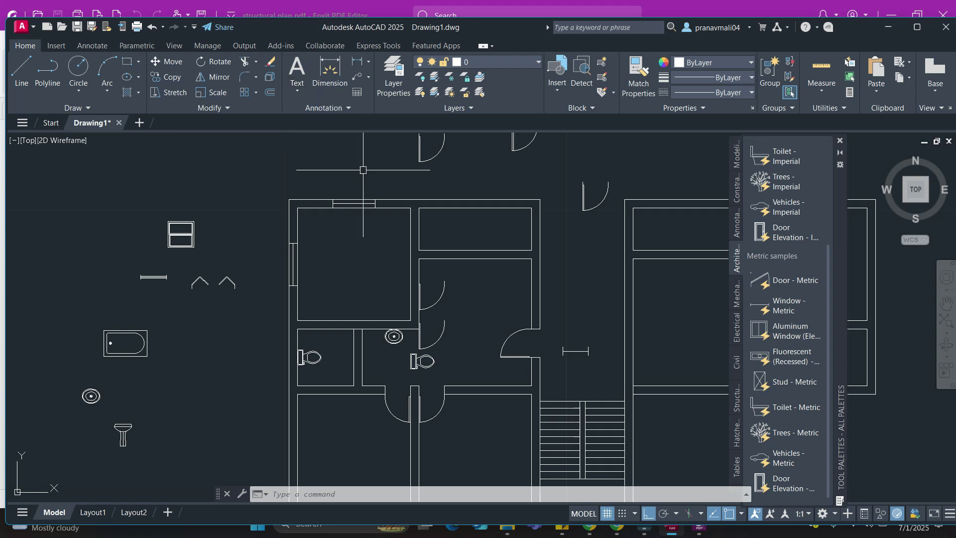
{"action": "middle_click_drag", "start_coordinate": [374, 165], "coordinate": [342, 190]}
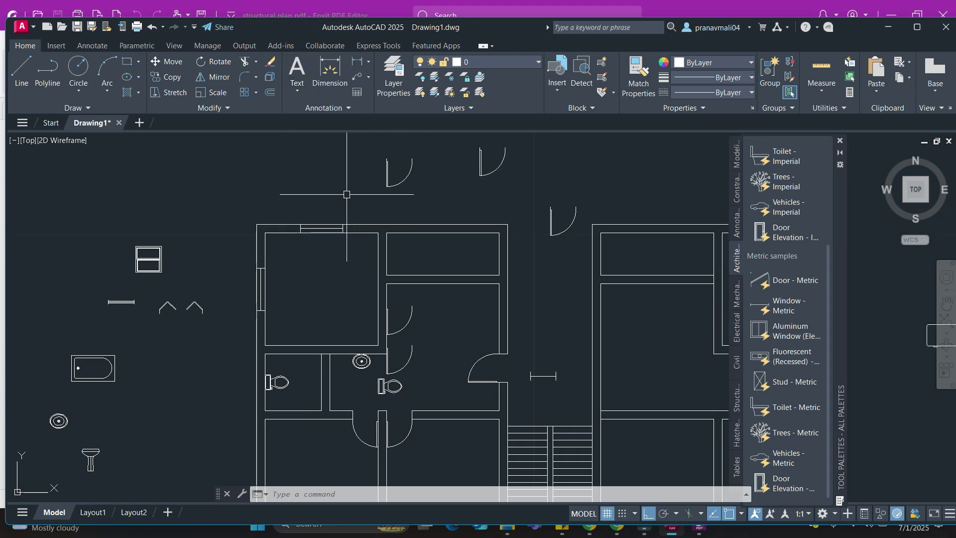
{"action": "key", "text": "Return"}
{"action": "scroll", "coordinate": [296, 263], "scroll_direction": "up", "scroll_amount": 4}
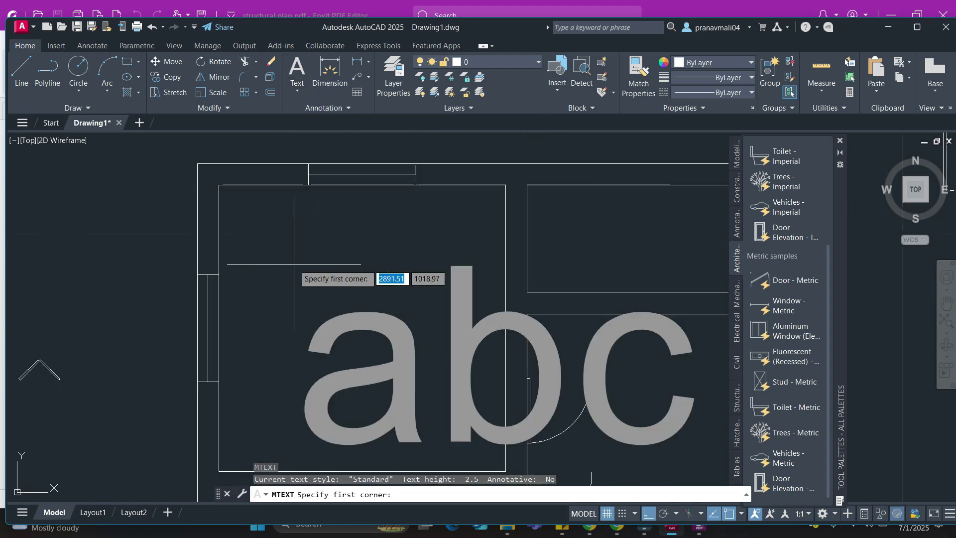
{"action": "left_click", "coordinate": [253, 243]}
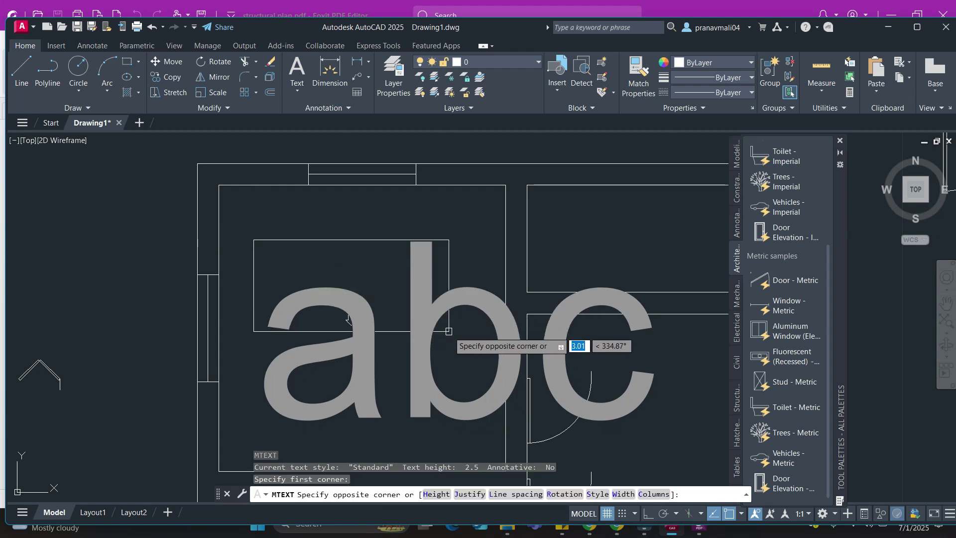
{"action": "left_click", "coordinate": [450, 406]}
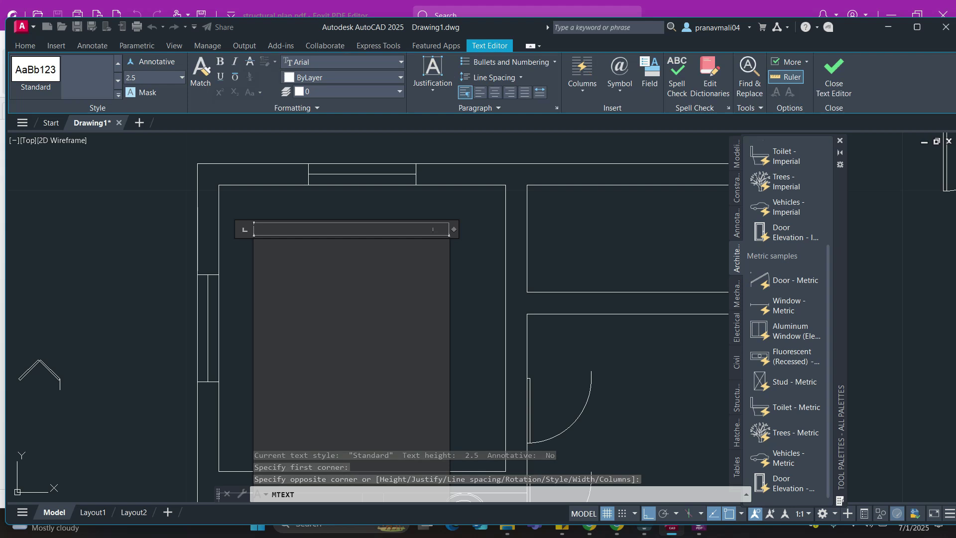
{"action": "type", "text": "KITCHEN"}
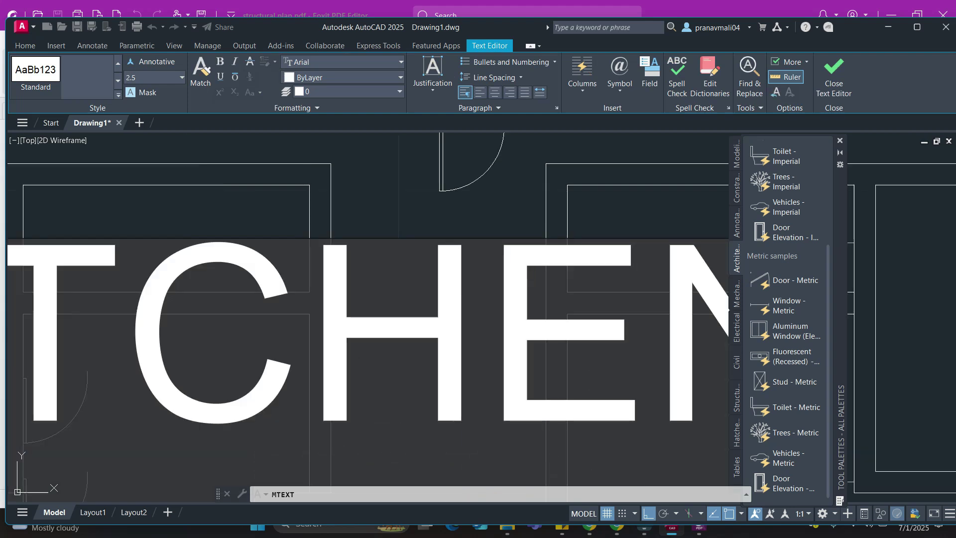
Set the text height of the whole KITCHEN label to 0.5 and finish editing the text
{"action": "key", "text": "ctrl+a"}
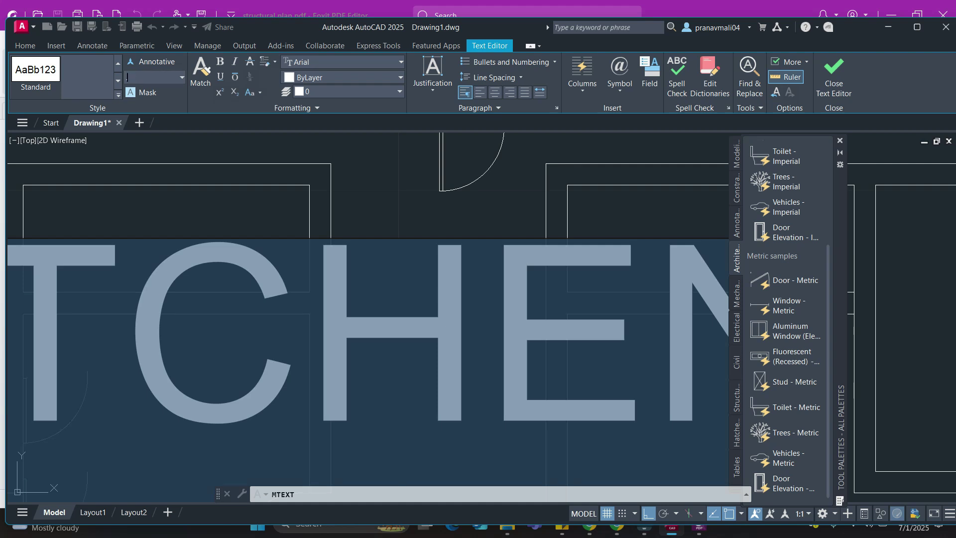
{"action": "type", "text": ".5"}
{"action": "key", "text": "Return"}
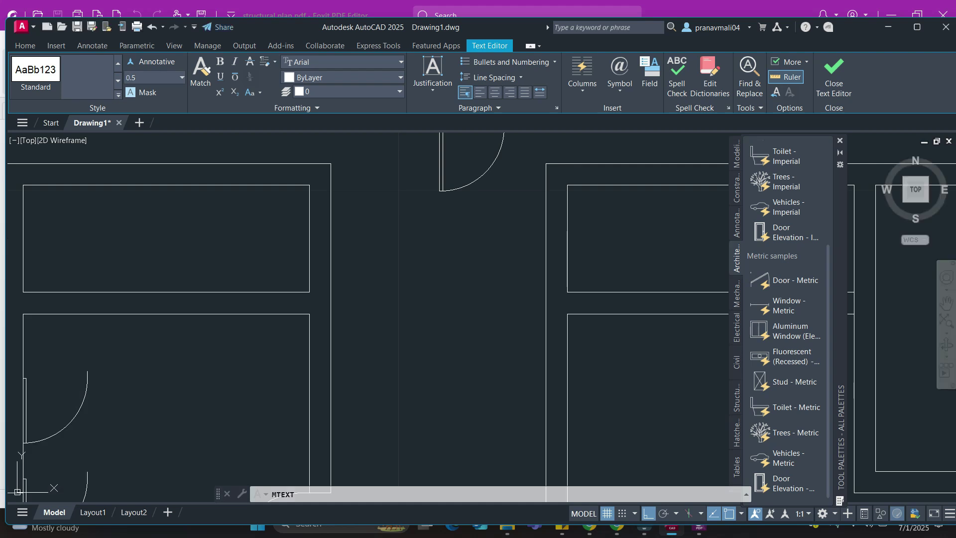
{"action": "scroll", "coordinate": [360, 321], "scroll_direction": "down", "scroll_amount": 5}
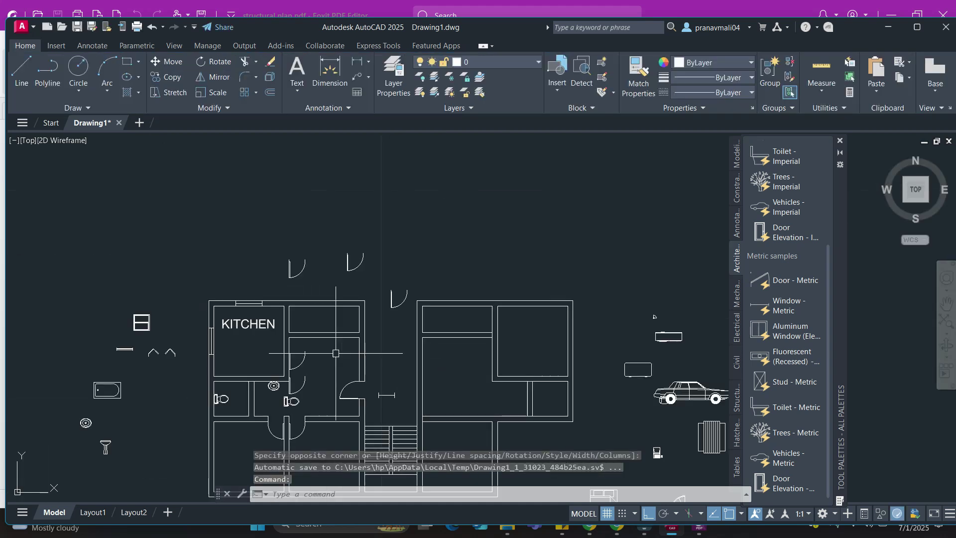
Reopen the KITCHEN label for editing and set its text height to 0.2
{"action": "scroll", "coordinate": [233, 326], "scroll_direction": "up", "scroll_amount": 5}
{"action": "middle_click_drag", "start_coordinate": [244, 326], "coordinate": [305, 300]}
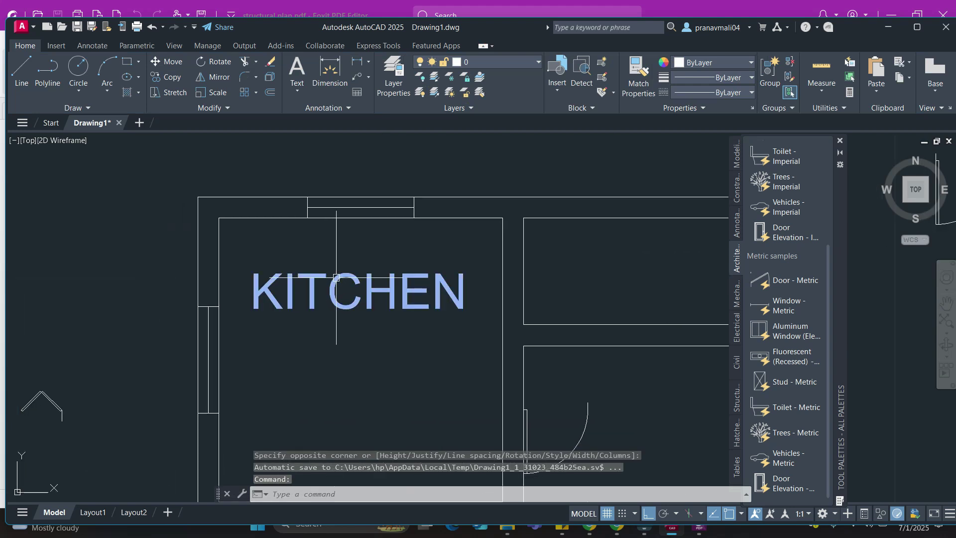
{"action": "left_click", "coordinate": [325, 289]}
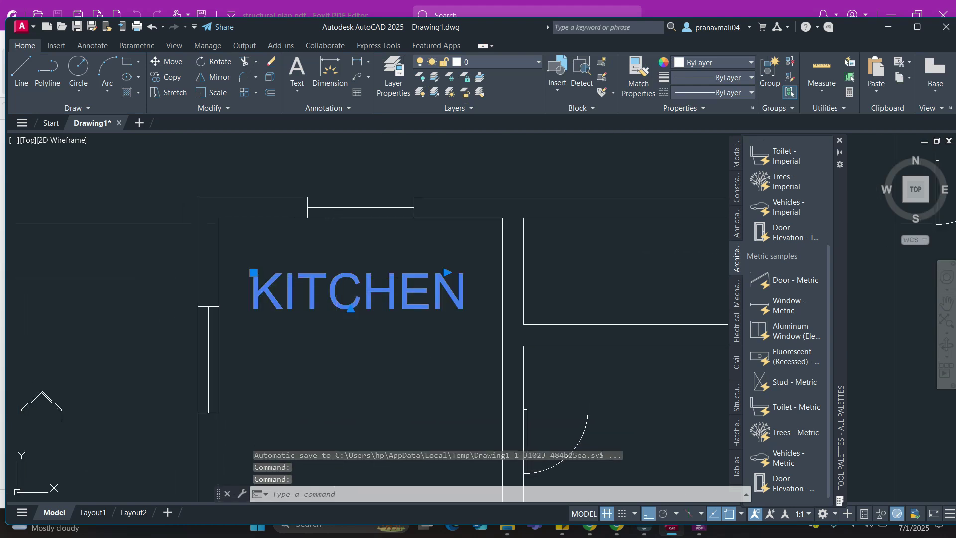
{"action": "double_click", "coordinate": [325, 289]}
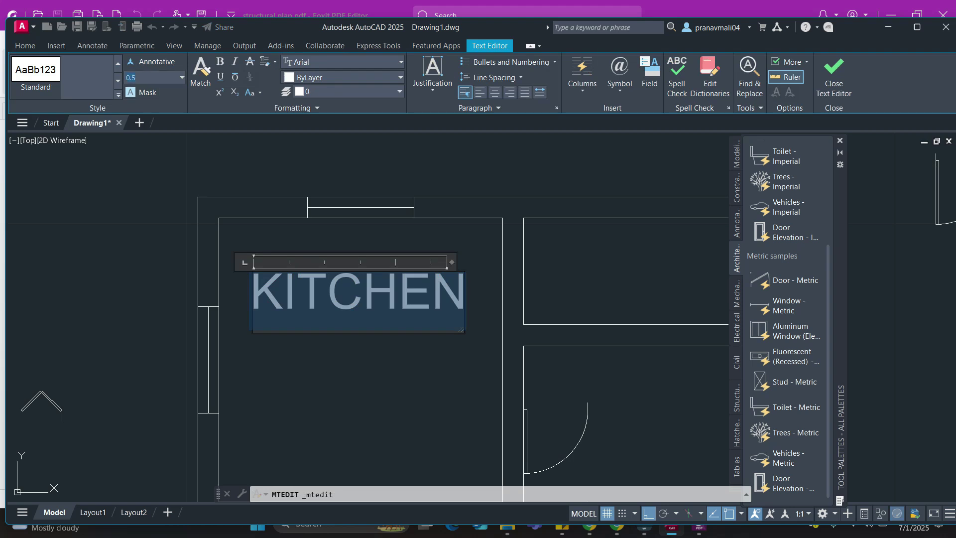
{"action": "type", "text": ".2"}
{"action": "key", "text": "Return"}
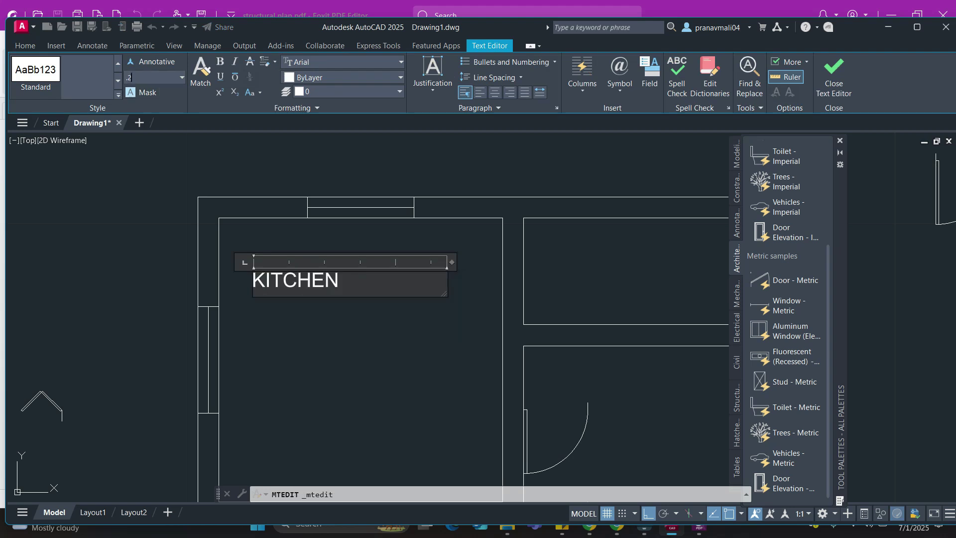
Add a second line reading 4m X 4m below KITCHEN and finish editing the label
{"action": "key", "text": "End"}
{"action": "key", "text": "Return"}
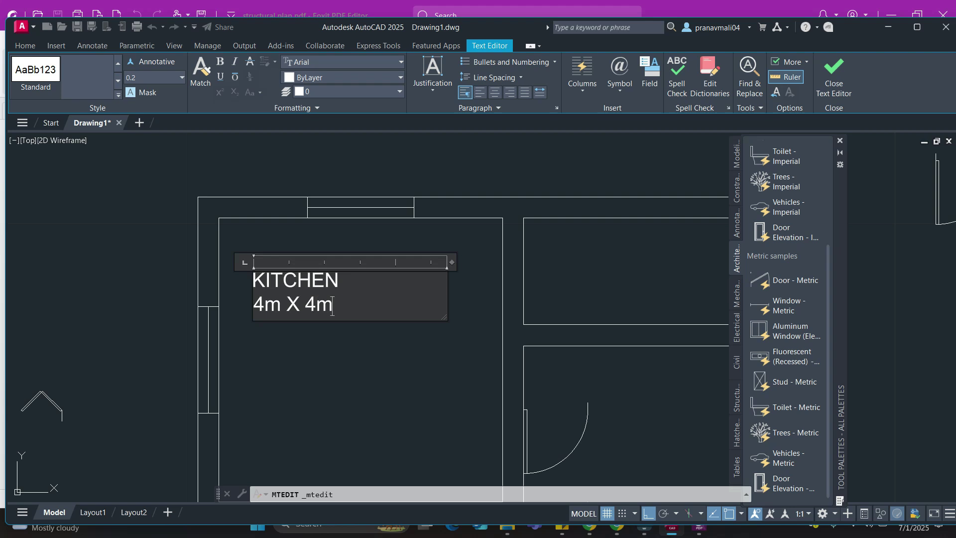
{"action": "left_click", "coordinate": [347, 369]}
{"action": "mouse_move", "coordinate": [401, 321]}
{"action": "middle_mouse_down"}
{"action": "mouse_move", "coordinate": [338, 245]}
{"action": "mouse_move", "coordinate": [306, 240]}
{"action": "middle_mouse_up"}
{"action": "scroll", "coordinate": [333, 252], "scroll_direction": "down", "scroll_amount": 4}
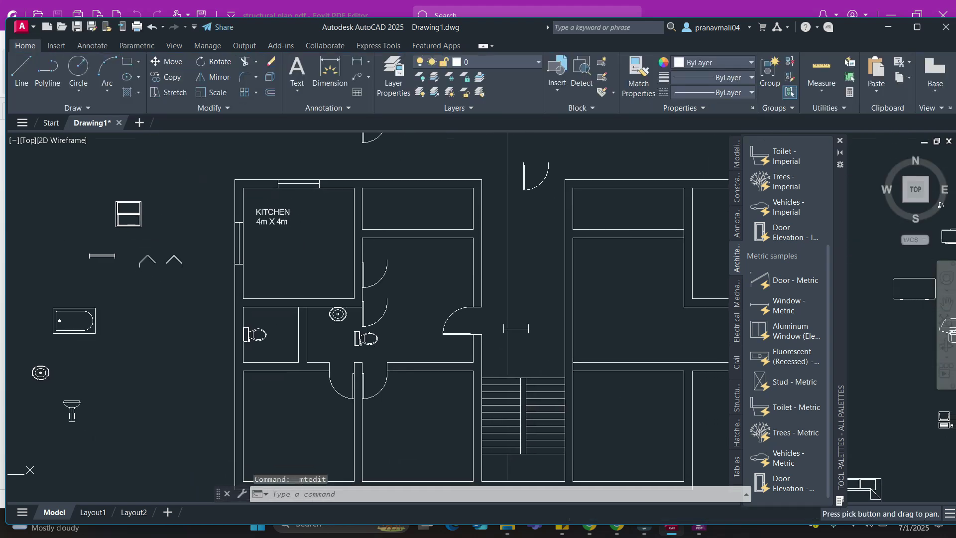
Copy the KITCHEN label straight across into the small upper room beside the kitchen
{"action": "left_click", "coordinate": [279, 214]}
{"action": "scroll", "coordinate": [288, 207], "scroll_direction": "up", "scroll_amount": 4}
{"action": "type", "text": "O"}
{"action": "key", "text": "Return"}
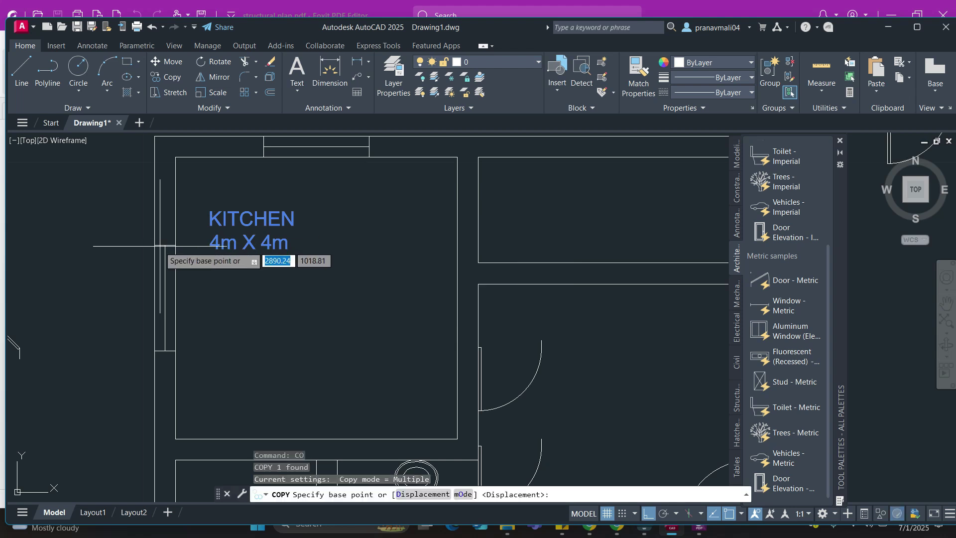
{"action": "left_click", "coordinate": [221, 243]}
{"action": "left_click", "coordinate": [611, 244]}
{"action": "middle_click_drag", "start_coordinate": [593, 352], "coordinate": [560, 246]}
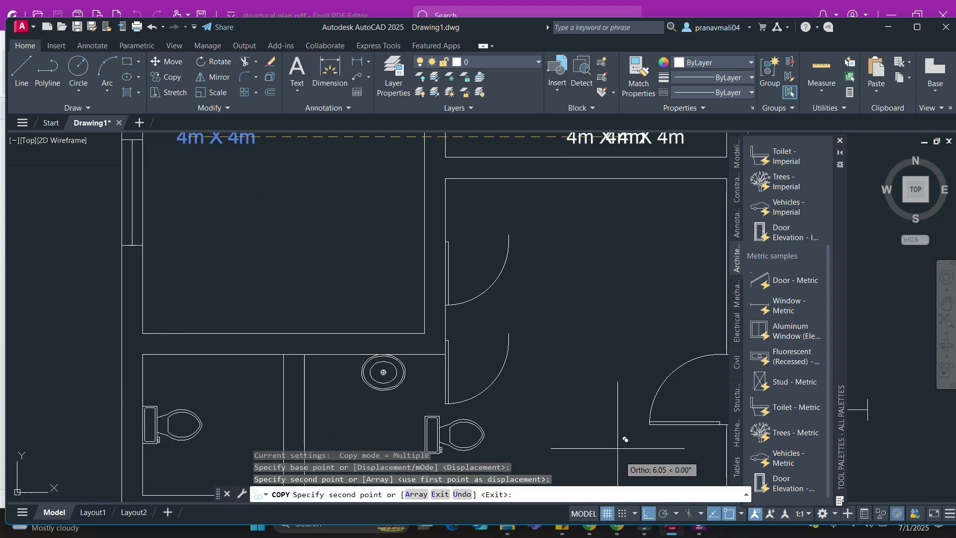
Turn Ortho off and place copies of the label in the left unit's hall and its two bottom rooms
{"action": "key", "text": "F8"}
{"action": "left_click", "coordinate": [578, 324]}
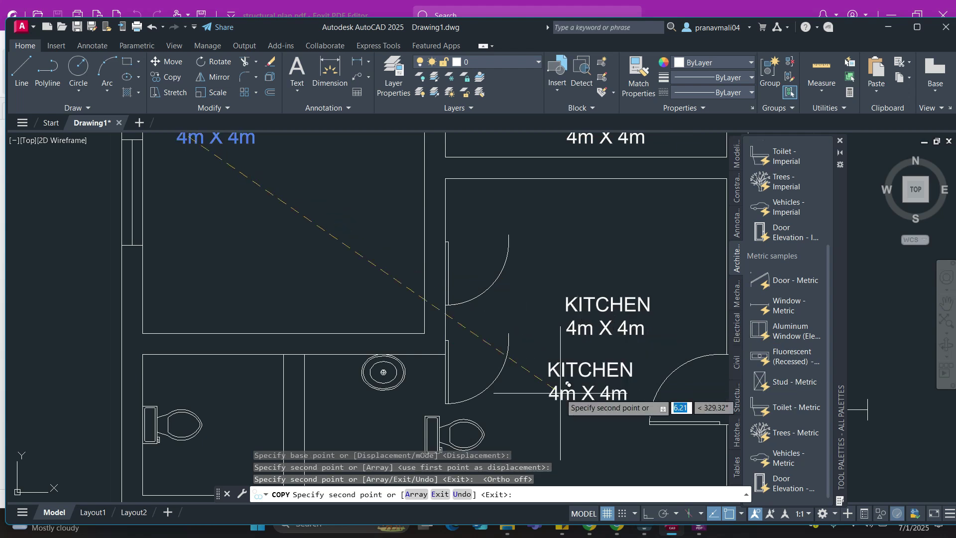
{"action": "middle_click_drag", "start_coordinate": [546, 457], "coordinate": [560, 282]}
{"action": "scroll", "coordinate": [560, 285], "scroll_direction": "down", "scroll_amount": 2}
{"action": "left_click", "coordinate": [567, 423]}
{"action": "left_click", "coordinate": [372, 417]}
Place another copy of the KITCHEN label in the right unit's bottom room beside the staircase
{"action": "middle_click_drag", "start_coordinate": [455, 355], "coordinate": [224, 301]}
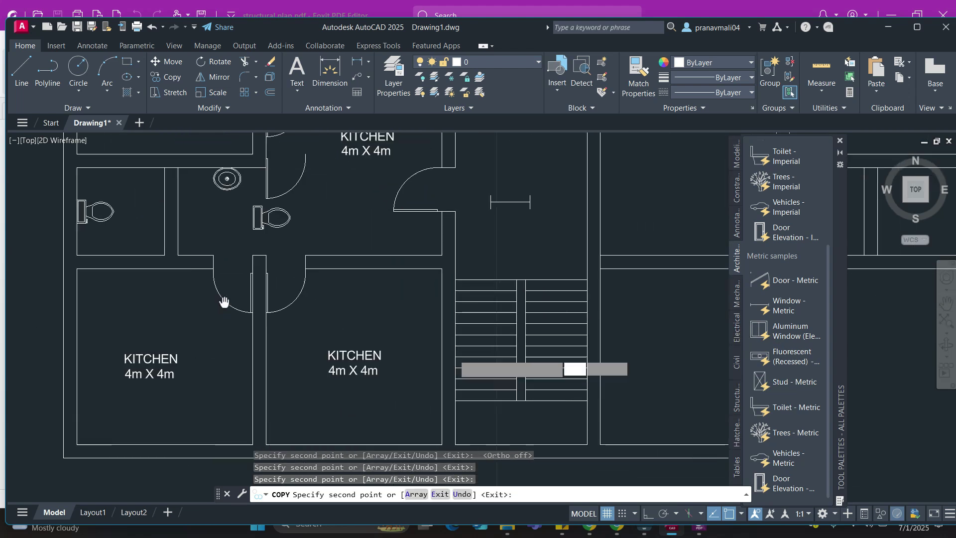
{"action": "left_click", "coordinate": [706, 346]}
{"action": "middle_click_drag", "start_coordinate": [706, 346], "coordinate": [480, 334]}
{"action": "scroll", "coordinate": [480, 336], "scroll_direction": "down", "scroll_amount": 2}
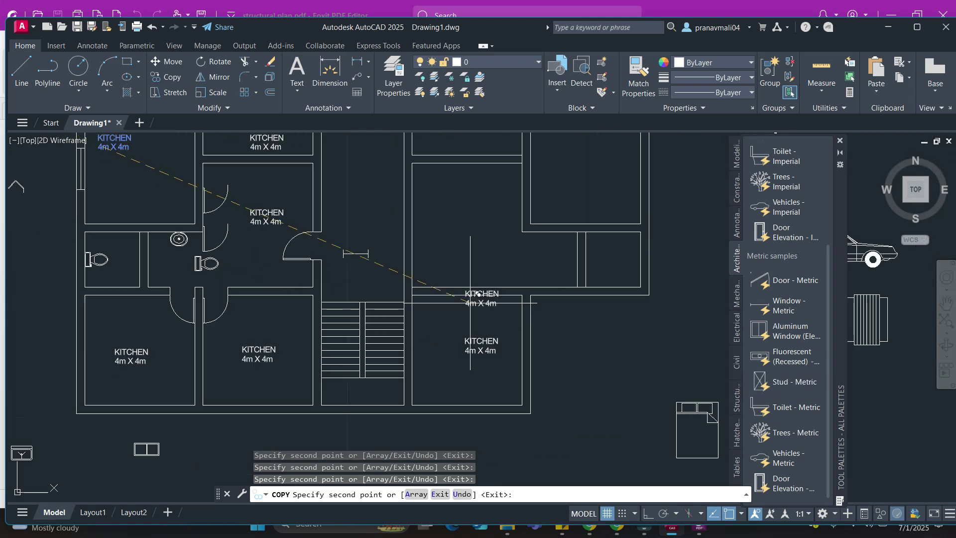
Place a copy of the KITCHEN label in the right unit's large upper-right room and finish copying
{"action": "middle_click_drag", "start_coordinate": [478, 294], "coordinate": [366, 458]}
{"action": "left_click", "coordinate": [472, 324]}
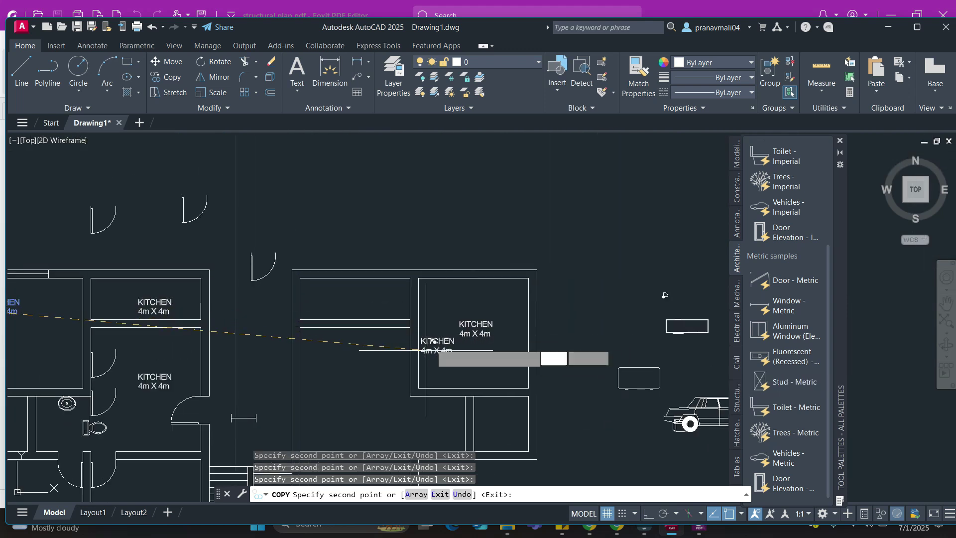
{"action": "middle_click_drag", "start_coordinate": [434, 342], "coordinate": [567, 247]}
{"action": "key", "text": "Escape"}
{"action": "key", "text": "Escape"}
Change the label in the left unit's bottom-left room to BEDROOM, keeping 4m X 4m on the second line
{"action": "middle_click_drag", "start_coordinate": [488, 334], "coordinate": [563, 267]}
{"action": "double_click", "coordinate": [237, 355]}
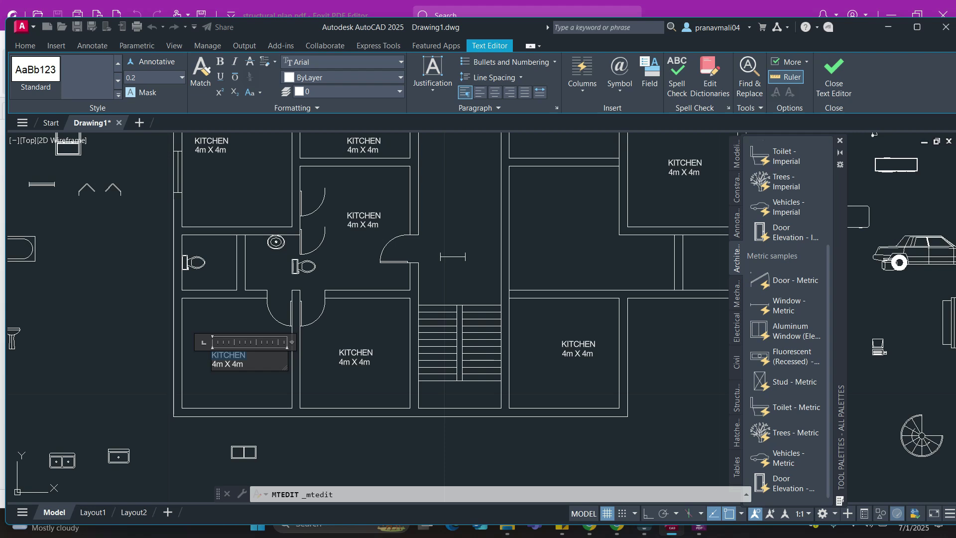
{"action": "type", "text": "BEDROOM4m X 4m"}
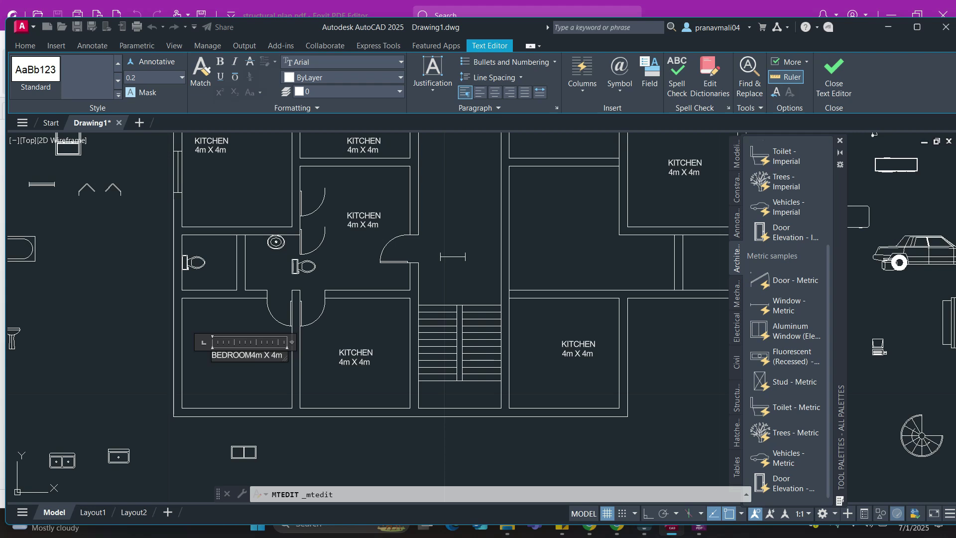
{"action": "key", "text": "Return"}
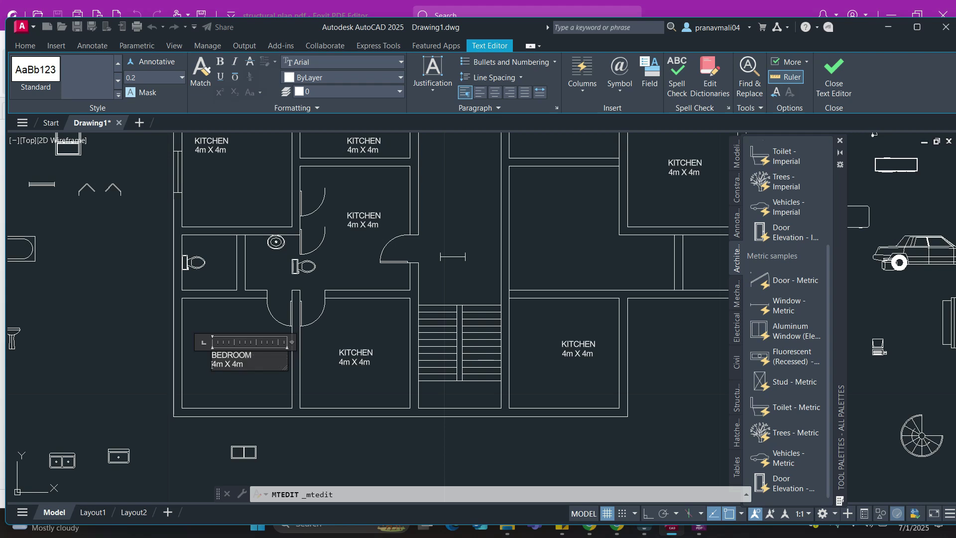
{"action": "left_click", "coordinate": [337, 401]}
Change the label in the room between the first bedroom and the staircase to BEDROOM, with 4m X 4m below
{"action": "double_click", "coordinate": [362, 348]}
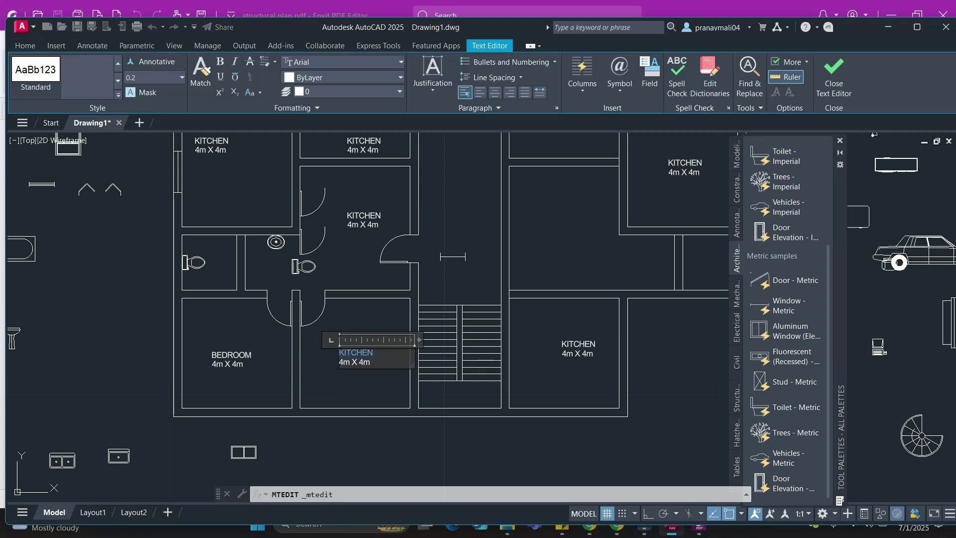
{"action": "type", "text": "B"}
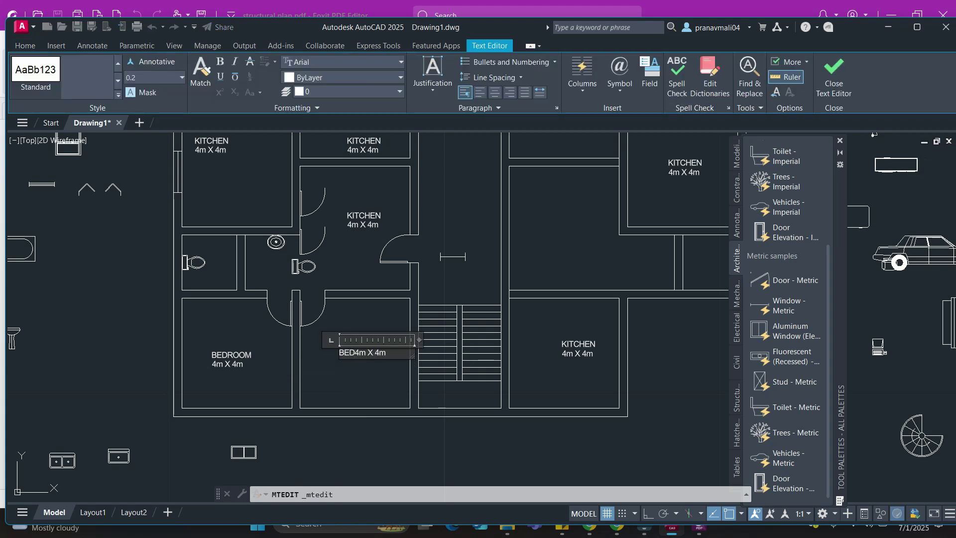
{"action": "type", "text": "EDROOM"}
{"action": "key", "text": "Return"}
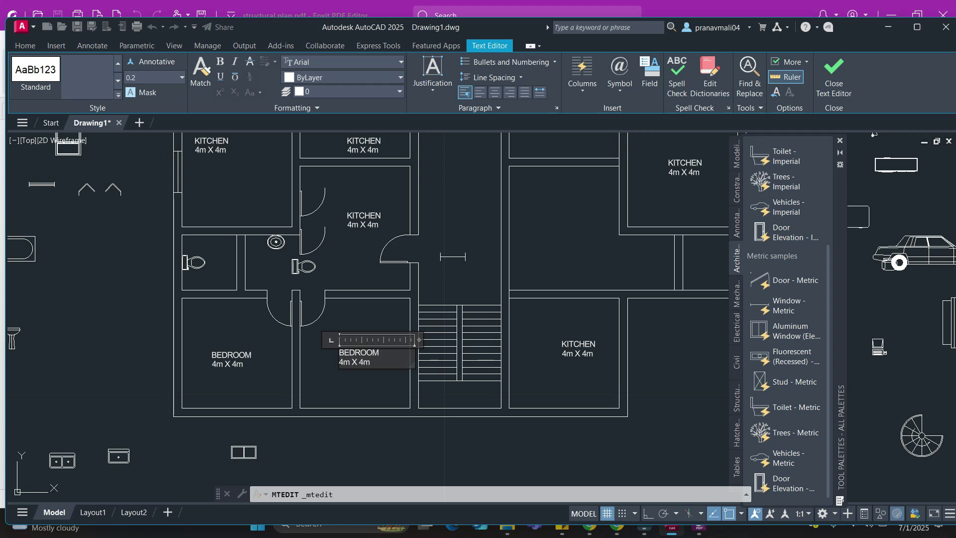
{"action": "left_click", "coordinate": [71, 373]}
{"action": "middle_click_drag", "start_coordinate": [162, 352], "coordinate": [136, 371]}
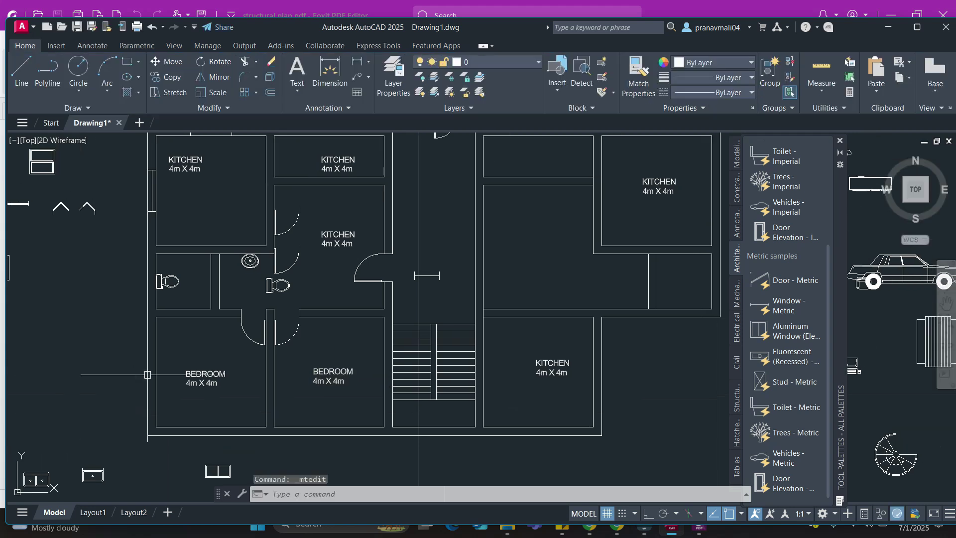
{"action": "middle_click_drag", "start_coordinate": [400, 259], "coordinate": [387, 241]}
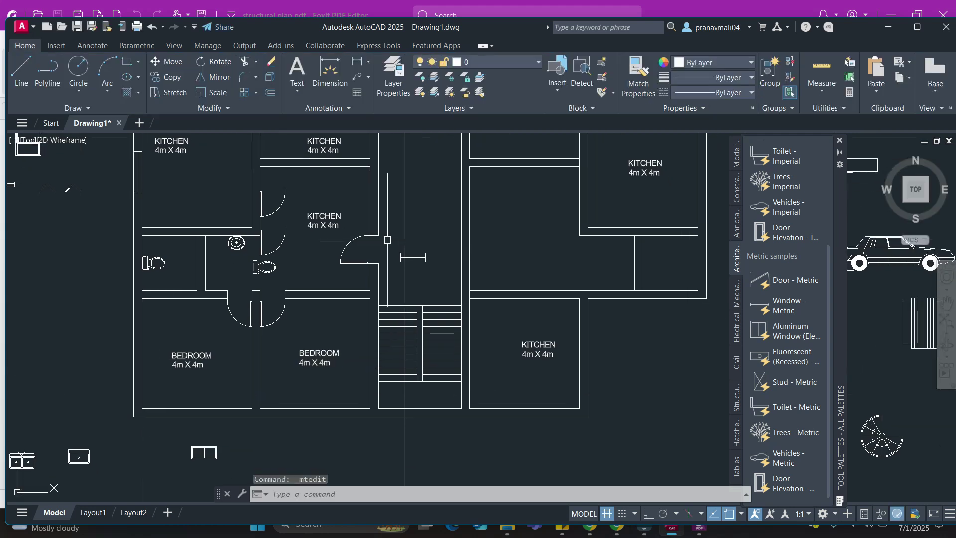
{"action": "middle_click_drag", "start_coordinate": [366, 281], "coordinate": [344, 270]}
{"action": "mouse_move", "coordinate": [324, 309]}
{"action": "middle_mouse_down"}
{"action": "mouse_move", "coordinate": [342, 292]}
{"action": "mouse_move", "coordinate": [344, 361]}
{"action": "middle_mouse_up"}
Add the single-line text AUTOCAD below the floor plan with a height of 2.50 and a rotation of 0
{"action": "left_click", "coordinate": [297, 88]}
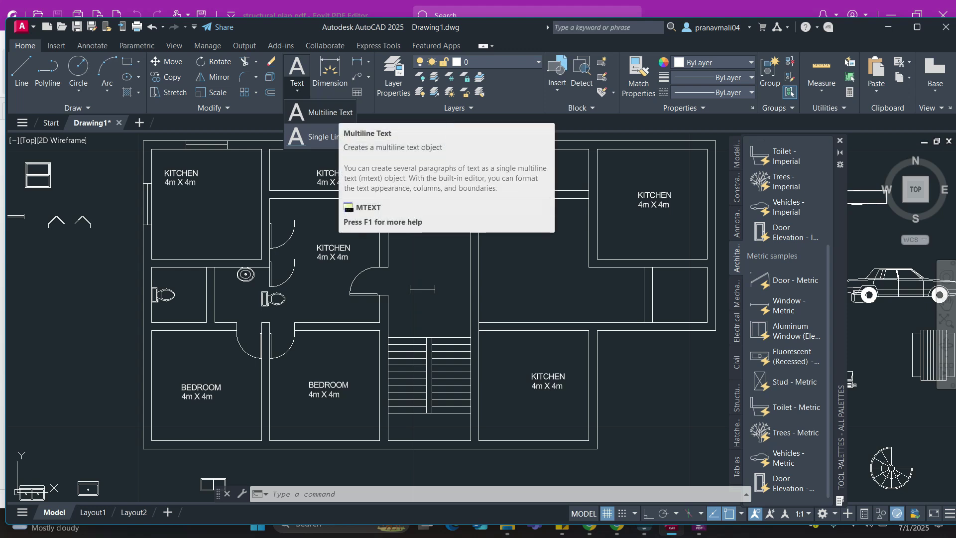
{"action": "left_click", "coordinate": [323, 136]}
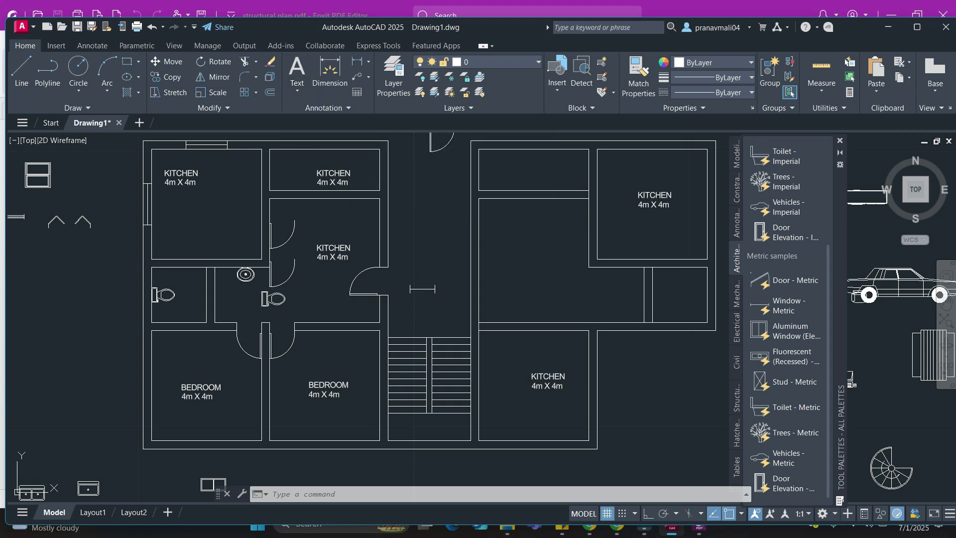
{"action": "middle_click_drag", "start_coordinate": [164, 319], "coordinate": [474, 185]}
{"action": "scroll", "coordinate": [401, 235], "scroll_direction": "down", "scroll_amount": 2}
{"action": "middle_click_drag", "start_coordinate": [401, 236], "coordinate": [359, 161]}
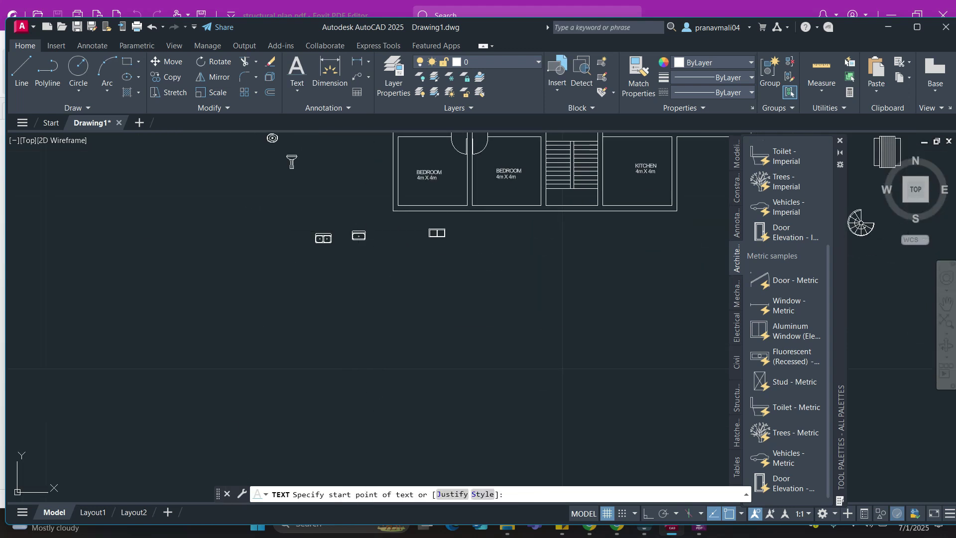
{"action": "left_click", "coordinate": [381, 331]}
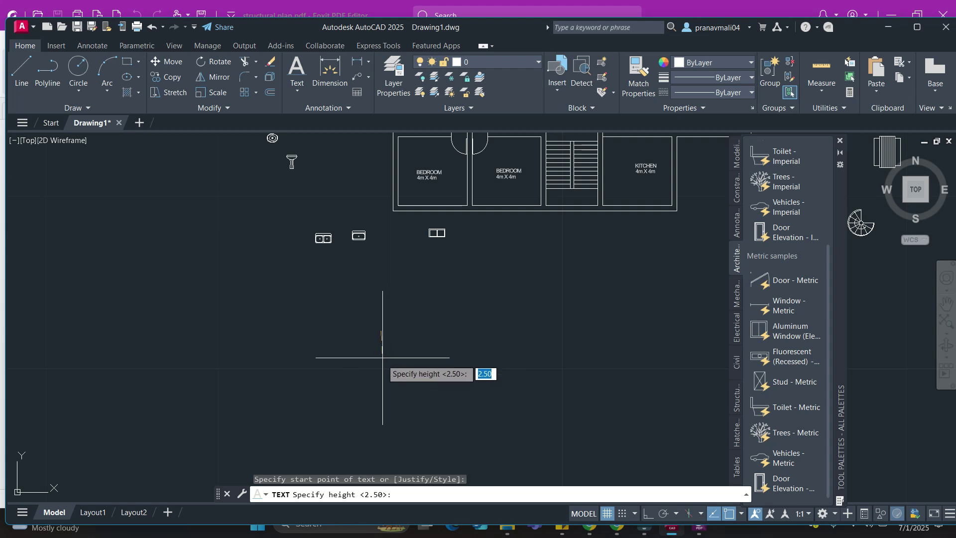
{"action": "key", "text": "Return"}
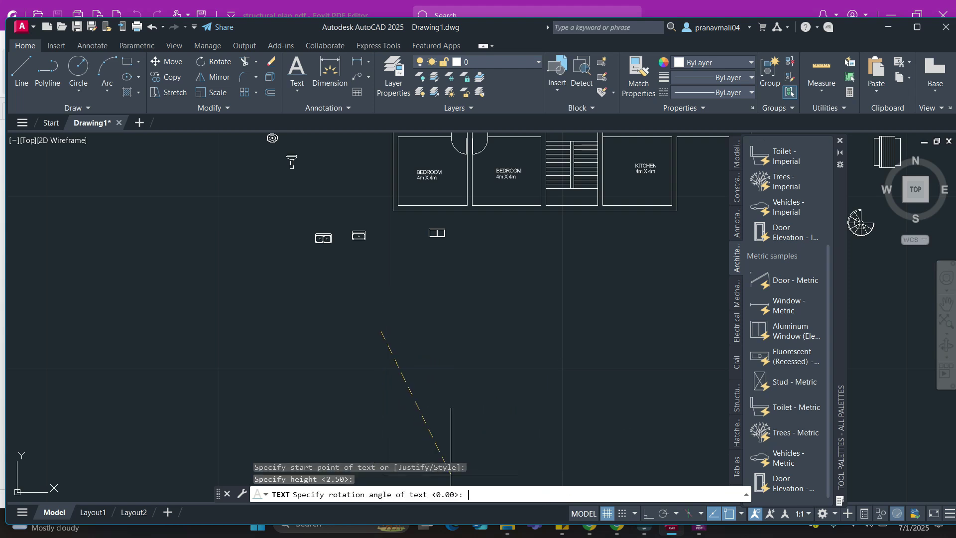
{"action": "key", "text": "Return"}
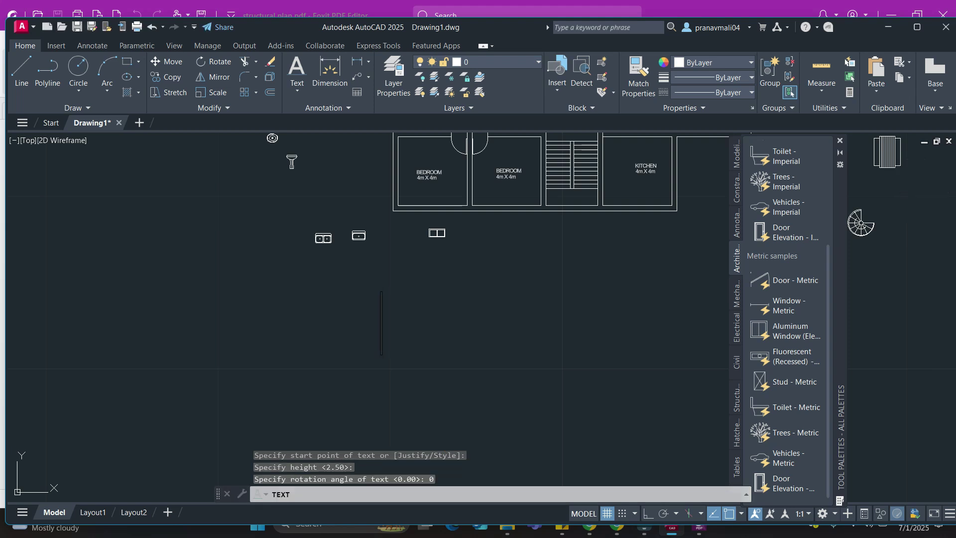
{"action": "type", "text": "AUTOCAD"}
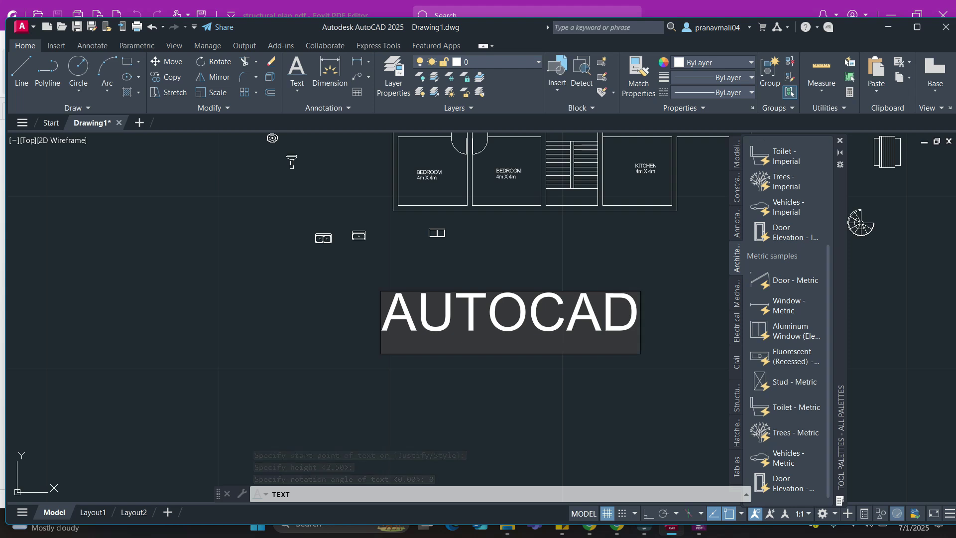
{"action": "left_click", "coordinate": [72, 349]}
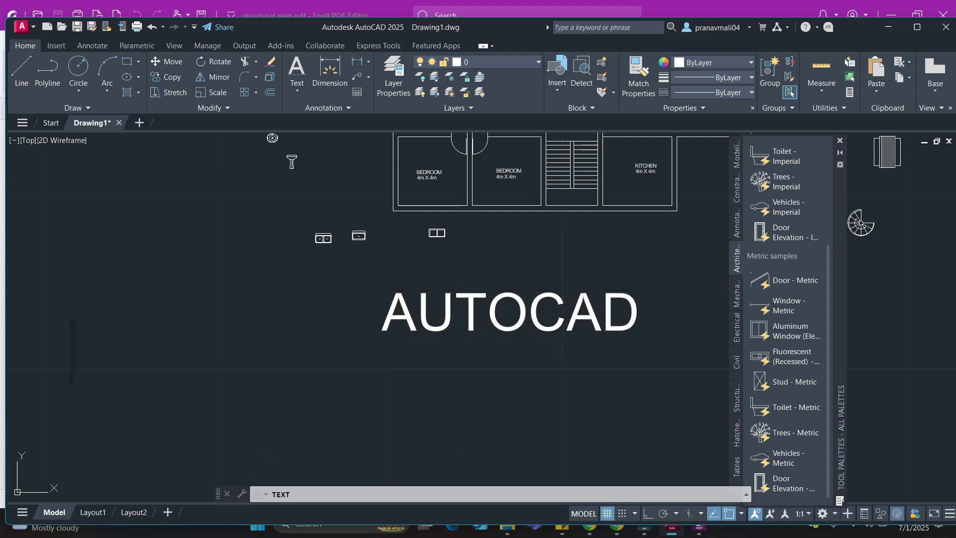
{"action": "key", "text": "Escape"}
{"action": "key", "text": "Escape"}
{"action": "mouse_move", "coordinate": [518, 366]}
{"action": "middle_mouse_down"}
{"action": "mouse_move", "coordinate": [477, 364]}
{"action": "mouse_move", "coordinate": [400, 395]}
{"action": "middle_mouse_up"}
{"action": "left_click", "coordinate": [393, 319]}
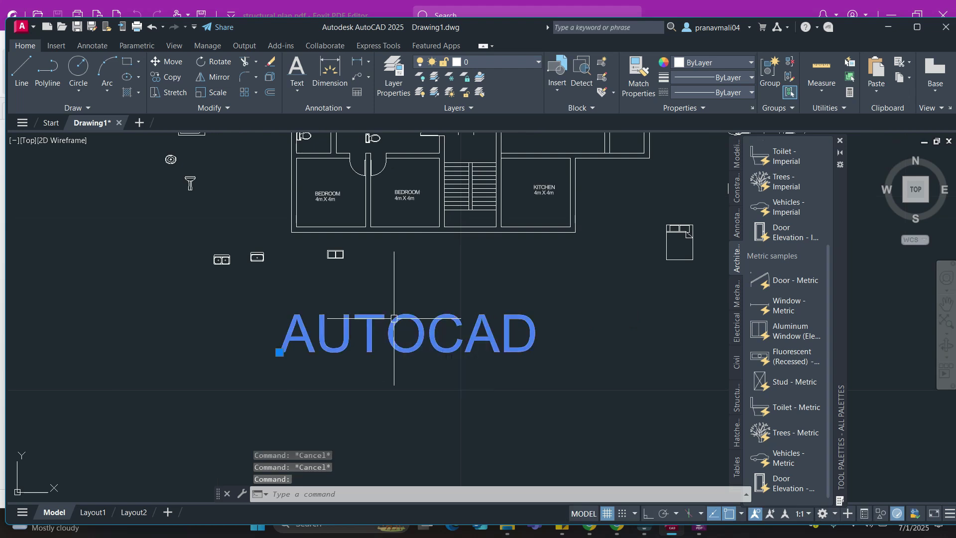
{"action": "double_click", "coordinate": [406, 332]}
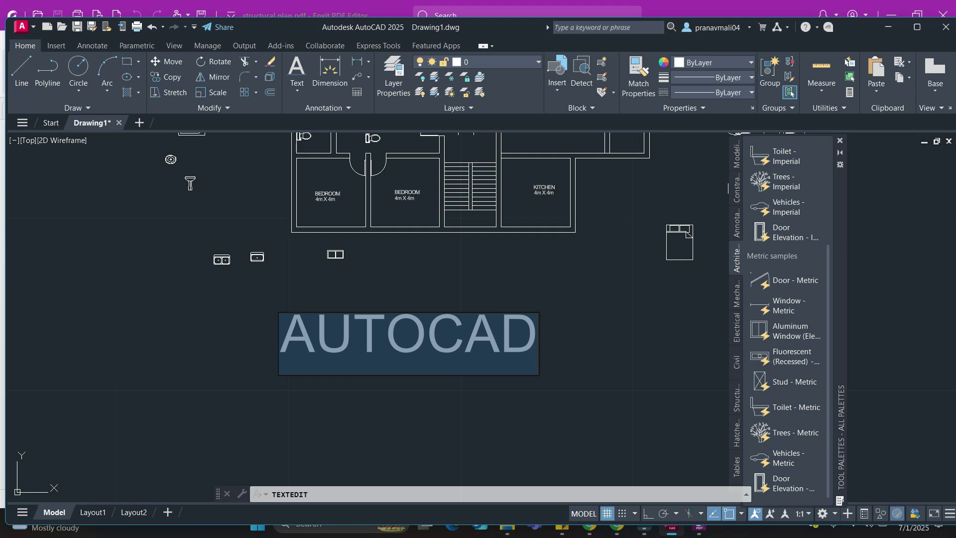
{"action": "key", "text": "Escape"}
{"action": "middle_click_drag", "start_coordinate": [316, 259], "coordinate": [319, 302]}
{"action": "key", "text": "Escape"}
Set the font of the bottom-left BEDROOM label to Bahnschrift Light SemiCondensed
{"action": "scroll", "coordinate": [329, 238], "scroll_direction": "up", "scroll_amount": 4}
{"action": "left_click", "coordinate": [330, 238]}
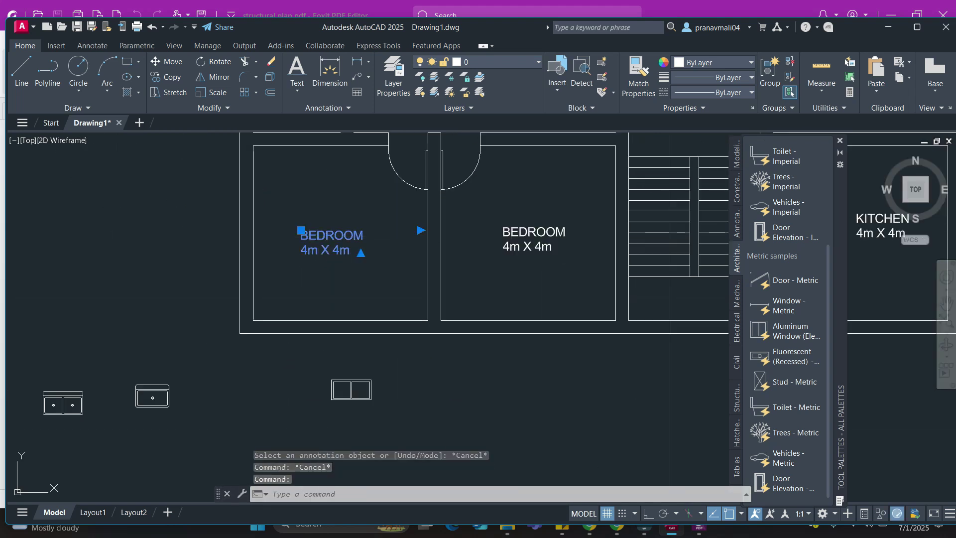
{"action": "double_click", "coordinate": [331, 238]}
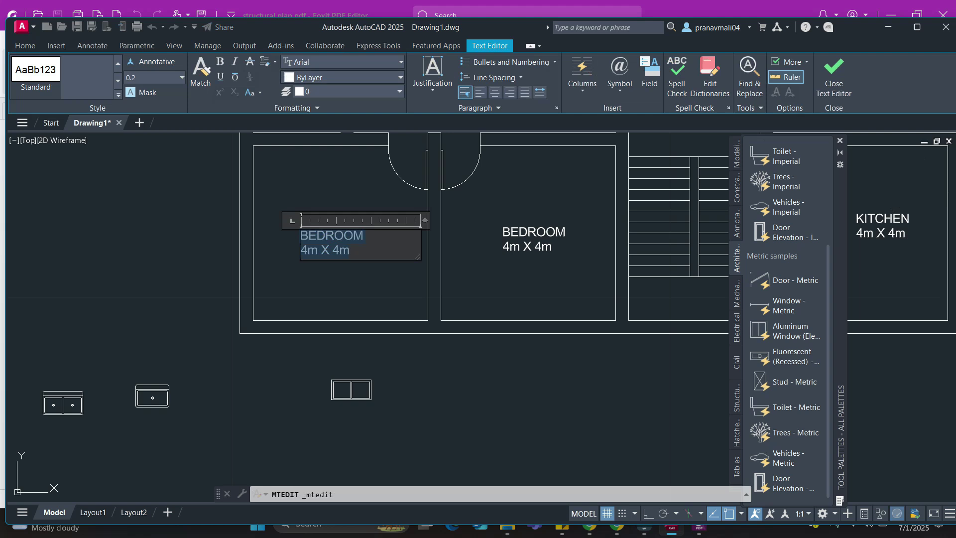
{"action": "left_click", "coordinate": [401, 62]}
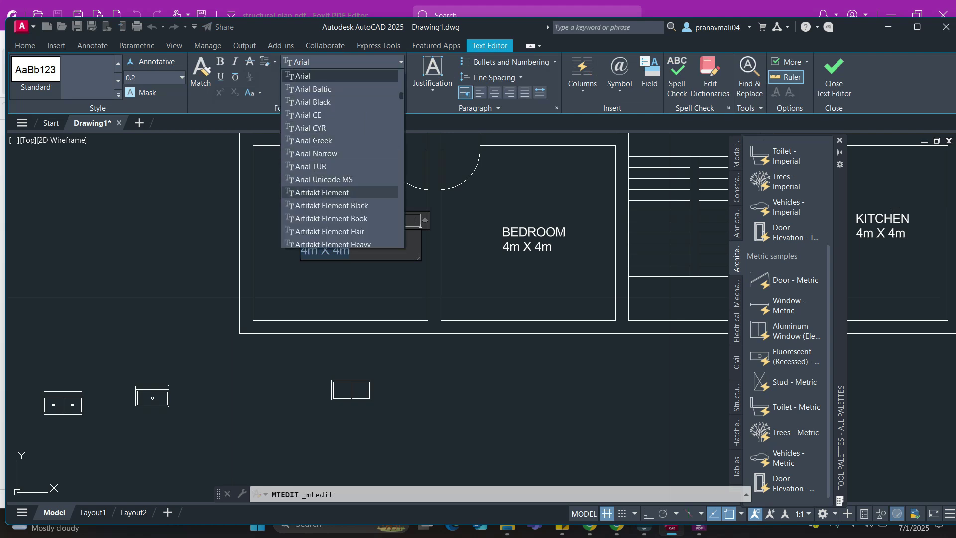
{"action": "scroll", "coordinate": [331, 206], "scroll_direction": "down", "scroll_amount": 3}
{"action": "left_click", "coordinate": [339, 231]}
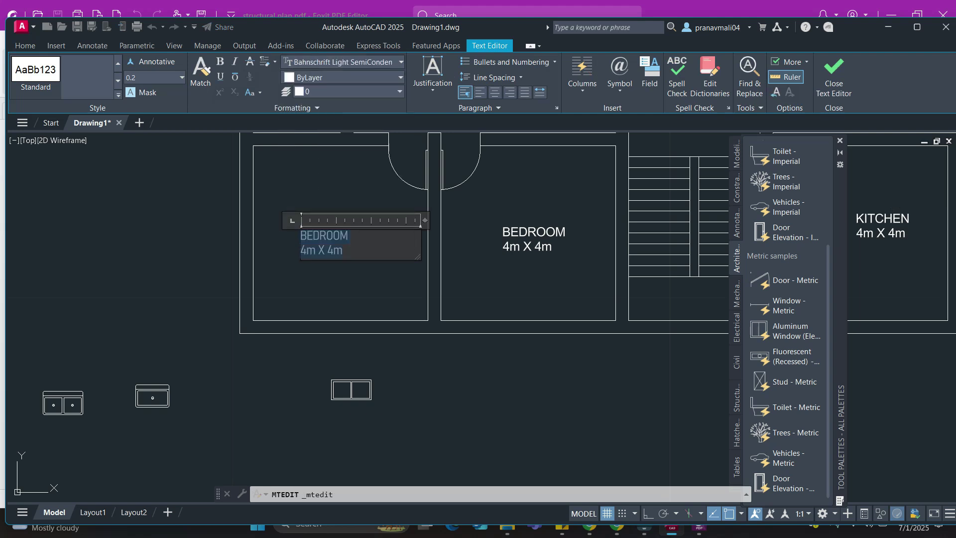
{"action": "left_click", "coordinate": [358, 288]}
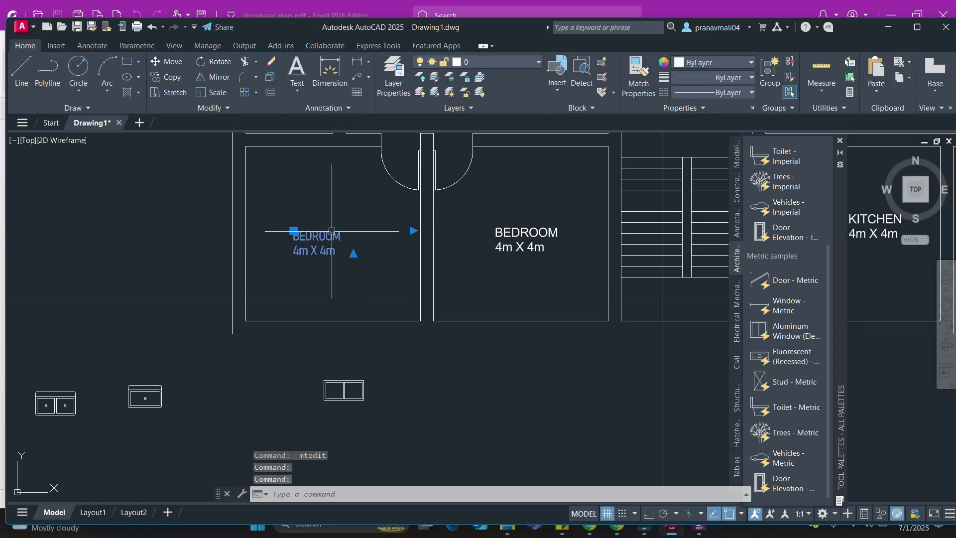
Centre the bottom-left BEDROOM label's text and format it bold in the pink colour 209,156,199
{"action": "double_click", "coordinate": [316, 237]}
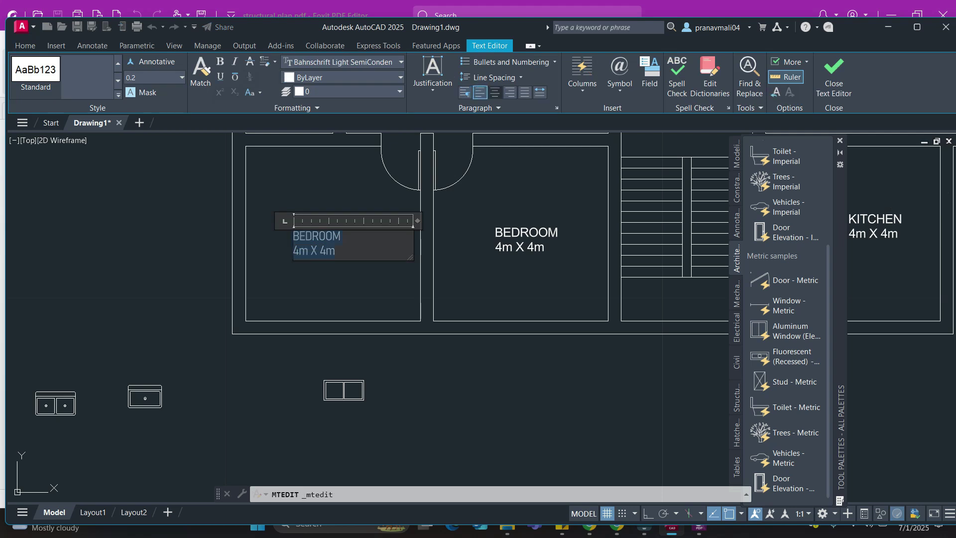
{"action": "left_click", "coordinate": [495, 92]}
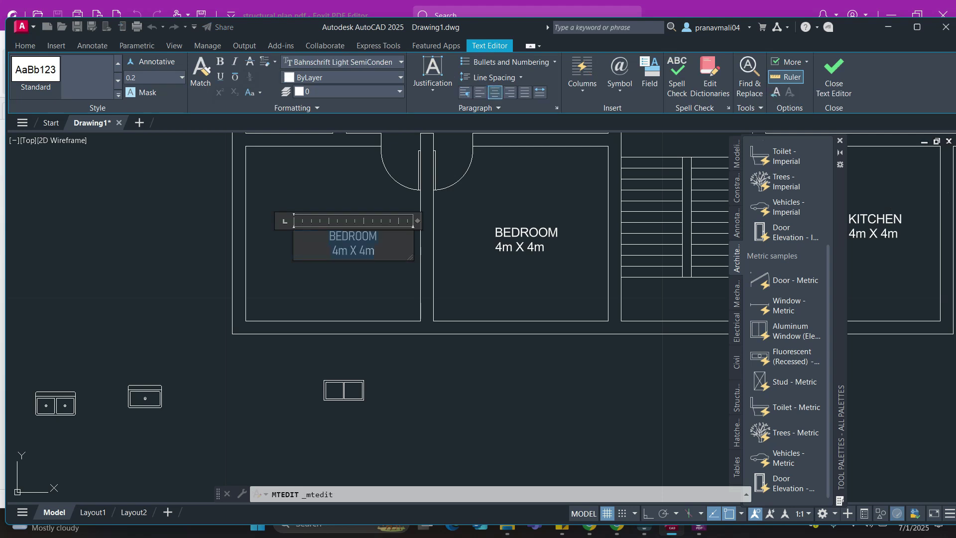
{"action": "left_click", "coordinate": [344, 77]}
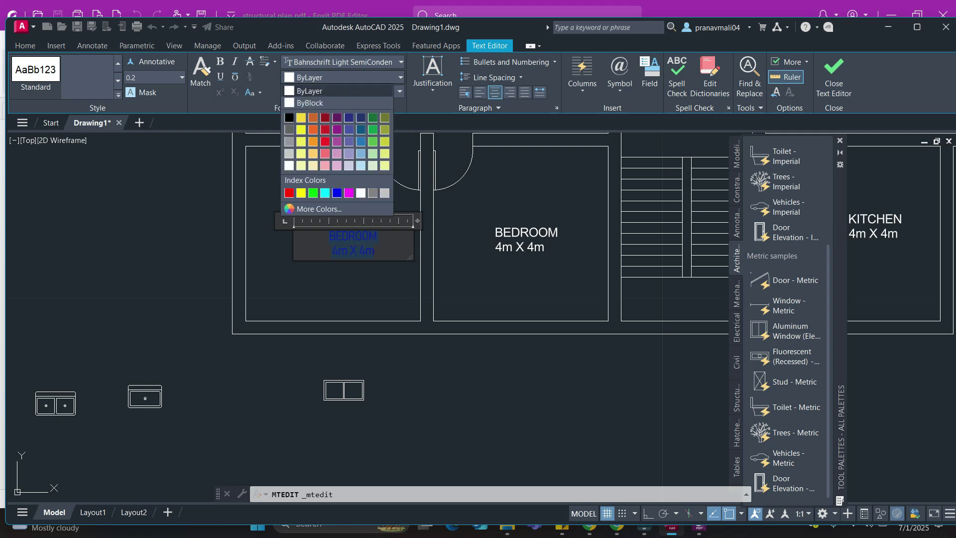
{"action": "left_click", "coordinate": [337, 154]}
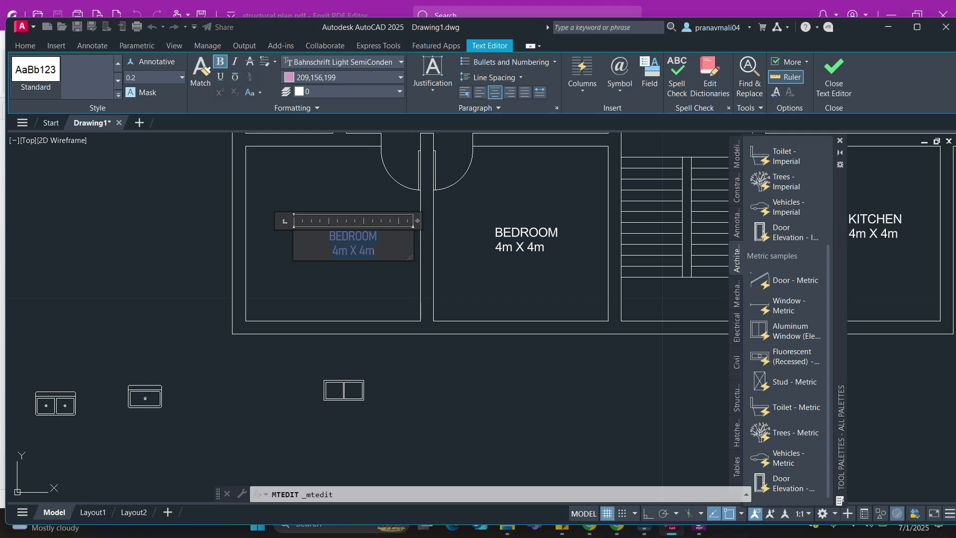
{"action": "left_click", "coordinate": [250, 62]}
Insert a symbol at the end of the label's 4m X 4m line and delete it again
{"action": "left_click", "coordinate": [375, 251]}
{"action": "left_click", "coordinate": [620, 74]}
{"action": "left_click", "coordinate": [642, 138]}
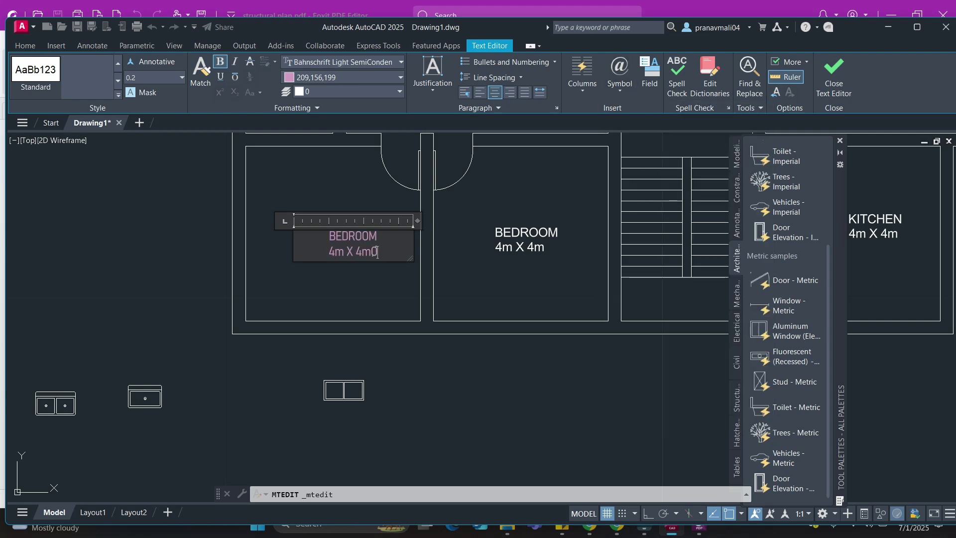
{"action": "key", "text": "BackSpace"}
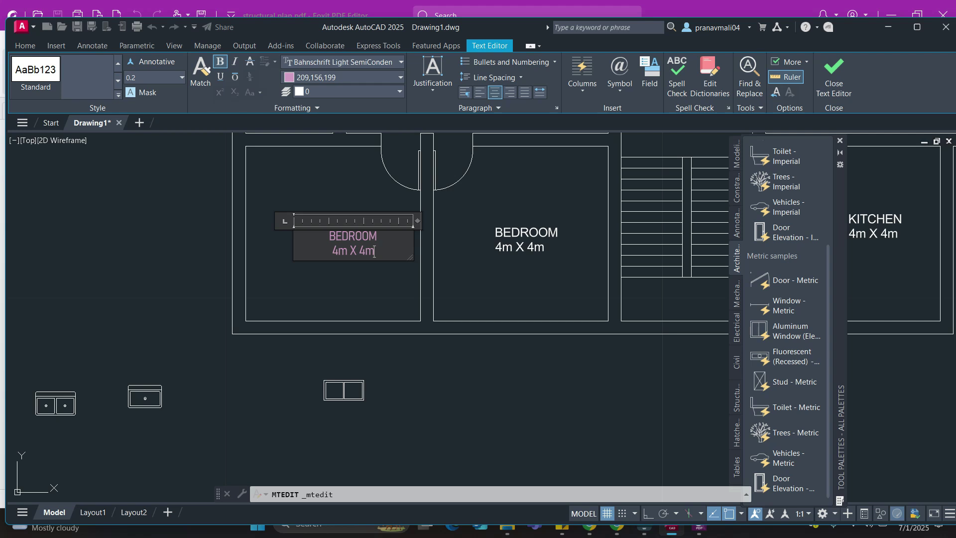
Finish editing the label and add a linear dimension for the bottom-left bedroom's width, placed inside the room above its lower wall
{"action": "left_click", "coordinate": [252, 256]}
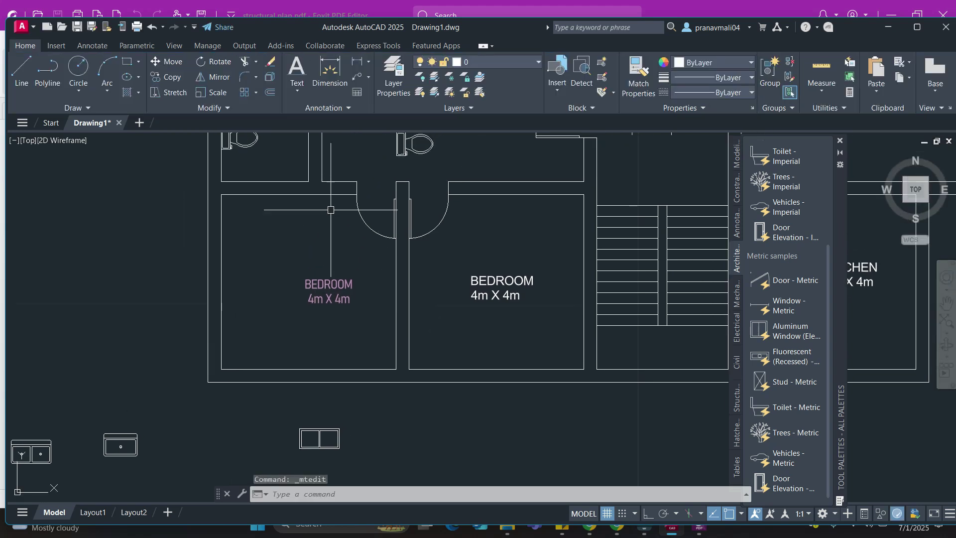
{"action": "middle_click_drag", "start_coordinate": [348, 318], "coordinate": [327, 316]}
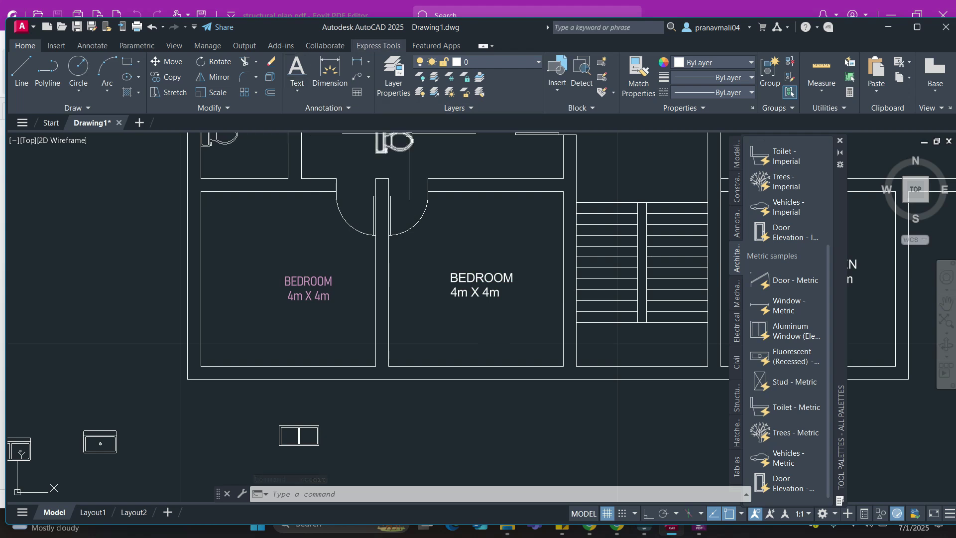
{"action": "left_click", "coordinate": [368, 61]}
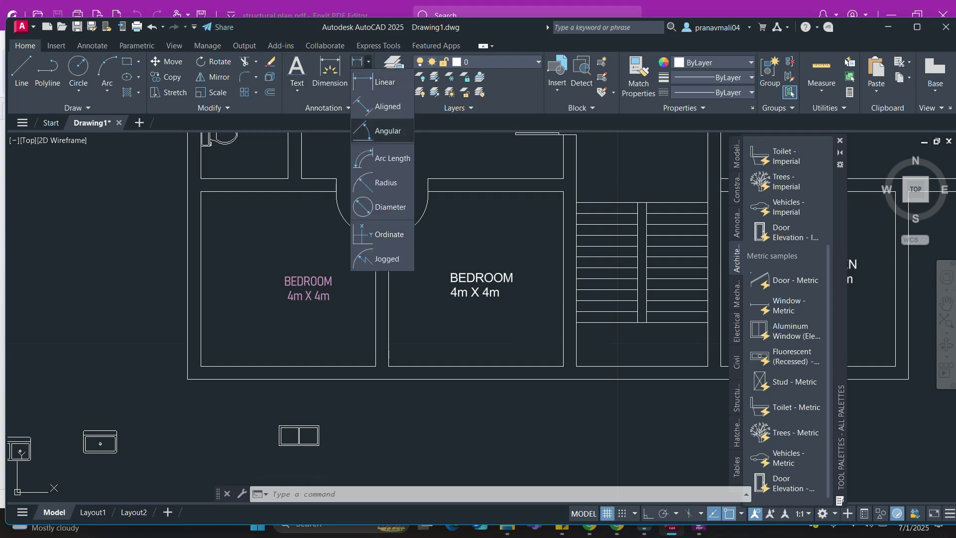
{"action": "left_click", "coordinate": [384, 82]}
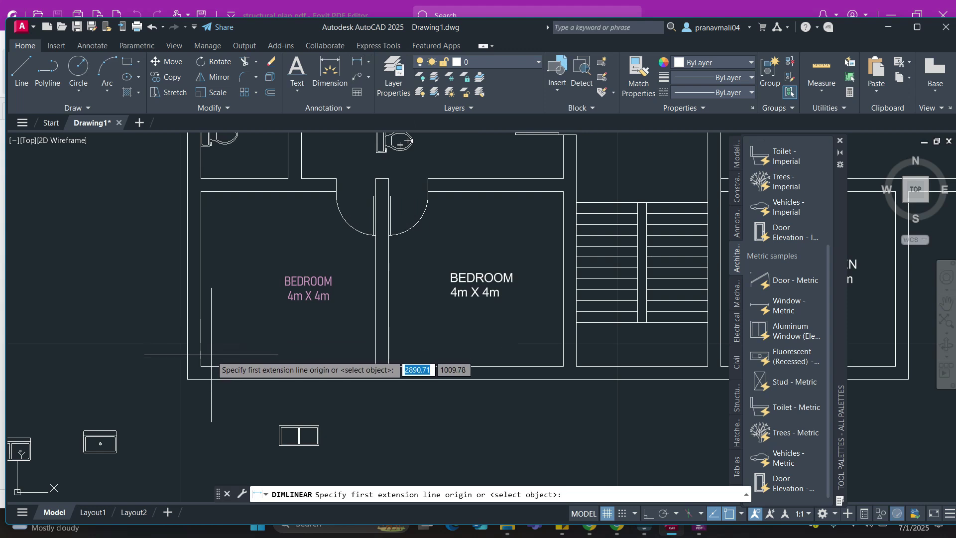
{"action": "left_click", "coordinate": [201, 366]}
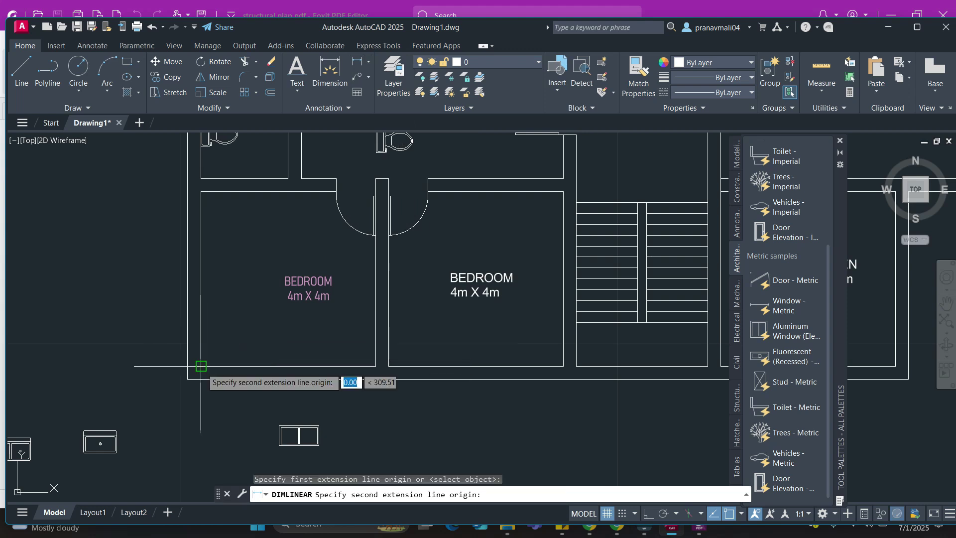
{"action": "left_click", "coordinate": [376, 366]}
{"action": "left_click", "coordinate": [438, 334]}
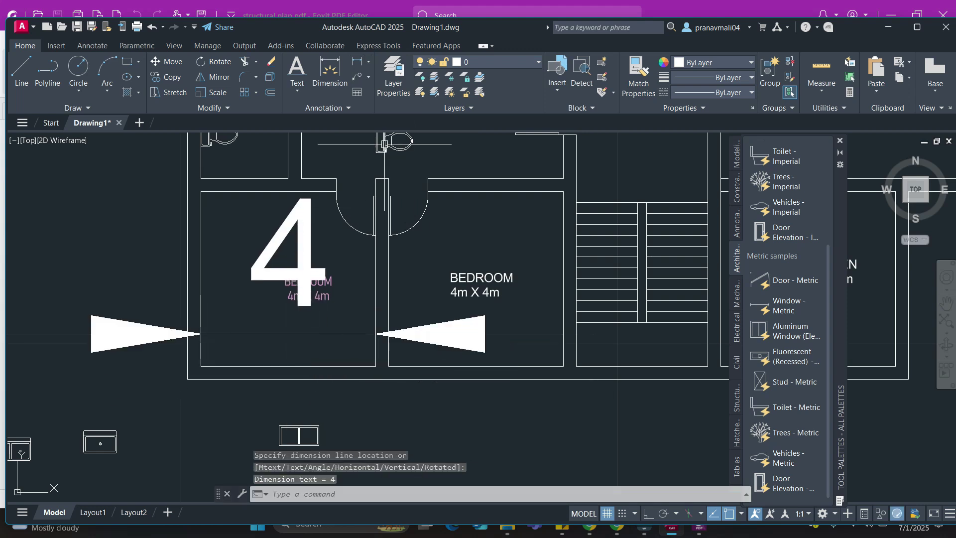
Add a linear dimension for the adjacent bedroom's width, placed below the floor plan
{"action": "key", "text": "Return"}
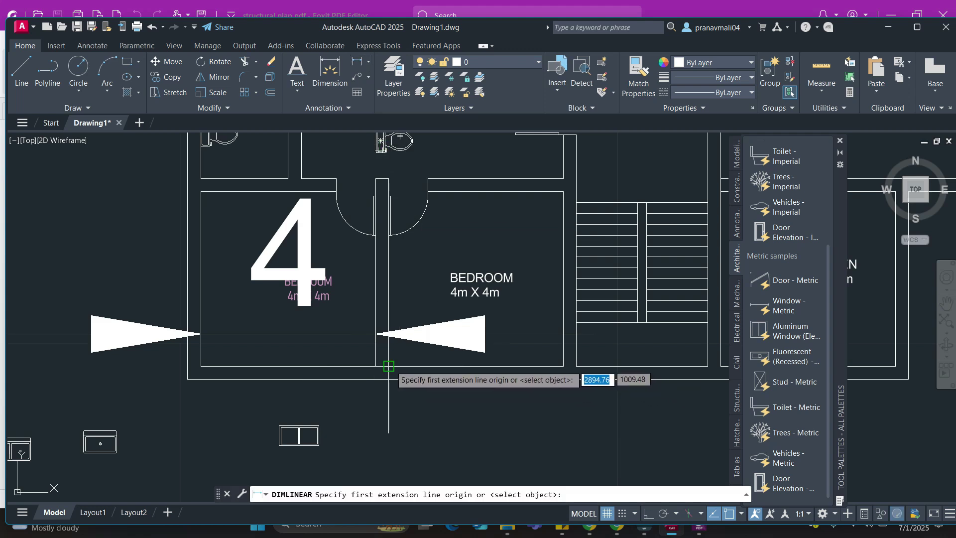
{"action": "left_click", "coordinate": [389, 366]}
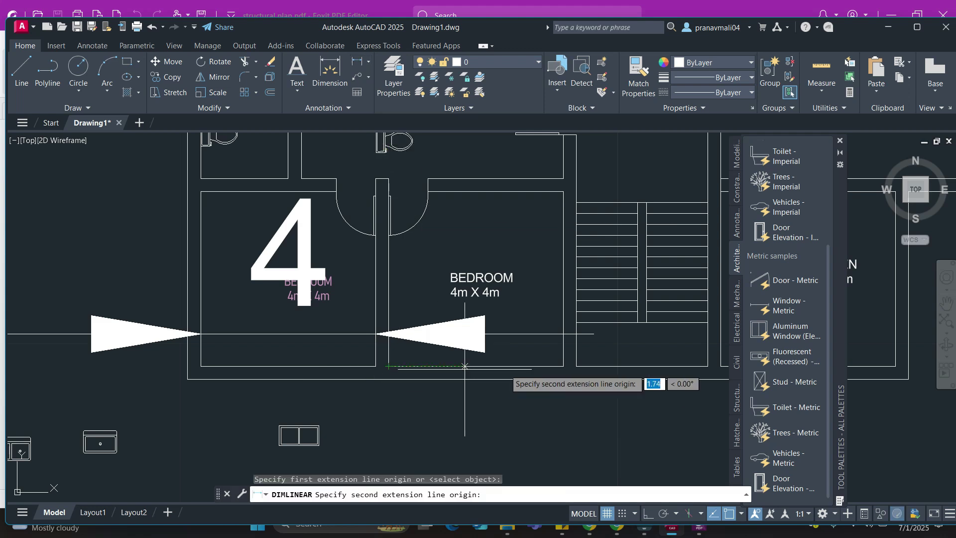
{"action": "left_click", "coordinate": [563, 366]}
{"action": "left_click", "coordinate": [521, 418]}
Add a vertical linear dimension for the bottom-left bedroom's depth, placed outside the plan to the left
{"action": "middle_click_drag", "start_coordinate": [352, 285], "coordinate": [395, 331]}
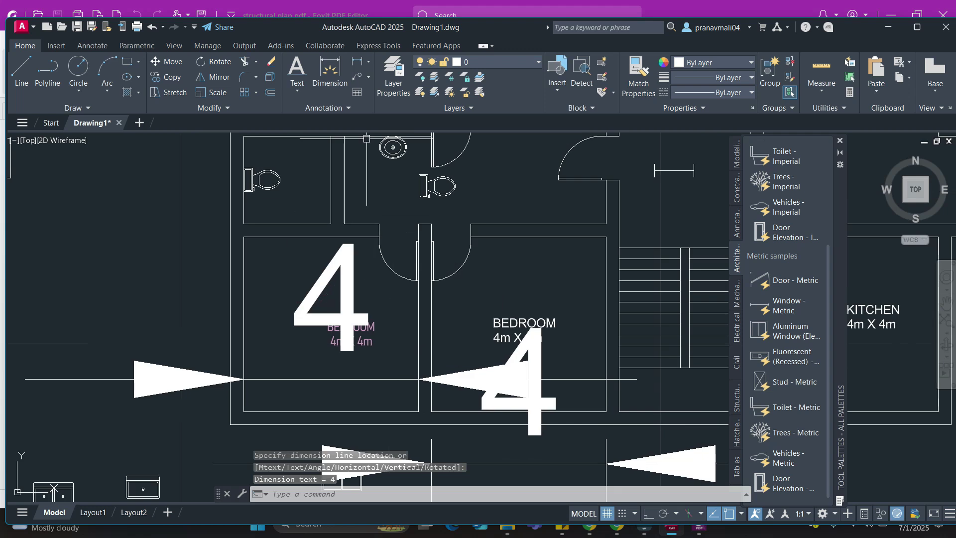
{"action": "key", "text": "space"}
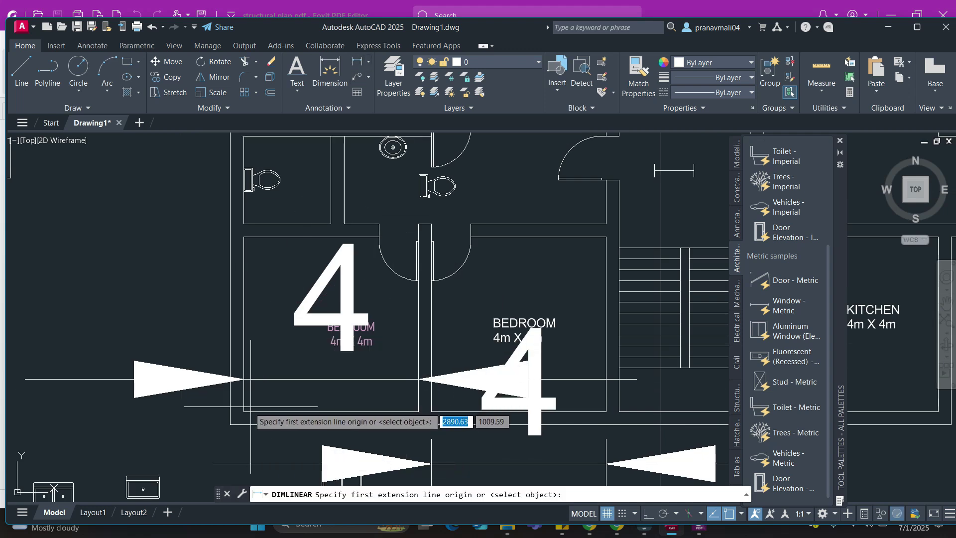
{"action": "left_click", "coordinate": [244, 412]}
{"action": "left_click", "coordinate": [245, 237]}
{"action": "middle_click_drag", "start_coordinate": [107, 260], "coordinate": [317, 269]}
{"action": "left_click", "coordinate": [356, 269]}
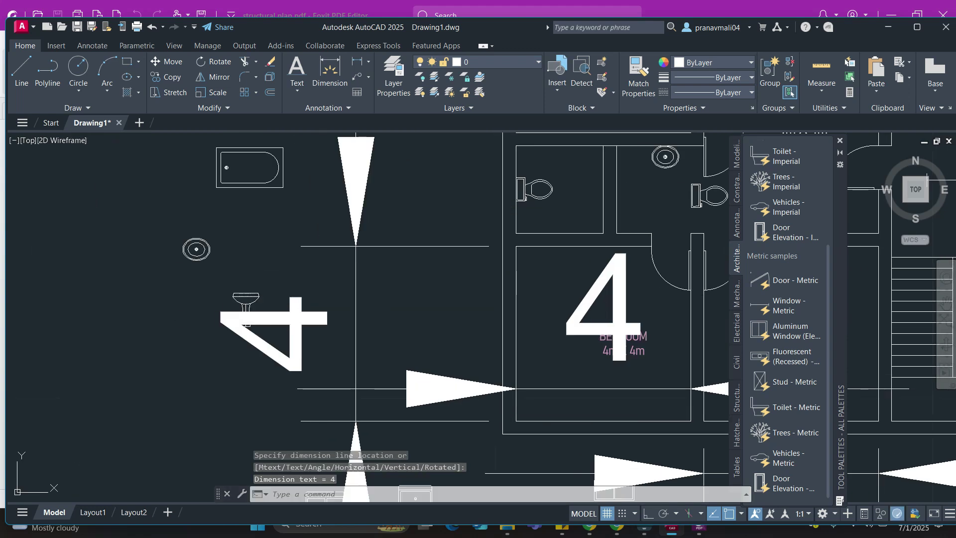
Modify the ISO-25 dimension style to use a text height of 0.2 and an arrow size of 0.2
{"action": "type", "text": "D"}
{"action": "key", "text": "Return"}
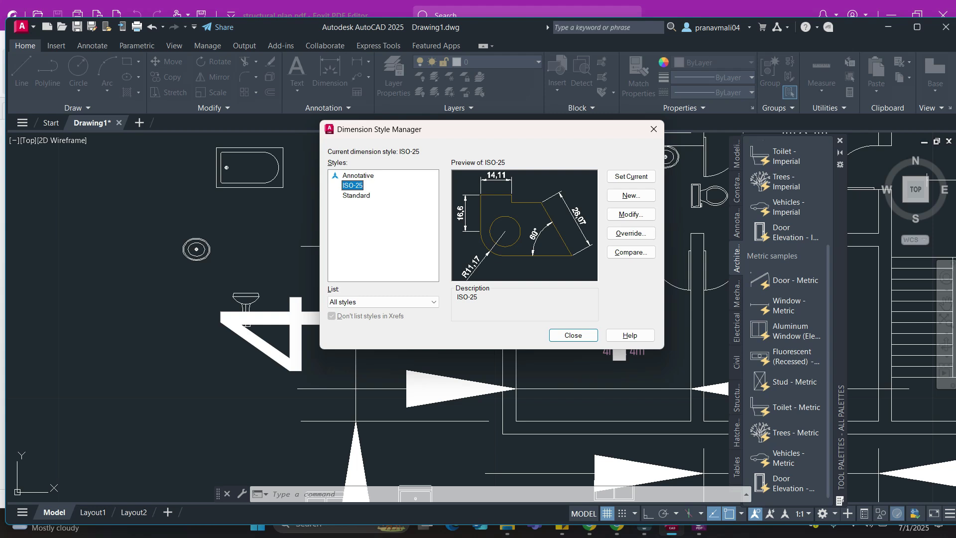
{"action": "left_click", "coordinate": [631, 214]}
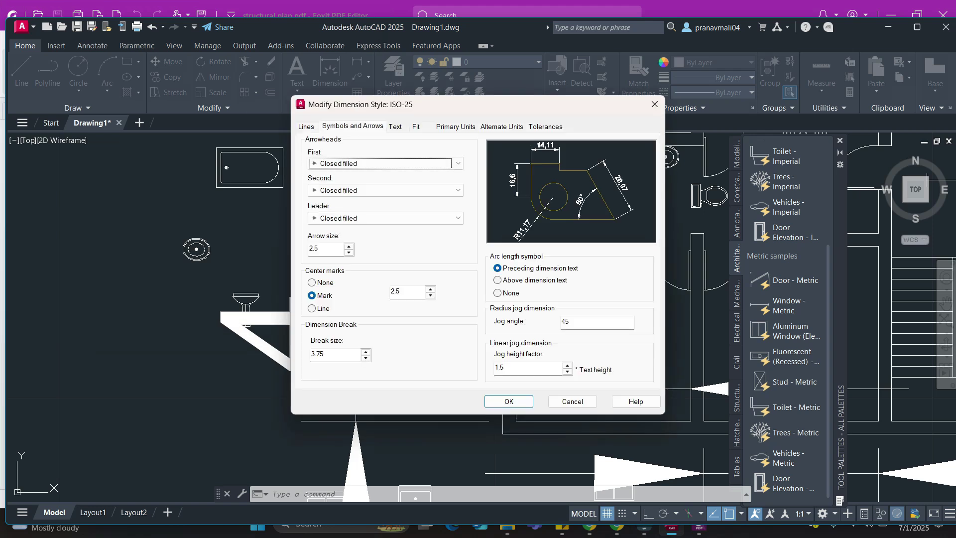
{"action": "left_click", "coordinate": [395, 127]}
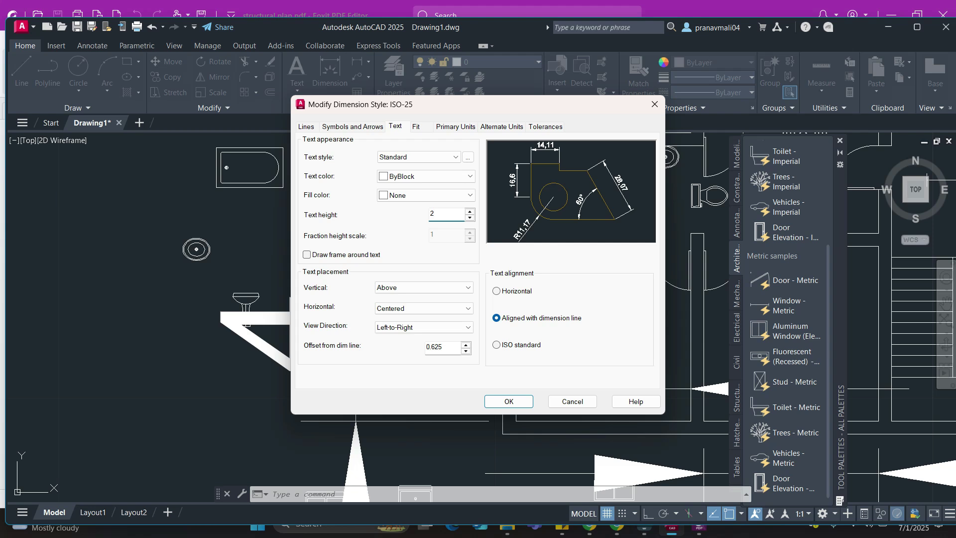
{"action": "double_click", "coordinate": [434, 214]}
{"action": "type", "text": ".2"}
{"action": "left_click", "coordinate": [353, 127]}
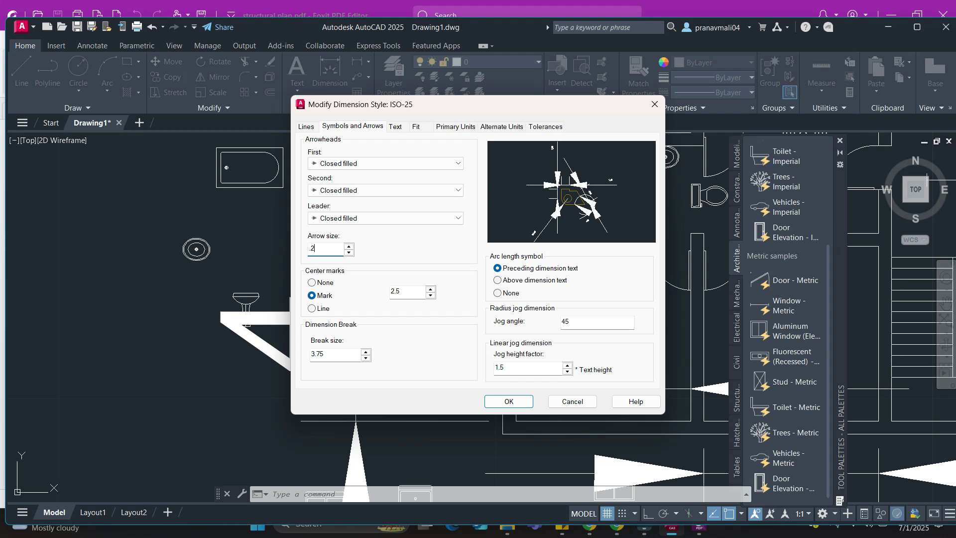
{"action": "key", "text": "Return"}
{"action": "left_click", "coordinate": [573, 335]}
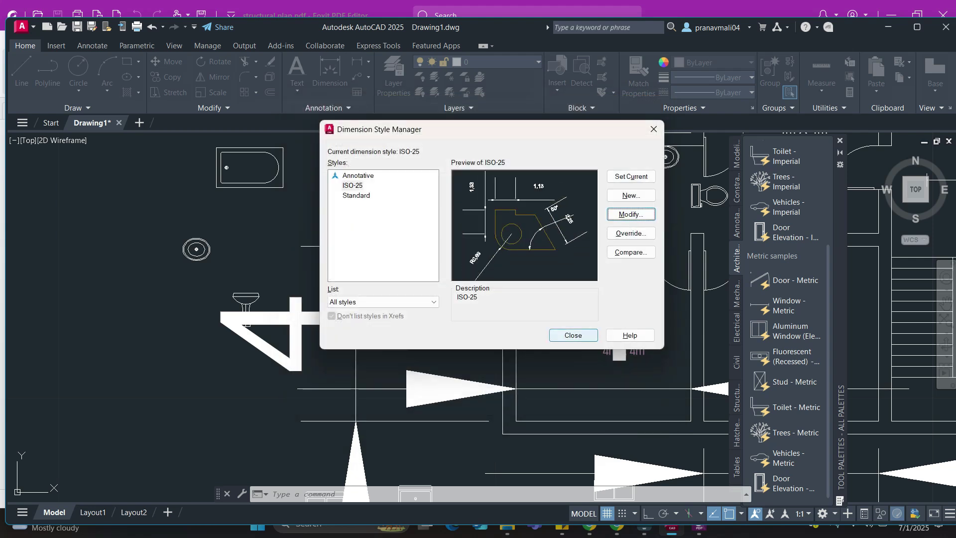
Turn on fixed length extension lines with a length of 1 in the ISO-25 dimension style
{"action": "mouse_move", "coordinate": [358, 355]}
{"action": "middle_mouse_down"}
{"action": "mouse_move", "coordinate": [300, 314]}
{"action": "mouse_move", "coordinate": [320, 327]}
{"action": "middle_mouse_up"}
{"action": "scroll", "coordinate": [358, 357], "scroll_direction": "down", "scroll_amount": 2}
{"action": "scroll", "coordinate": [516, 369], "scroll_direction": "up", "scroll_amount": 4}
{"action": "middle_click_drag", "start_coordinate": [519, 370], "coordinate": [516, 390]}
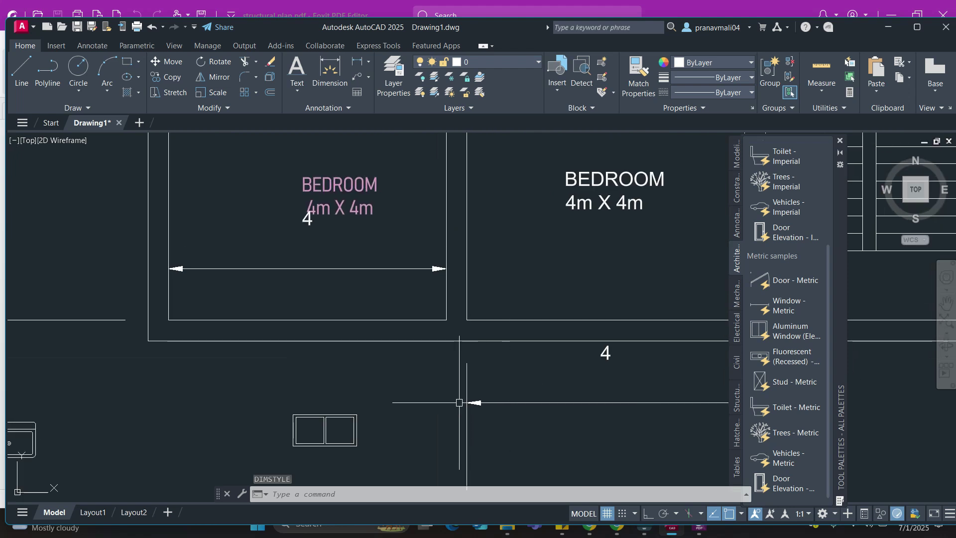
{"action": "type", "text": "d"}
{"action": "key", "text": "Return"}
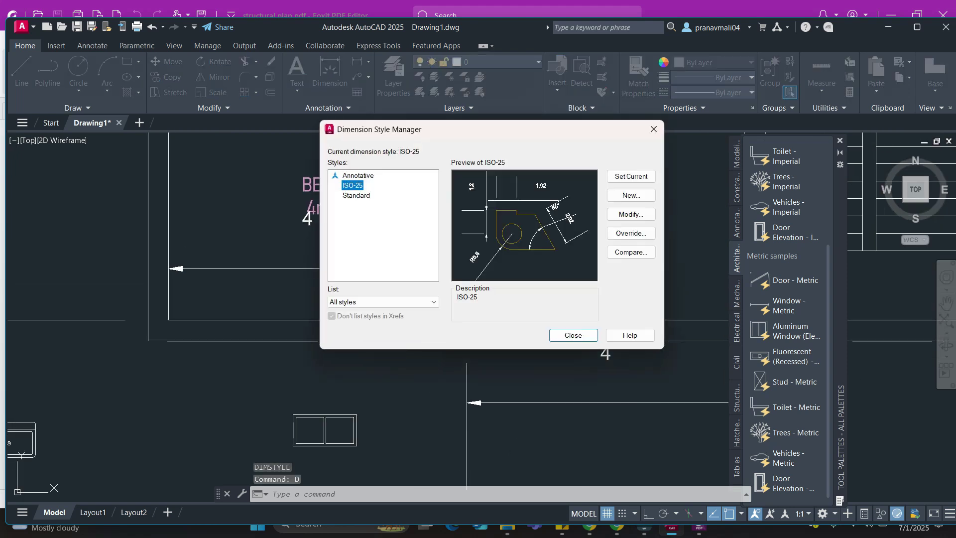
{"action": "left_click", "coordinate": [631, 214]}
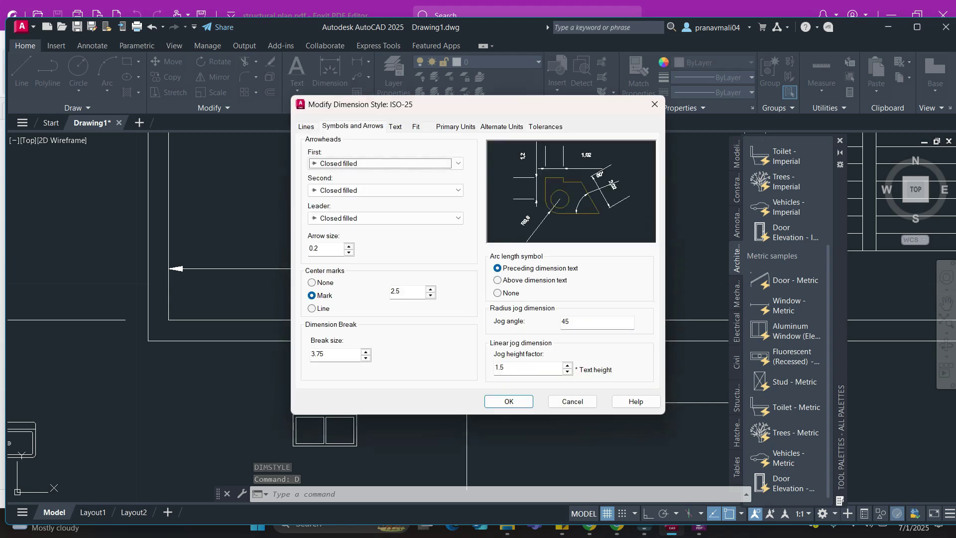
{"action": "left_click", "coordinate": [306, 126]}
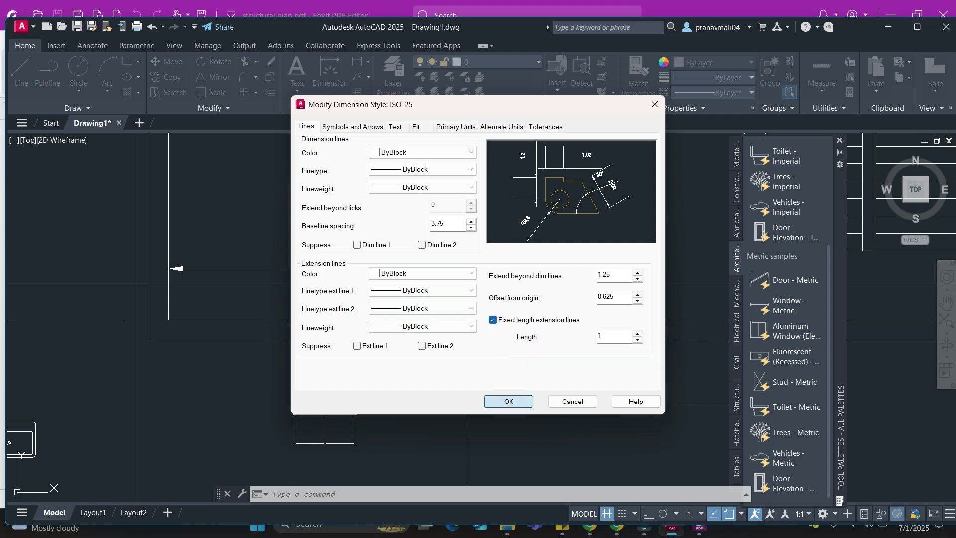
{"action": "left_click", "coordinate": [508, 401]}
{"action": "left_click", "coordinate": [572, 335]}
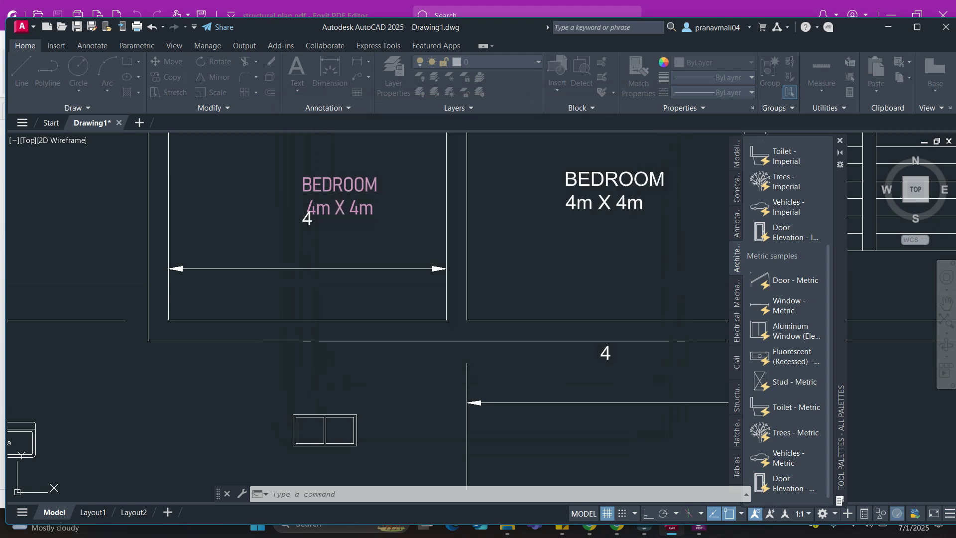
Set the ISO-25 extension lines to extend 0.1 beyond dimension lines, with a 0.1 origin offset and a fixed length of 0.1
{"action": "scroll", "coordinate": [539, 347], "scroll_direction": "down", "scroll_amount": 4}
{"action": "scroll", "coordinate": [249, 243], "scroll_direction": "up", "scroll_amount": 2}
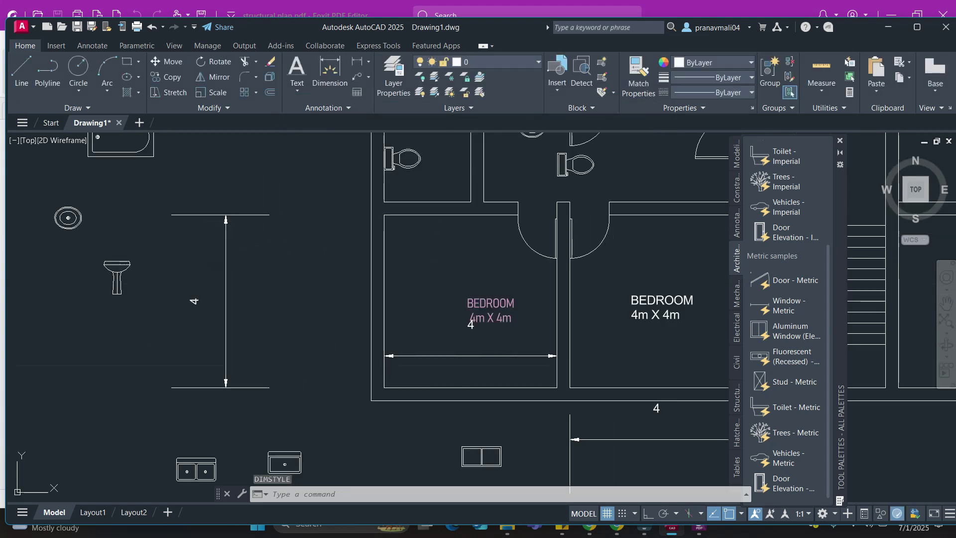
{"action": "key", "text": "Return"}
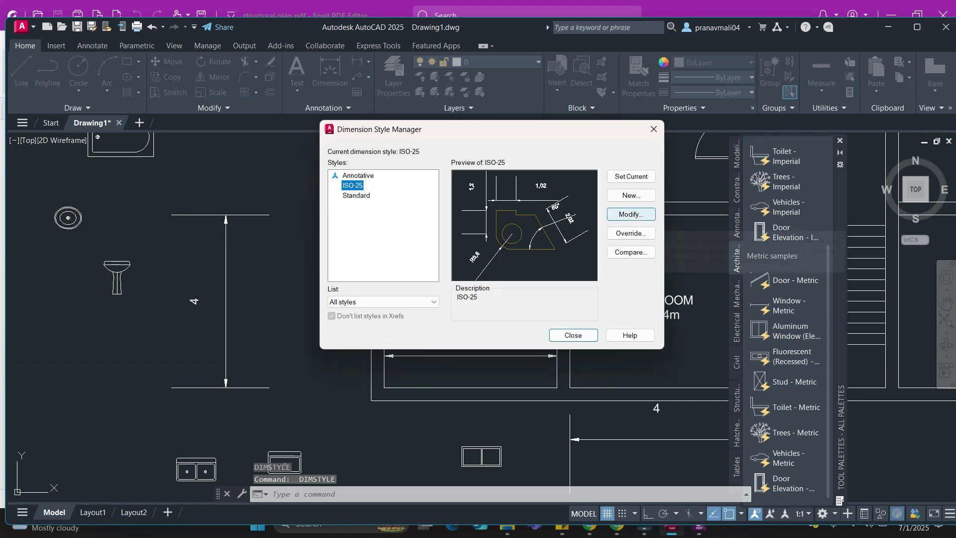
{"action": "left_click", "coordinate": [631, 214]}
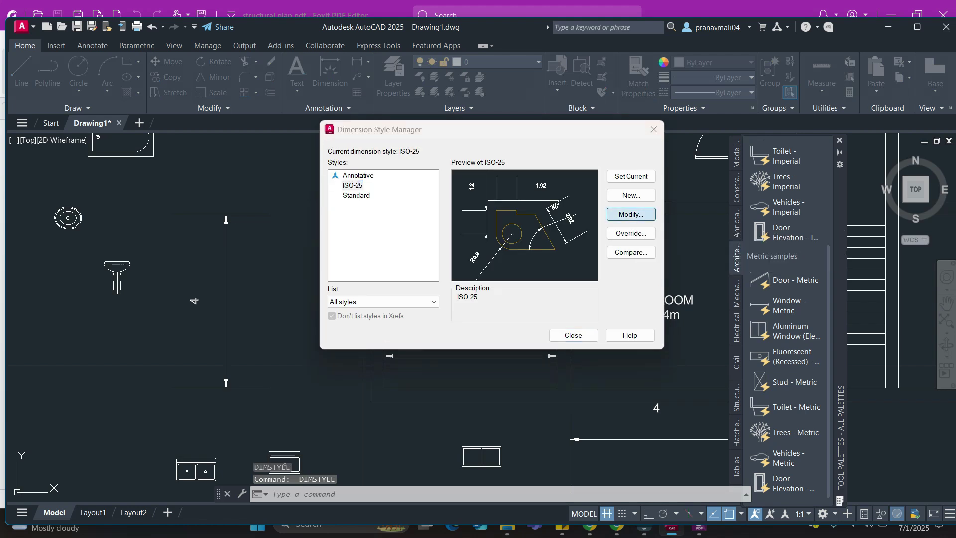
{"action": "double_click", "coordinate": [609, 275]}
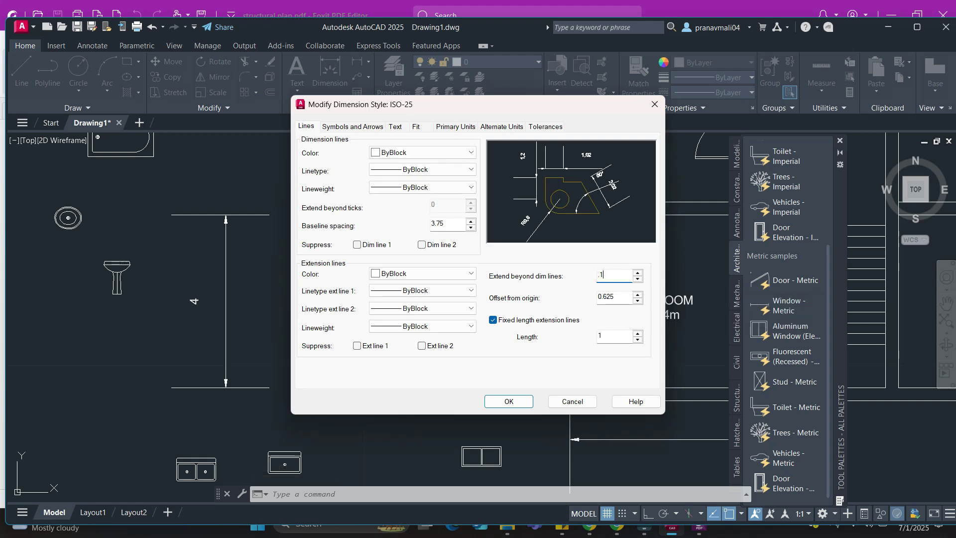
{"action": "left_click", "coordinate": [614, 297]}
{"action": "type", "text": "1"}
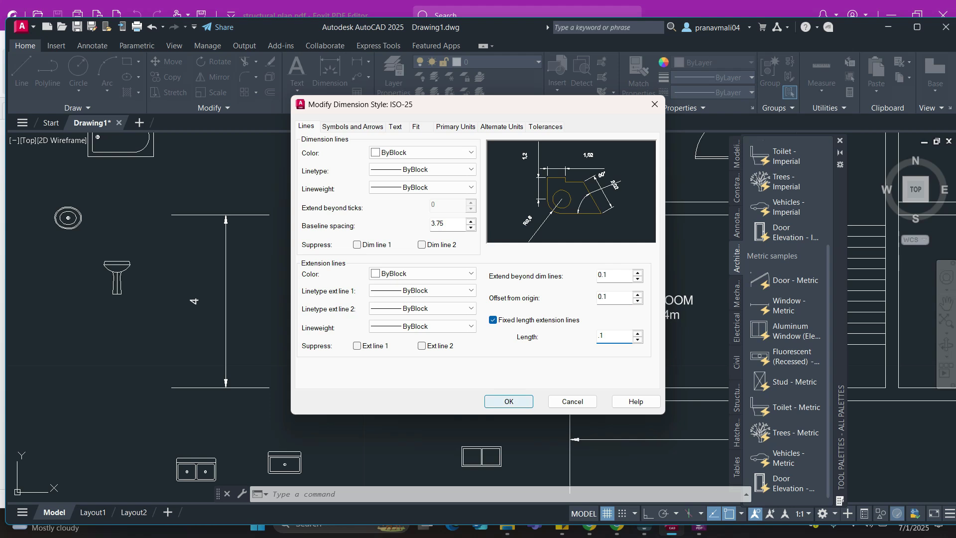
{"action": "key", "text": "Return"}
{"action": "left_click", "coordinate": [573, 335]}
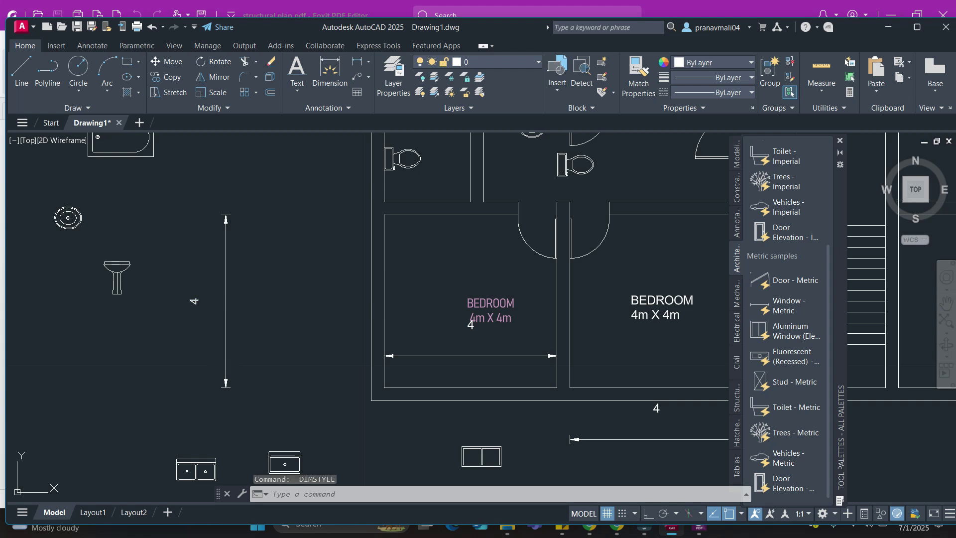
Set the ISO-25 style's baseline spacing to 0.1 and its text offset from the dimension line to 0.1
{"action": "key", "text": "Return"}
{"action": "left_click", "coordinate": [630, 215]}
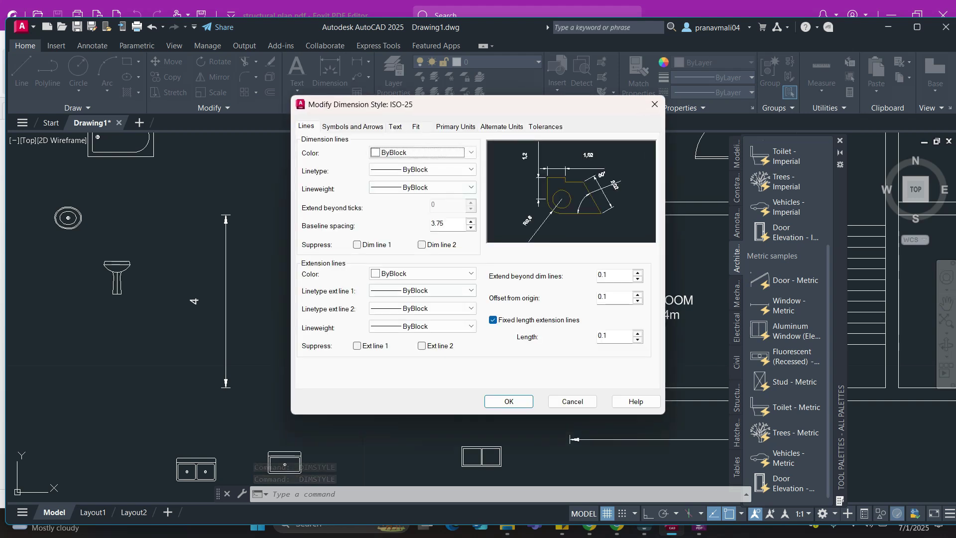
{"action": "left_click", "coordinate": [446, 224]}
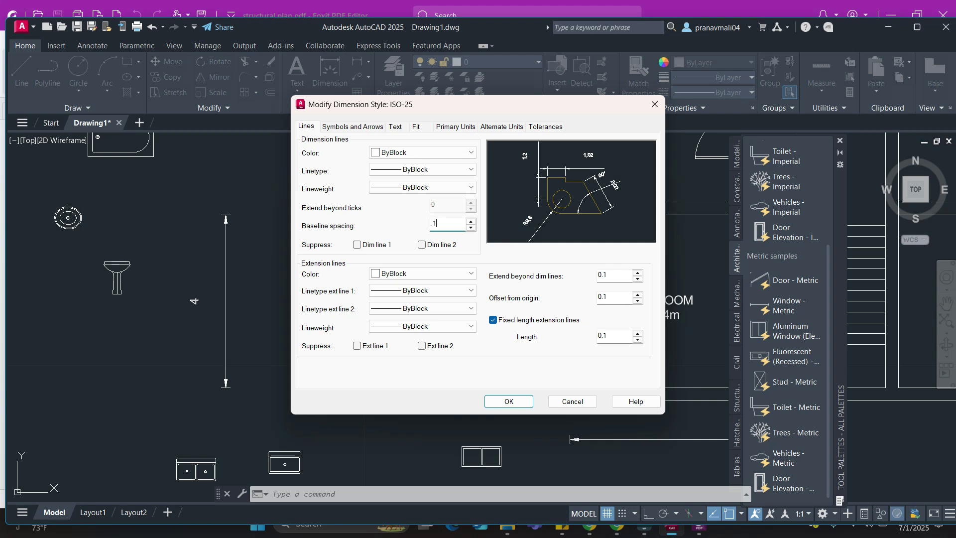
{"action": "left_click", "coordinate": [395, 127]}
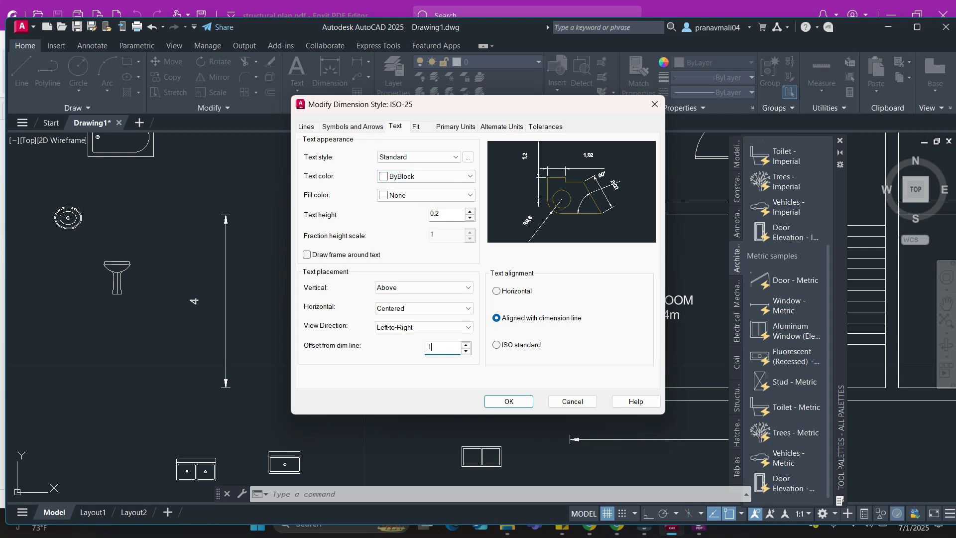
{"action": "key", "text": "Return"}
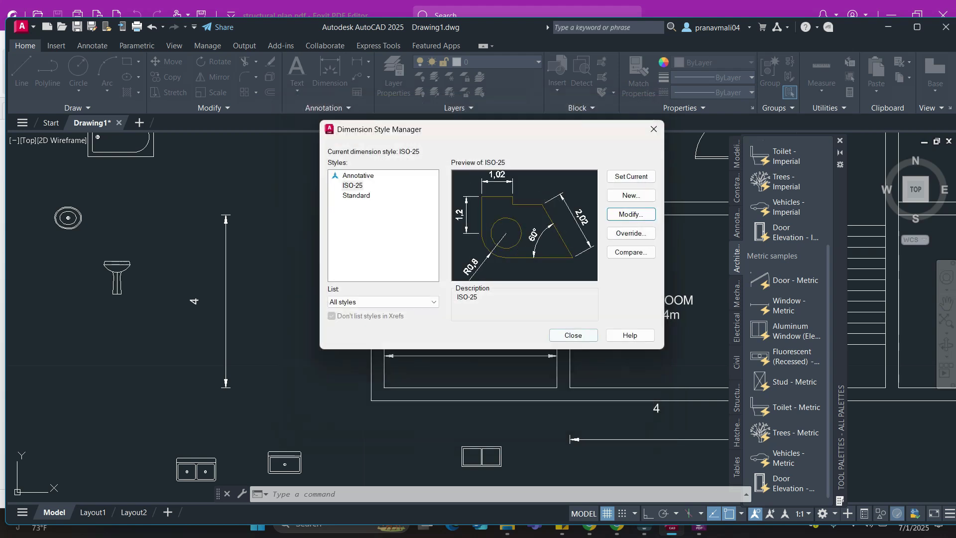
{"action": "key", "text": "Return"}
Change the first and second arrowheads of the ISO-25 dimension style to Architectural tick and apply the style
{"action": "middle_click_drag", "start_coordinate": [549, 382], "coordinate": [481, 345]}
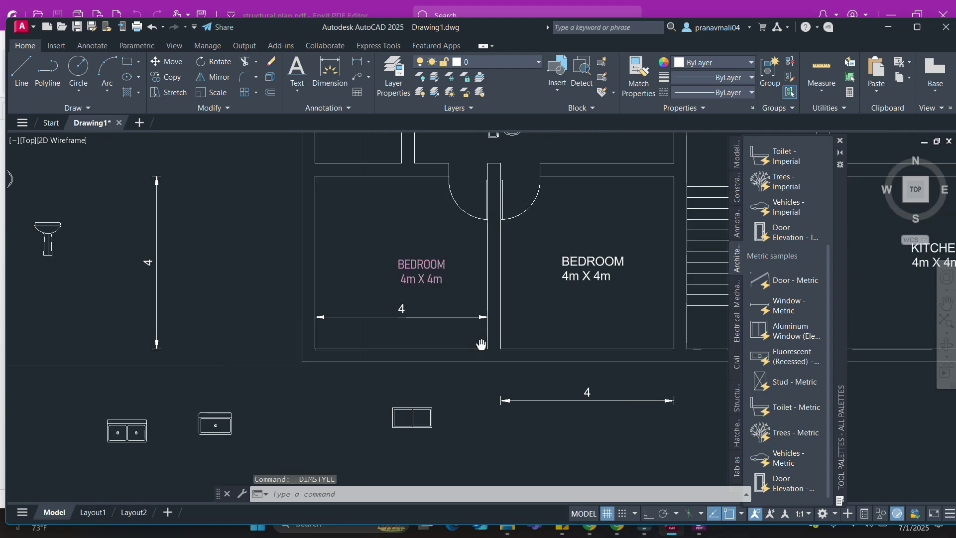
{"action": "scroll", "coordinate": [326, 318], "scroll_direction": "up", "scroll_amount": 2}
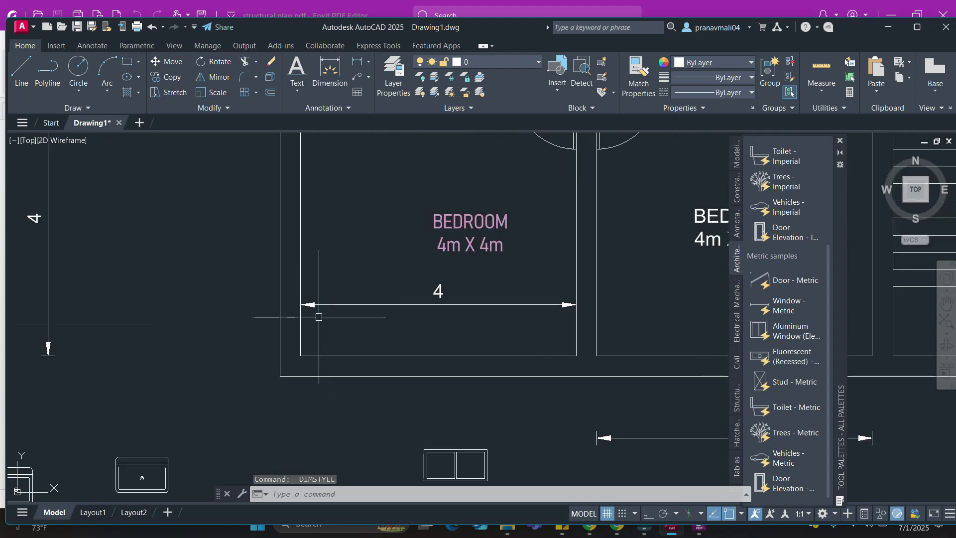
{"action": "type", "text": "d"}
{"action": "key", "text": "Return"}
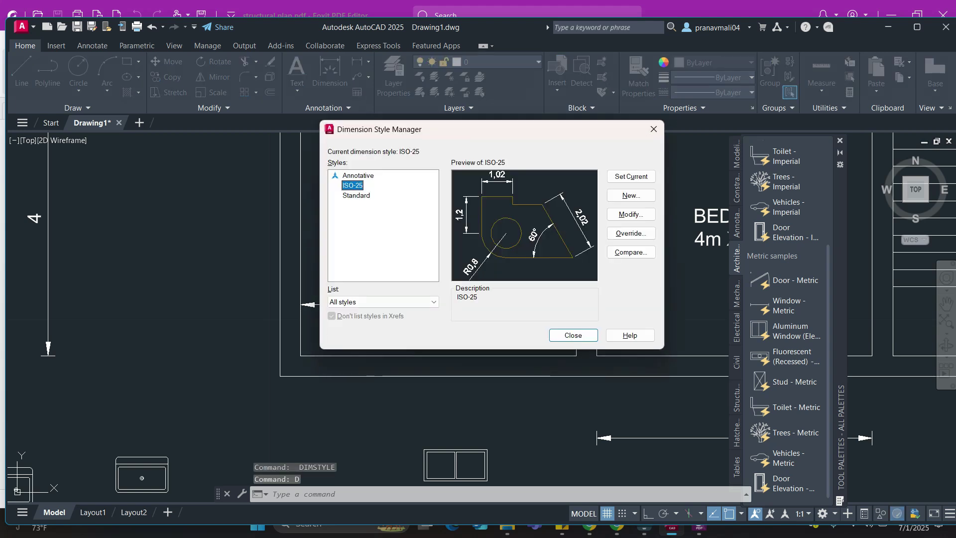
{"action": "left_click", "coordinate": [631, 214]}
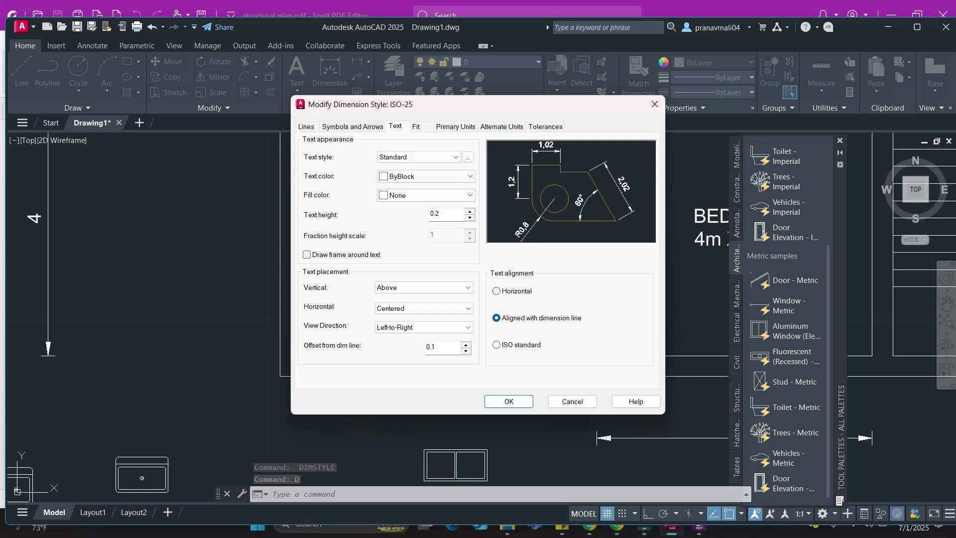
{"action": "left_click", "coordinate": [352, 126]}
{"action": "left_click", "coordinate": [386, 163]}
{"action": "left_click", "coordinate": [343, 217]}
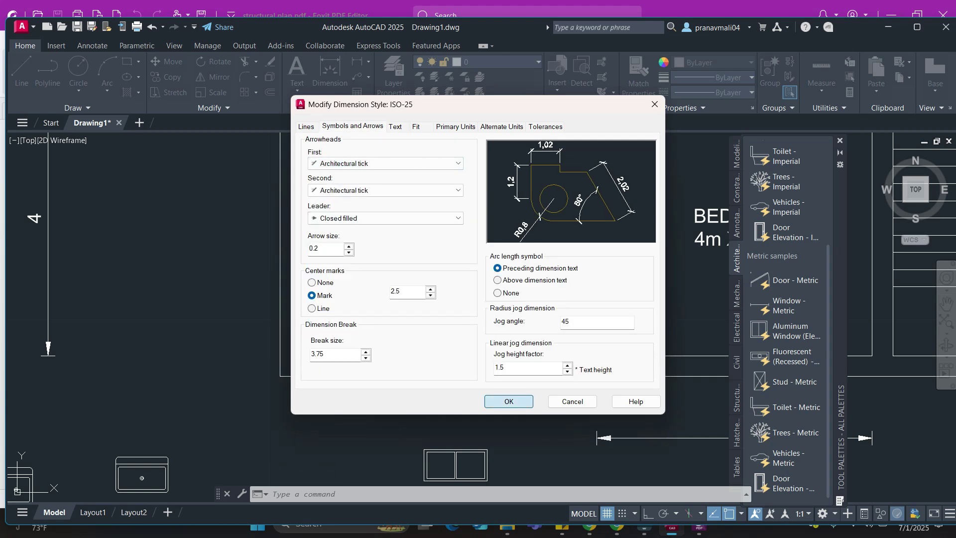
{"action": "left_click", "coordinate": [508, 401]}
{"action": "left_click", "coordinate": [552, 337]}
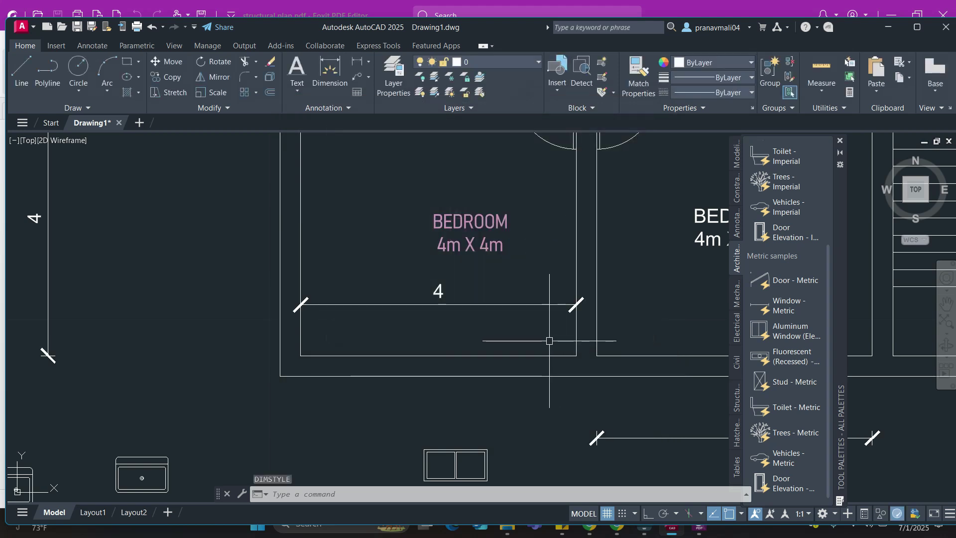
Move the left bedroom's horizontal dimension from inside the room to below the outer wall
{"action": "middle_click_drag", "start_coordinate": [498, 297], "coordinate": [495, 260]}
{"action": "left_click", "coordinate": [497, 252]}
{"action": "left_click", "coordinate": [444, 273]}
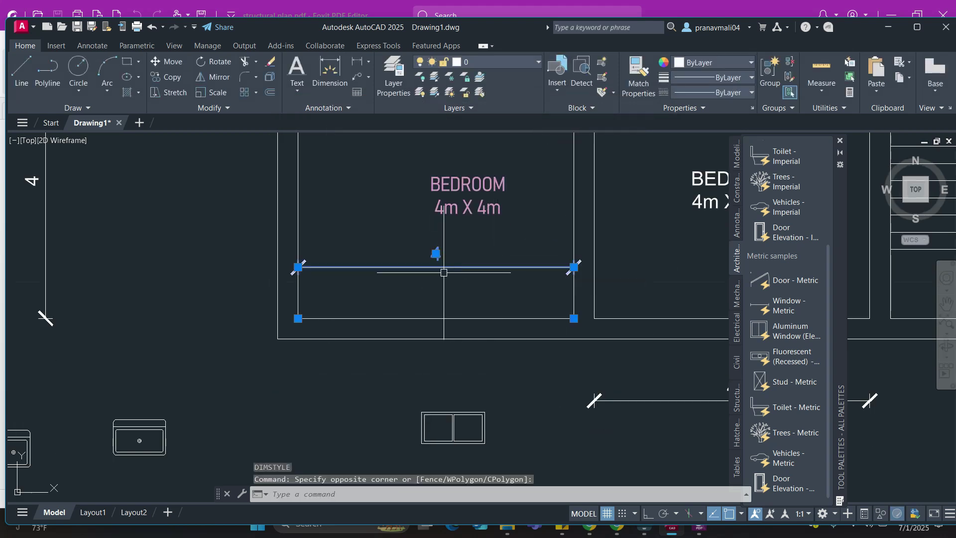
{"action": "left_click", "coordinate": [436, 254]}
{"action": "key", "text": "Escape"}
{"action": "key", "text": "Escape"}
Align the right bedroom's horizontal dimension line with the left bedroom's dimension line below the outer wall
{"action": "middle_click_drag", "start_coordinate": [586, 361], "coordinate": [464, 337]}
{"action": "left_click", "coordinate": [538, 366]}
{"action": "left_click", "coordinate": [511, 401]}
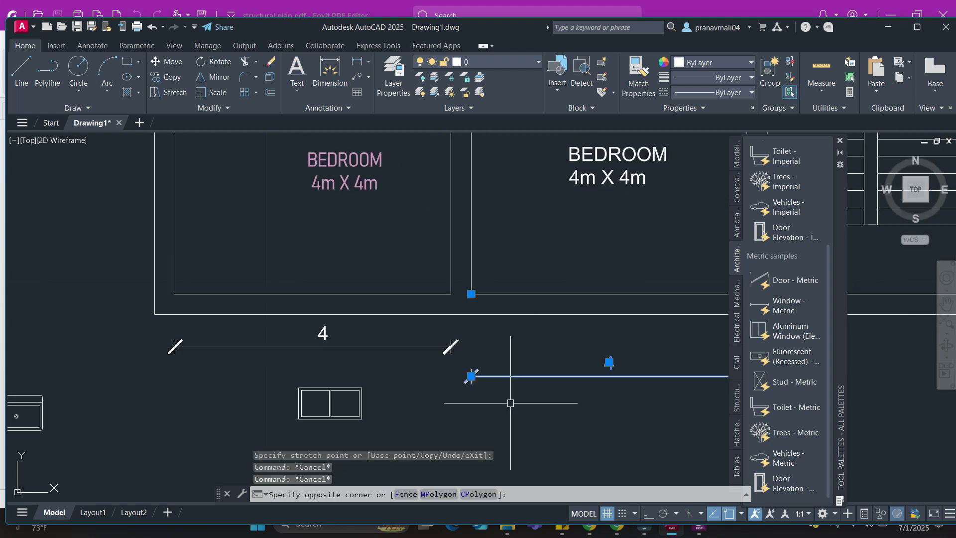
{"action": "left_click", "coordinate": [471, 376]}
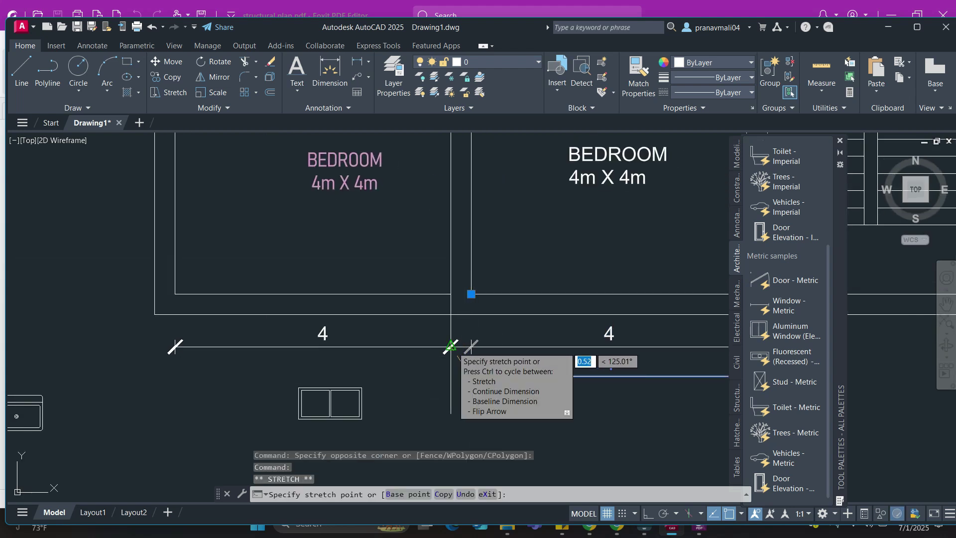
{"action": "key", "text": "Escape"}
{"action": "middle_click_drag", "start_coordinate": [473, 352], "coordinate": [381, 347]}
{"action": "key", "text": "Escape"}
{"action": "scroll", "coordinate": [464, 400], "scroll_direction": "down", "scroll_amount": 4}
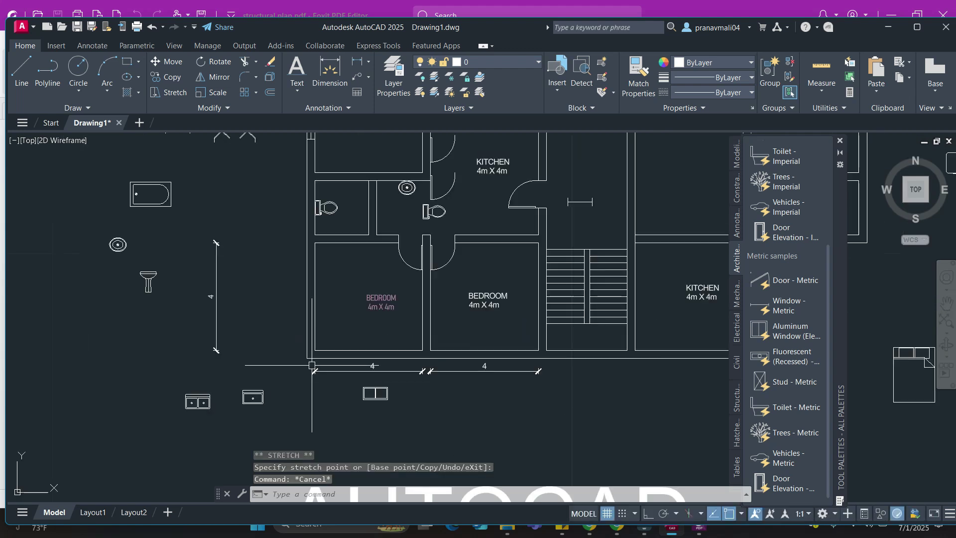
Try to continue a dimension chain from the end of the right bedroom's width dimension
{"action": "mouse_move", "coordinate": [496, 372]}
{"action": "middle_mouse_down"}
{"action": "mouse_move", "coordinate": [441, 372]}
{"action": "mouse_move", "coordinate": [490, 364]}
{"action": "middle_mouse_up"}
{"action": "scroll", "coordinate": [368, 359], "scroll_direction": "up", "scroll_amount": 2}
{"action": "middle_click_drag", "start_coordinate": [389, 339], "coordinate": [345, 313]}
{"action": "left_click", "coordinate": [329, 75]}
{"action": "key", "text": "Escape"}
{"action": "left_click", "coordinate": [92, 46]}
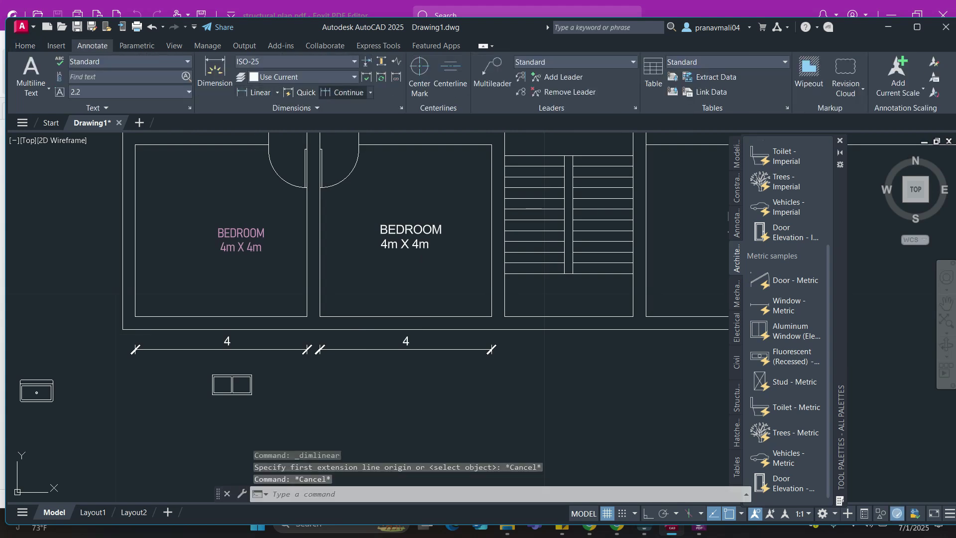
{"action": "left_click", "coordinate": [346, 92]}
{"action": "scroll", "coordinate": [605, 380], "scroll_direction": "up", "scroll_amount": 3}
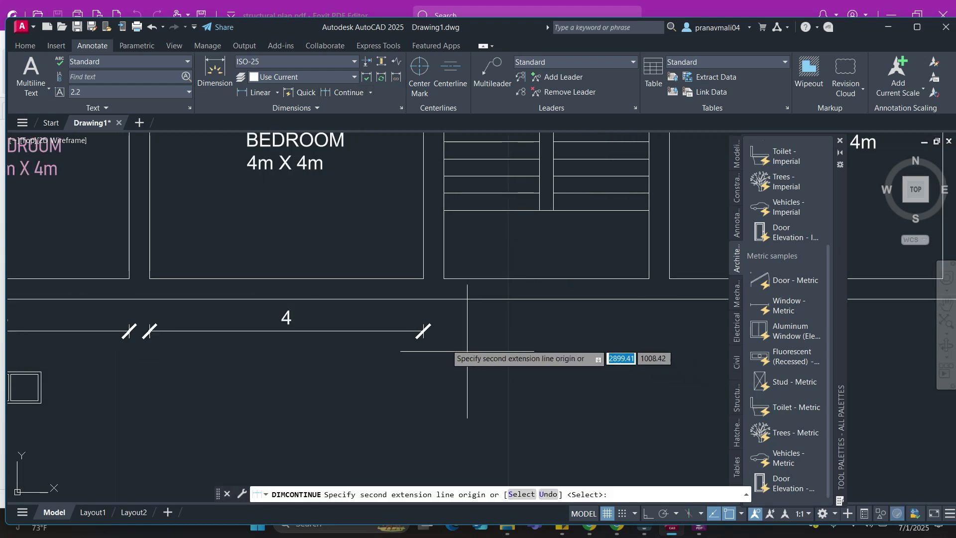
{"action": "left_click", "coordinate": [423, 331]}
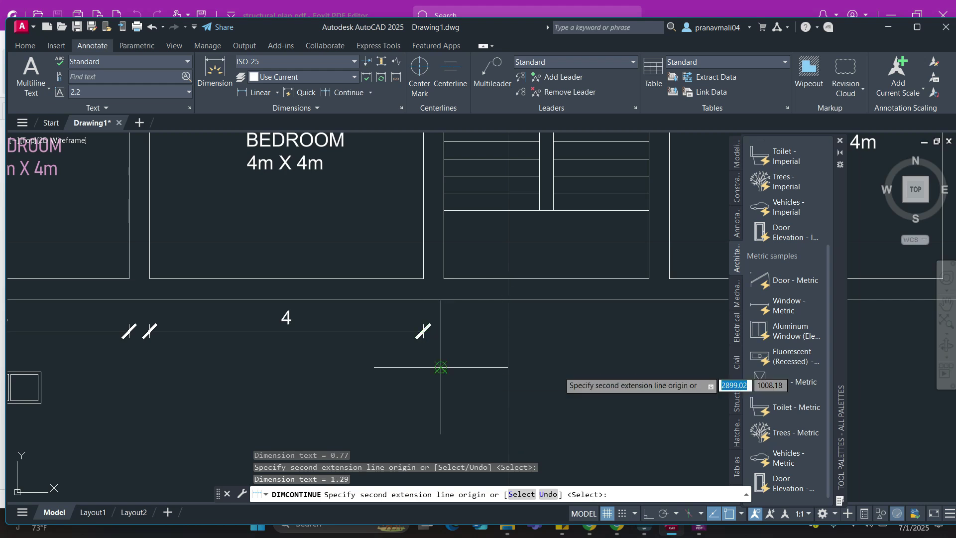
{"action": "key", "text": "Escape"}
{"action": "key", "text": "Escape"}
Erase the stray continued dimension and both bedroom width dimensions below the outer wall
{"action": "scroll", "coordinate": [456, 343], "scroll_direction": "up", "scroll_amount": 8}
{"action": "scroll", "coordinate": [457, 347], "scroll_direction": "down", "scroll_amount": 5}
{"action": "left_click", "coordinate": [501, 357]}
{"action": "left_click", "coordinate": [437, 315]}
{"action": "key", "text": "Delete"}
{"action": "scroll", "coordinate": [436, 313], "scroll_direction": "down", "scroll_amount": 5}
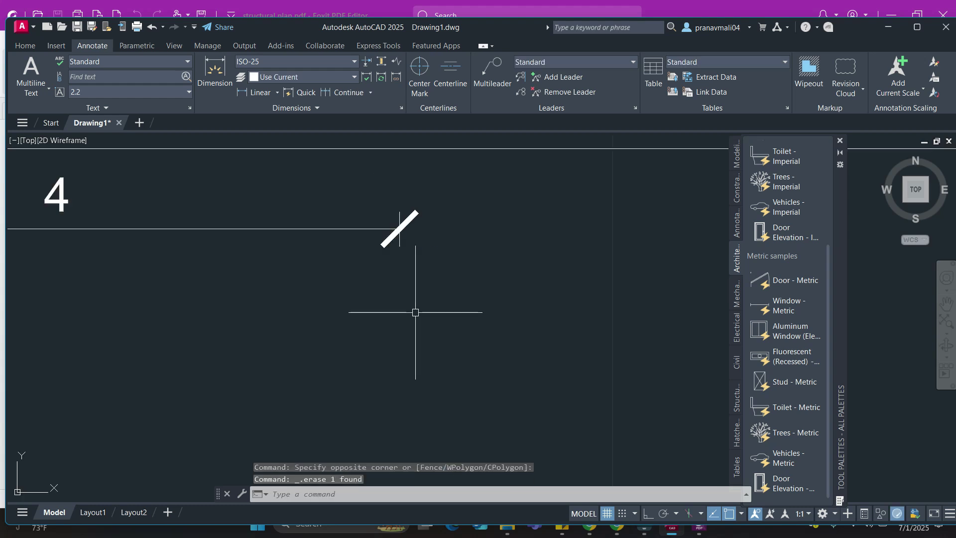
{"action": "left_click", "coordinate": [513, 354]}
{"action": "left_click", "coordinate": [140, 302]}
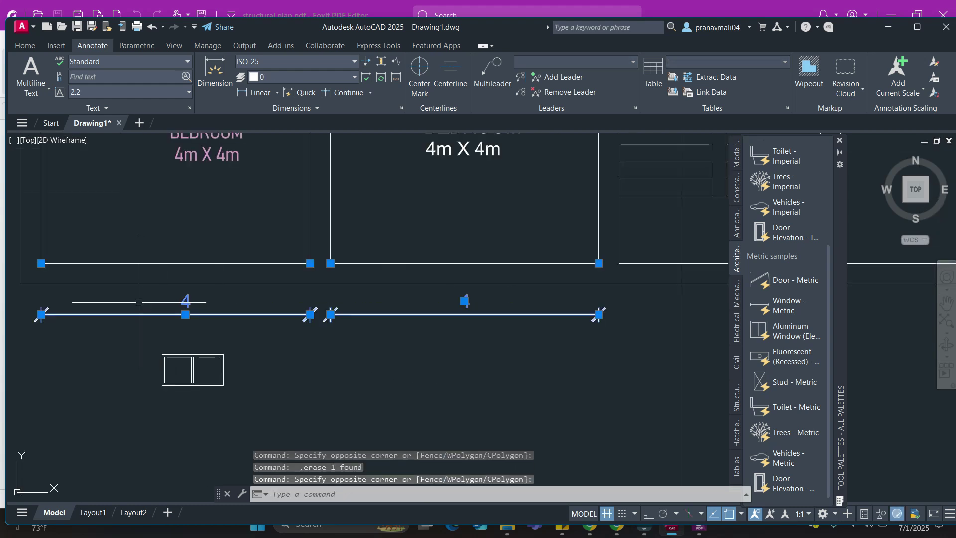
{"action": "key", "text": "Delete"}
{"action": "left_click", "coordinate": [256, 92]}
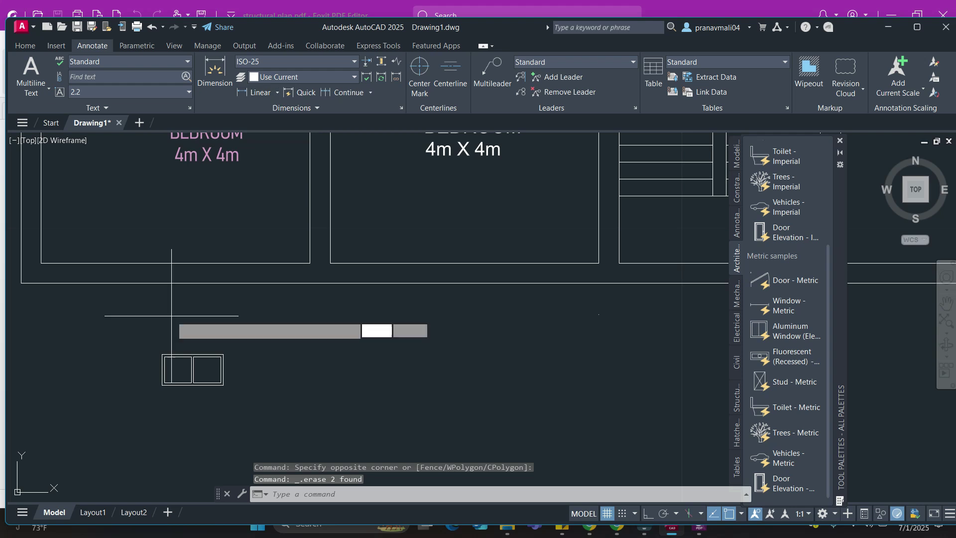
{"action": "middle_click_drag", "start_coordinate": [171, 327], "coordinate": [277, 312]}
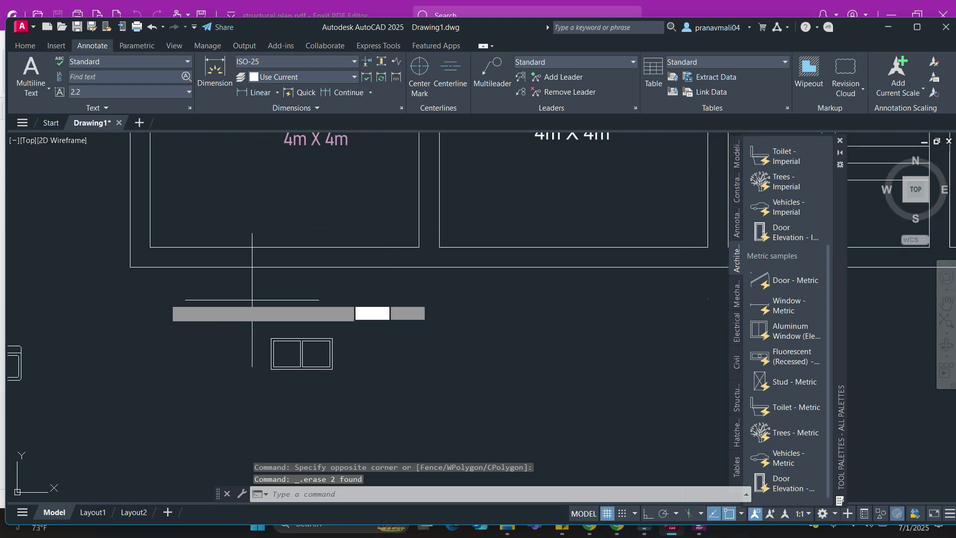
{"action": "left_click", "coordinate": [149, 247]}
{"action": "key", "text": "Escape"}
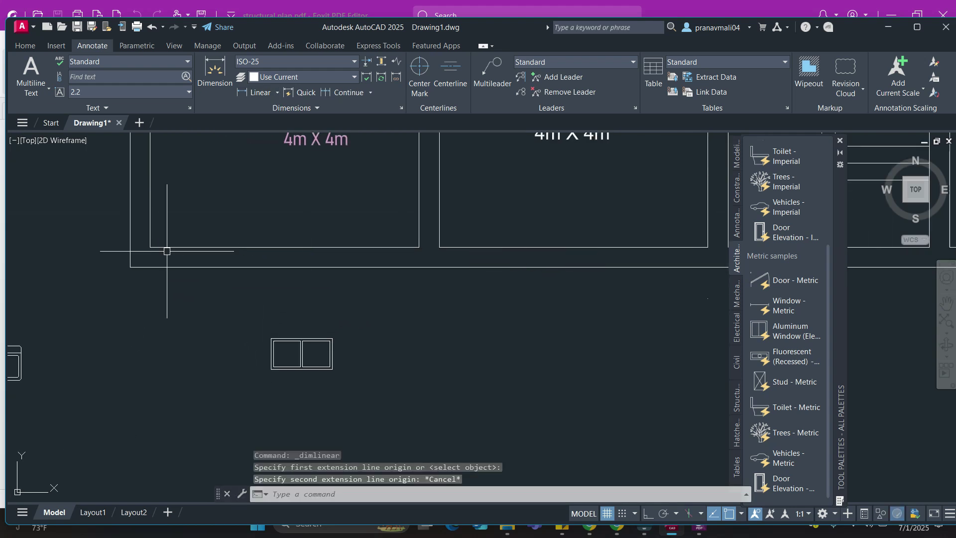
Add a linear dimension for the thickness of the left outer wall, placed just below the plan
{"action": "key", "text": "Return"}
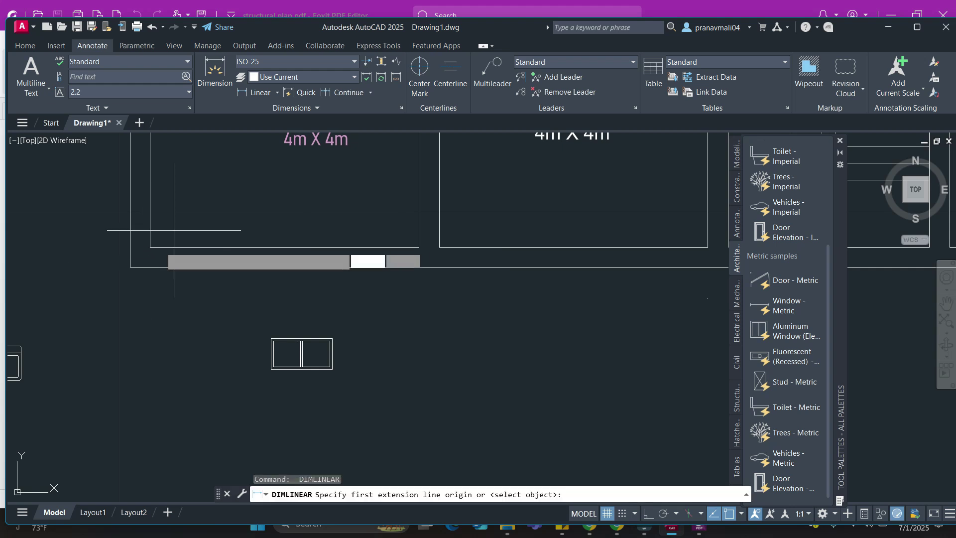
{"action": "left_click", "coordinate": [130, 267]}
{"action": "left_click", "coordinate": [150, 246]}
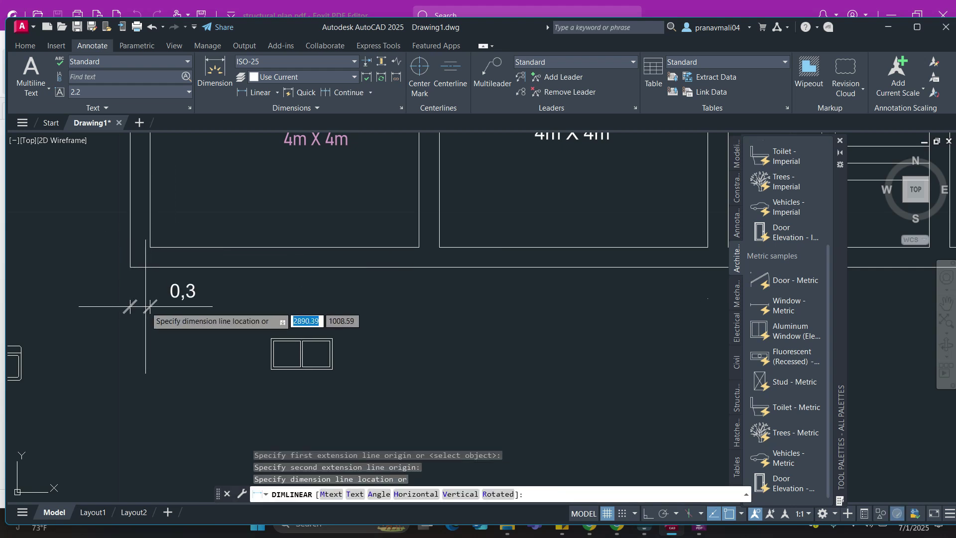
{"action": "left_click", "coordinate": [169, 304]}
Continue the dimension chain from the outer wall across both bedrooms, the walls between the rooms and the staircase bay
{"action": "left_click", "coordinate": [344, 93]}
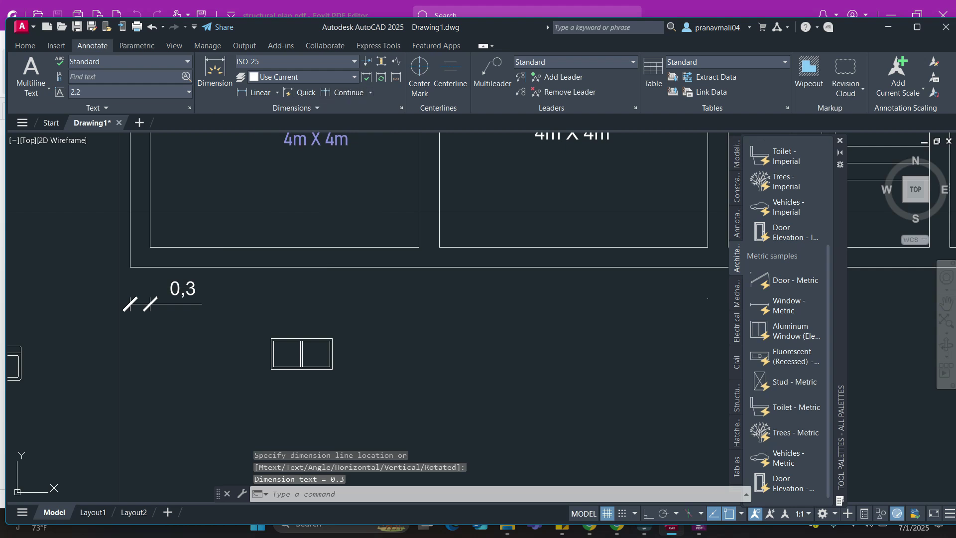
{"action": "left_click", "coordinate": [419, 248]}
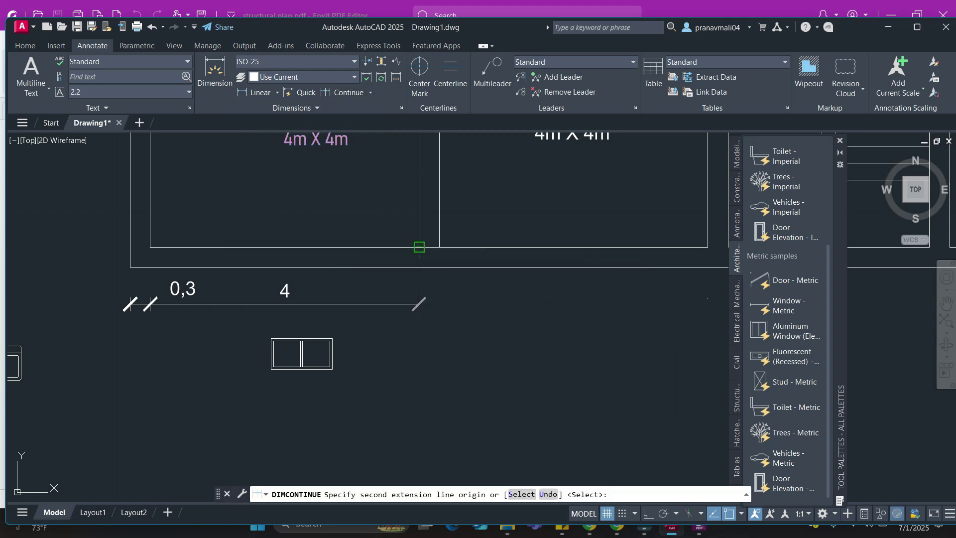
{"action": "left_click", "coordinate": [439, 248]}
{"action": "middle_click_drag", "start_coordinate": [584, 285], "coordinate": [396, 289]}
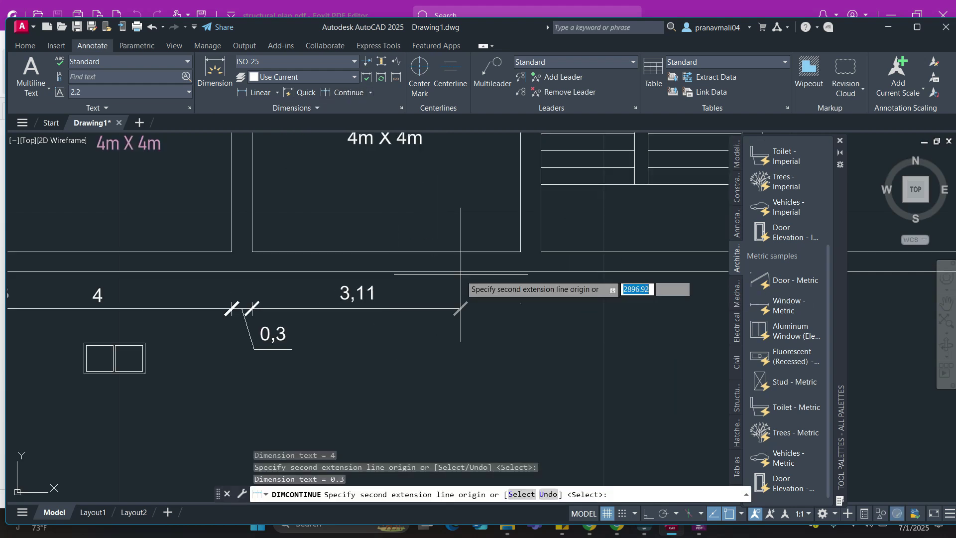
{"action": "left_click", "coordinate": [707, 247]}
{"action": "left_click", "coordinate": [541, 252]}
{"action": "middle_click_drag", "start_coordinate": [542, 250], "coordinate": [272, 274]}
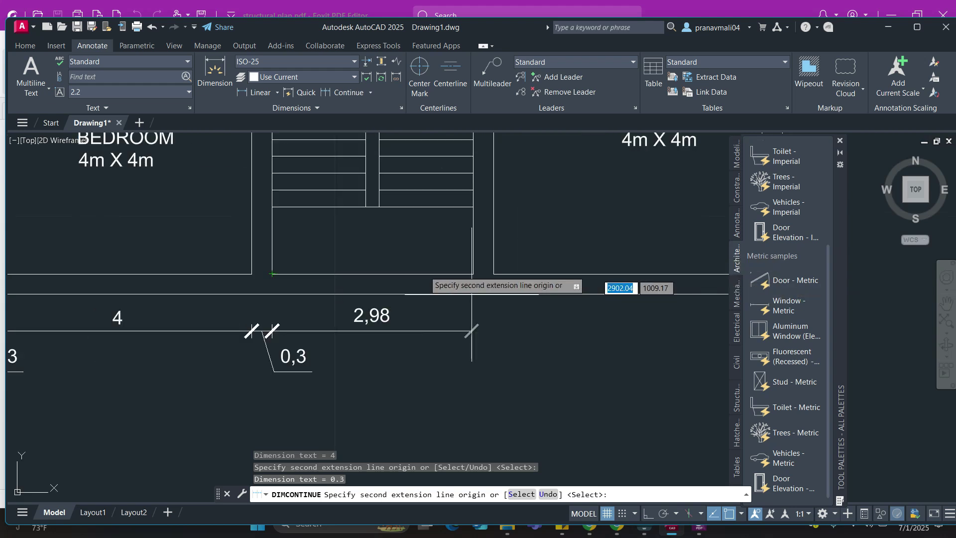
{"action": "left_click", "coordinate": [473, 273]}
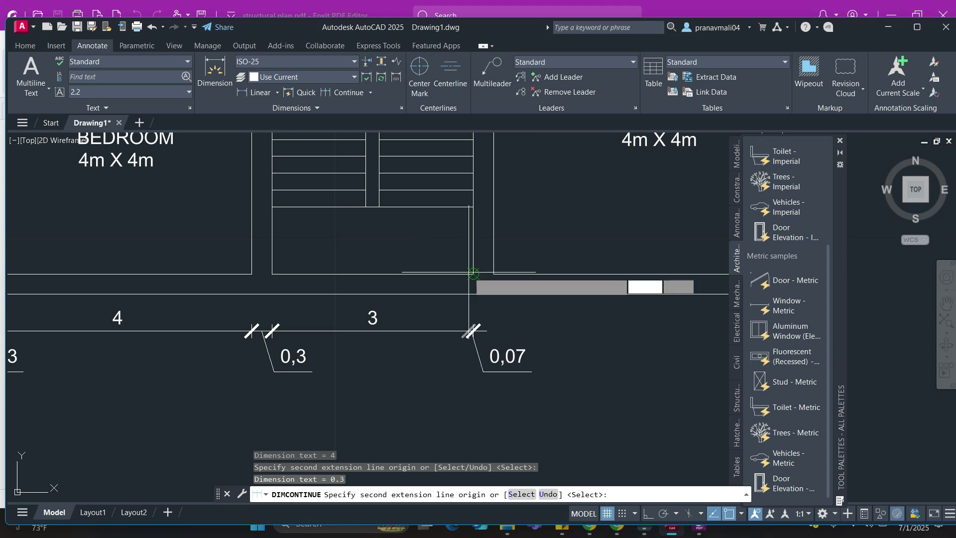
{"action": "key", "text": "Escape"}
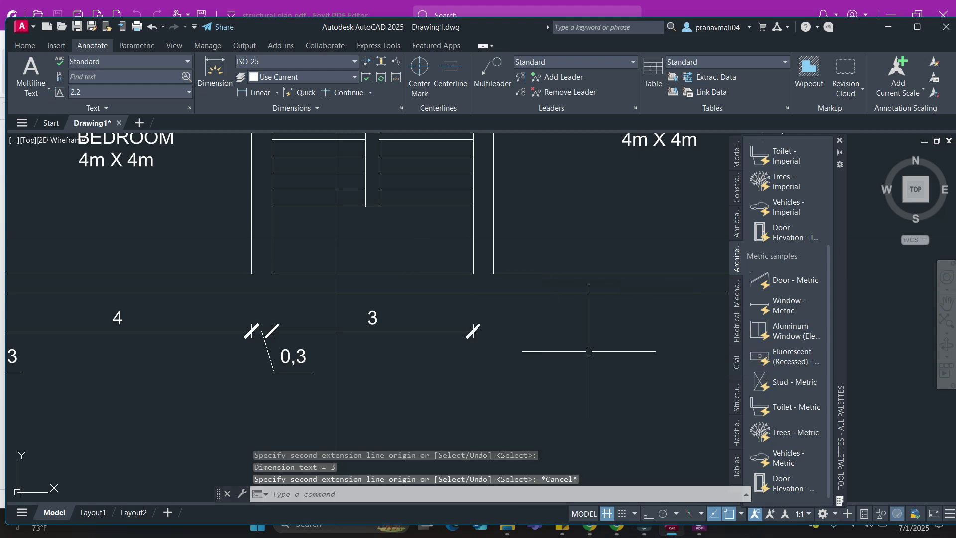
Try an aligned dimension along the diagonal of the small toilet room above the left bedroom
{"action": "scroll", "coordinate": [547, 350], "scroll_direction": "down", "scroll_amount": 5}
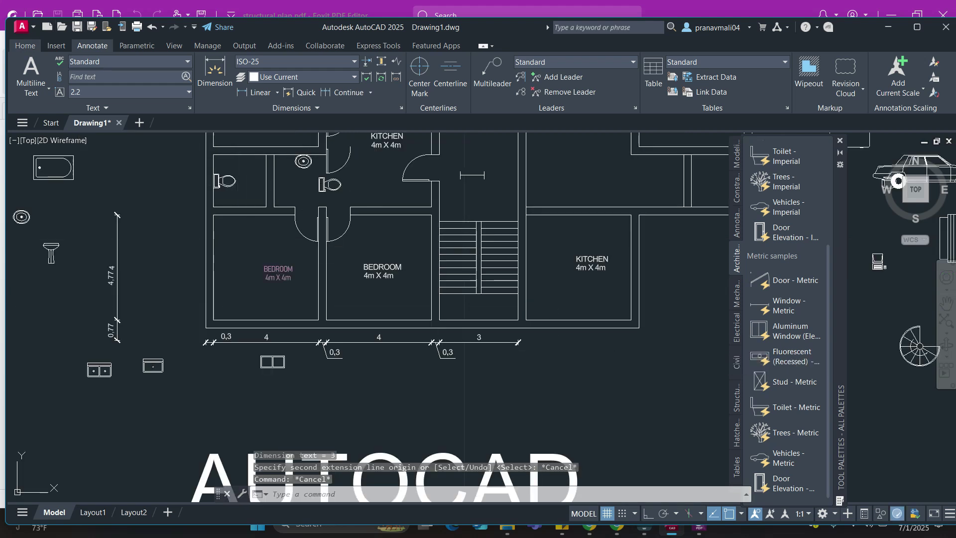
{"action": "left_click", "coordinate": [25, 46]}
{"action": "middle_click_drag", "start_coordinate": [324, 281], "coordinate": [355, 273]}
{"action": "key", "text": "Escape"}
{"action": "key", "text": "Escape"}
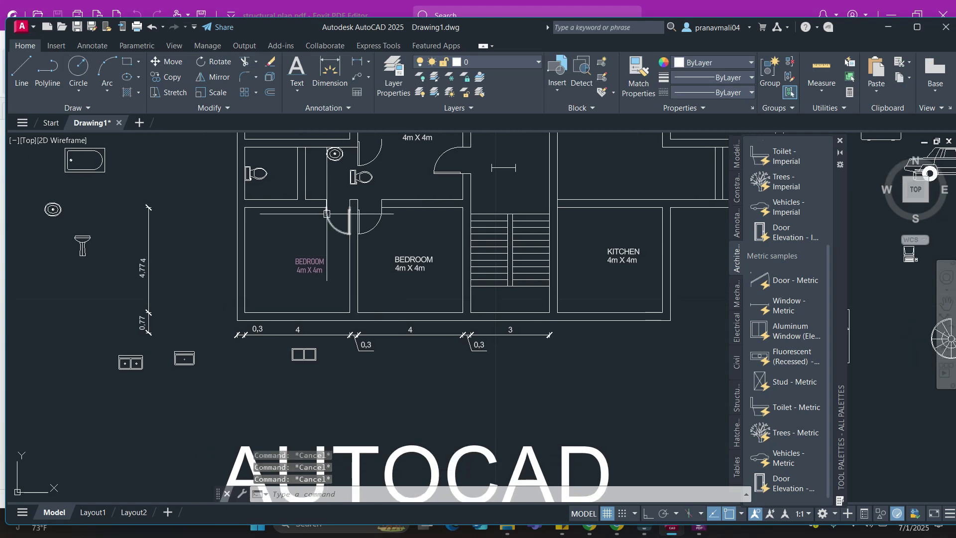
{"action": "left_click", "coordinate": [368, 61]}
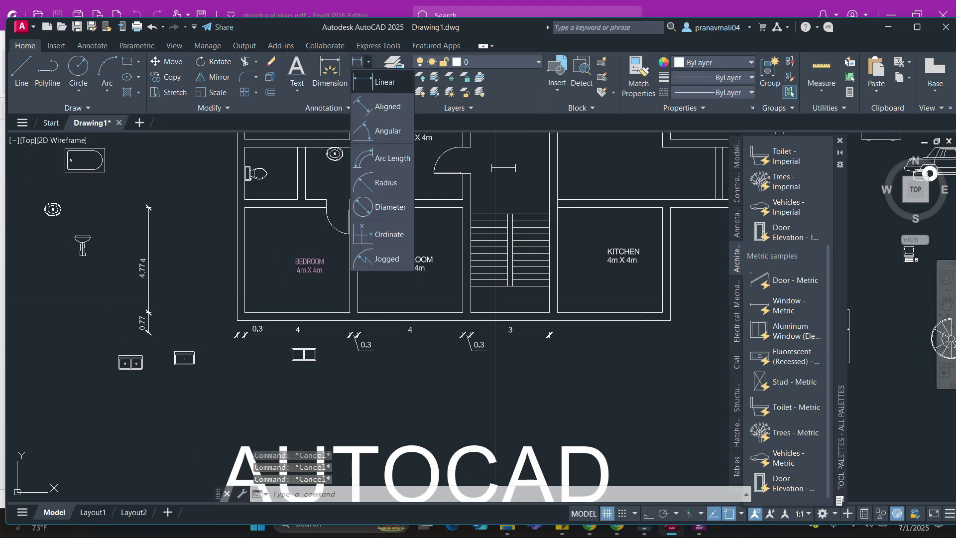
{"action": "left_click", "coordinate": [383, 106]}
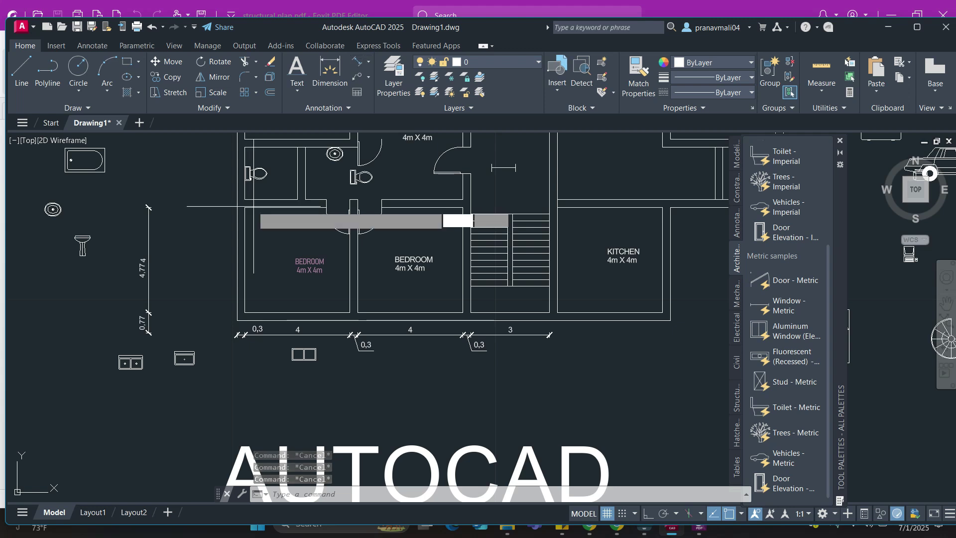
{"action": "scroll", "coordinate": [252, 194], "scroll_direction": "up", "scroll_amount": 3}
{"action": "middle_click_drag", "start_coordinate": [253, 191], "coordinate": [256, 222]}
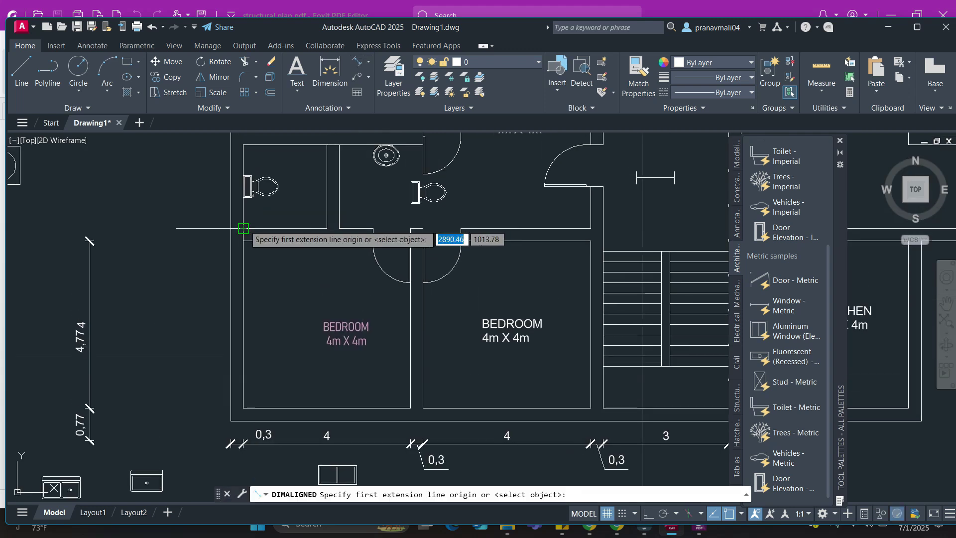
{"action": "left_click", "coordinate": [244, 229]}
{"action": "left_click", "coordinate": [324, 145]}
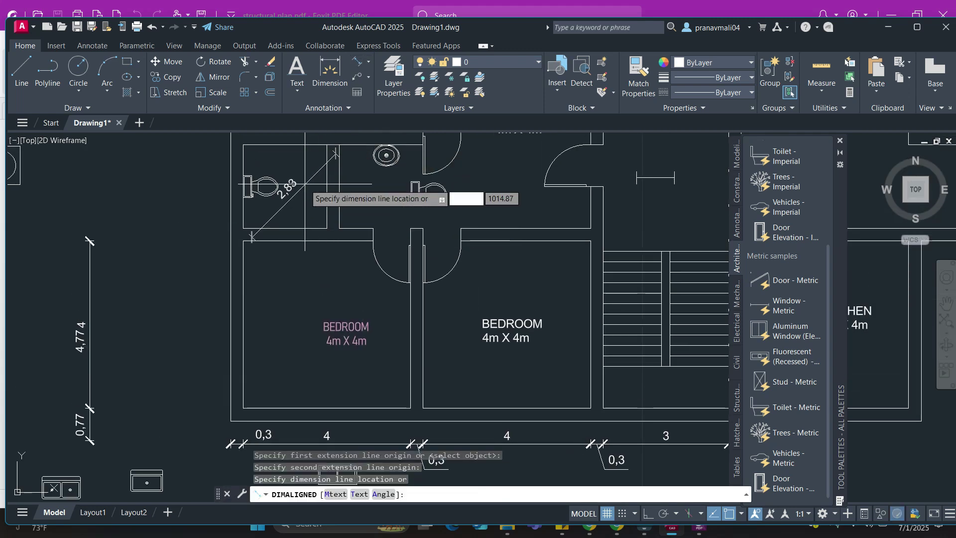
{"action": "key", "text": "Escape"}
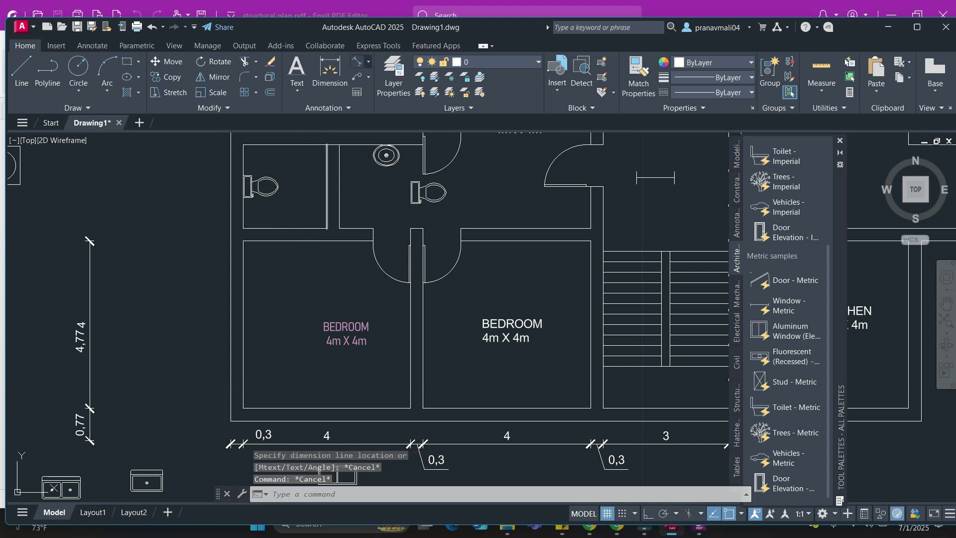
Try an angular dimension between the left and lower walls of the small toilet room
{"action": "left_click", "coordinate": [368, 62]}
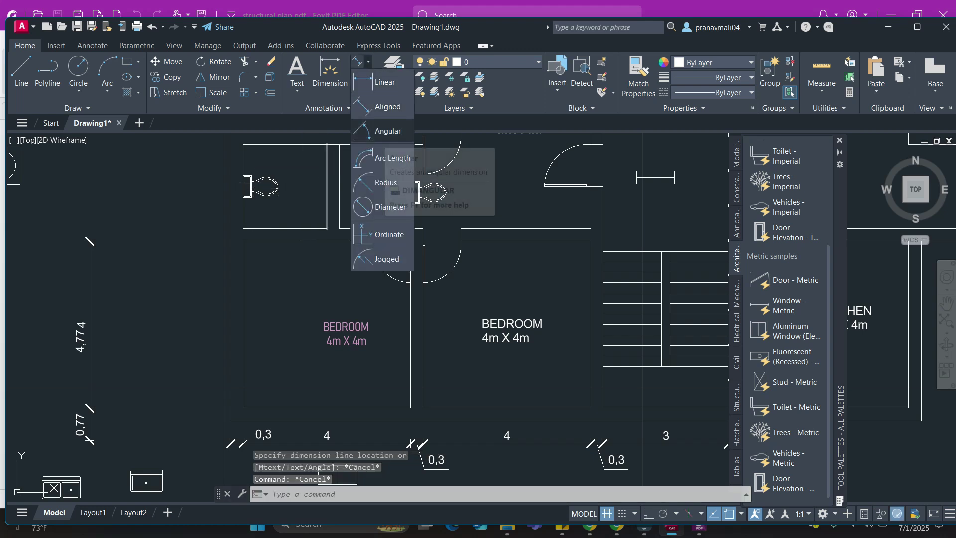
{"action": "left_click", "coordinate": [381, 131]}
{"action": "scroll", "coordinate": [304, 234], "scroll_direction": "up", "scroll_amount": 4}
{"action": "middle_click_drag", "start_coordinate": [311, 226], "coordinate": [318, 286]}
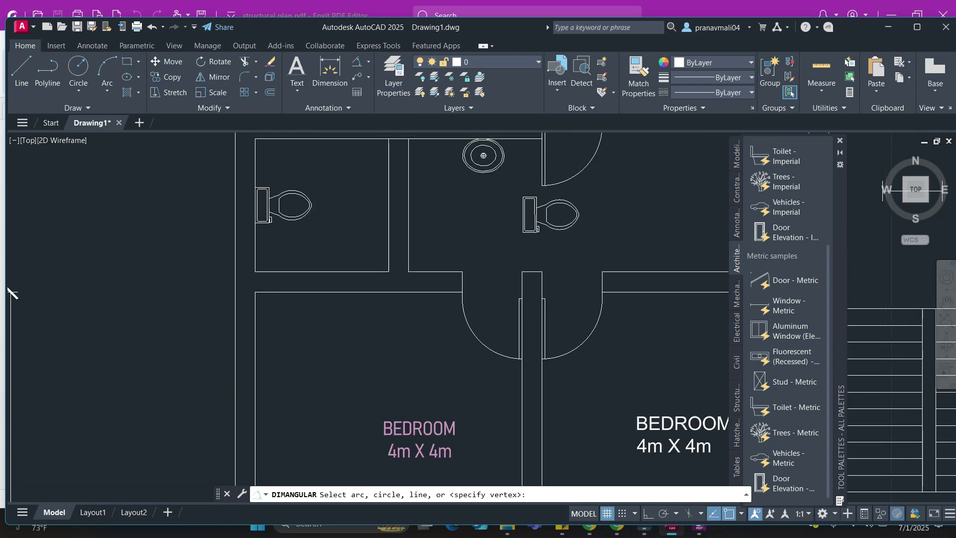
{"action": "left_click", "coordinate": [253, 249]}
{"action": "left_click", "coordinate": [272, 270]}
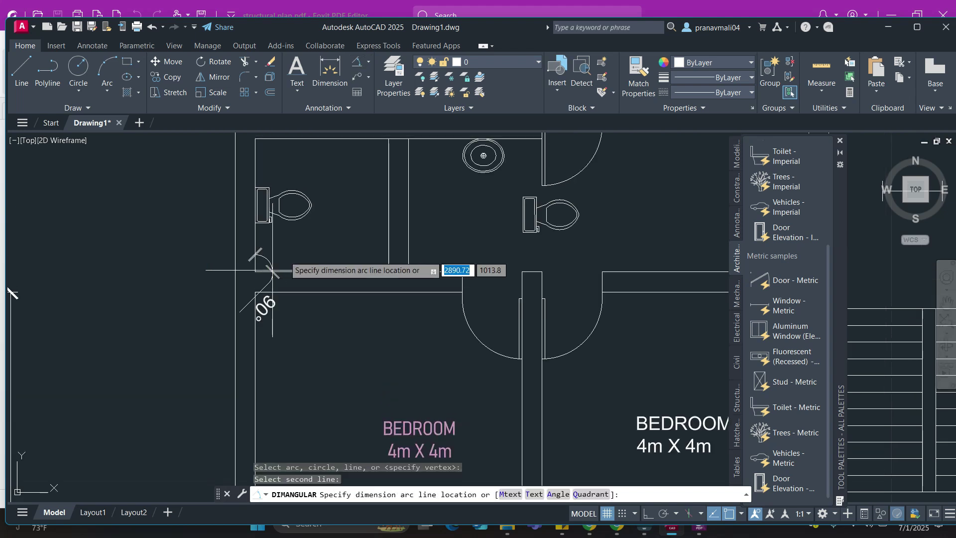
{"action": "key", "text": "Escape"}
{"action": "key", "text": "Escape"}
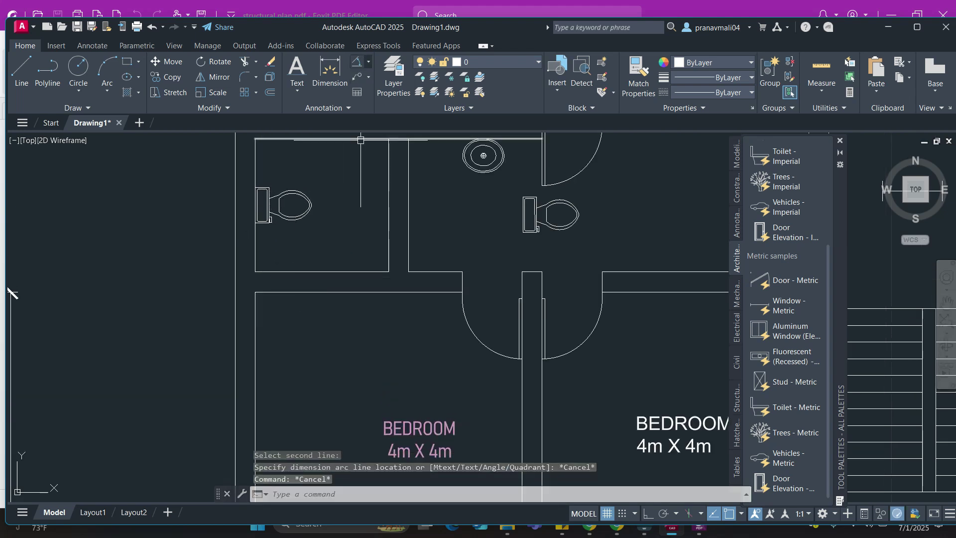
Draw a three-point arc of about 3.2 radius in the empty area above the round tree symbol, left of the plan
{"action": "left_click", "coordinate": [368, 61]}
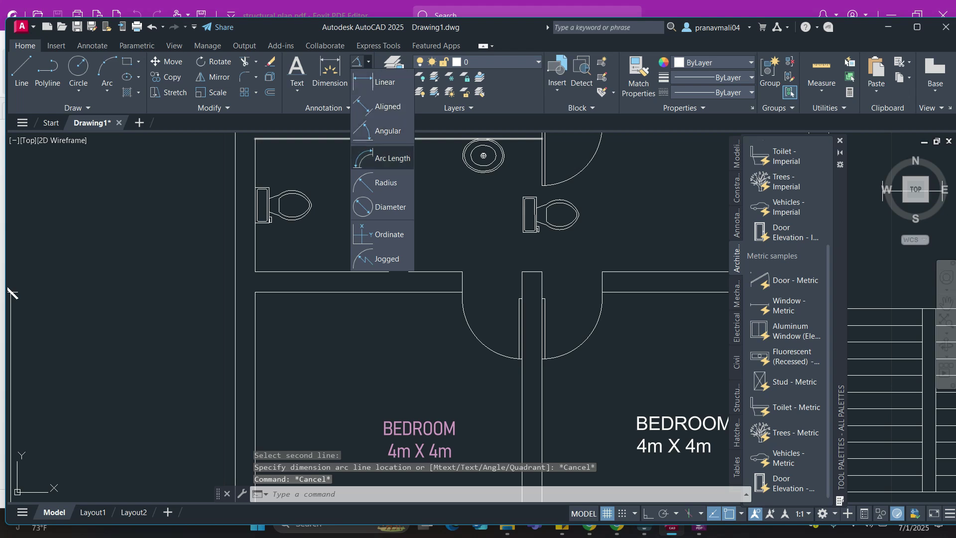
{"action": "left_click", "coordinate": [316, 239]}
{"action": "middle_click_drag", "start_coordinate": [315, 238], "coordinate": [588, 230]}
{"action": "scroll", "coordinate": [366, 288], "scroll_direction": "down", "scroll_amount": 2}
{"action": "scroll", "coordinate": [366, 288], "scroll_direction": "down", "scroll_amount": 2}
{"action": "middle_click_drag", "start_coordinate": [169, 243], "coordinate": [355, 313]}
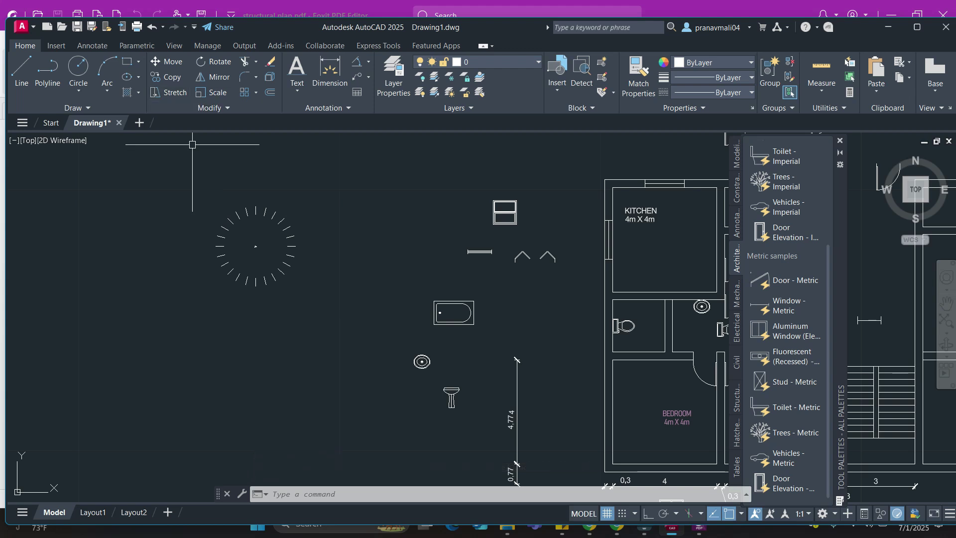
{"action": "middle_click_drag", "start_coordinate": [342, 274], "coordinate": [358, 409]}
{"action": "left_click", "coordinate": [262, 223]}
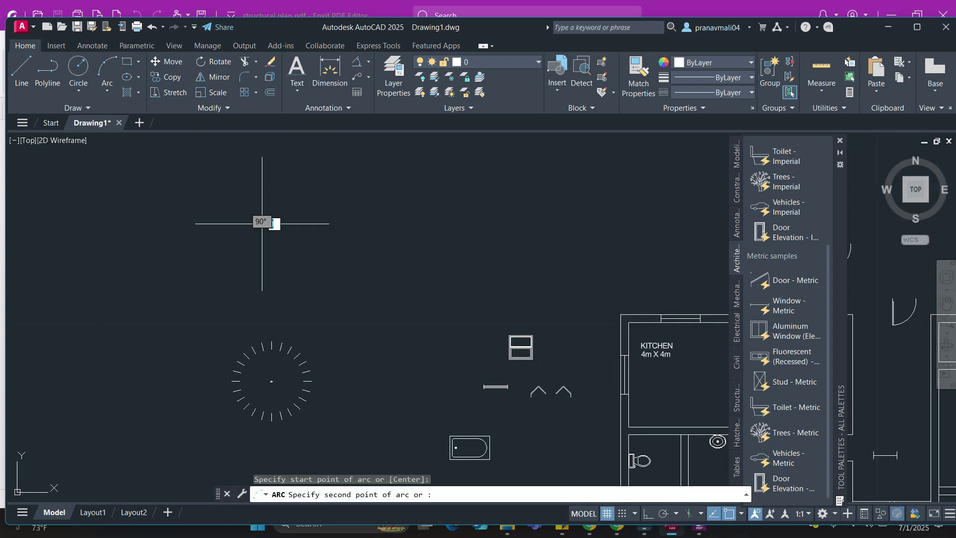
{"action": "left_click", "coordinate": [376, 227]}
{"action": "key", "text": "Escape"}
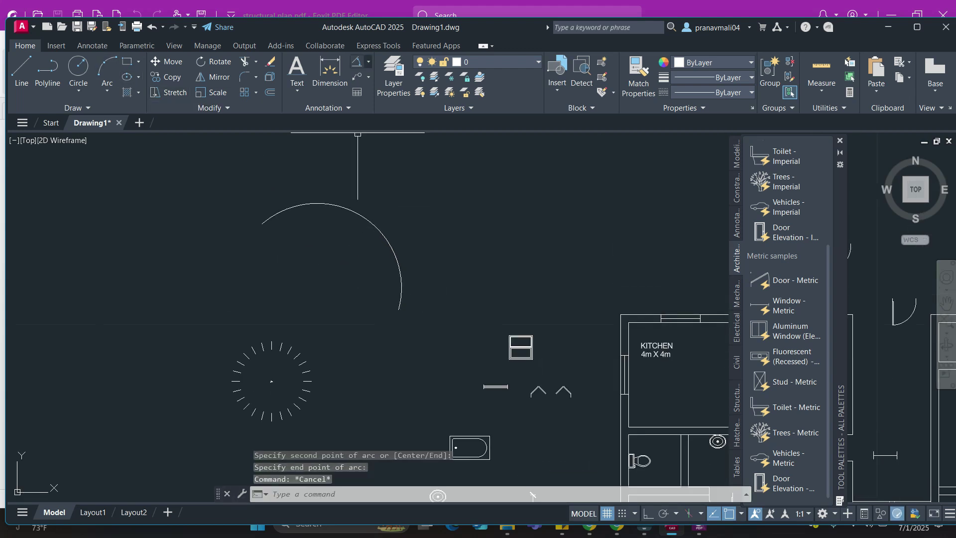
Add an arc length dimension to the new arc, placed outside its curve
{"action": "left_click", "coordinate": [368, 62]}
{"action": "left_click", "coordinate": [383, 158]}
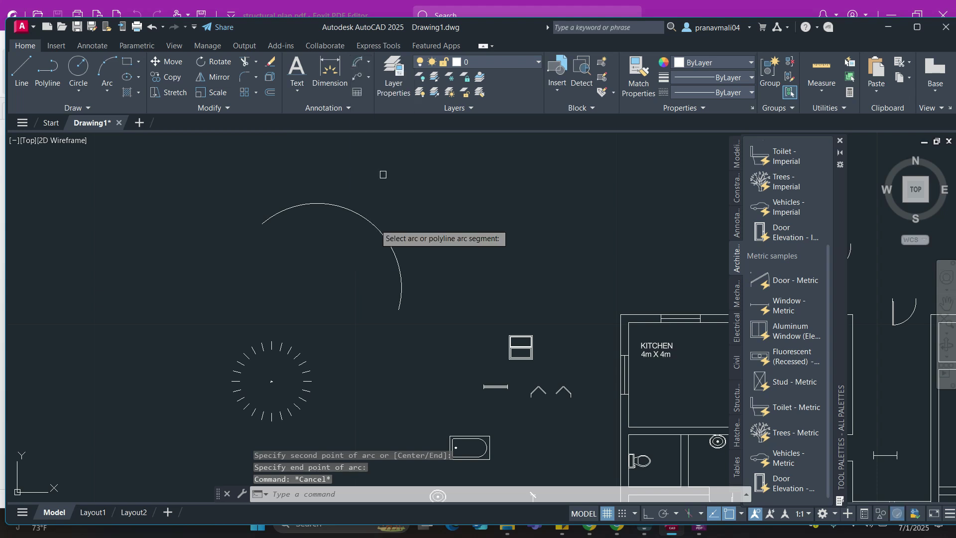
{"action": "left_click", "coordinate": [391, 242]}
{"action": "left_click", "coordinate": [412, 201]}
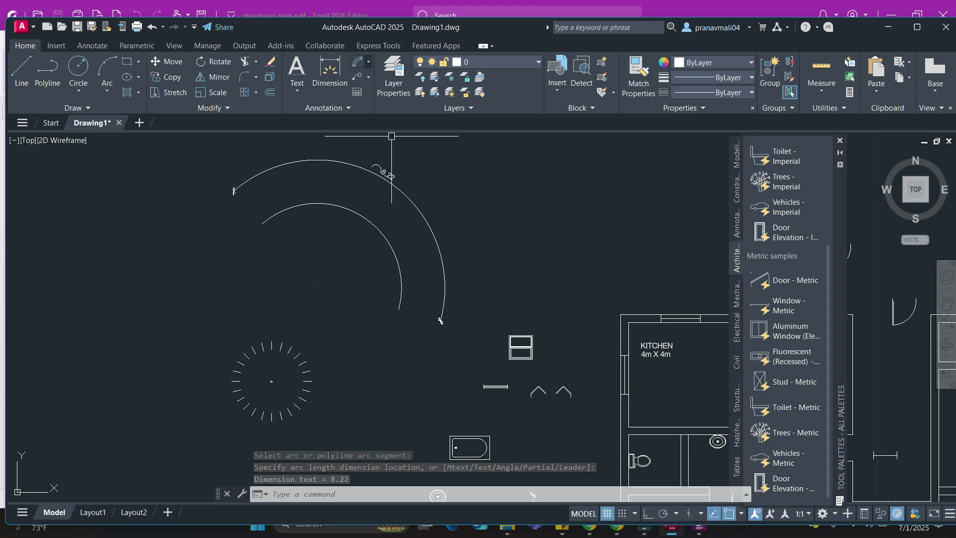
Add a radius dimension to the arc, with its text just outside the upper-right part of the curve
{"action": "left_click", "coordinate": [368, 61]}
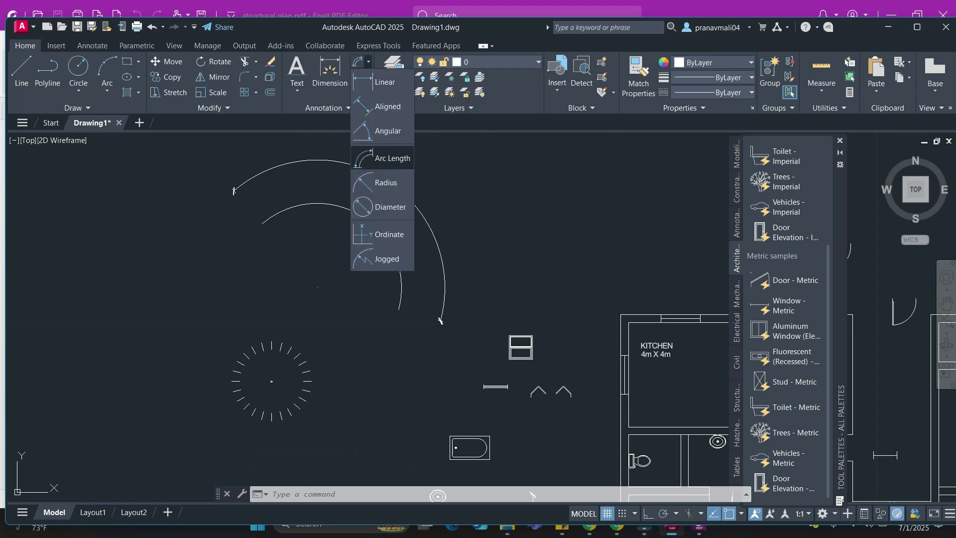
{"action": "left_click", "coordinate": [384, 183]}
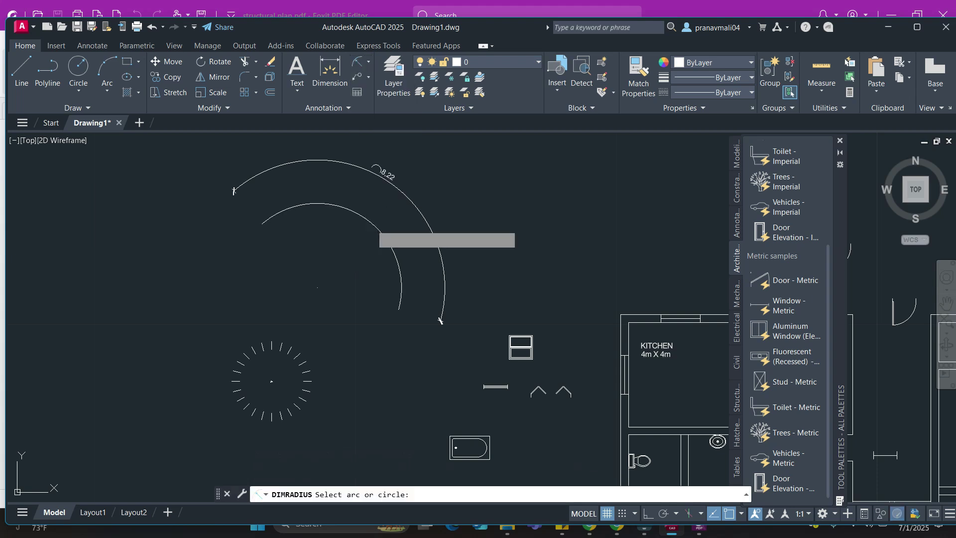
{"action": "left_click", "coordinate": [378, 231]}
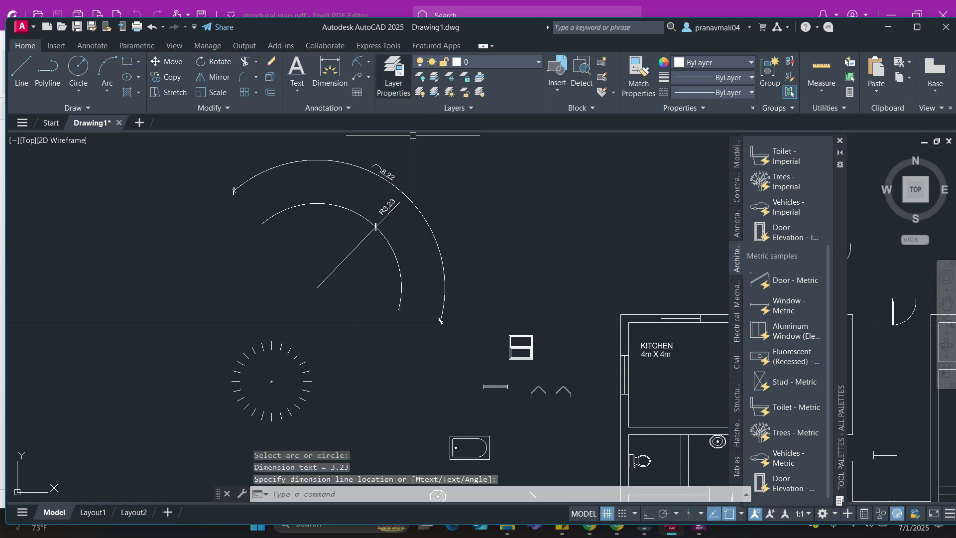
Add a diameter dimension to the same arc, beside the radius dimension
{"action": "left_click", "coordinate": [368, 62]}
{"action": "left_click", "coordinate": [383, 205]}
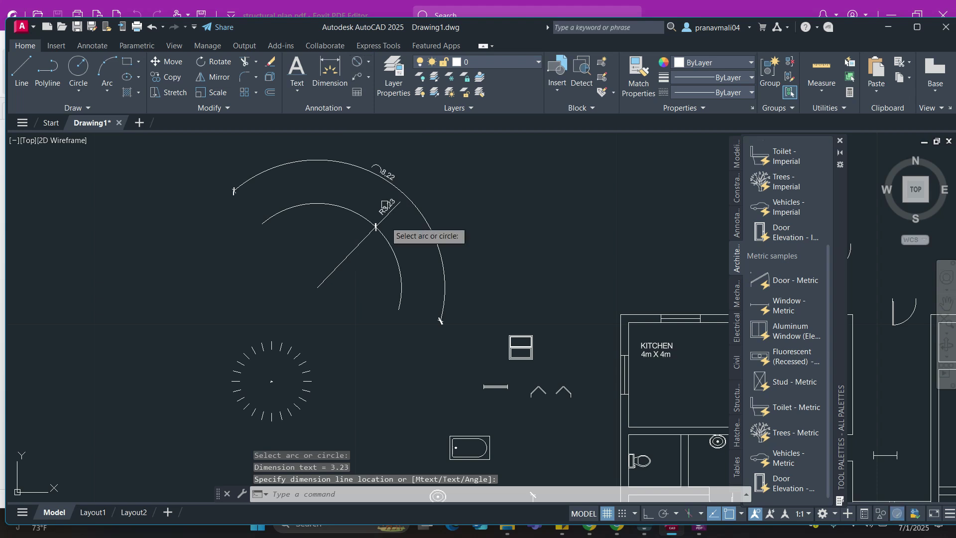
{"action": "left_click", "coordinate": [390, 243]}
{"action": "scroll", "coordinate": [427, 274], "scroll_direction": "up", "scroll_amount": 4}
{"action": "scroll", "coordinate": [427, 273], "scroll_direction": "down", "scroll_amount": 6}
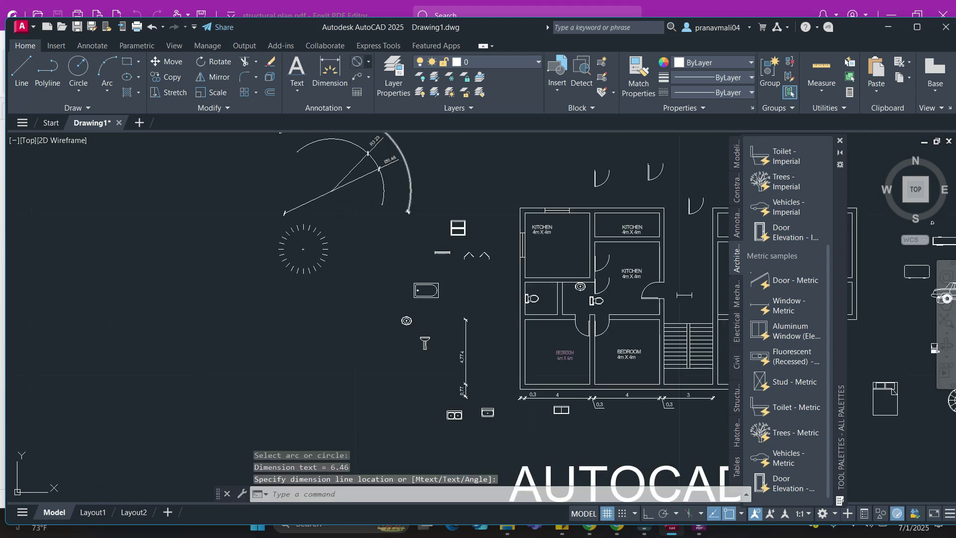
Draw a single line from coordinates 5,10 to a freely chosen point left of the floor plan
{"action": "left_click", "coordinate": [369, 61]}
{"action": "key", "text": "Escape"}
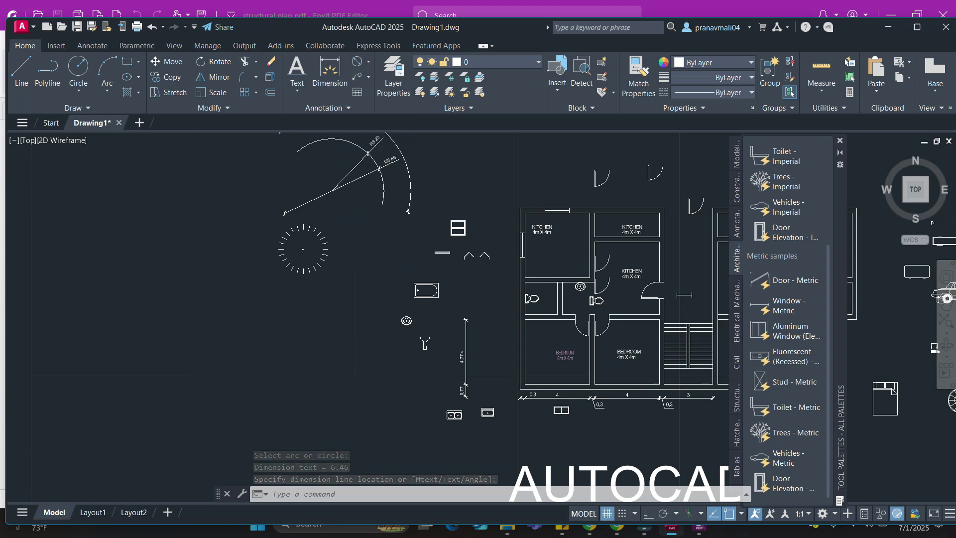
{"action": "scroll", "coordinate": [510, 227], "scroll_direction": "down", "scroll_amount": 5}
{"action": "scroll", "coordinate": [183, 342], "scroll_direction": "down", "scroll_amount": 4}
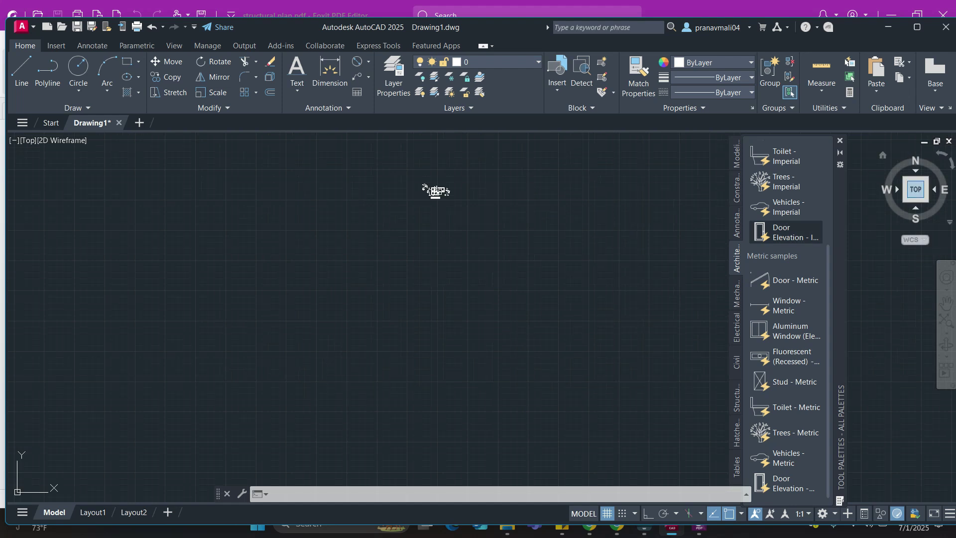
{"action": "left_click", "coordinate": [915, 190]}
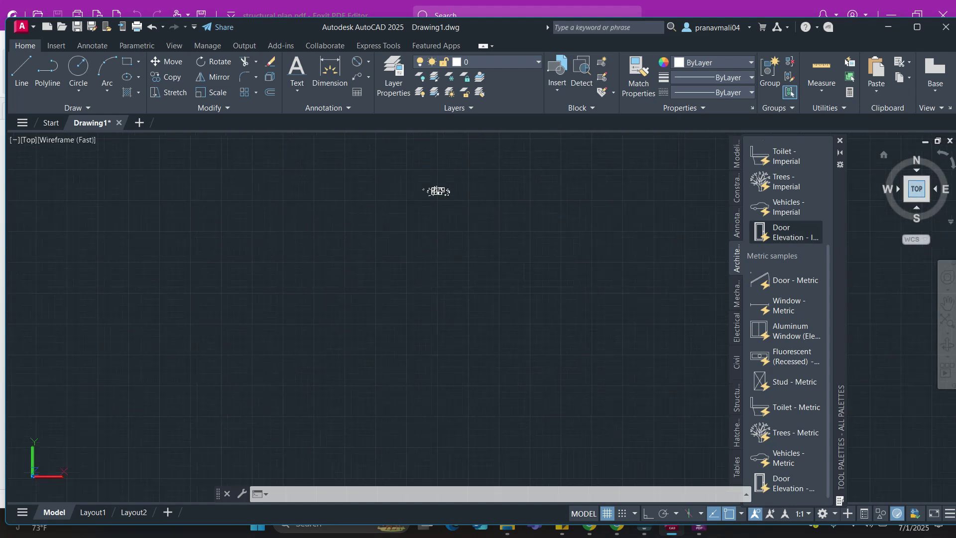
{"action": "scroll", "coordinate": [468, 202], "scroll_direction": "down", "scroll_amount": 2}
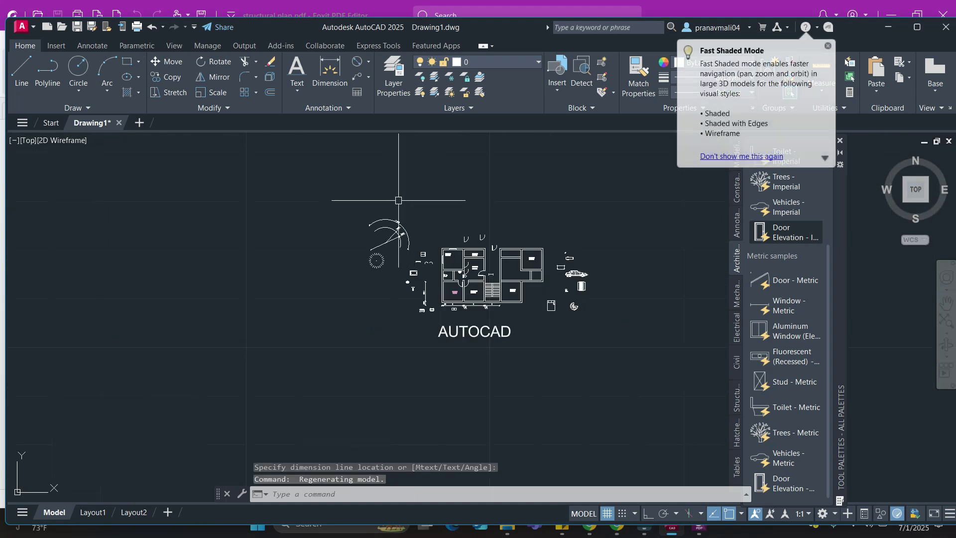
{"action": "key", "text": "Return"}
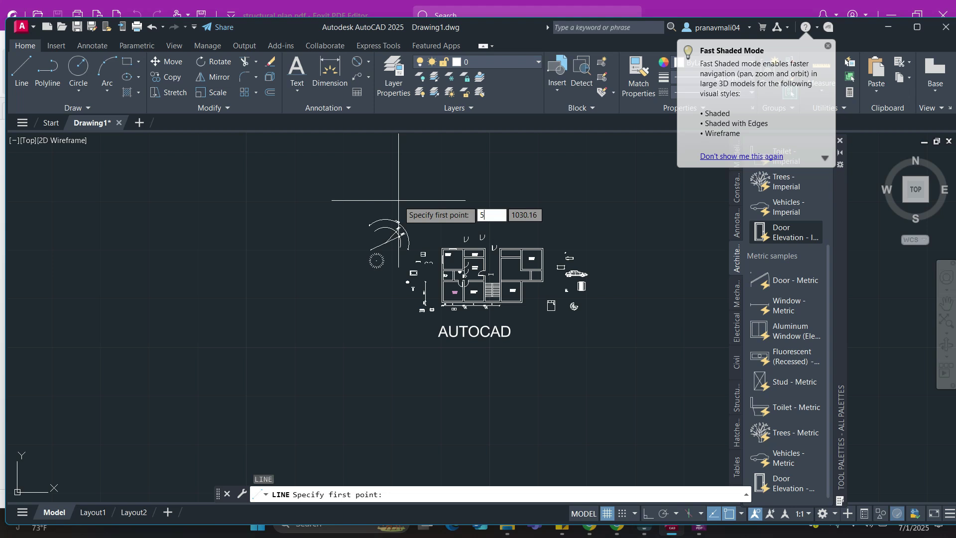
{"action": "key", "text": "Return"}
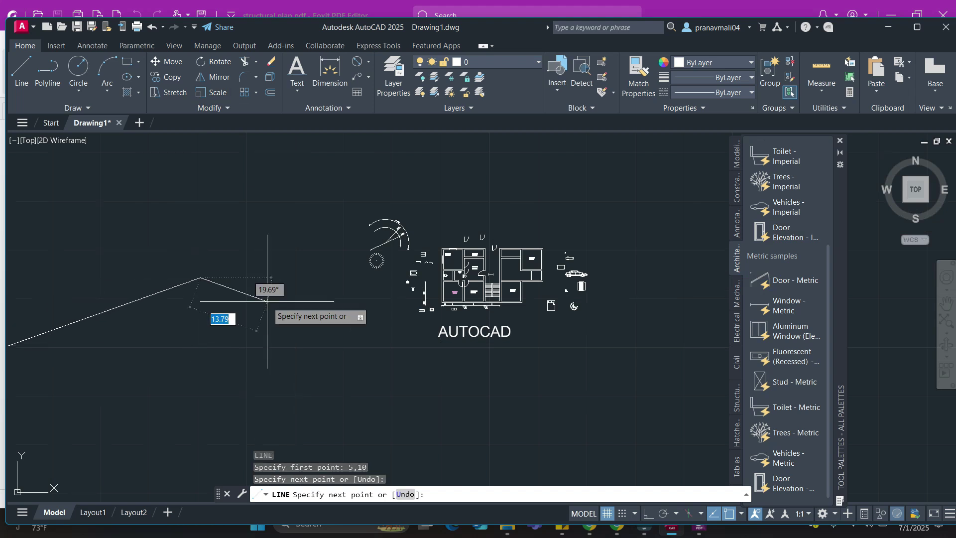
{"action": "key", "text": "Escape"}
{"action": "key", "text": "Escape"}
Near the origin, draw a second line from coordinates 5,7 sloping up to the right, about 10.5 units long
{"action": "scroll", "coordinate": [197, 266], "scroll_direction": "down", "scroll_amount": 2}
{"action": "scroll", "coordinate": [197, 266], "scroll_direction": "up", "scroll_amount": 3}
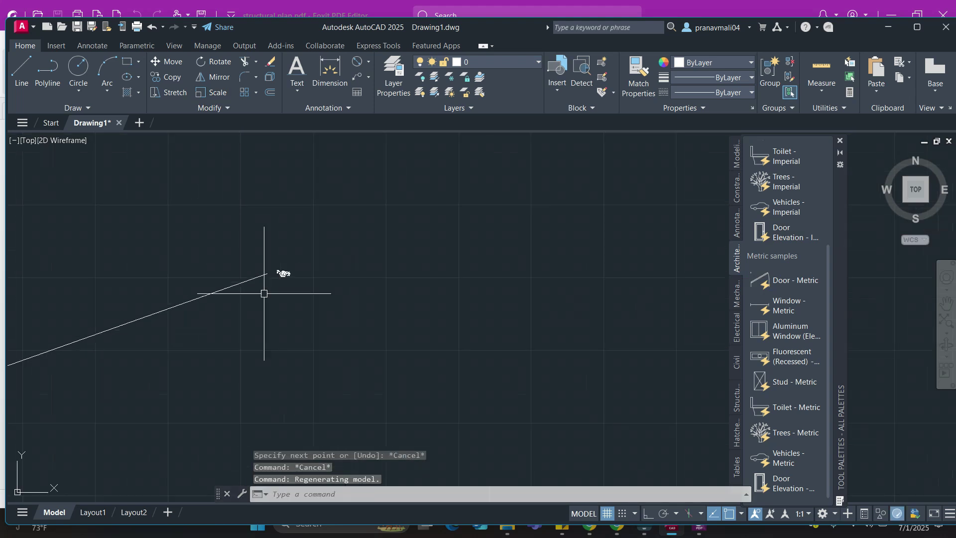
{"action": "scroll", "coordinate": [364, 298], "scroll_direction": "up", "scroll_amount": 2}
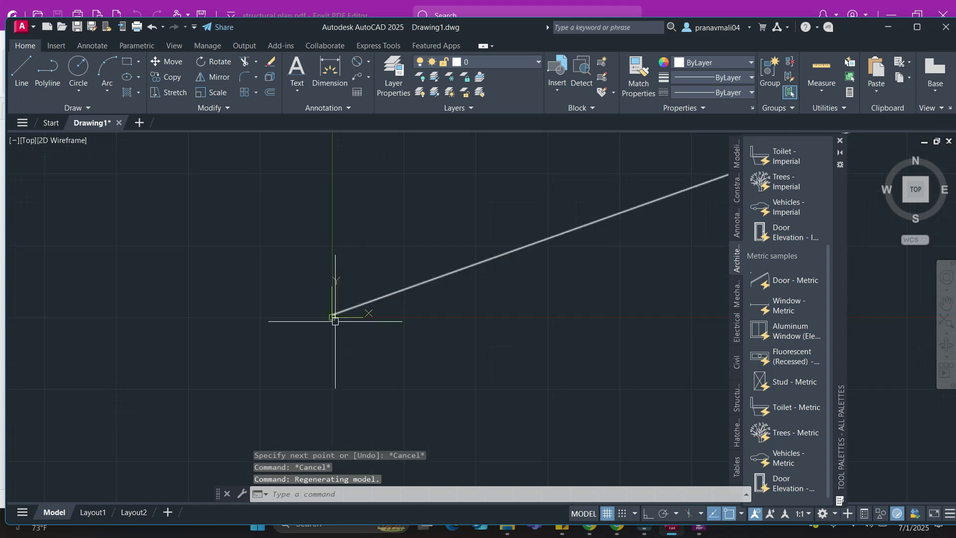
{"action": "scroll", "coordinate": [344, 306], "scroll_direction": "up", "scroll_amount": 5}
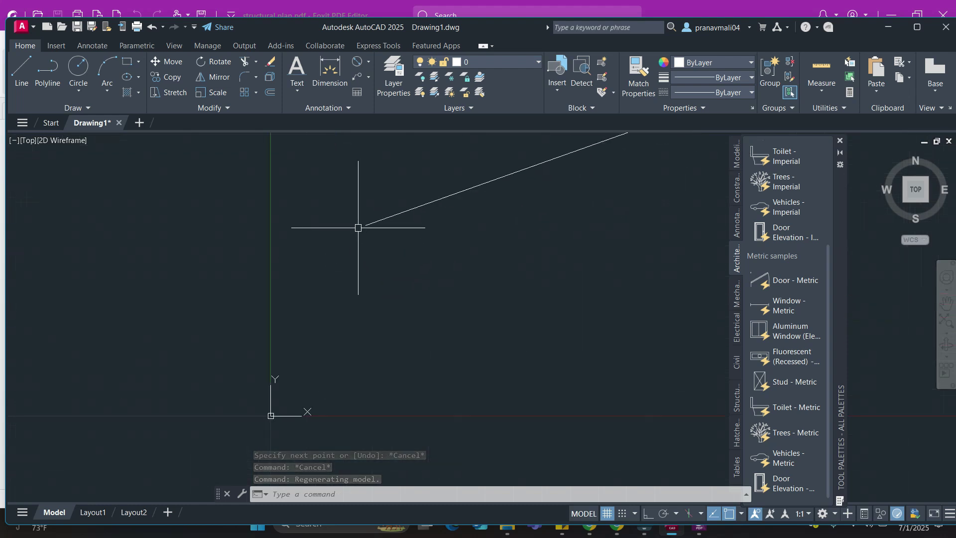
{"action": "left_click", "coordinate": [369, 62]}
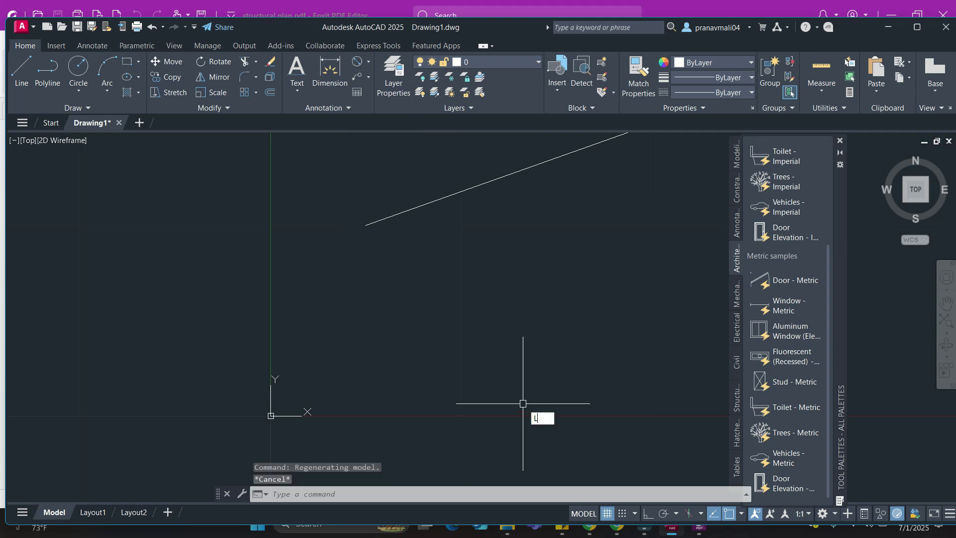
{"action": "key", "text": "Return"}
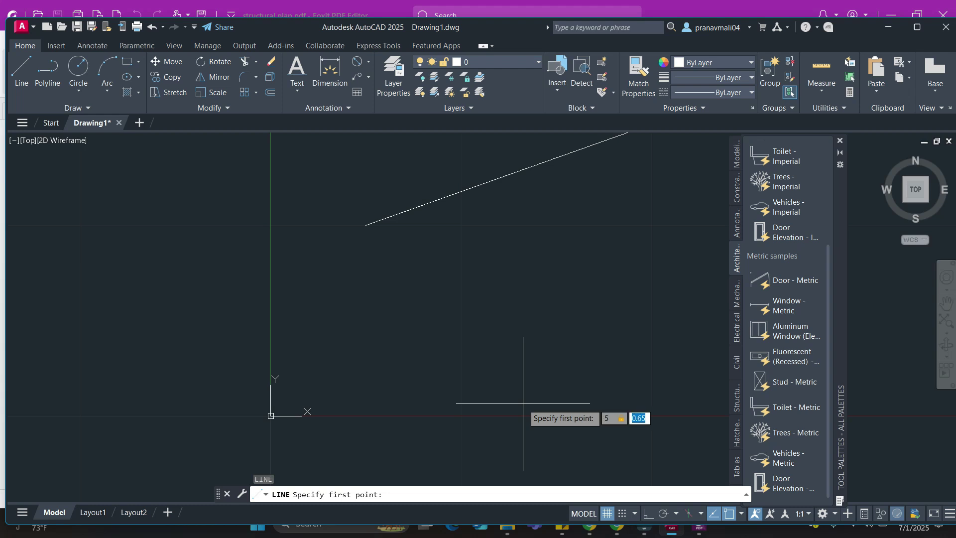
{"action": "key", "text": "Return"}
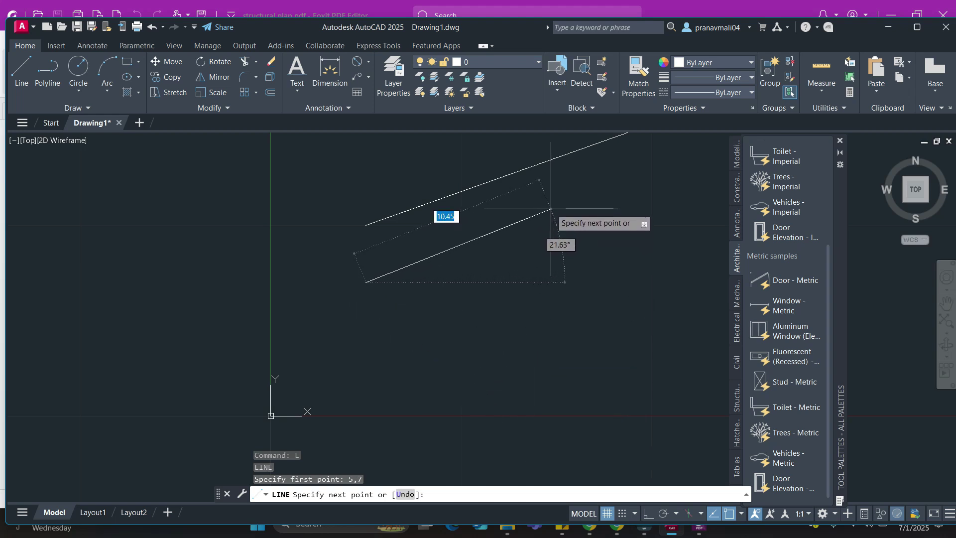
{"action": "key", "text": "Escape"}
{"action": "key", "text": "Escape"}
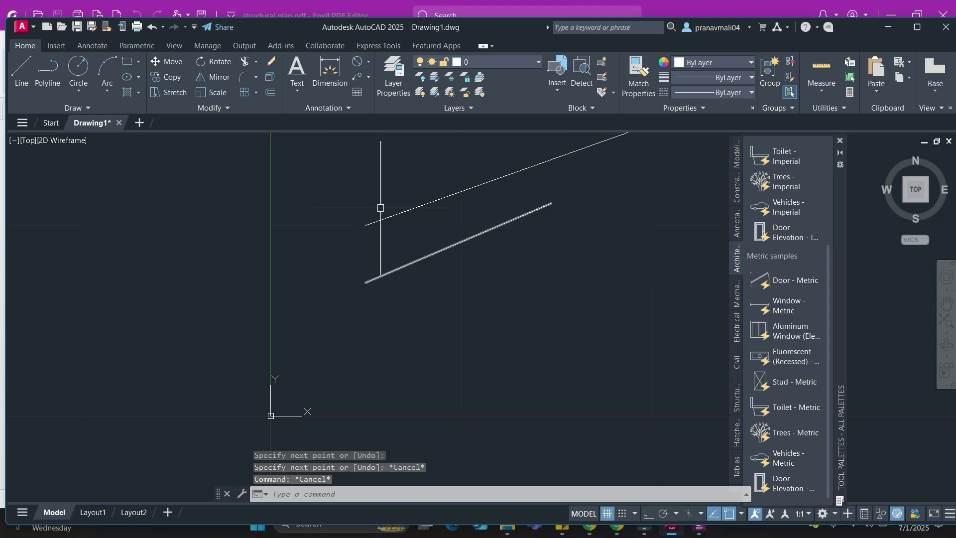
Add an ordinate dimension for the X coordinate of the second line's start point, with the leader ending below the origin
{"action": "left_click", "coordinate": [368, 62]}
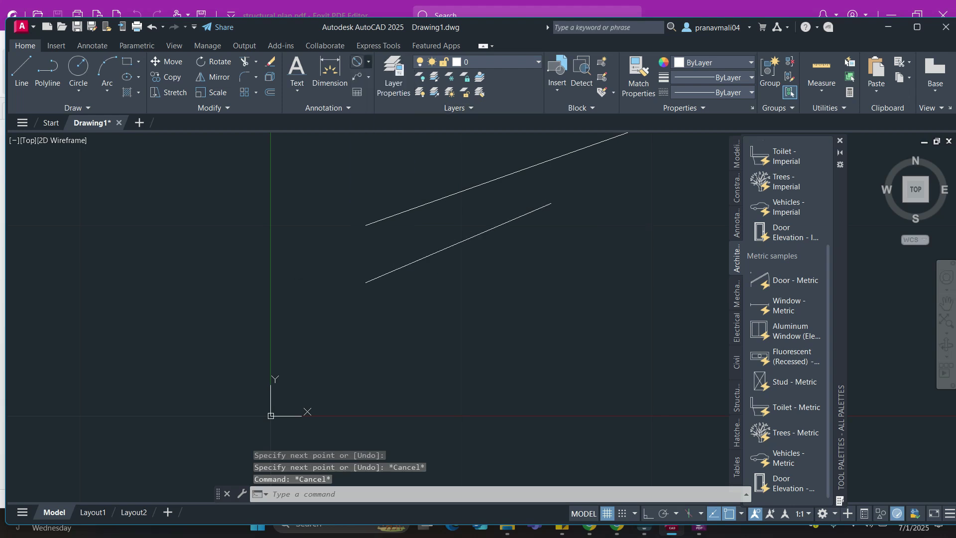
{"action": "left_click", "coordinate": [366, 283]}
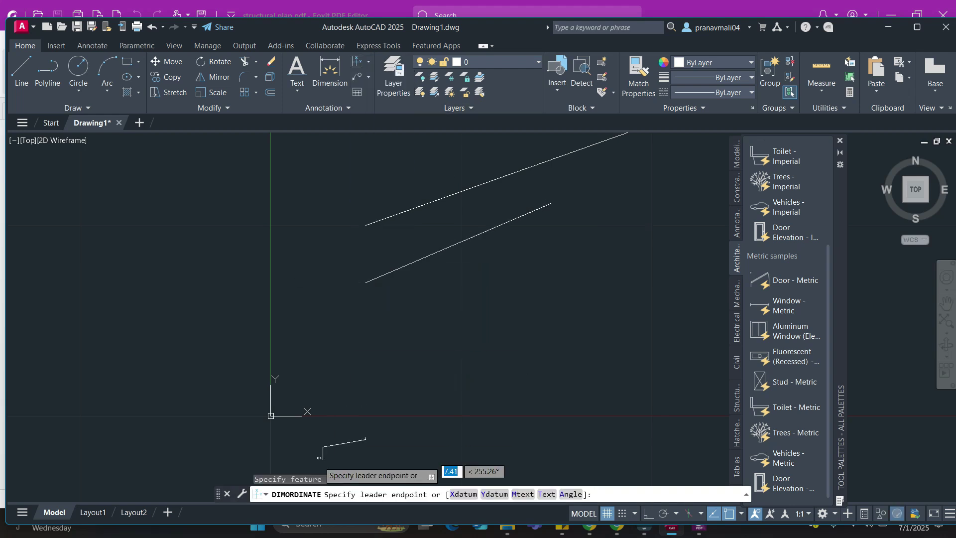
{"action": "left_click", "coordinate": [316, 448]}
{"action": "middle_click_drag", "start_coordinate": [314, 448], "coordinate": [347, 384]}
{"action": "scroll", "coordinate": [357, 371], "scroll_direction": "down", "scroll_amount": 3}
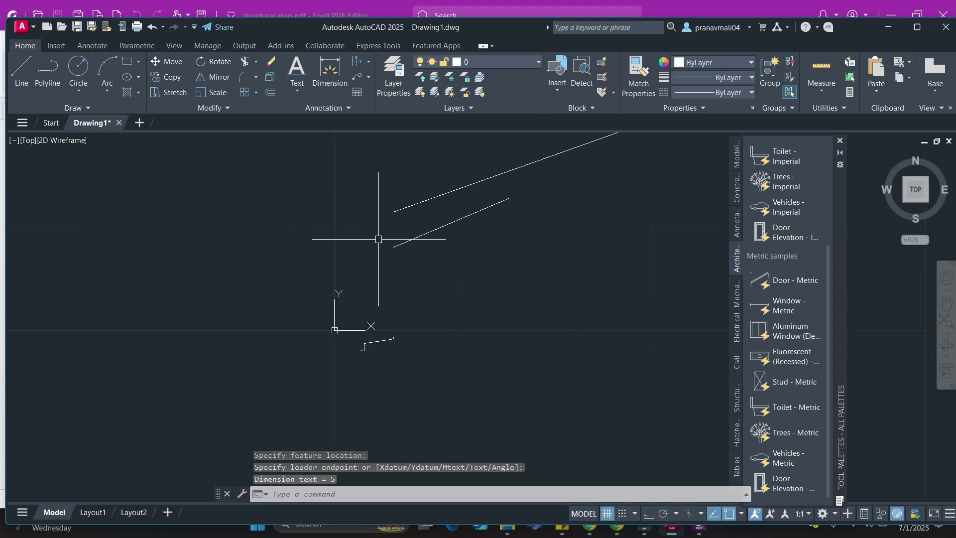
Add an ordinate dimension for the Y coordinate of the second line's start point, with the leader ending left of the Y axis
{"action": "key", "text": "Return"}
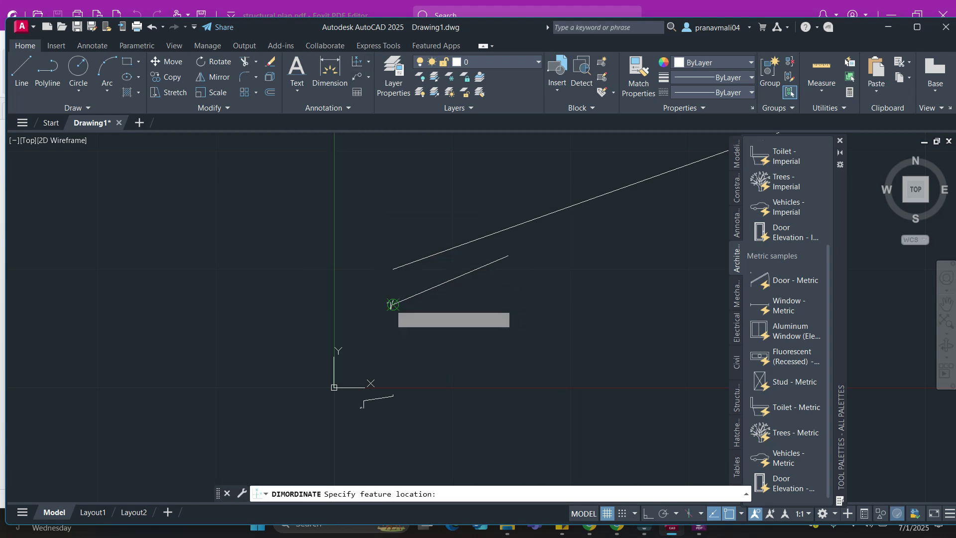
{"action": "left_click", "coordinate": [392, 303]}
{"action": "left_click", "coordinate": [242, 259]}
{"action": "scroll", "coordinate": [240, 257], "scroll_direction": "up", "scroll_amount": 4}
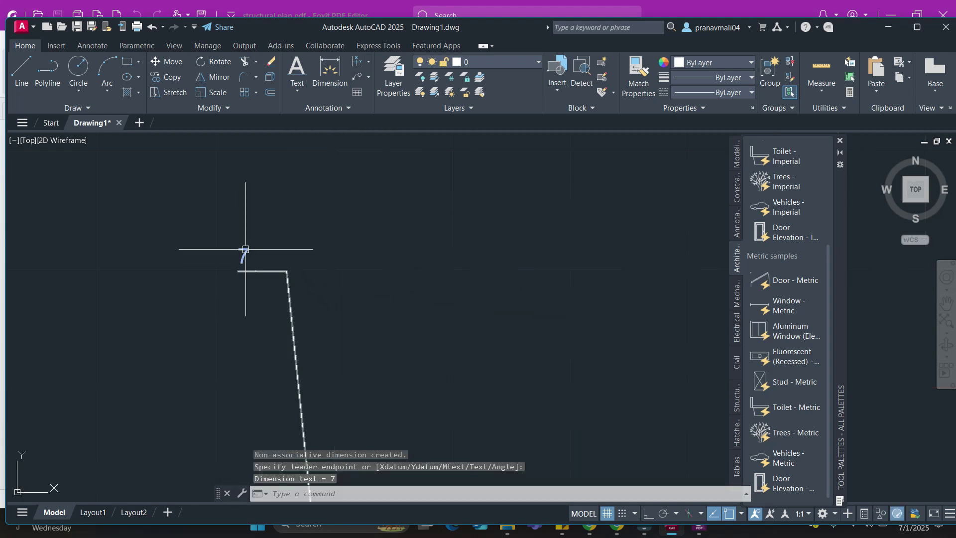
{"action": "scroll", "coordinate": [267, 251], "scroll_direction": "down", "scroll_amount": 5}
{"action": "key", "text": "Escape"}
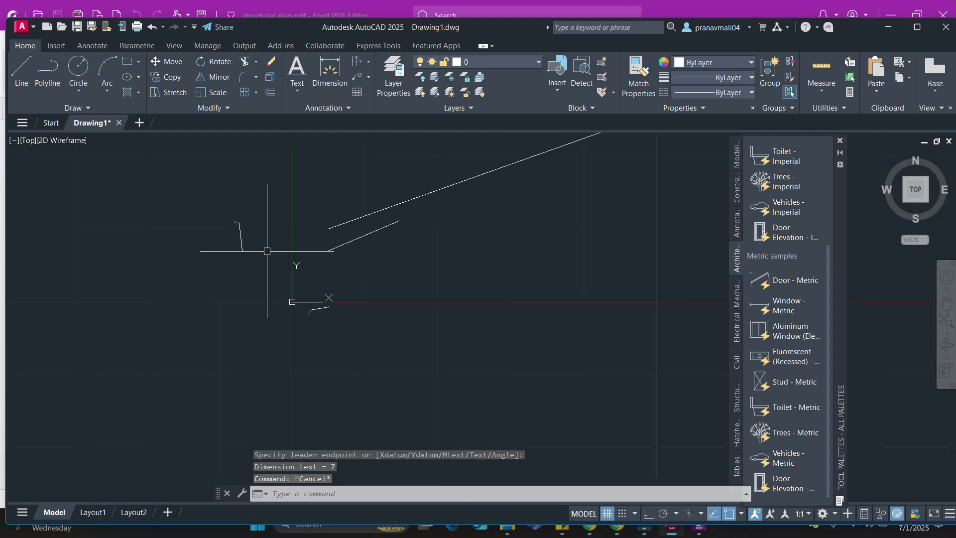
{"action": "scroll", "coordinate": [251, 235], "scroll_direction": "down", "scroll_amount": 4}
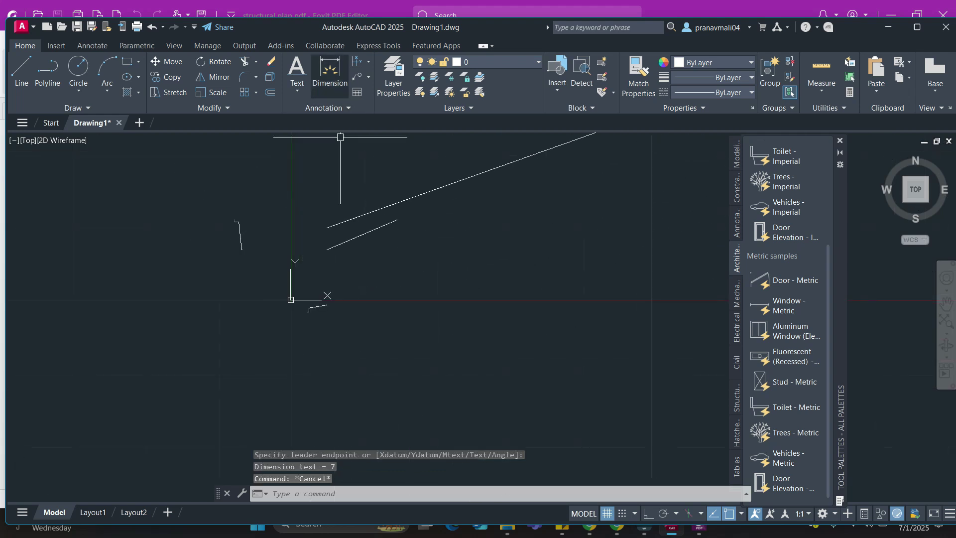
Look over the drawing from the lines near the origin across to the floor plan and its surrounding dimension samples
{"action": "left_click", "coordinate": [368, 61]}
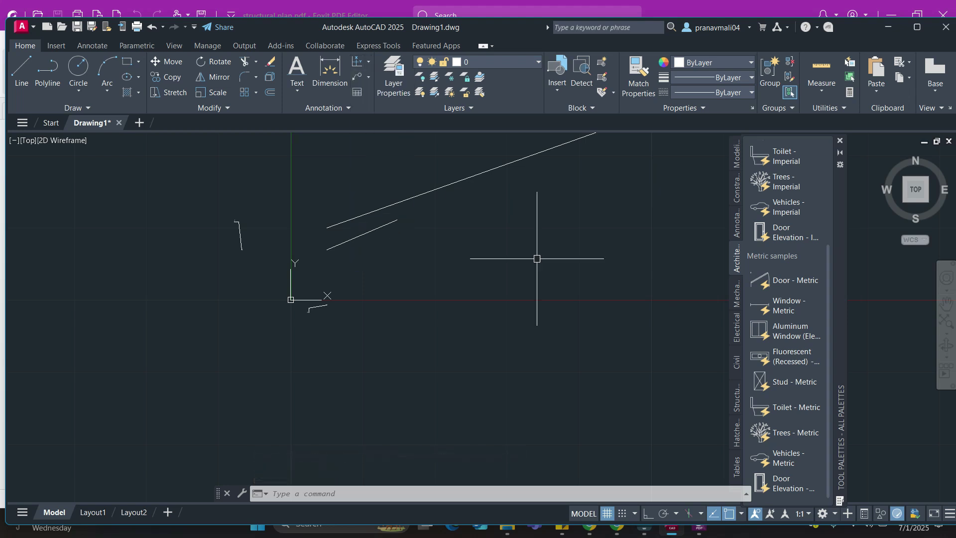
{"action": "middle_click_drag", "start_coordinate": [509, 258], "coordinate": [30, 354]}
{"action": "scroll", "coordinate": [473, 274], "scroll_direction": "down", "scroll_amount": 5}
{"action": "middle_click_drag", "start_coordinate": [450, 294], "coordinate": [175, 368]}
{"action": "scroll", "coordinate": [306, 304], "scroll_direction": "up", "scroll_amount": 5}
{"action": "middle_click_drag", "start_coordinate": [454, 229], "coordinate": [419, 333]}
{"action": "scroll", "coordinate": [476, 254], "scroll_direction": "up", "scroll_amount": 7}
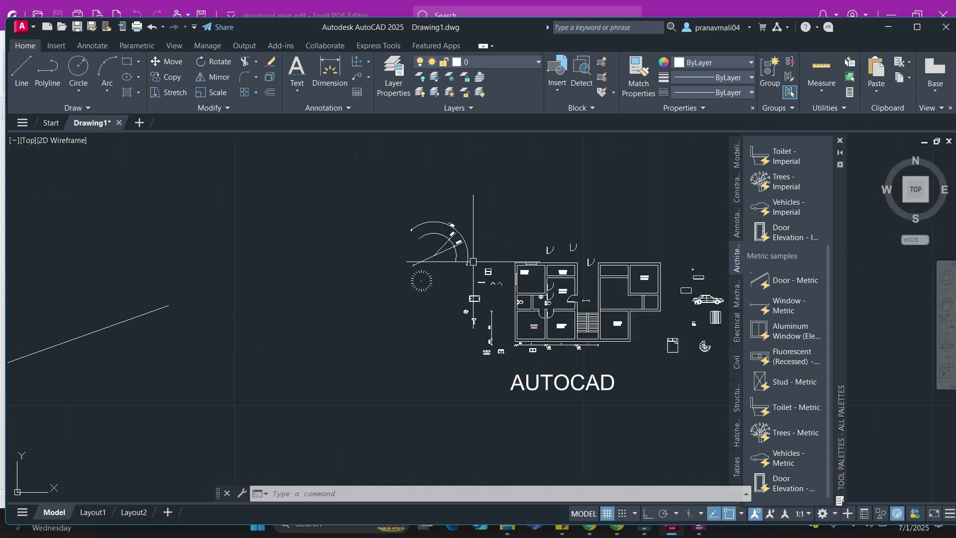
{"action": "scroll", "coordinate": [416, 301], "scroll_direction": "down", "scroll_amount": 2}
{"action": "scroll", "coordinate": [356, 294], "scroll_direction": "down", "scroll_amount": 10}
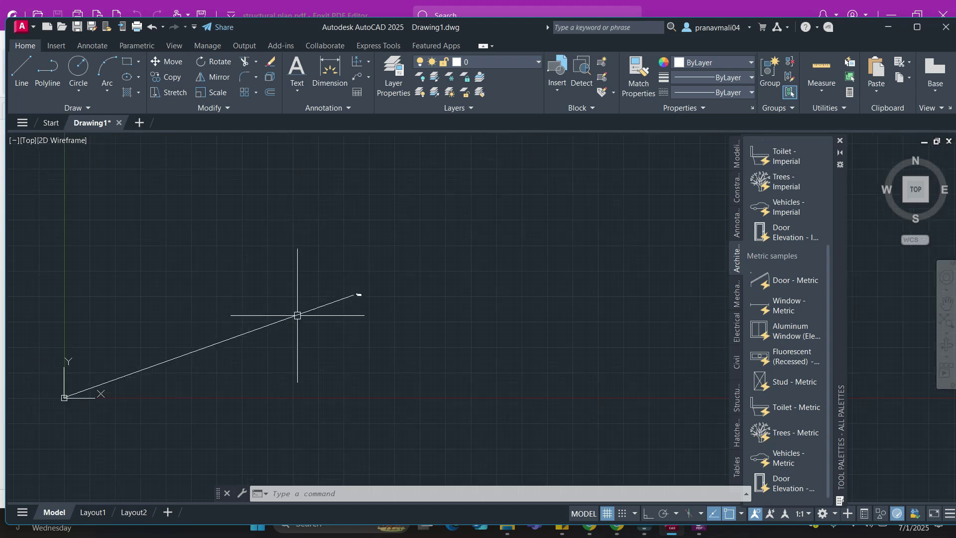
Draw a three-point arc above and to the left of the origin, with a radius of about 116.5 units
{"action": "scroll", "coordinate": [238, 347], "scroll_direction": "up", "scroll_amount": 2}
{"action": "scroll", "coordinate": [360, 350], "scroll_direction": "up", "scroll_amount": 4}
{"action": "middle_click_drag", "start_coordinate": [359, 352], "coordinate": [339, 295]}
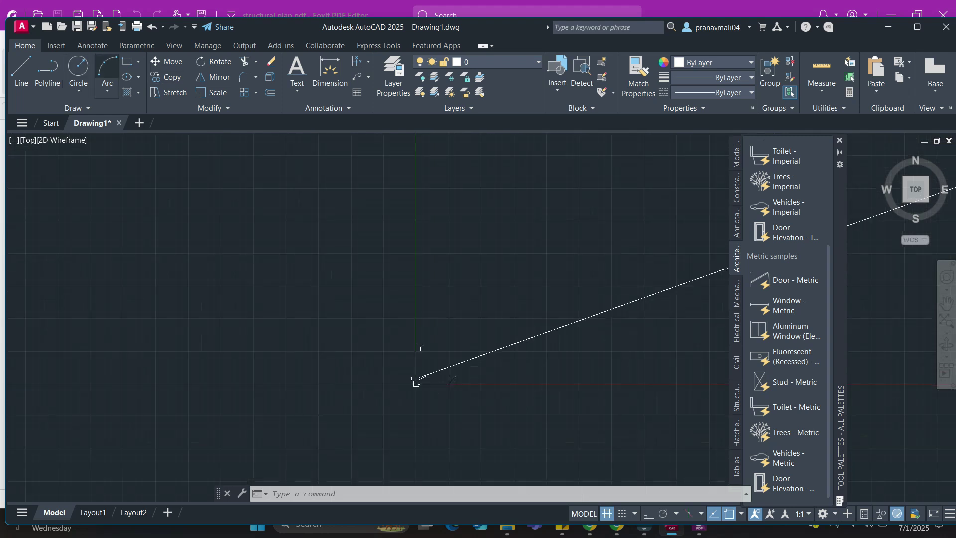
{"action": "left_click", "coordinate": [107, 72]}
{"action": "left_click", "coordinate": [317, 326]}
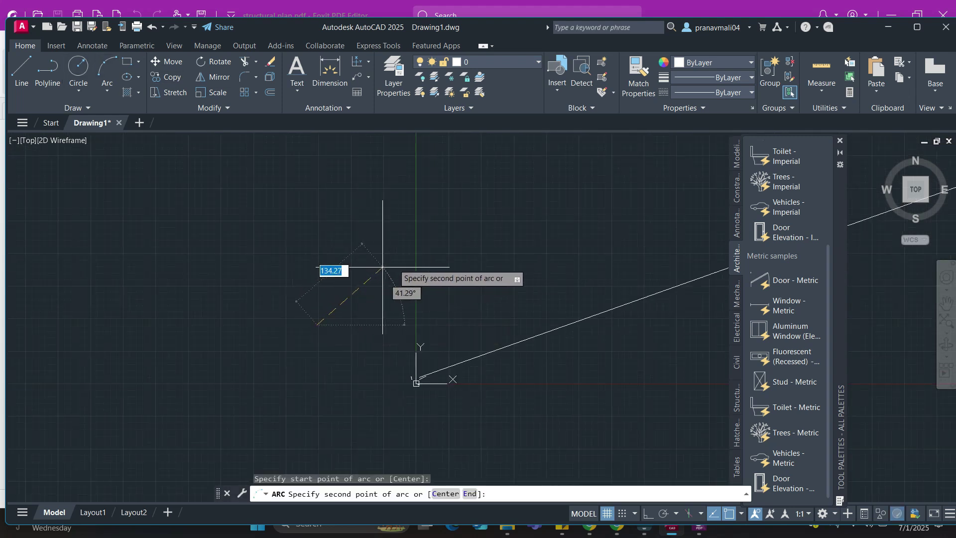
{"action": "left_click", "coordinate": [399, 267]}
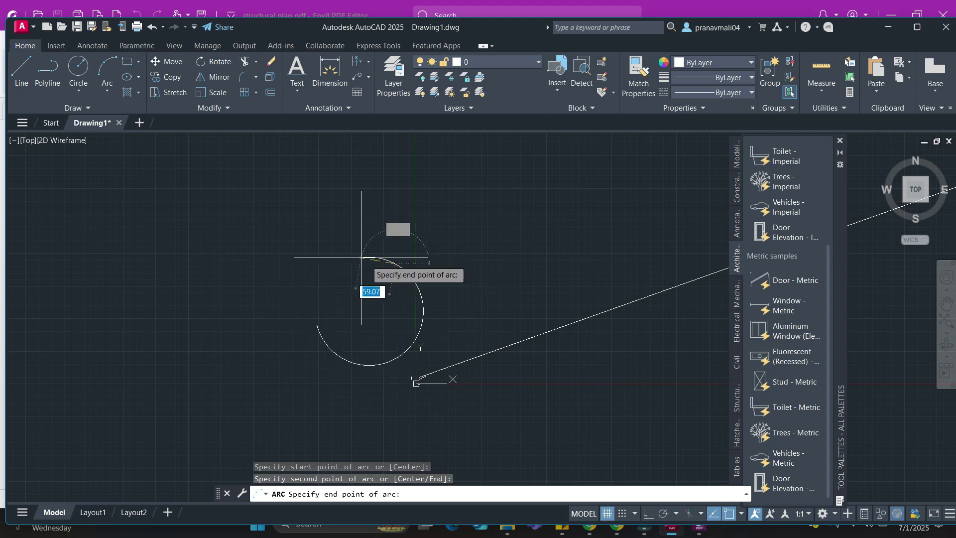
{"action": "left_click", "coordinate": [409, 264]}
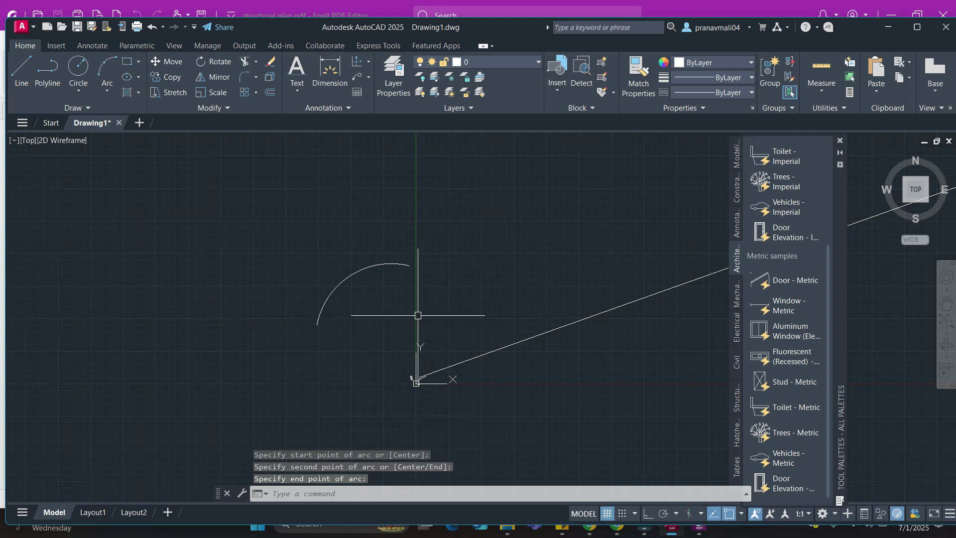
Add a jogged radius dimension to the arc, with the center override at the origin and the dimension line and jog inside the arc
{"action": "middle_click_drag", "start_coordinate": [368, 275], "coordinate": [347, 275]}
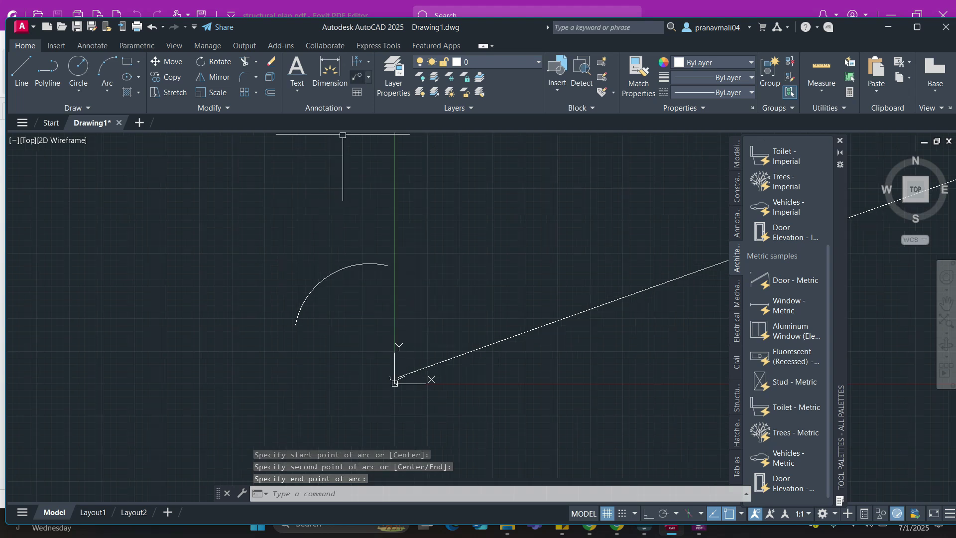
{"action": "left_click", "coordinate": [368, 62]}
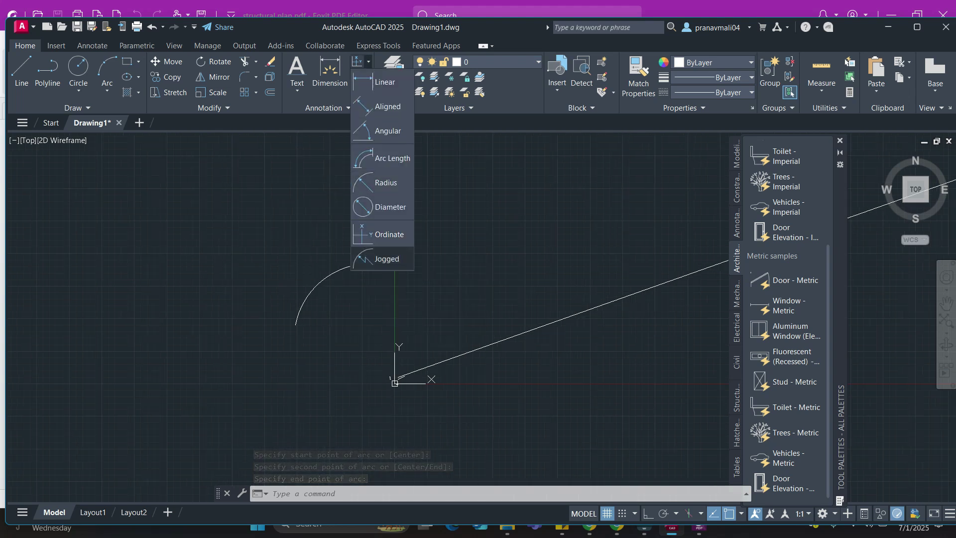
{"action": "left_click", "coordinate": [386, 259]}
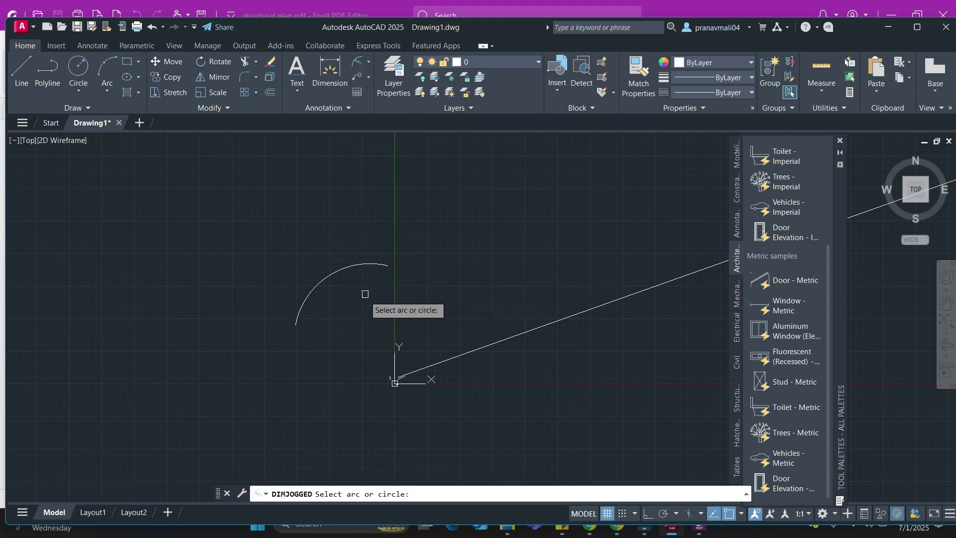
{"action": "left_click", "coordinate": [327, 277]}
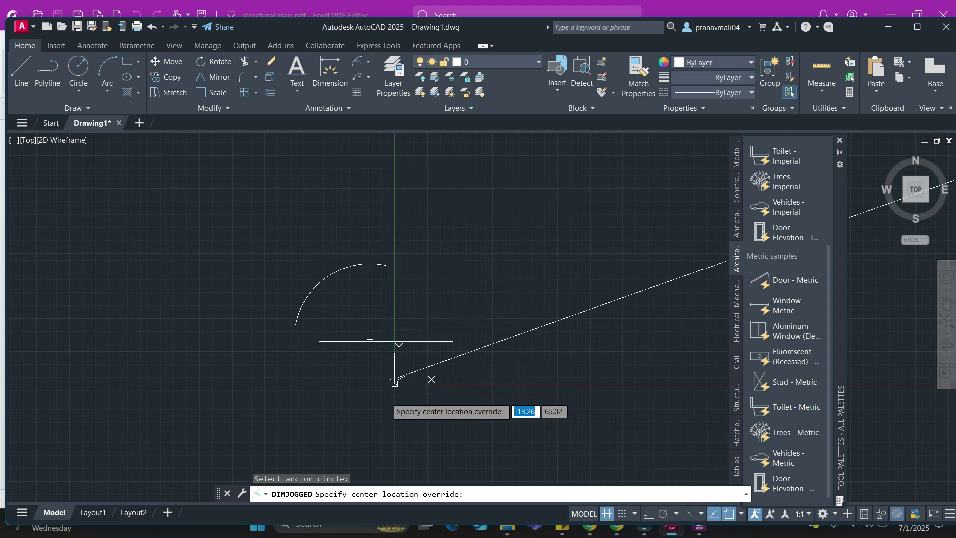
{"action": "left_click", "coordinate": [395, 383]}
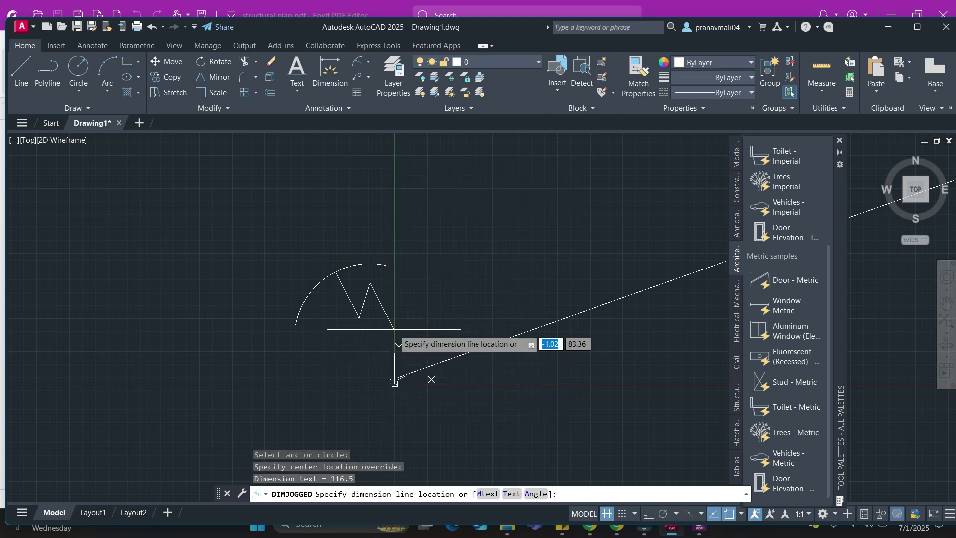
{"action": "left_click", "coordinate": [335, 306]}
{"action": "left_click", "coordinate": [360, 308]}
{"action": "scroll", "coordinate": [352, 305], "scroll_direction": "up", "scroll_amount": 8}
{"action": "scroll", "coordinate": [237, 239], "scroll_direction": "up", "scroll_amount": 3}
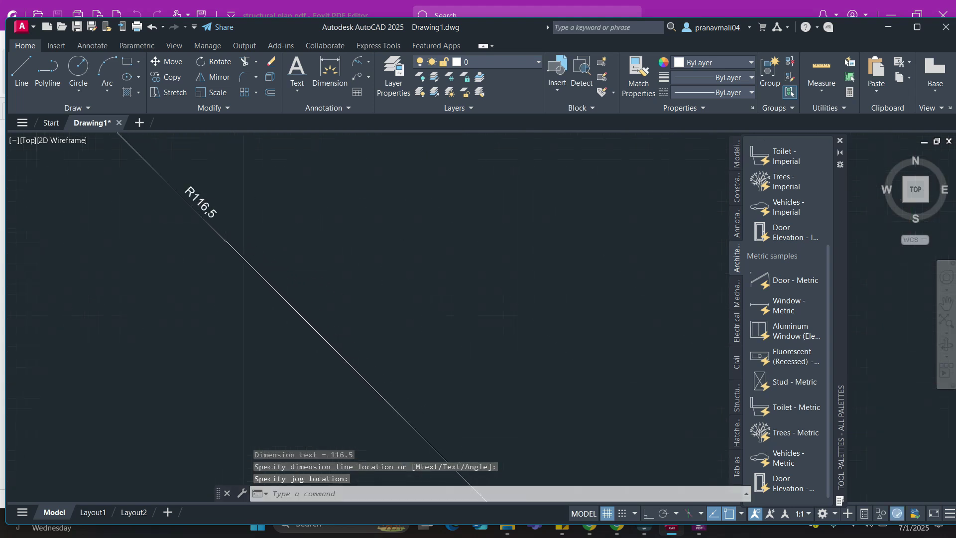
{"action": "scroll", "coordinate": [235, 236], "scroll_direction": "down", "scroll_amount": 8}
{"action": "scroll", "coordinate": [235, 236], "scroll_direction": "down", "scroll_amount": 5}
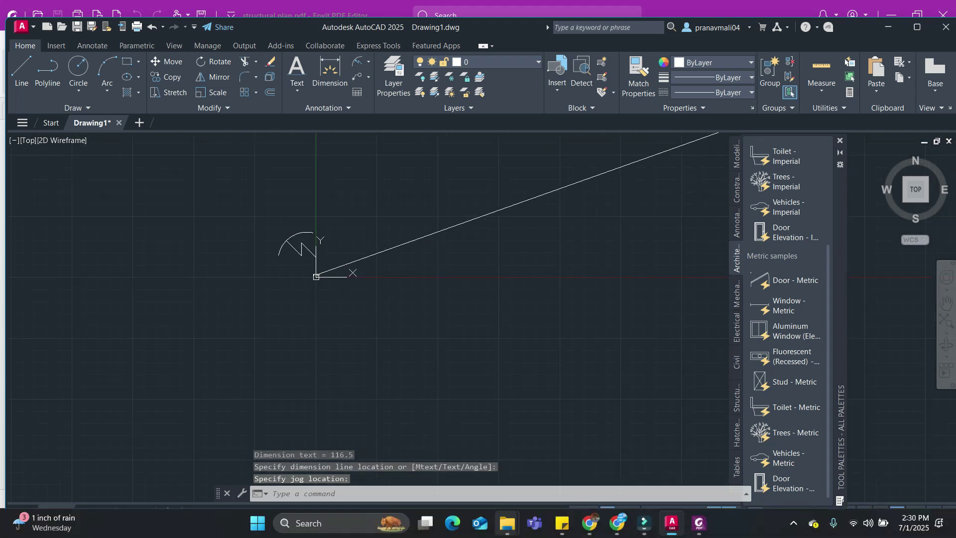
Switch to the File Explorer window showing the autocad plan folder and open Local Disk (C:)
{"action": "mouse_move", "coordinate": [507, 523]}
{"action": "left_click", "coordinate": [438, 461]}
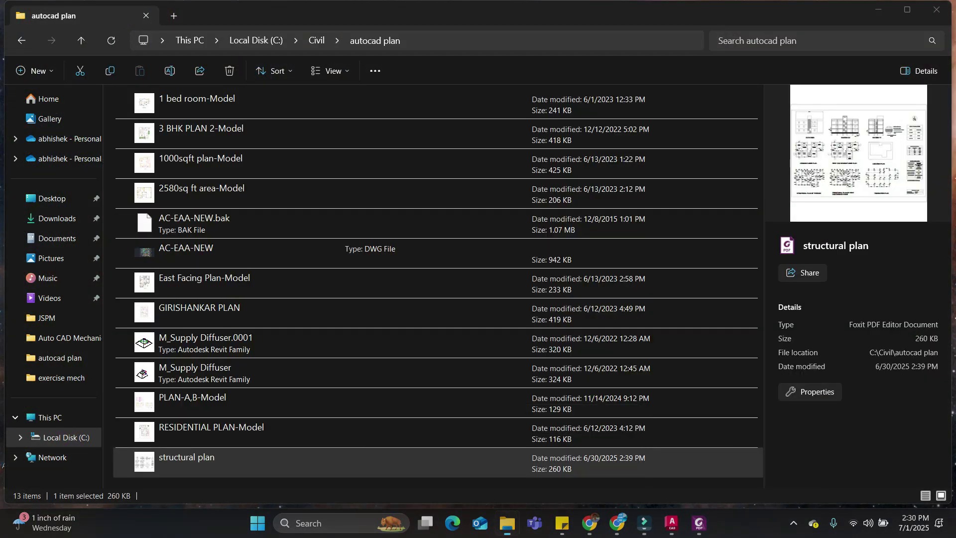
{"action": "left_click", "coordinate": [67, 437]}
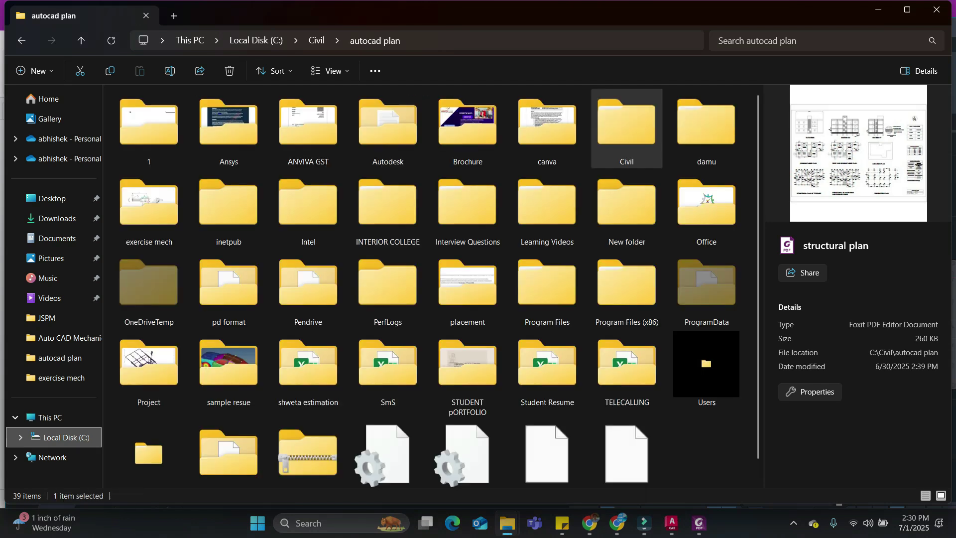